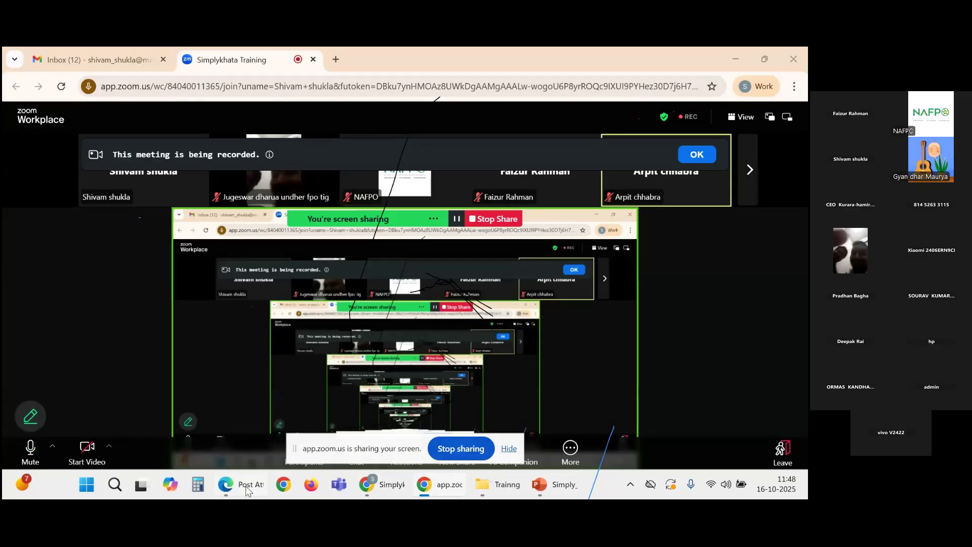
Step: Sign out of the current Simplykhata account from the profile menu
{"action": "left_click", "coordinate": [588, 47]}
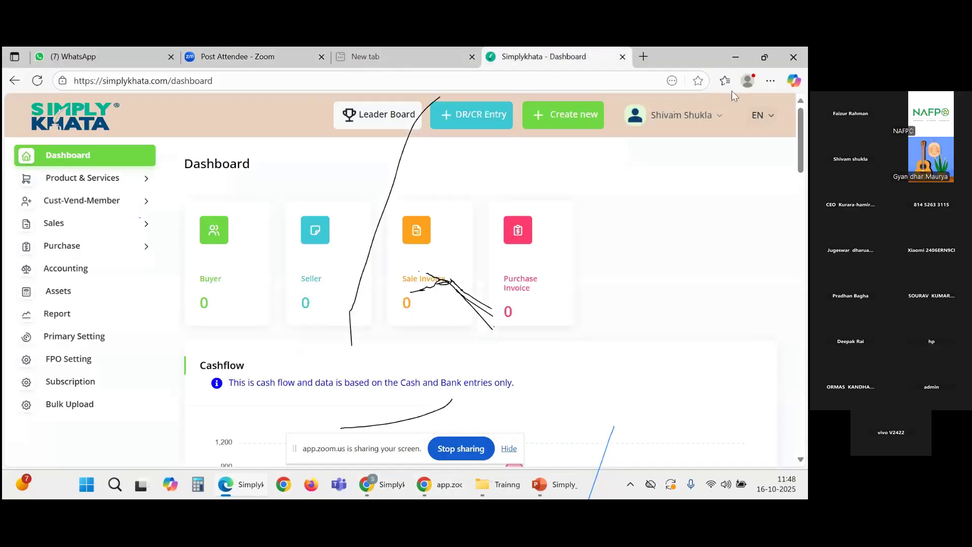
{"action": "left_click", "coordinate": [708, 122]}
{"action": "left_click", "coordinate": [662, 214]}
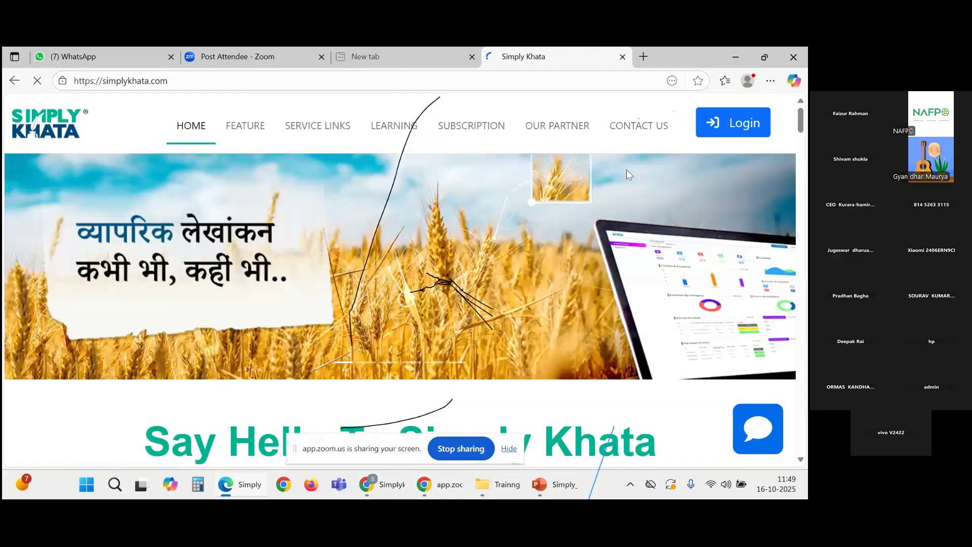
Step: Log back in with the account's email, password and the captcha code
{"action": "left_click", "coordinate": [741, 132]}
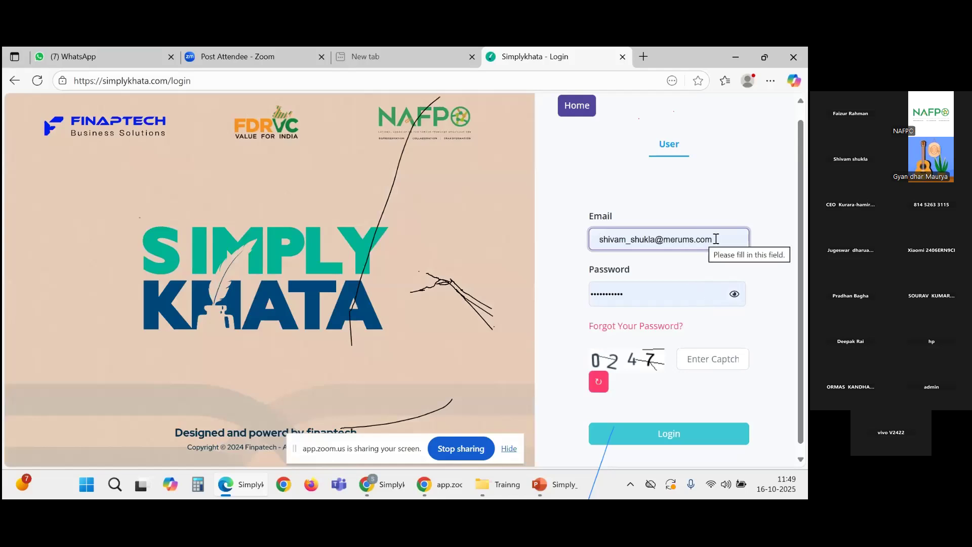
{"action": "left_click", "coordinate": [734, 294]}
{"action": "left_click", "coordinate": [721, 359]}
{"action": "type", "text": "0247"}
{"action": "left_click", "coordinate": [713, 436]}
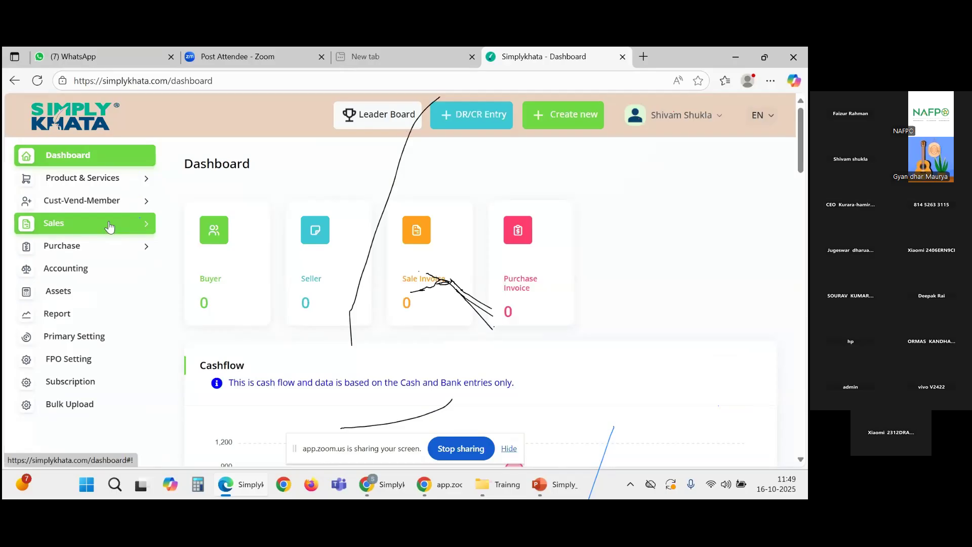
Step: Open Accounting > SL Chart of Account, then bring up the training presentation
{"action": "left_click", "coordinate": [78, 275]}
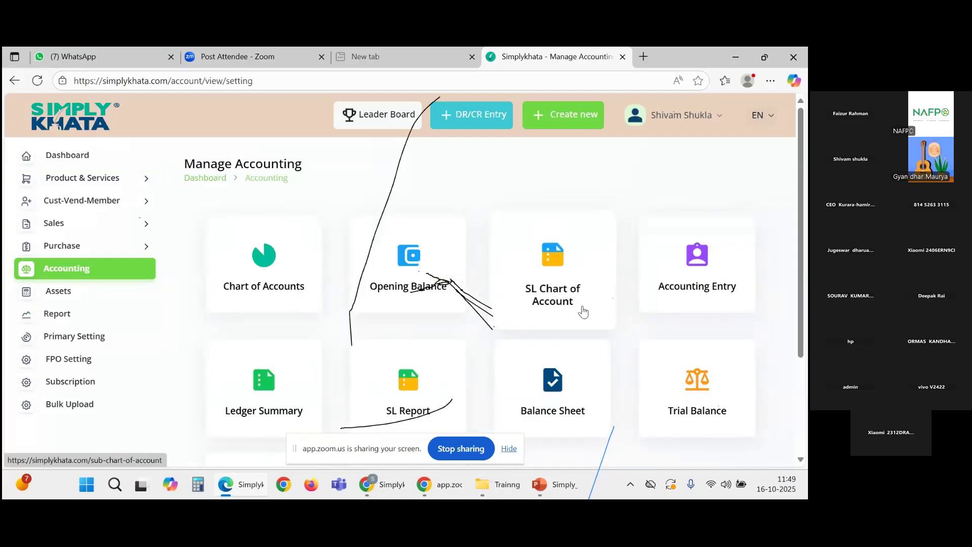
{"action": "left_click", "coordinate": [554, 272]}
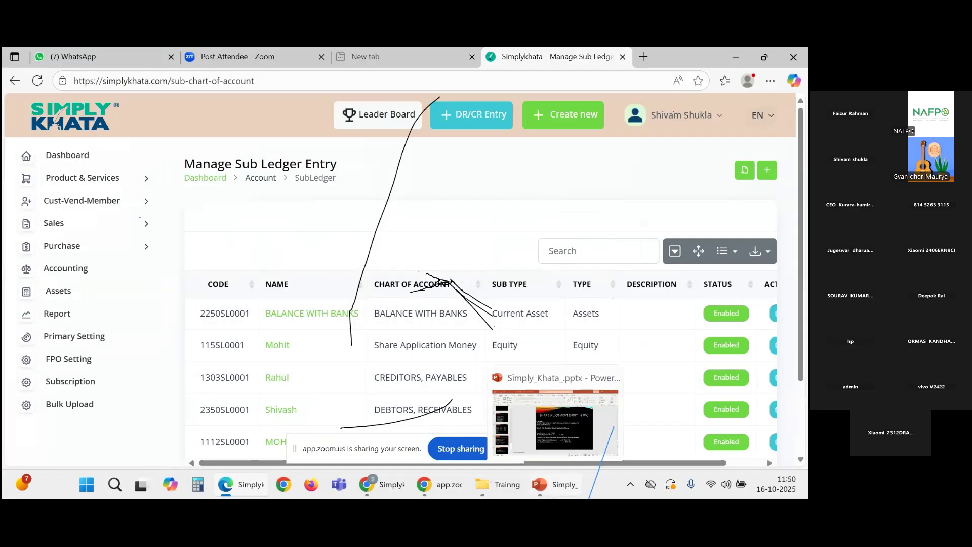
{"action": "left_click", "coordinate": [554, 499]}
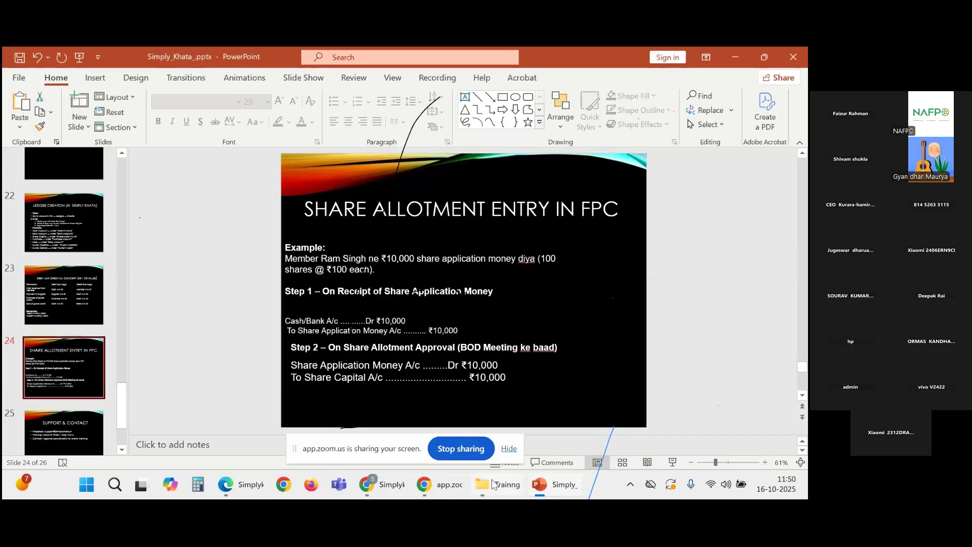
Step: Review the 'Share Allotment Entry in FPC' slide, then return to Simplykhata's sub-ledger list
{"action": "left_click", "coordinate": [393, 490]}
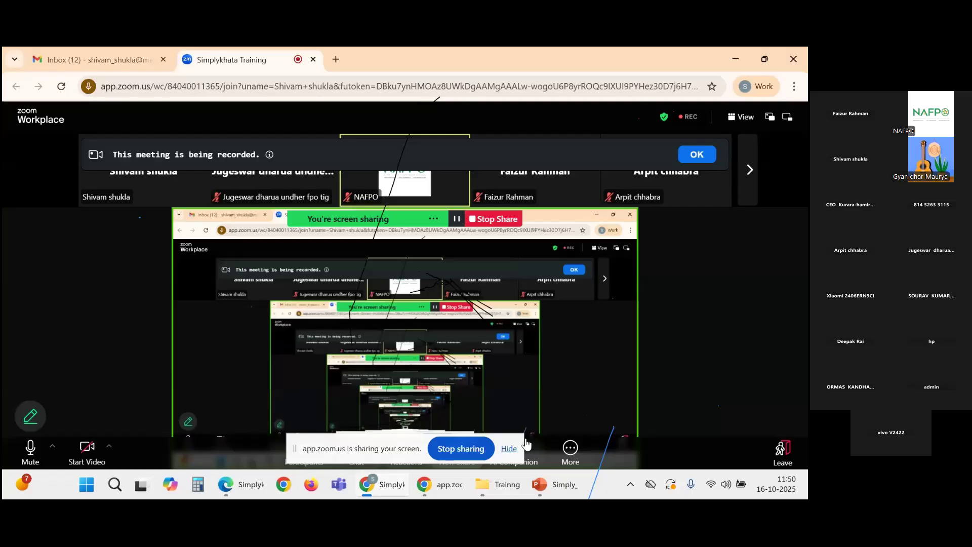
{"action": "mouse_move", "coordinate": [383, 491]}
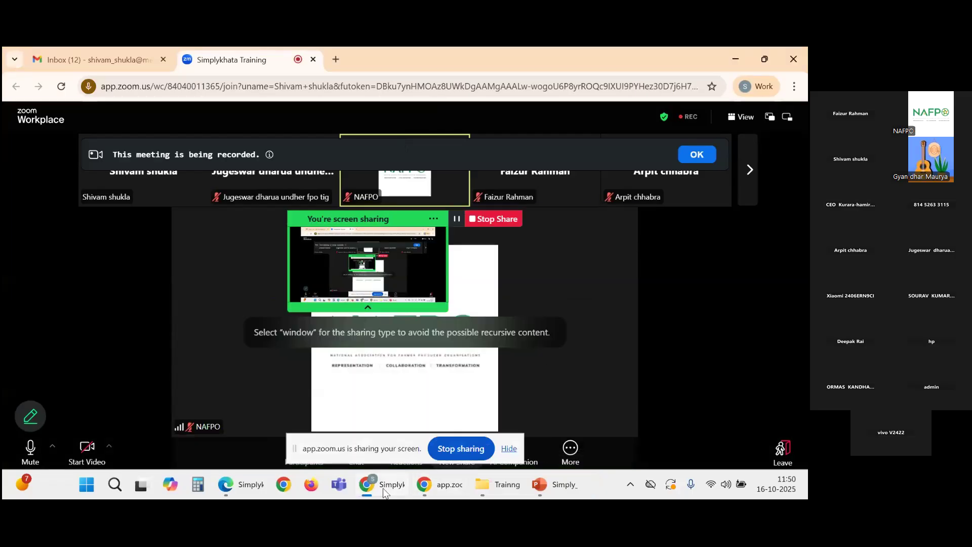
{"action": "key", "text": "alt+Tab"}
{"action": "left_click", "coordinate": [255, 492]}
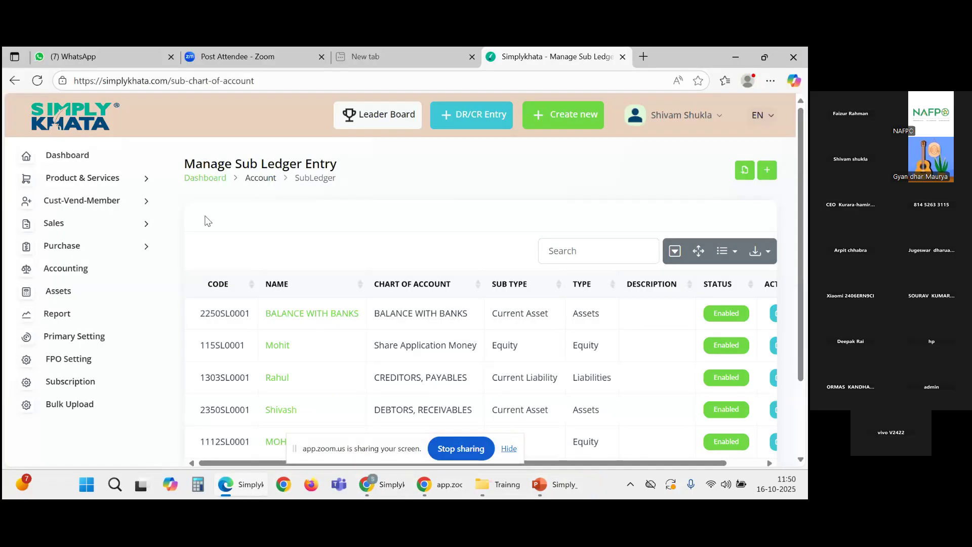
{"action": "left_click", "coordinate": [83, 155]}
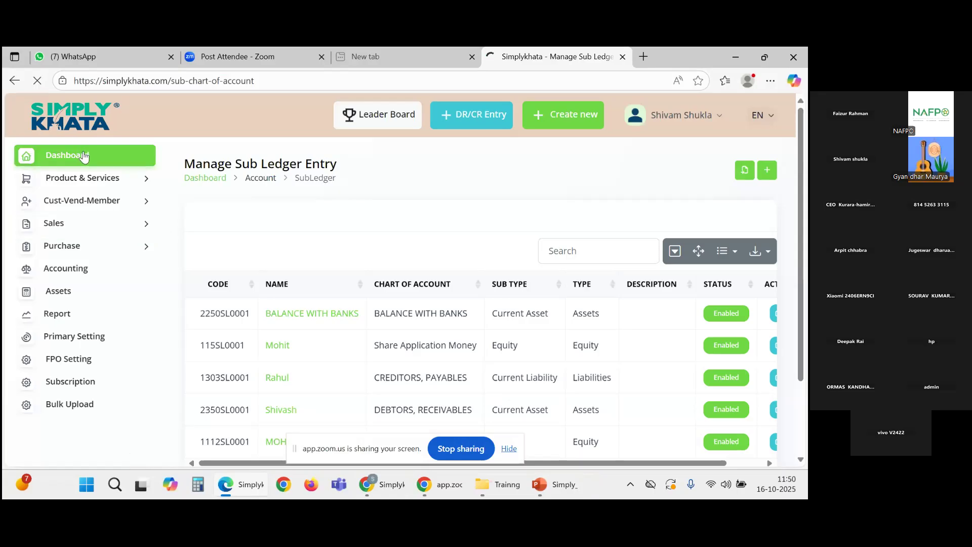
{"action": "scroll", "coordinate": [183, 180], "scroll_direction": "down", "scroll_amount": 2}
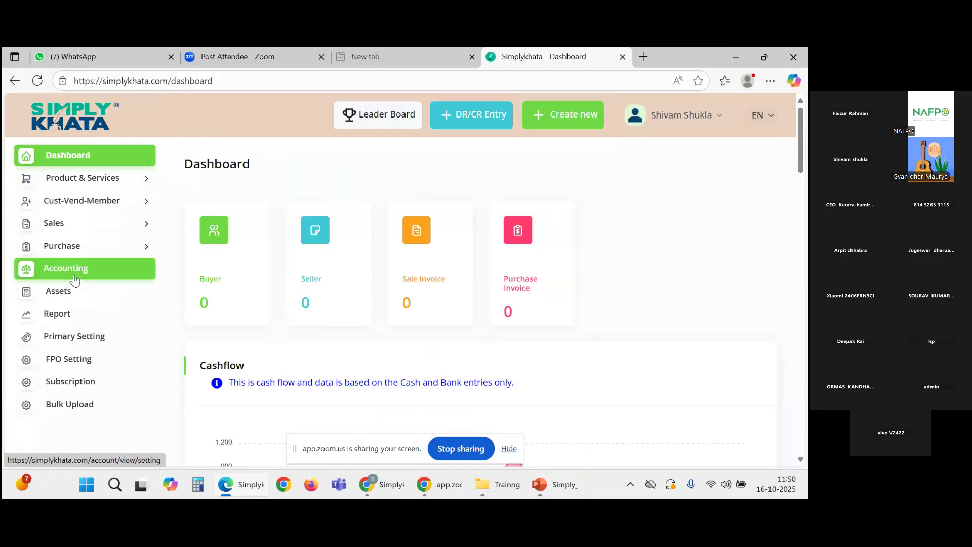
{"action": "left_click", "coordinate": [74, 277]}
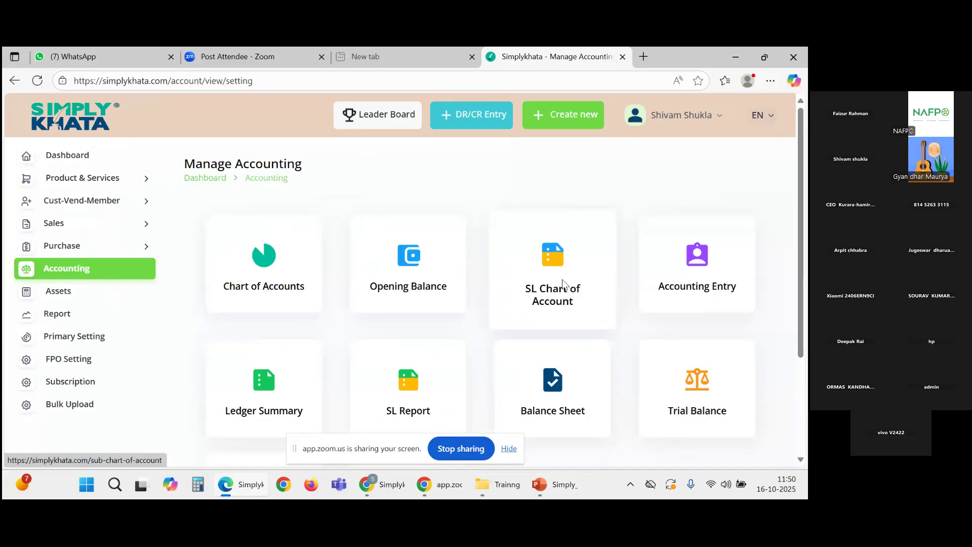
{"action": "left_click", "coordinate": [563, 284]}
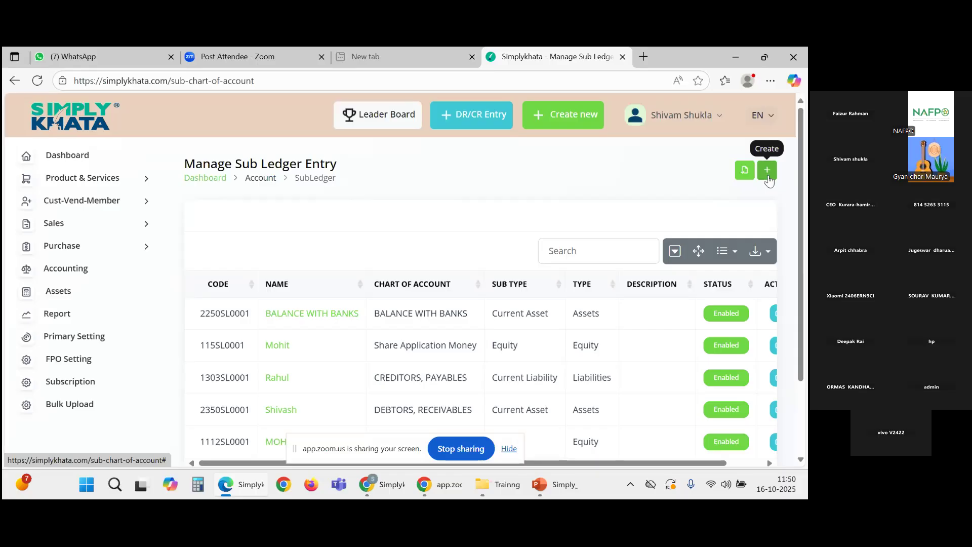
Step: Create a sub-ledger account named for the member: Account and Type Equity, chart of account Share Application Money
{"action": "left_click", "coordinate": [767, 171]}
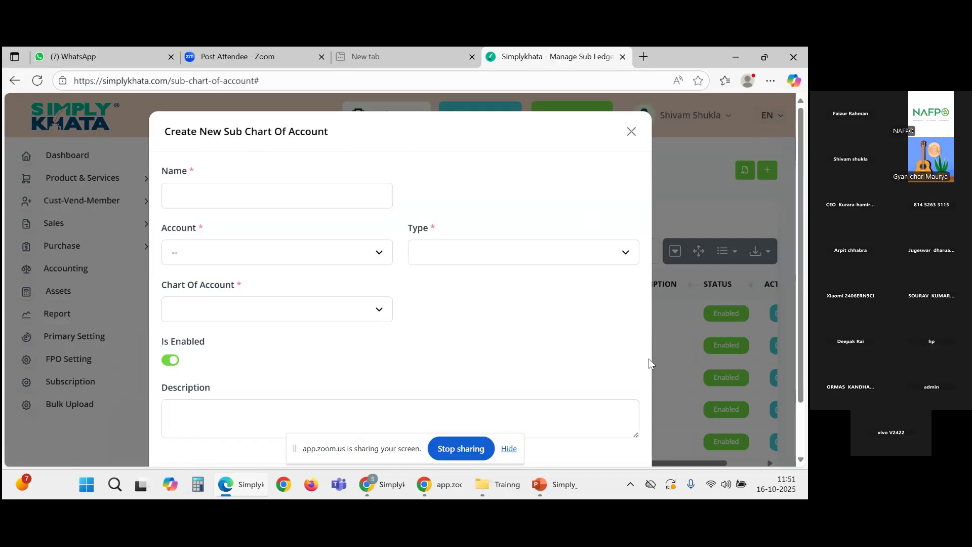
{"action": "left_click", "coordinate": [338, 197]}
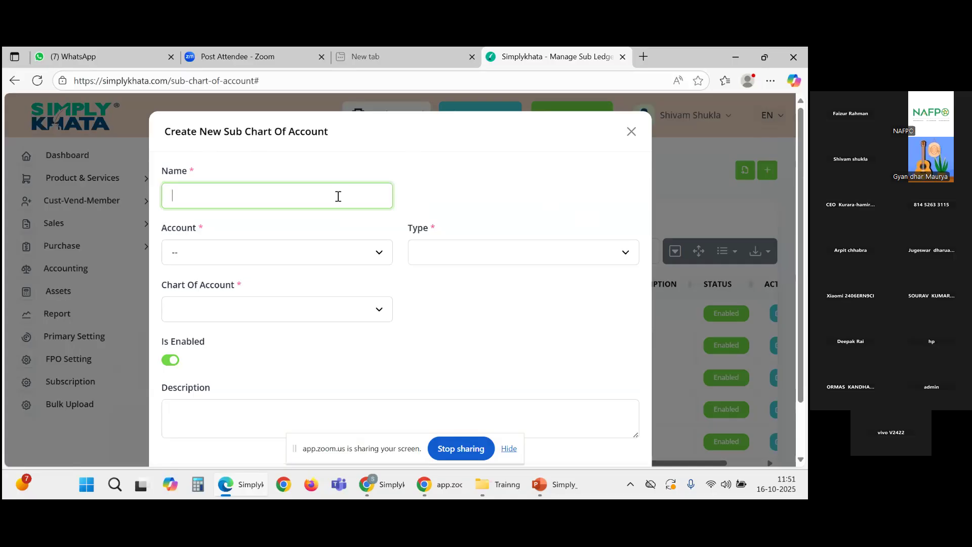
{"action": "type", "text": "Mohit"}
{"action": "left_click", "coordinate": [262, 254]}
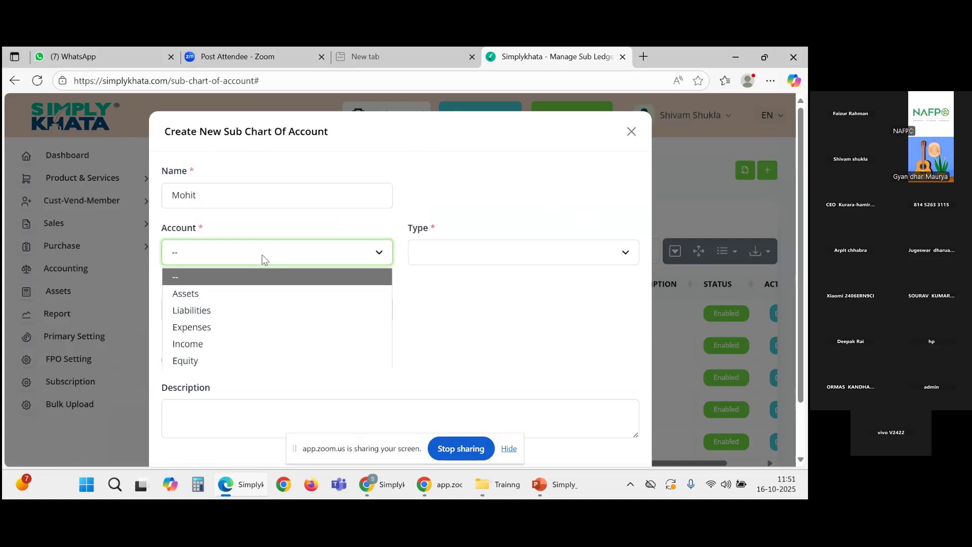
{"action": "scroll", "coordinate": [262, 255], "scroll_direction": "down", "scroll_amount": 1}
{"action": "left_click", "coordinate": [271, 199]}
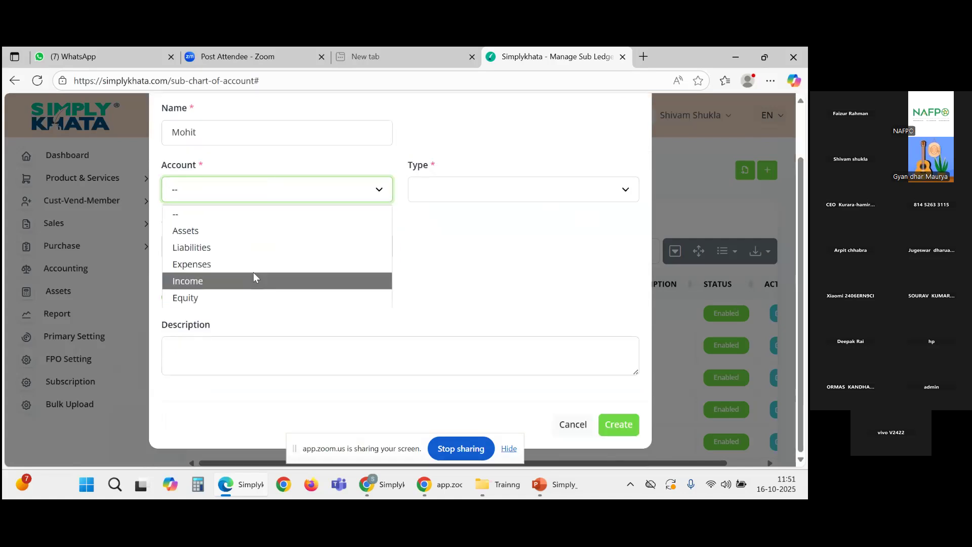
{"action": "left_click", "coordinate": [245, 298]}
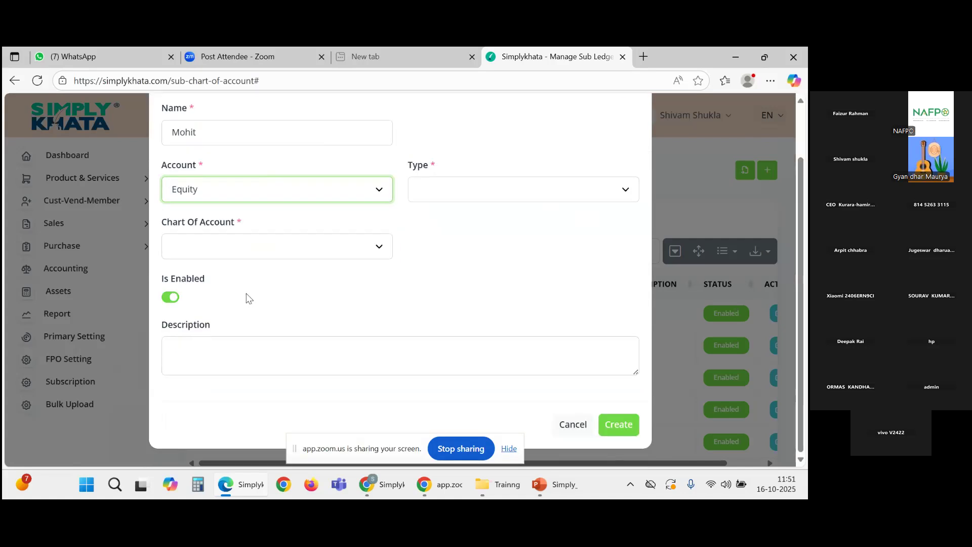
{"action": "left_click", "coordinate": [468, 192]}
{"action": "left_click", "coordinate": [466, 231]}
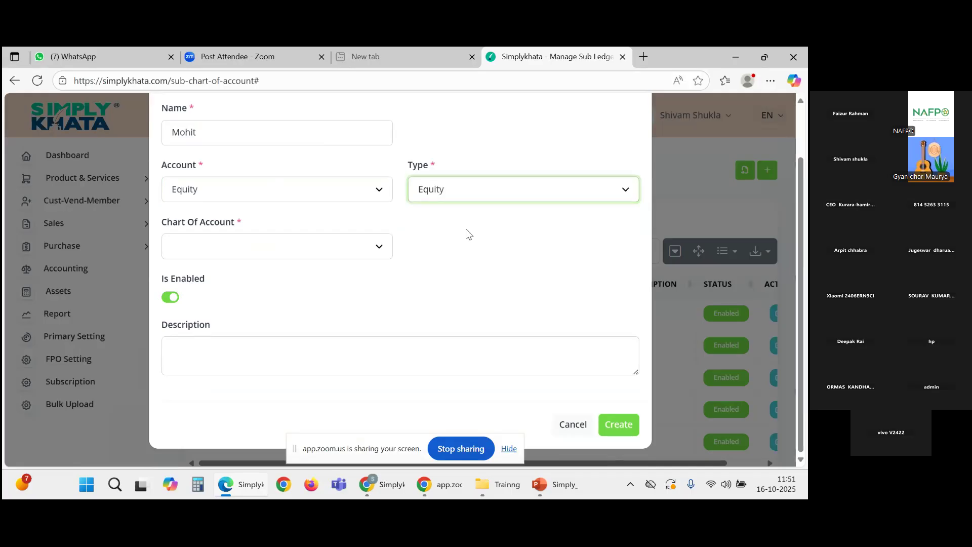
{"action": "left_click", "coordinate": [327, 249]}
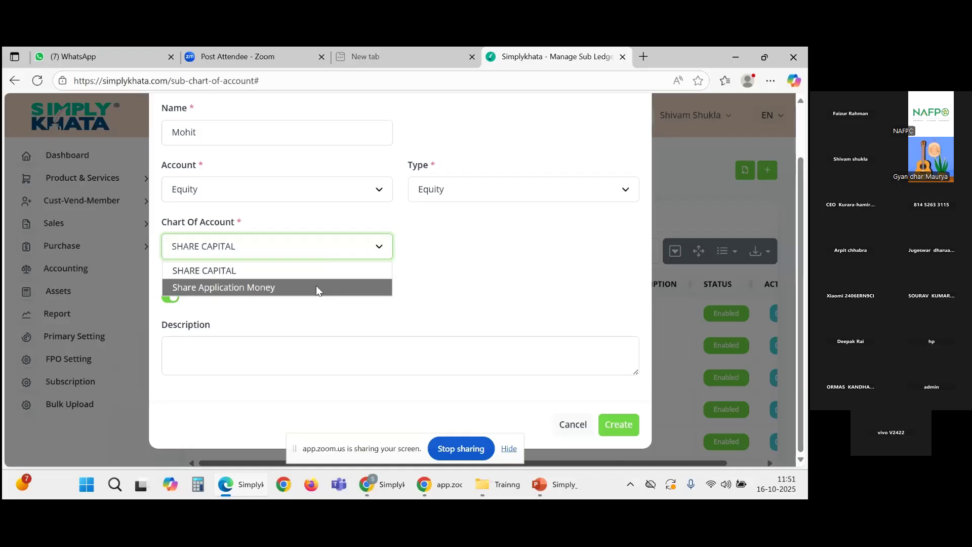
{"action": "left_click", "coordinate": [316, 287]}
{"action": "left_click", "coordinate": [621, 428]}
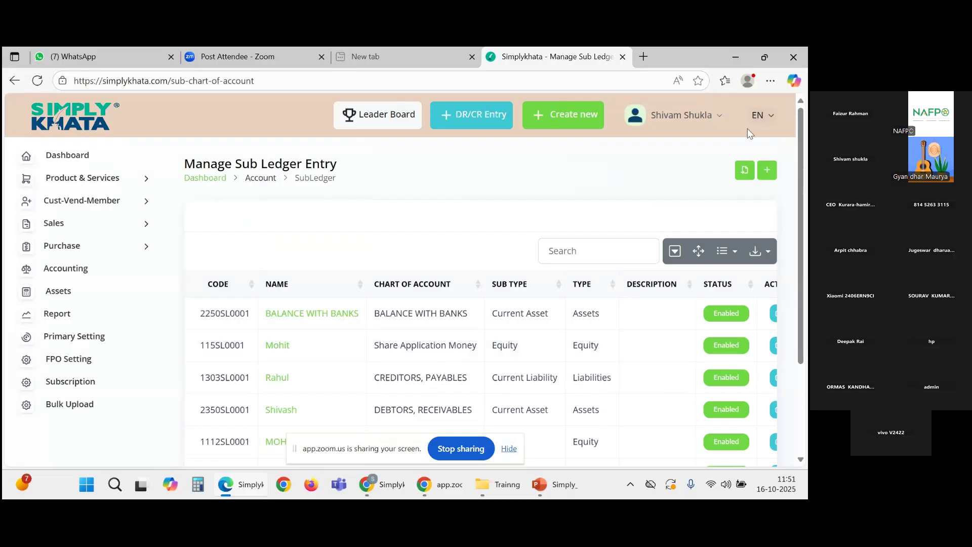
Step: Create a second sub-ledger account for the member under Equity, linked to SHARE CAPITAL
{"action": "left_click", "coordinate": [769, 172]}
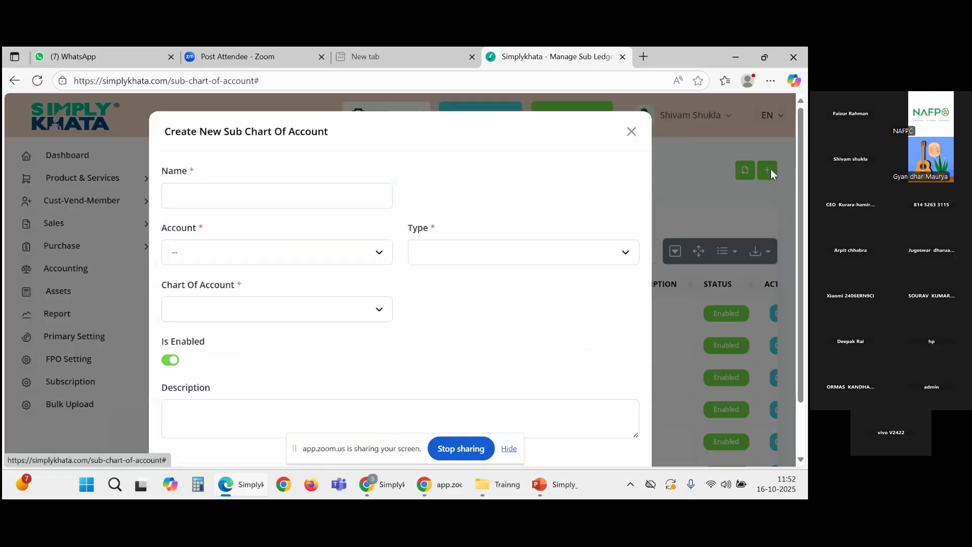
{"action": "left_click", "coordinate": [360, 200]}
{"action": "type", "text": "Mohit"}
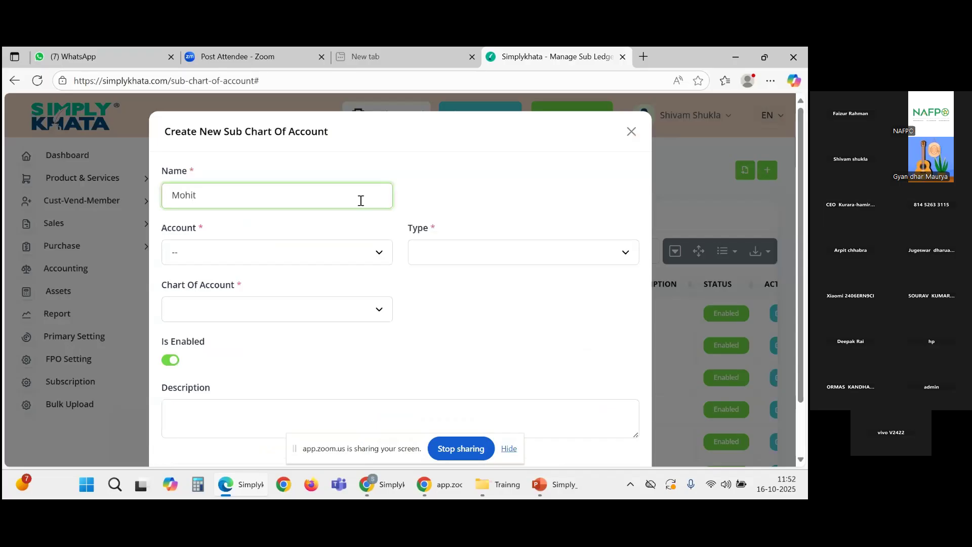
{"action": "left_click", "coordinate": [292, 254]}
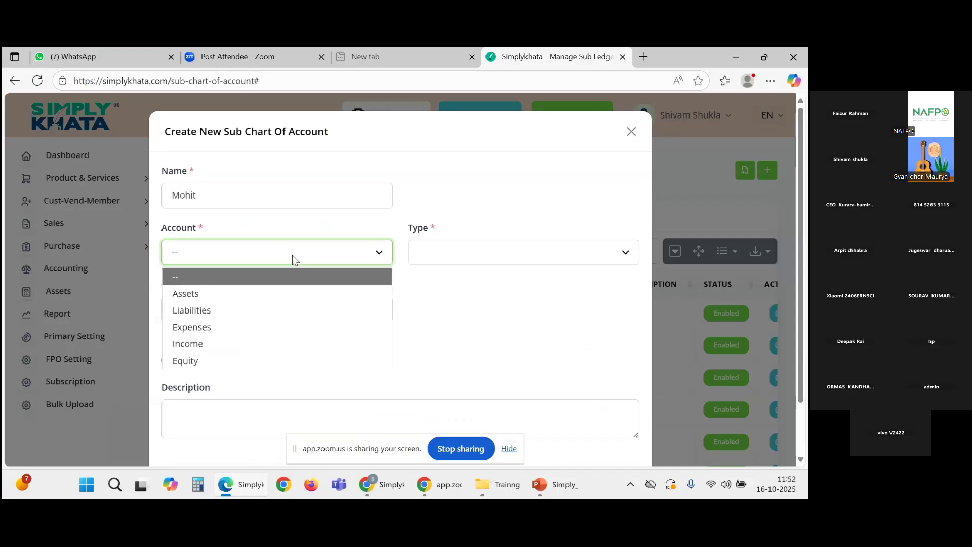
{"action": "left_click", "coordinate": [246, 358]}
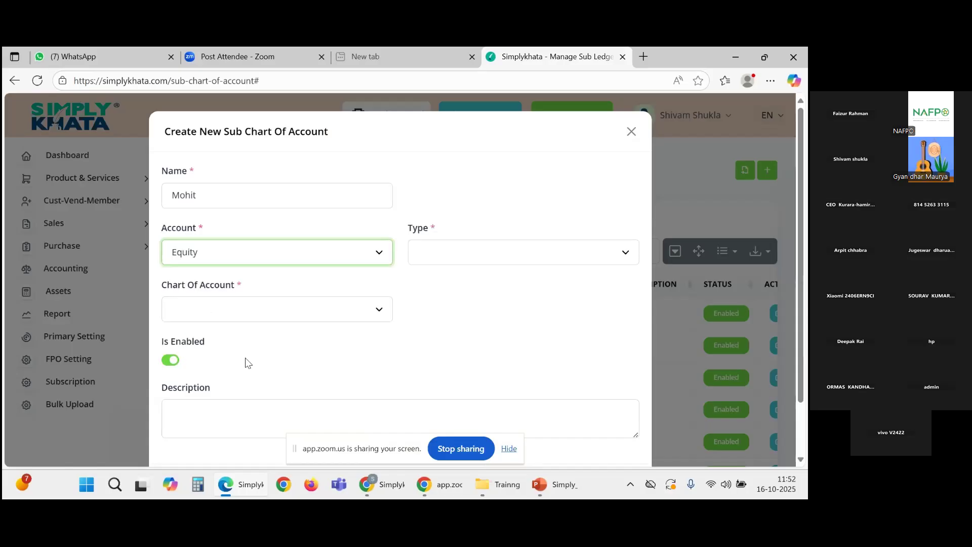
{"action": "left_click", "coordinate": [475, 254]}
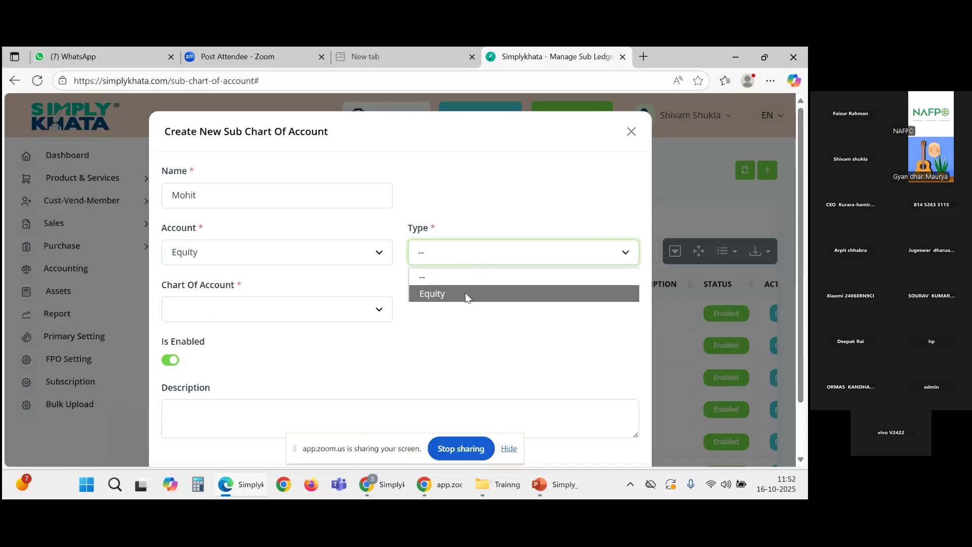
{"action": "left_click", "coordinate": [465, 298]}
{"action": "left_click", "coordinate": [377, 314]}
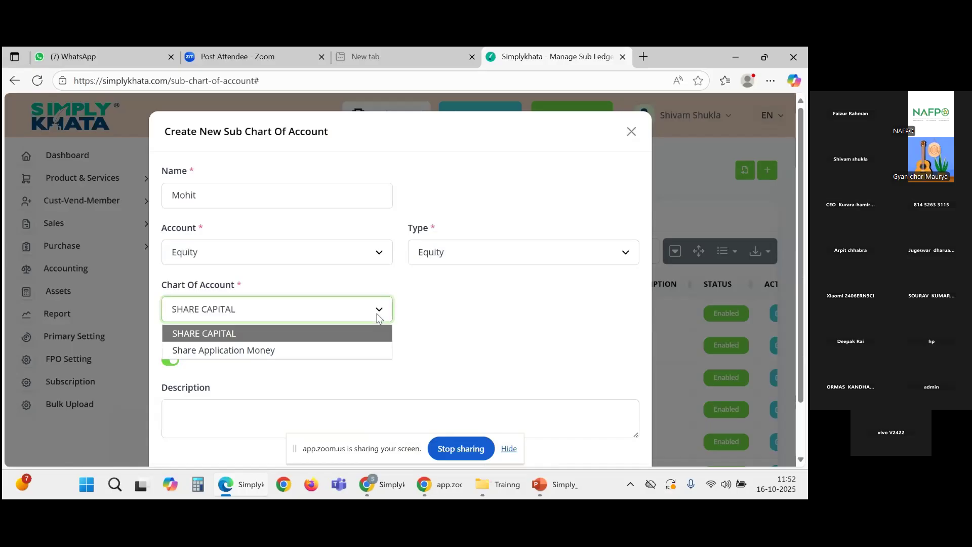
{"action": "left_click", "coordinate": [203, 334]}
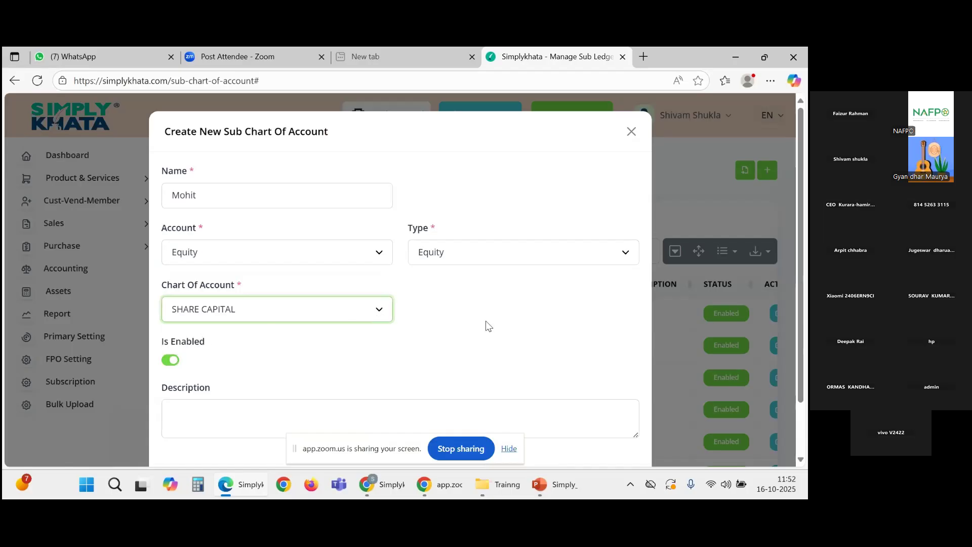
{"action": "scroll", "coordinate": [373, 329], "scroll_direction": "down", "scroll_amount": 2}
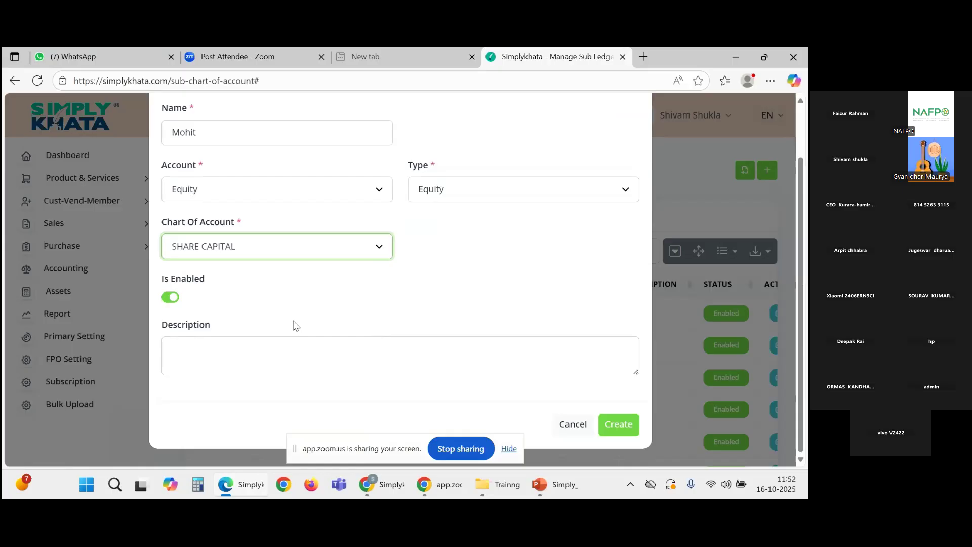
{"action": "left_click", "coordinate": [609, 430]}
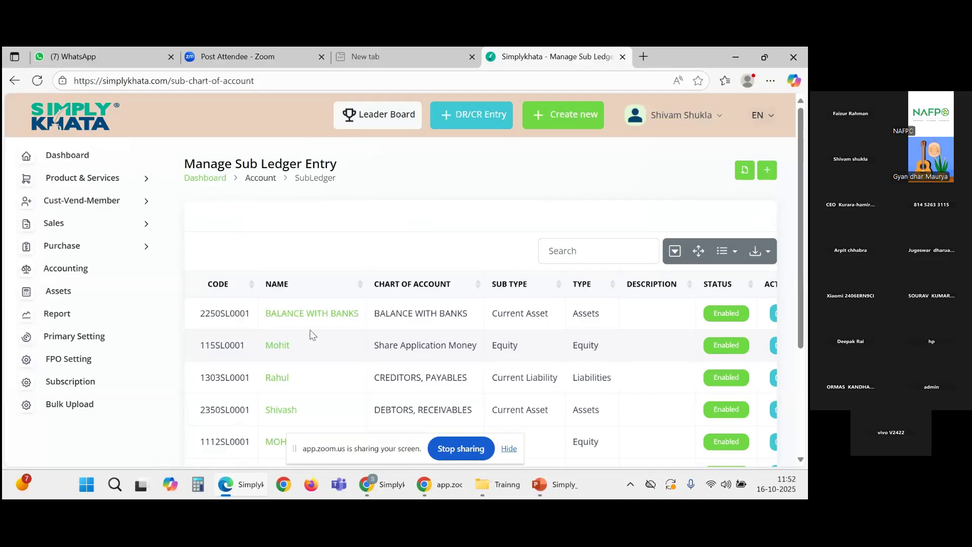
Step: Open Accounting > Accounting Entry and try the Start Date and End Date filters
{"action": "left_click", "coordinate": [100, 278]}
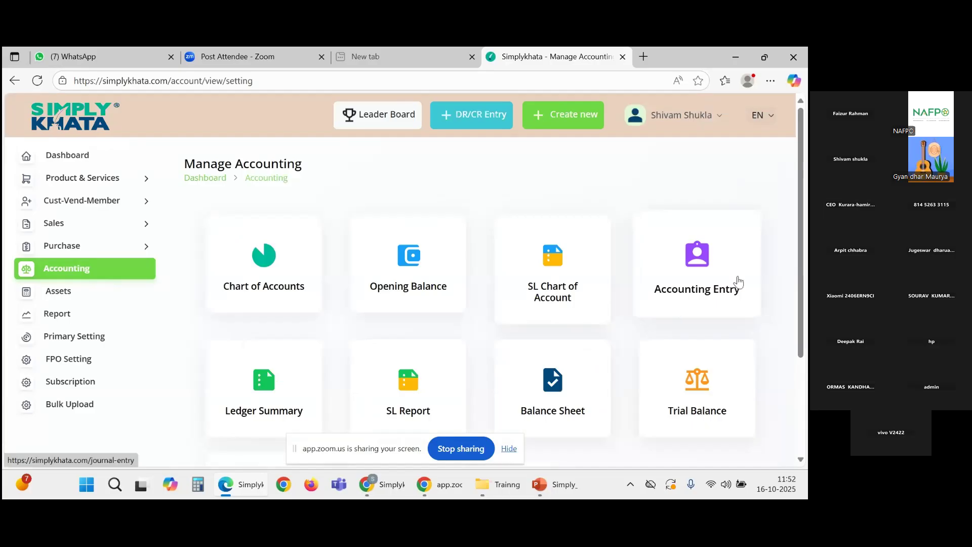
{"action": "left_click", "coordinate": [698, 261]}
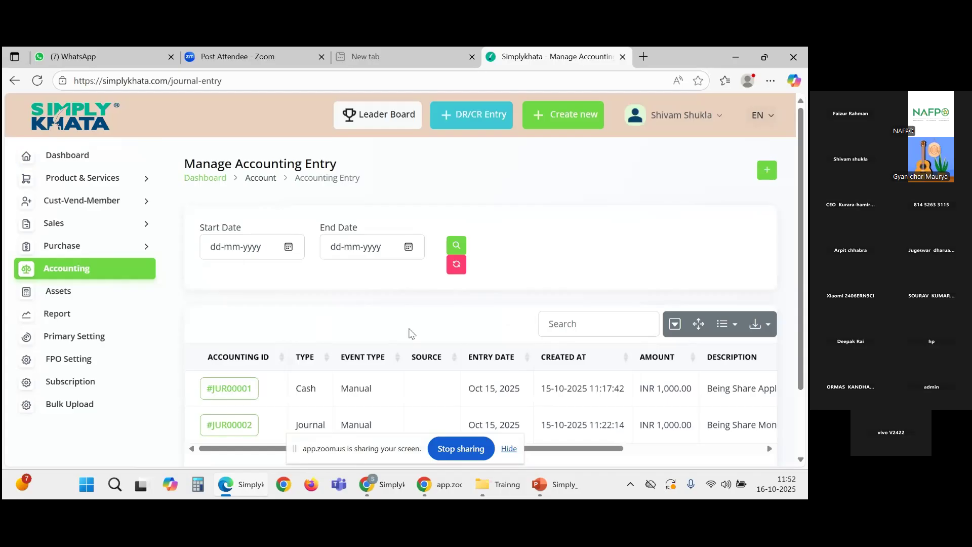
{"action": "scroll", "coordinate": [410, 333], "scroll_direction": "down", "scroll_amount": 2}
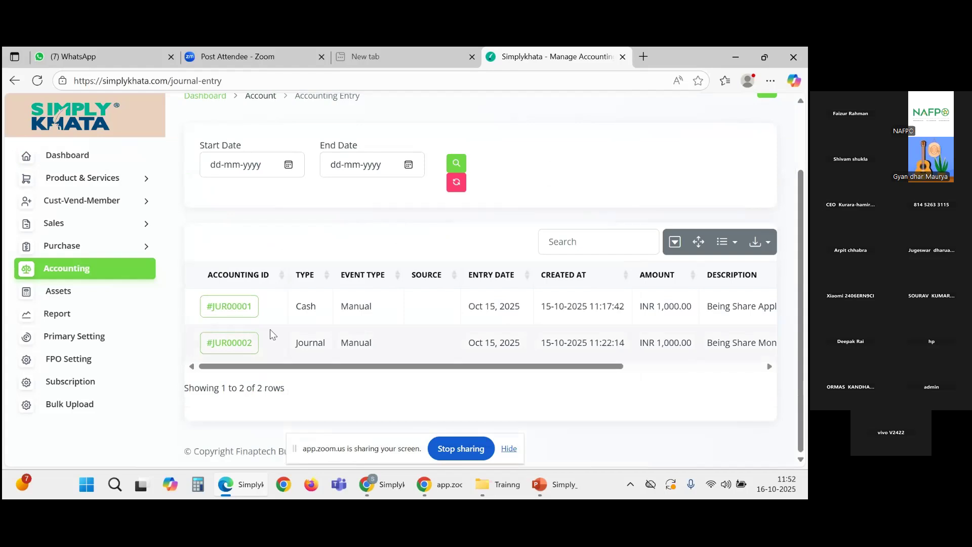
{"action": "scroll", "coordinate": [550, 332], "scroll_direction": "up", "scroll_amount": 2}
{"action": "left_click", "coordinate": [212, 250]}
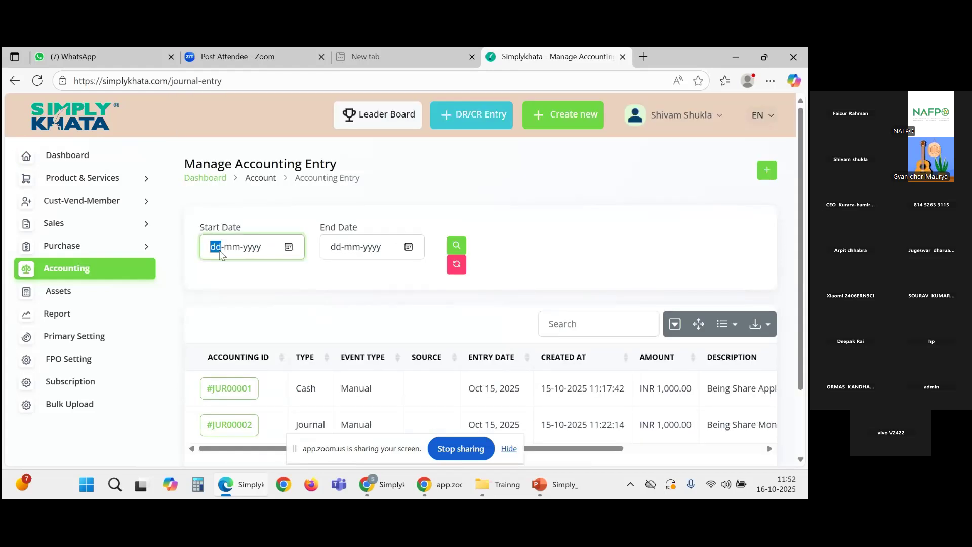
{"action": "left_click", "coordinate": [247, 248]}
{"action": "key", "text": "Tab"}
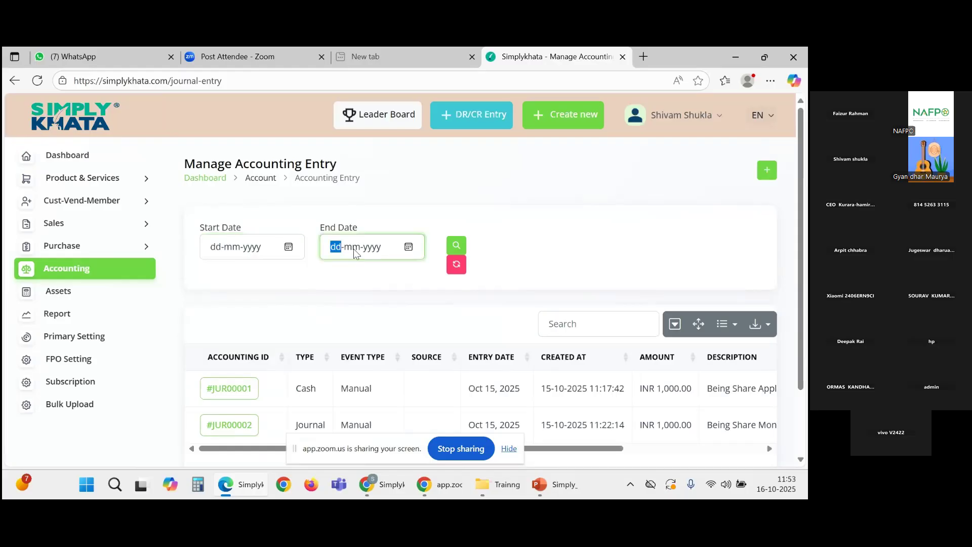
{"action": "left_click", "coordinate": [353, 248]}
Step: Start new accounting entry #JUR00003 and set its entry type to Reciept
{"action": "left_click", "coordinate": [767, 173]}
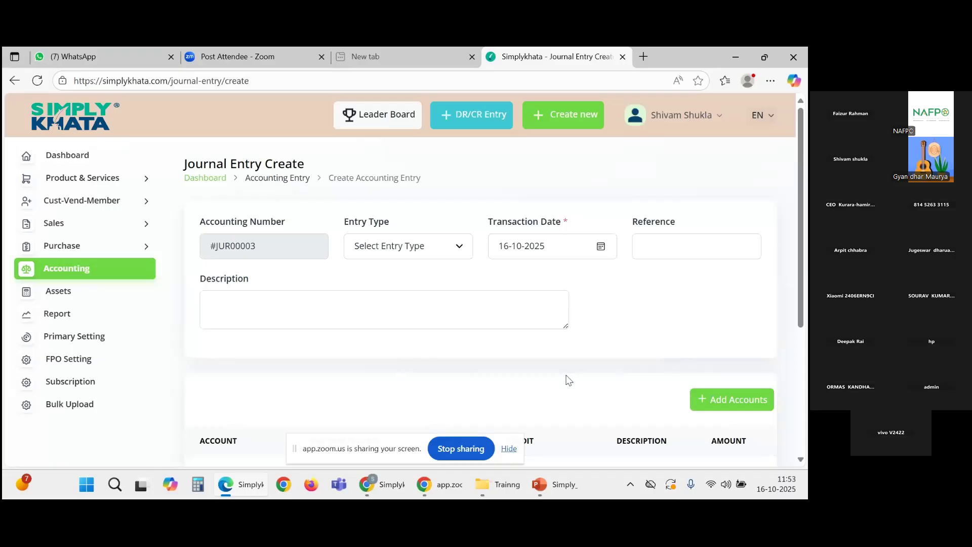
{"action": "left_click", "coordinate": [212, 248]}
{"action": "left_click_drag", "start_coordinate": [212, 248], "coordinate": [263, 250]}
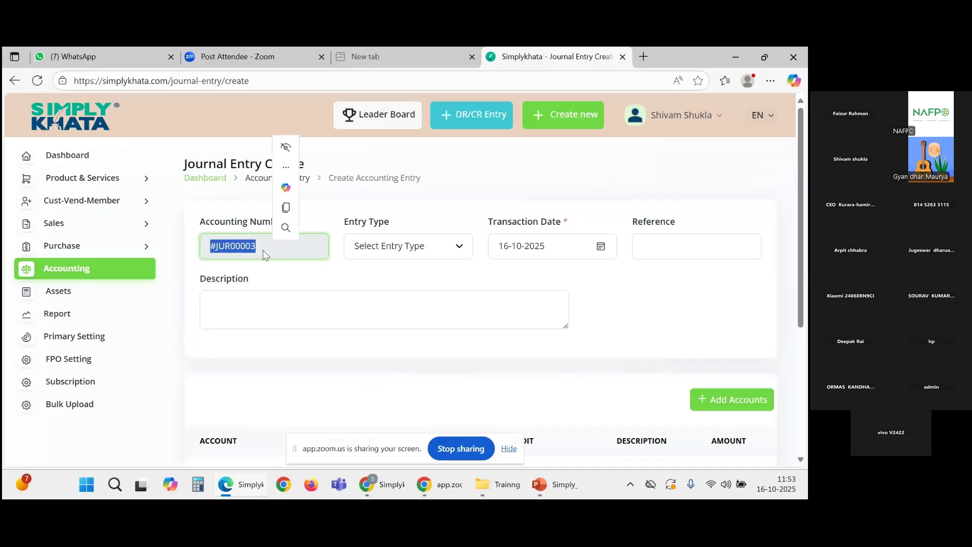
{"action": "left_click", "coordinate": [341, 285]}
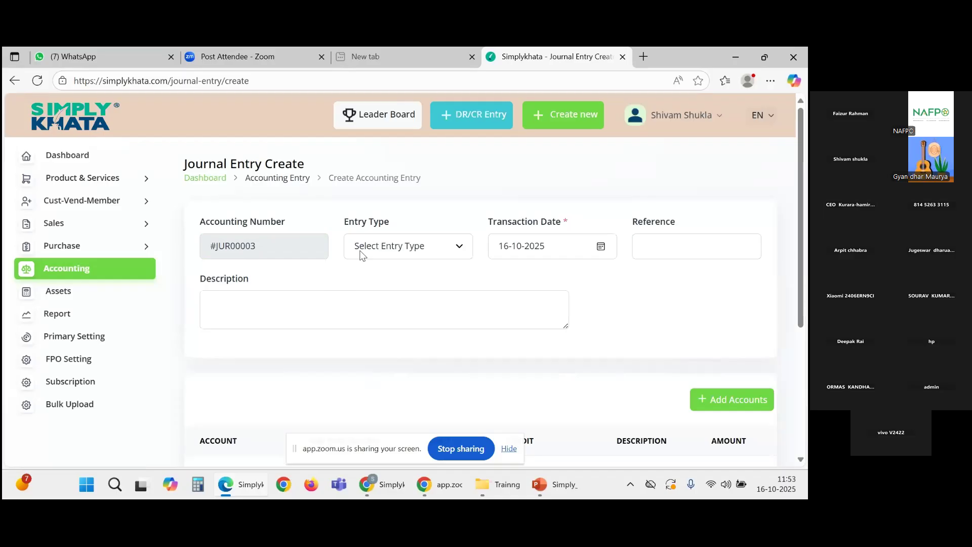
{"action": "left_click", "coordinate": [362, 254]}
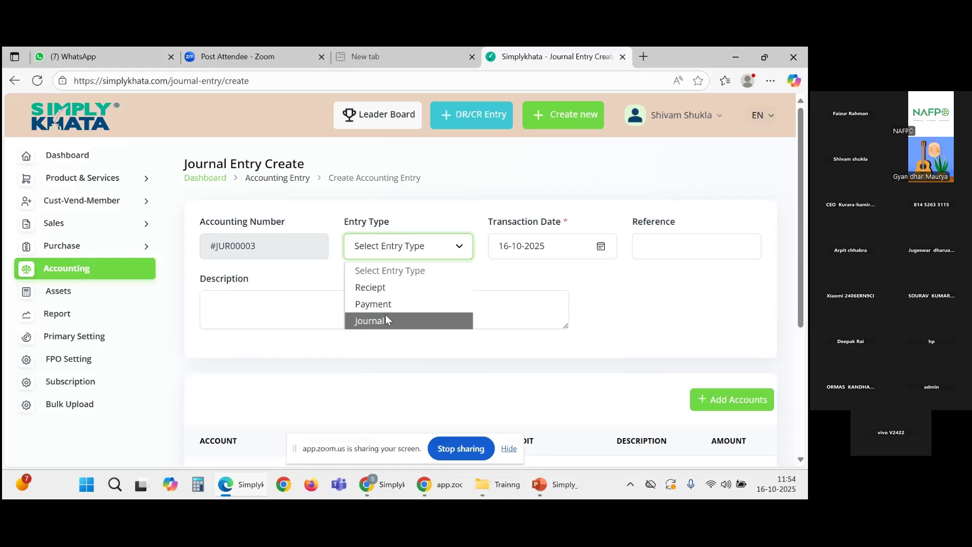
{"action": "left_click", "coordinate": [382, 288]}
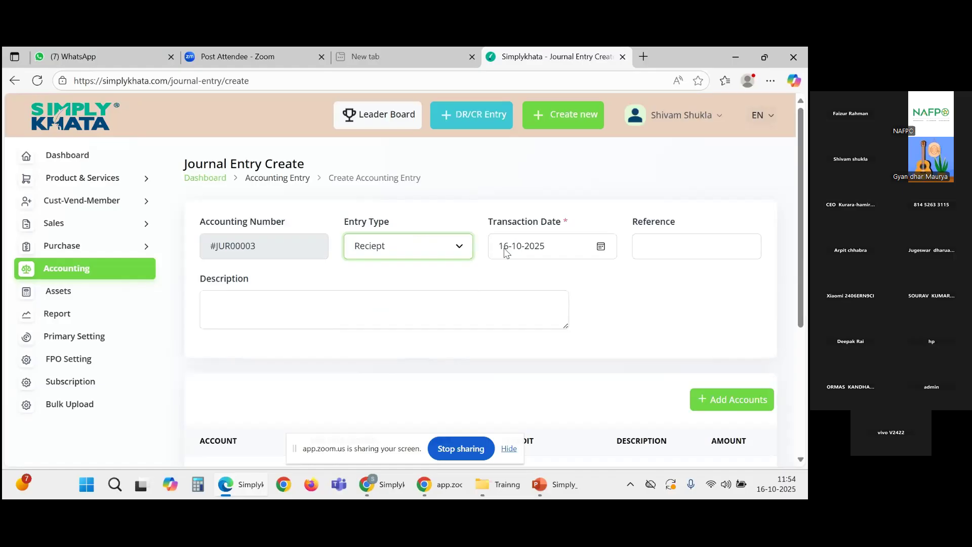
{"action": "left_click", "coordinate": [688, 254]}
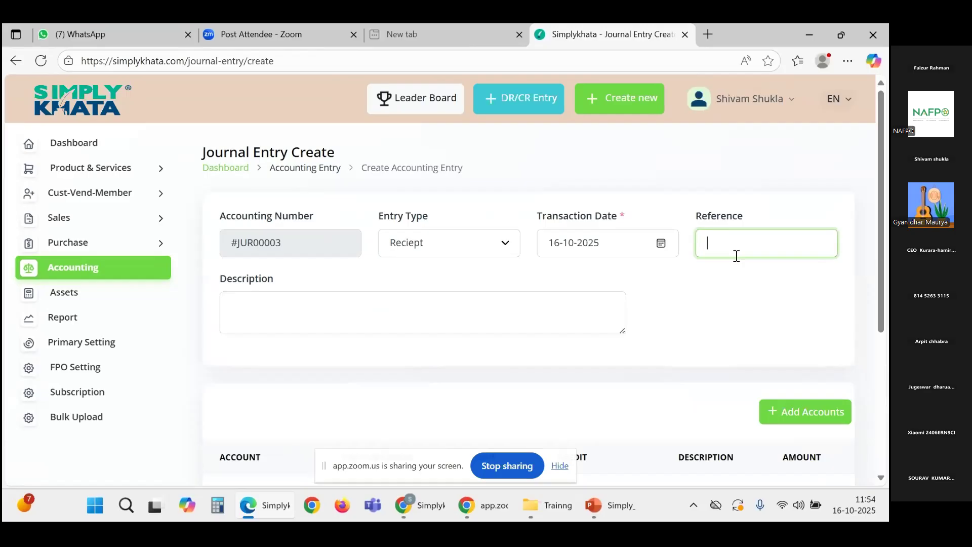
Step: Enter reference 04 and description 'Being Share Application money received by cash', copied into the account row, then add a row
{"action": "type", "text": "04"}
{"action": "left_click", "coordinate": [455, 311]}
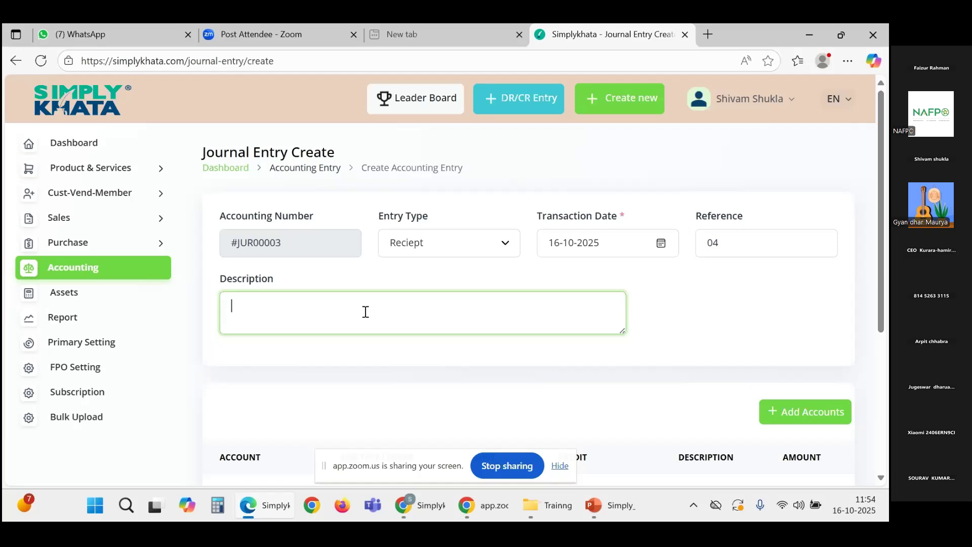
{"action": "type", "text": "Being Share Application money received by cash"}
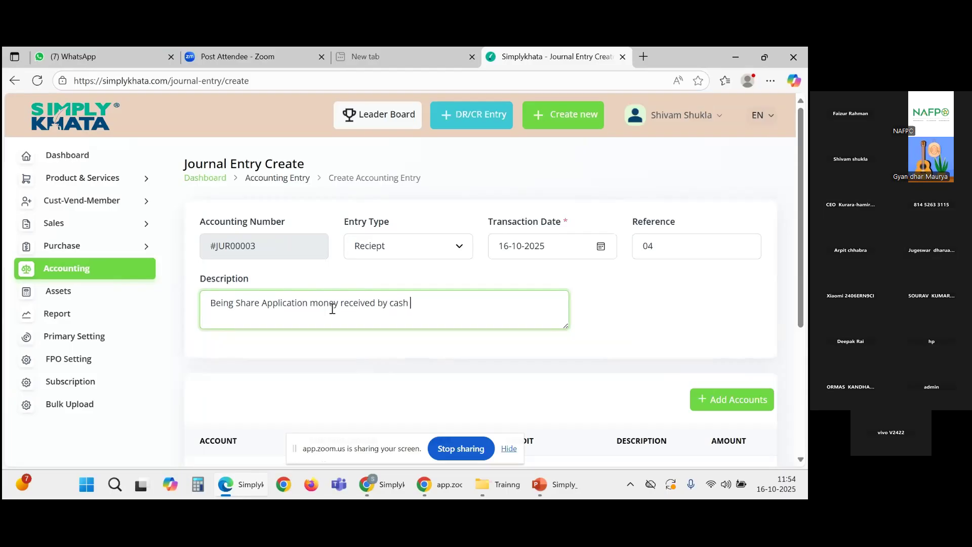
{"action": "scroll", "coordinate": [651, 296], "scroll_direction": "down", "scroll_amount": 2}
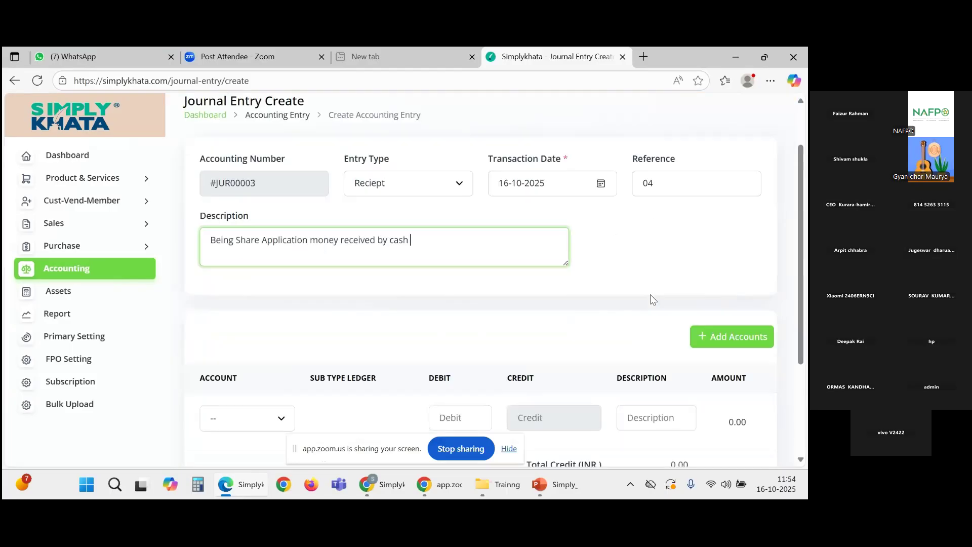
{"action": "left_click_drag", "start_coordinate": [422, 177], "coordinate": [208, 184]}
{"action": "key", "text": "ctrl+c"}
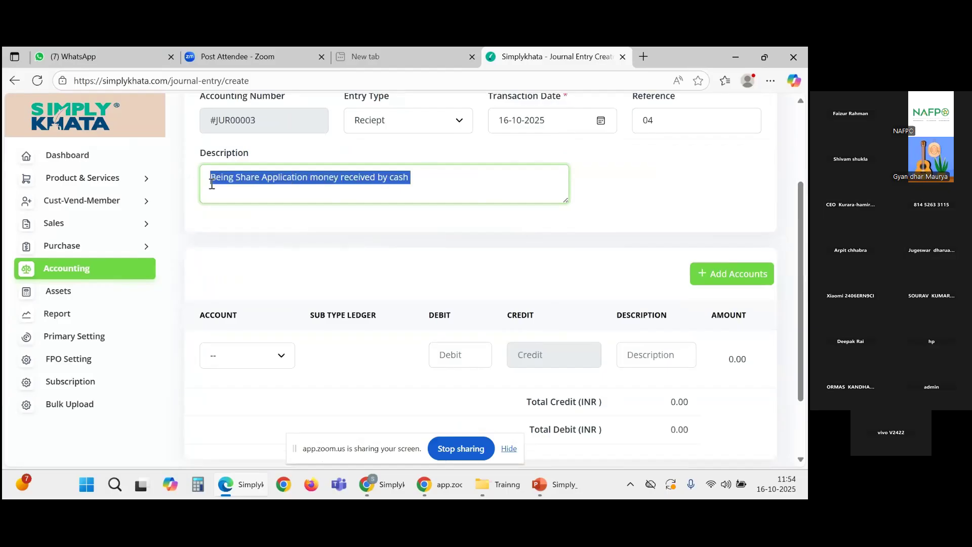
{"action": "left_click", "coordinate": [651, 355]}
{"action": "key", "text": "ctrl+v"}
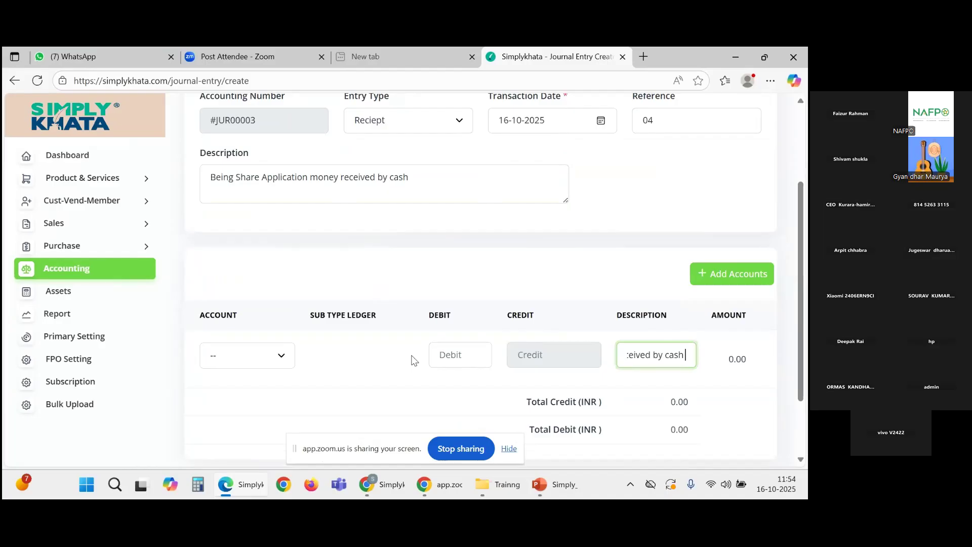
{"action": "left_click", "coordinate": [731, 273]}
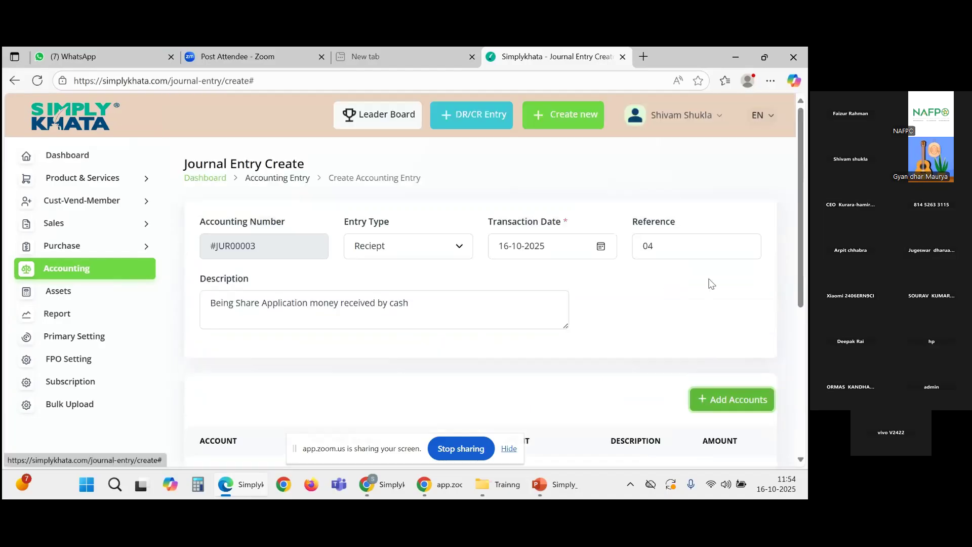
Step: Debit CASH AND CASH EQUIVALENTS - 2230 by 1000 in the first account row
{"action": "scroll", "coordinate": [307, 316], "scroll_direction": "down", "scroll_amount": 3}
{"action": "scroll", "coordinate": [319, 312], "scroll_direction": "down", "scroll_amount": 1}
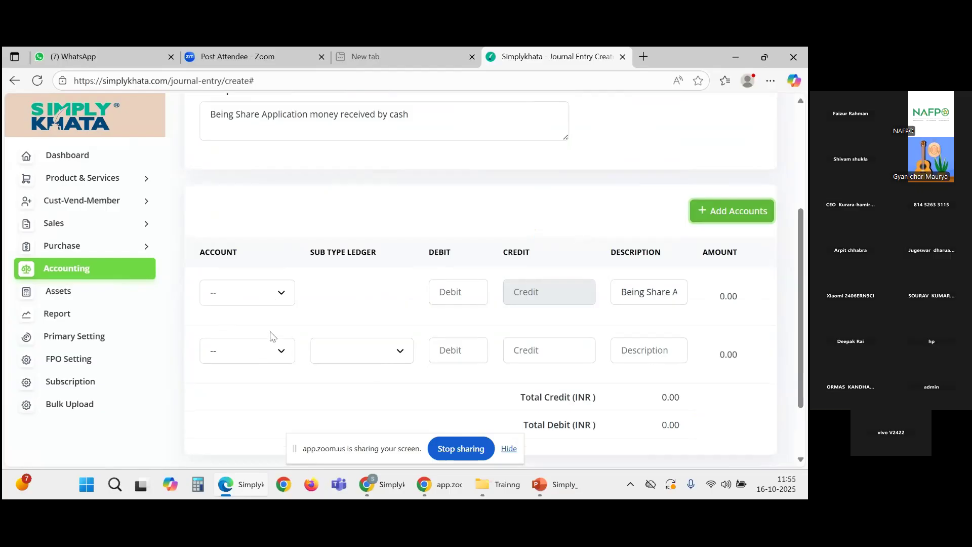
{"action": "left_click", "coordinate": [274, 299]}
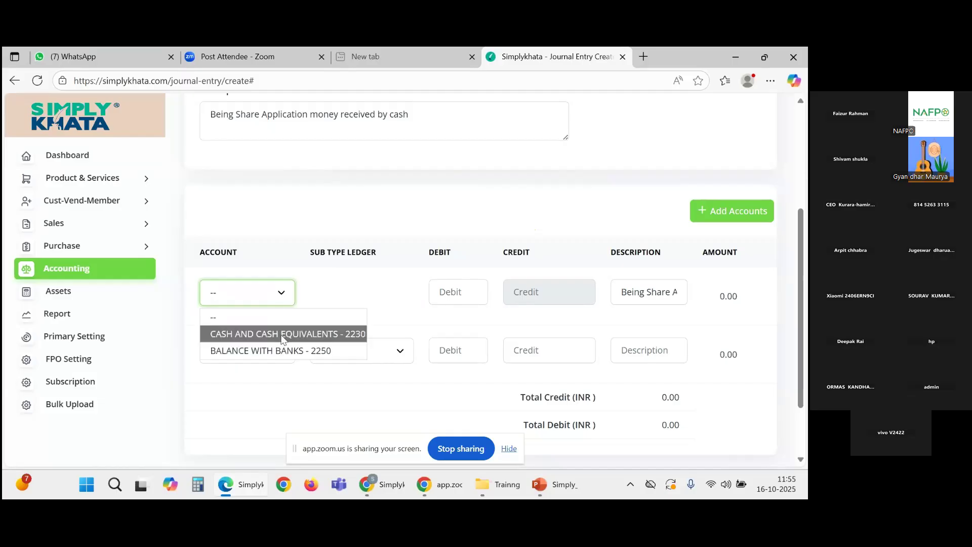
{"action": "left_click", "coordinate": [282, 337]}
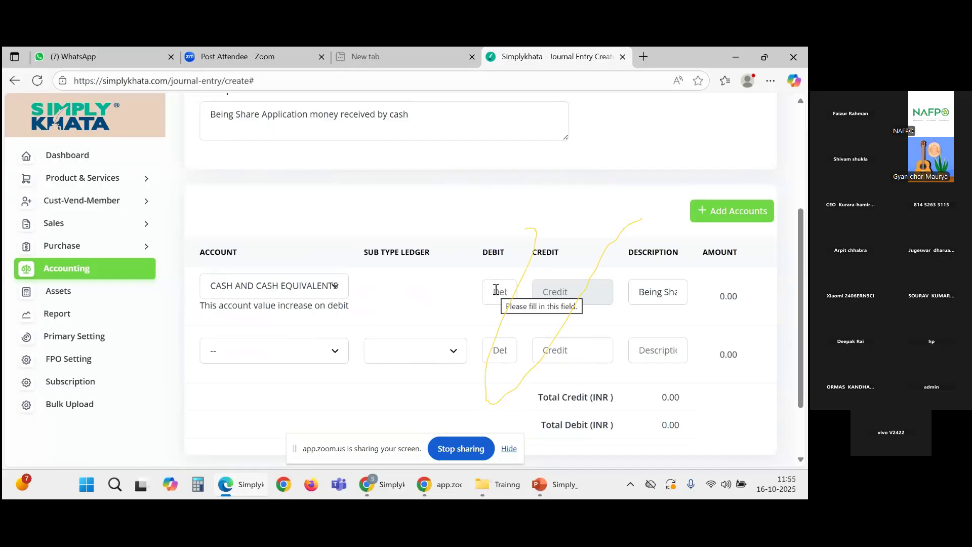
{"action": "left_click", "coordinate": [496, 290]}
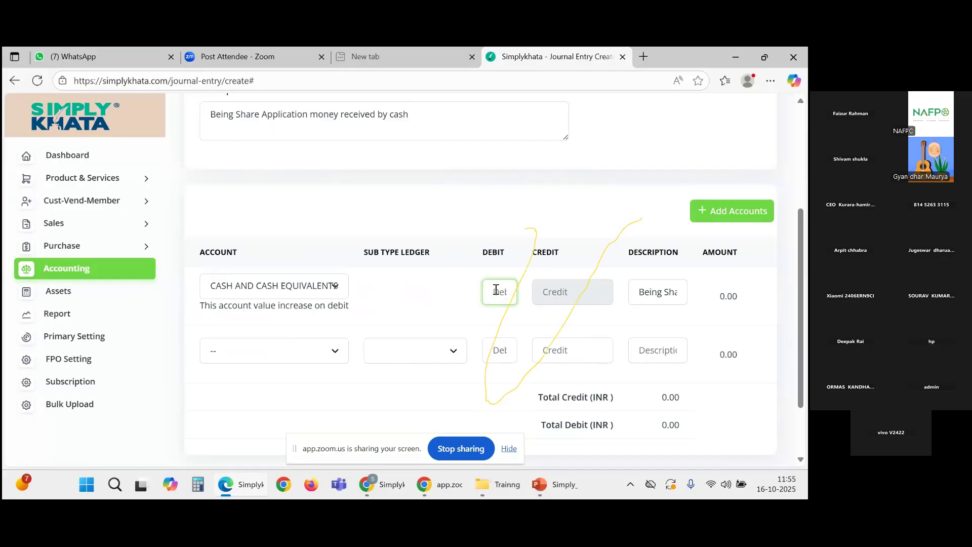
{"action": "type", "text": "1000"}
Step: Credit 1000 to Share Application Money on the member's sub-ledger in the second row
{"action": "left_click", "coordinate": [297, 353]}
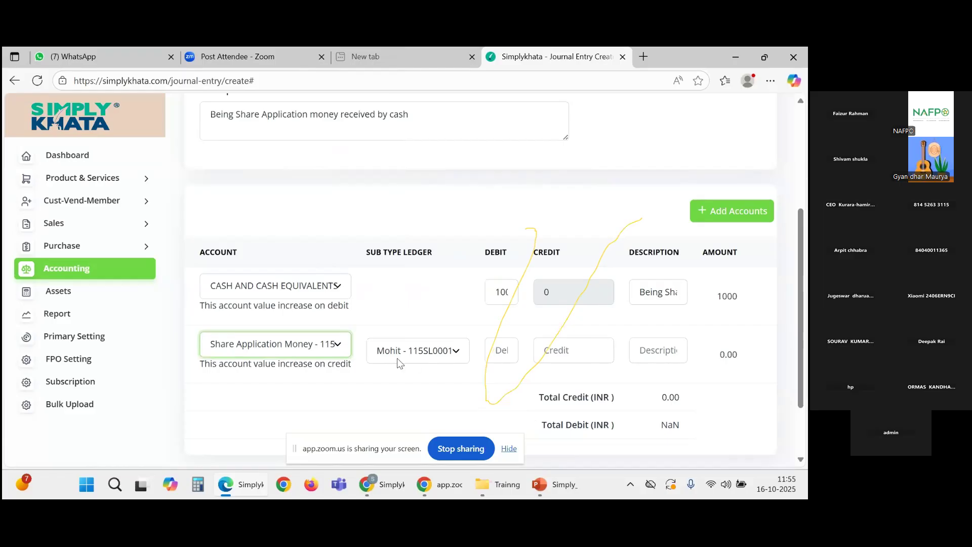
{"action": "left_click", "coordinate": [425, 354]}
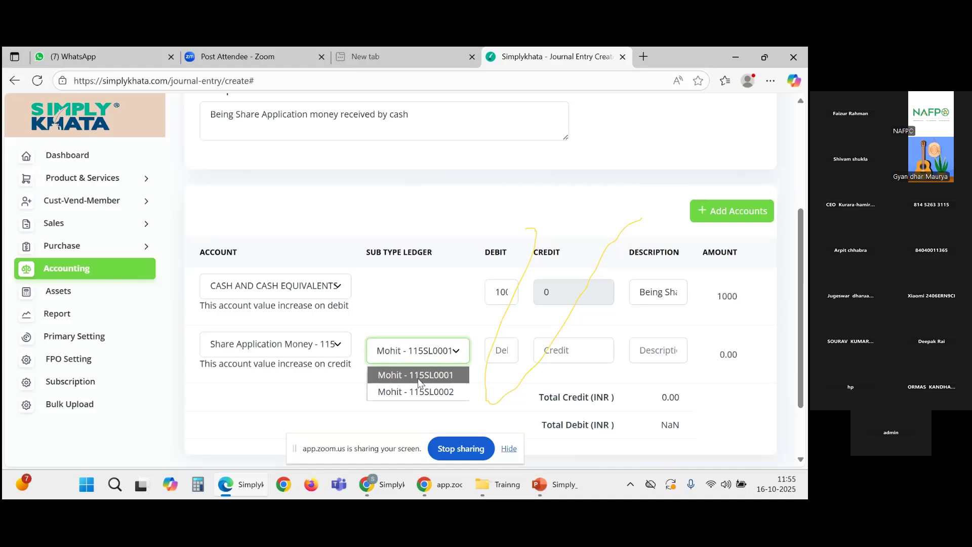
{"action": "left_click", "coordinate": [412, 378]}
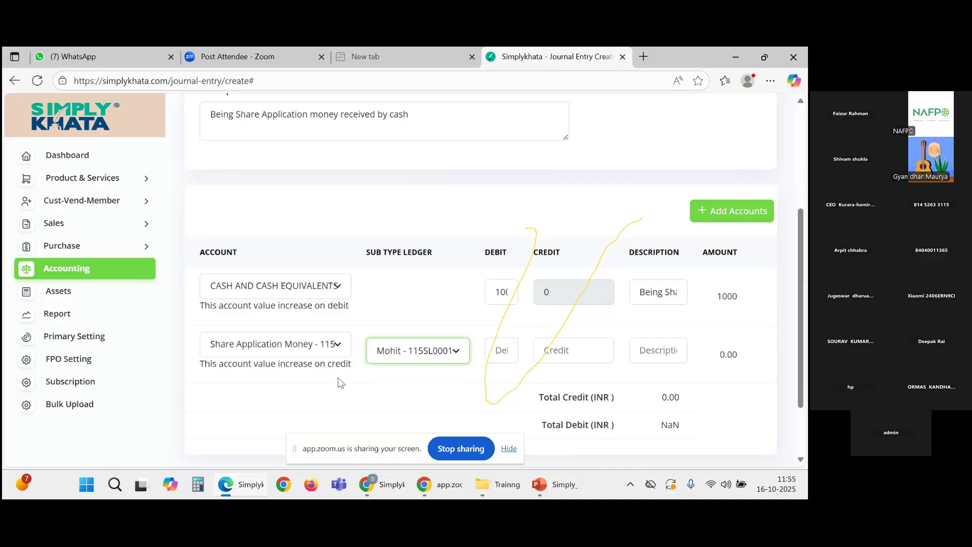
{"action": "left_click", "coordinate": [585, 354]}
{"action": "type", "text": "1000"}
{"action": "left_click", "coordinate": [461, 392]}
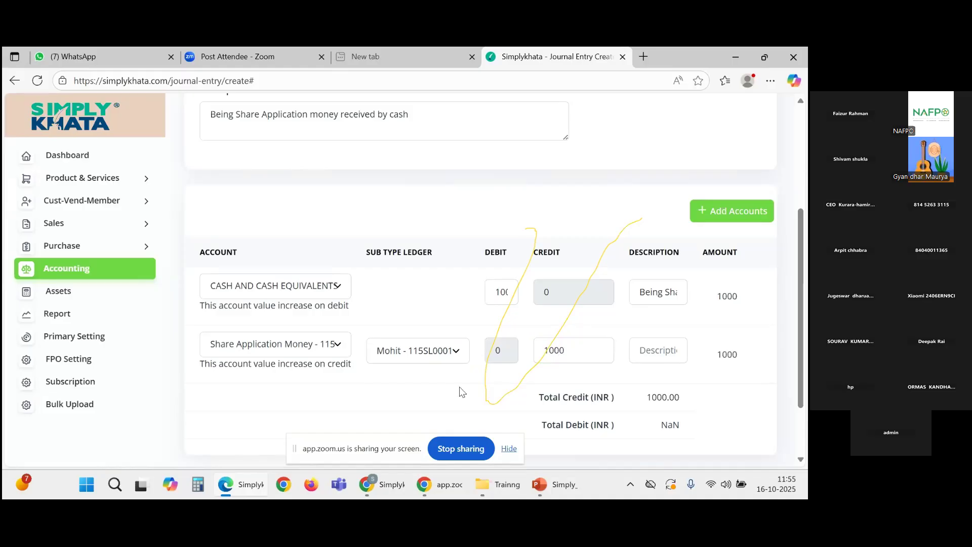
{"action": "scroll", "coordinate": [378, 378], "scroll_direction": "down", "scroll_amount": 1}
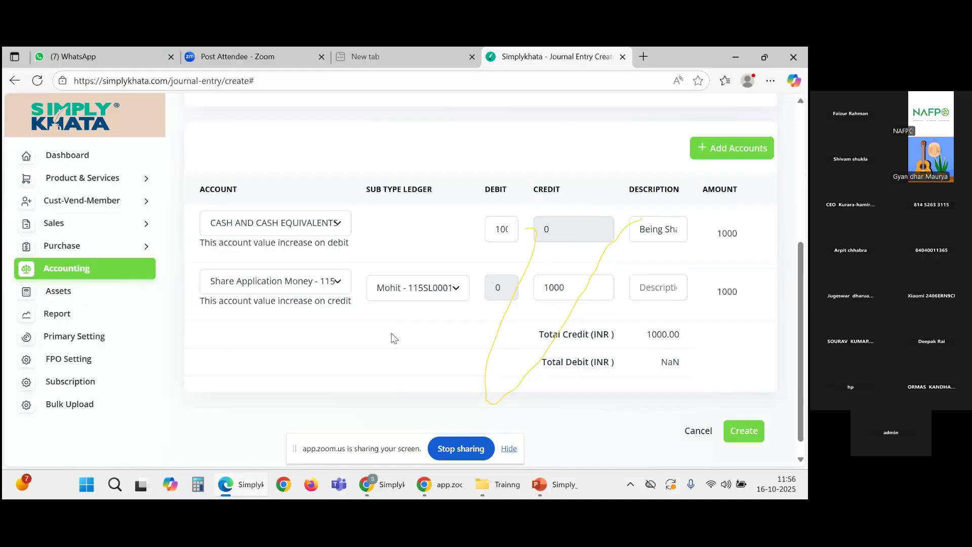
{"action": "scroll", "coordinate": [454, 316], "scroll_direction": "up", "scroll_amount": 1}
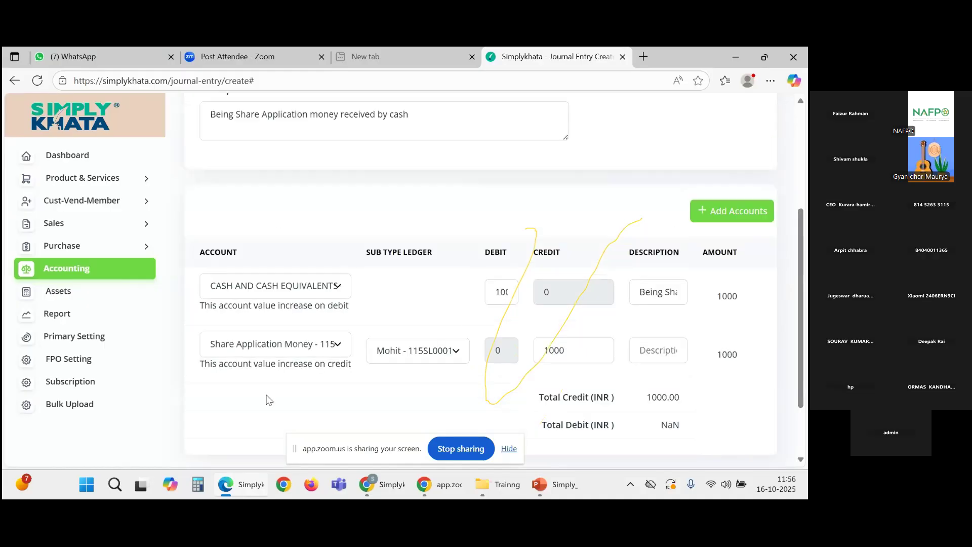
{"action": "scroll", "coordinate": [561, 394], "scroll_direction": "down", "scroll_amount": 1}
Step: Save entry #JUR00003 and check its INR 1,000.00 Cash row dated Oct 16, 2025 in the list
{"action": "left_click", "coordinate": [742, 434]}
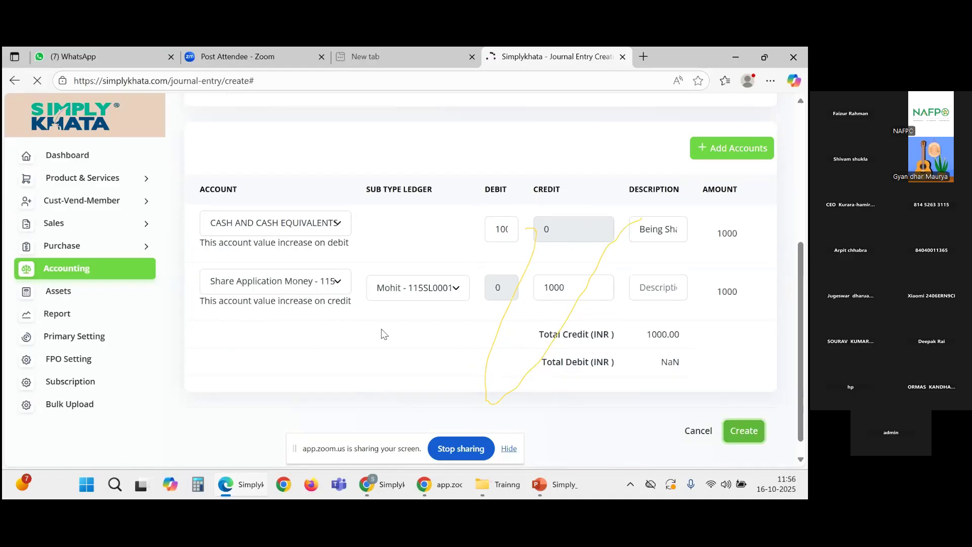
{"action": "scroll", "coordinate": [504, 401], "scroll_direction": "down", "scroll_amount": 3}
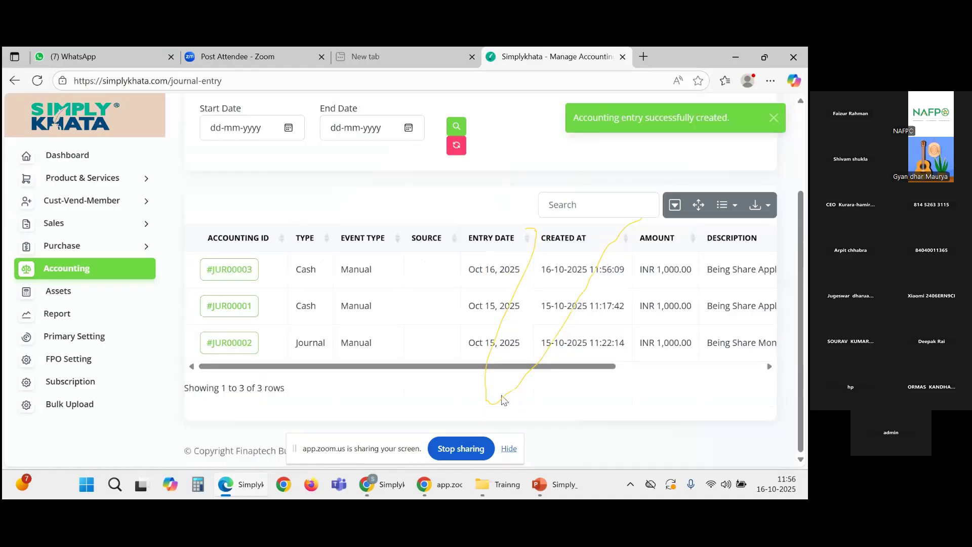
{"action": "scroll", "coordinate": [427, 318], "scroll_direction": "right", "scroll_amount": 1}
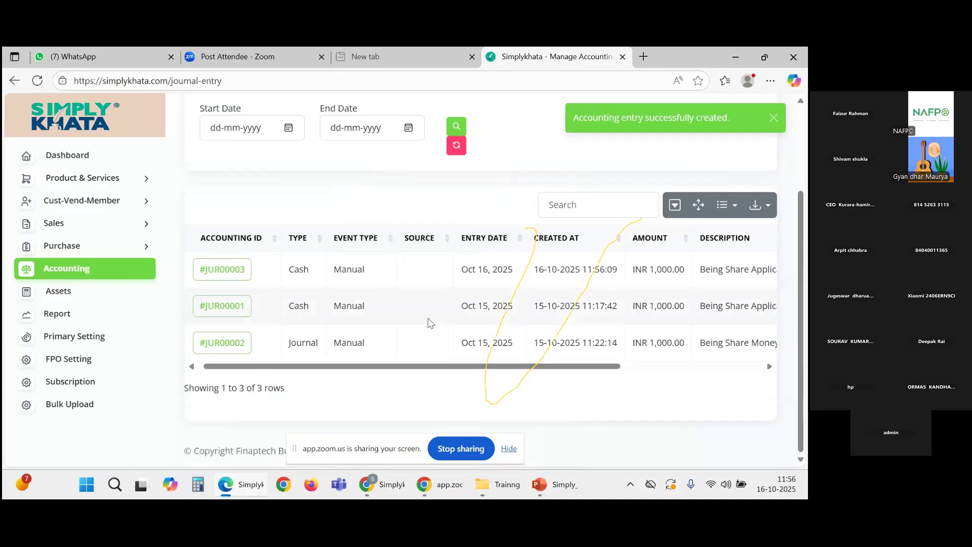
{"action": "left_click_drag", "start_coordinate": [534, 269], "coordinate": [607, 269]}
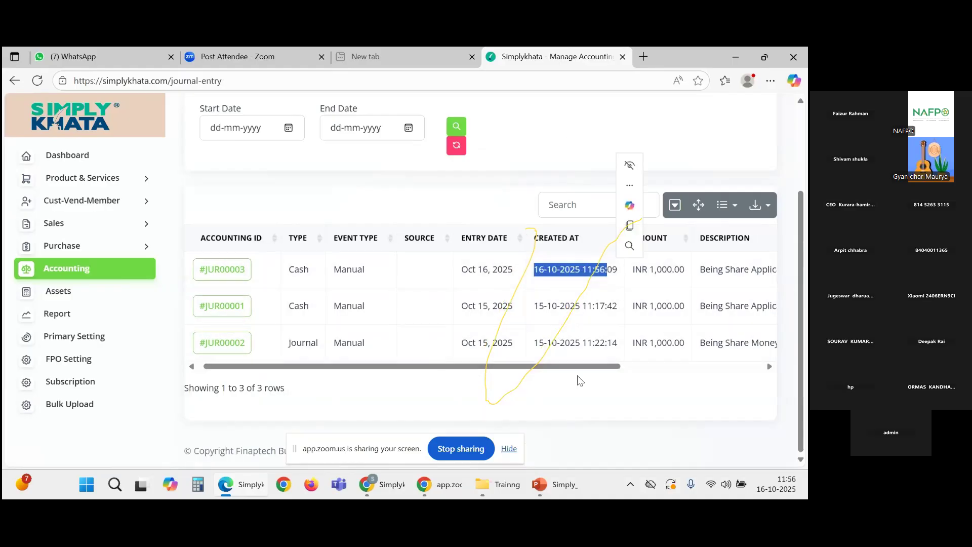
{"action": "scroll", "coordinate": [603, 297], "scroll_direction": "right", "scroll_amount": 3}
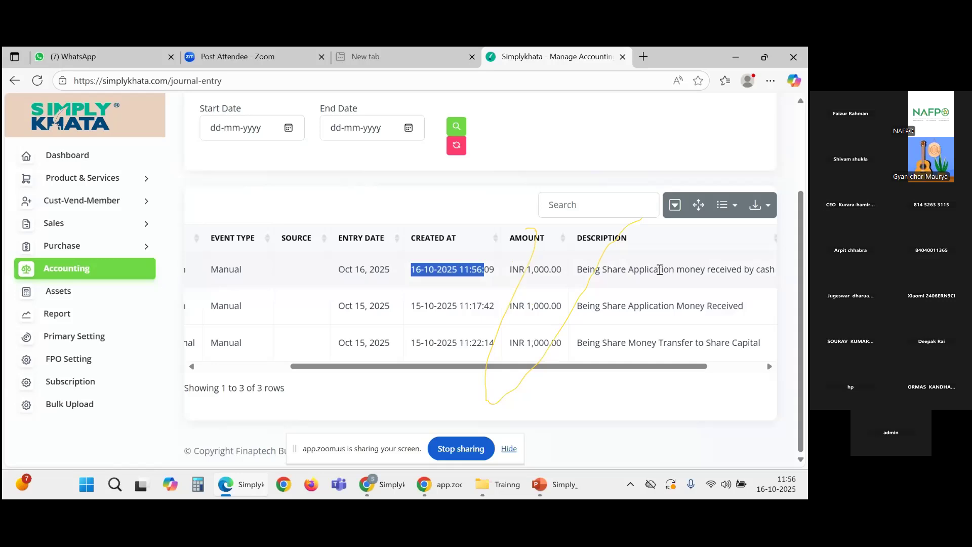
{"action": "scroll", "coordinate": [660, 360], "scroll_direction": "left", "scroll_amount": 2}
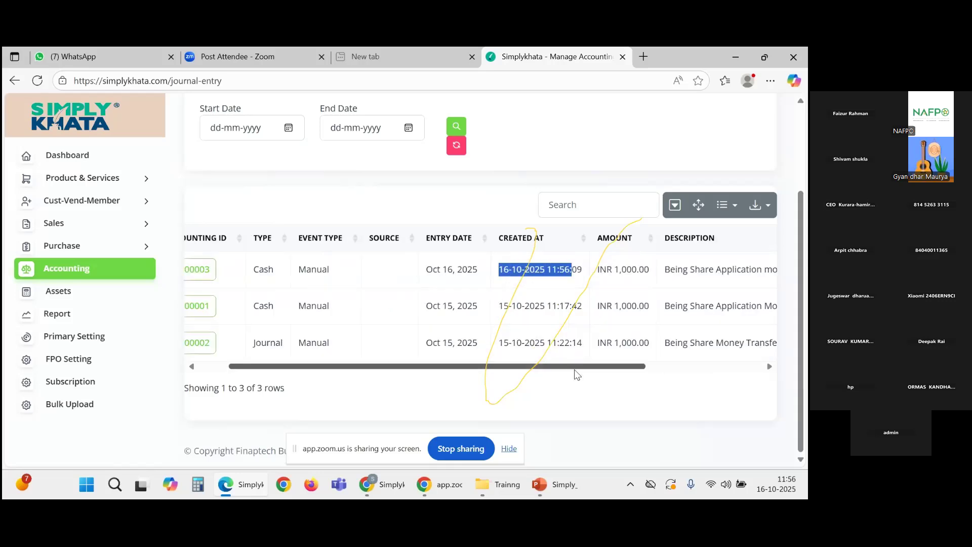
{"action": "scroll", "coordinate": [576, 375], "scroll_direction": "left", "scroll_amount": 1}
{"action": "scroll", "coordinate": [412, 361], "scroll_direction": "up", "scroll_amount": 3}
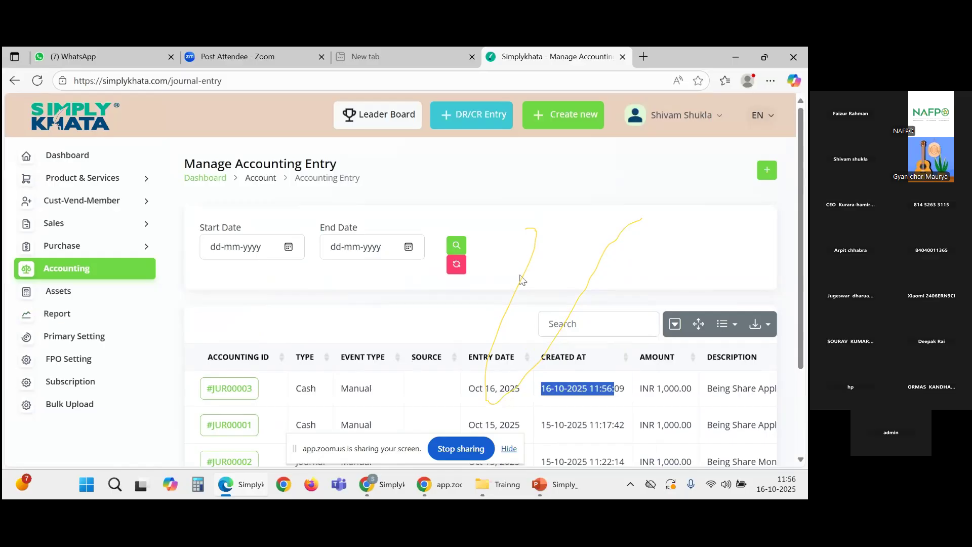
Step: Start journal entry #JUR00004 as type Journal, reference 04, described 'Being Share Application Money Transfer to share capital'
{"action": "left_click", "coordinate": [767, 171]}
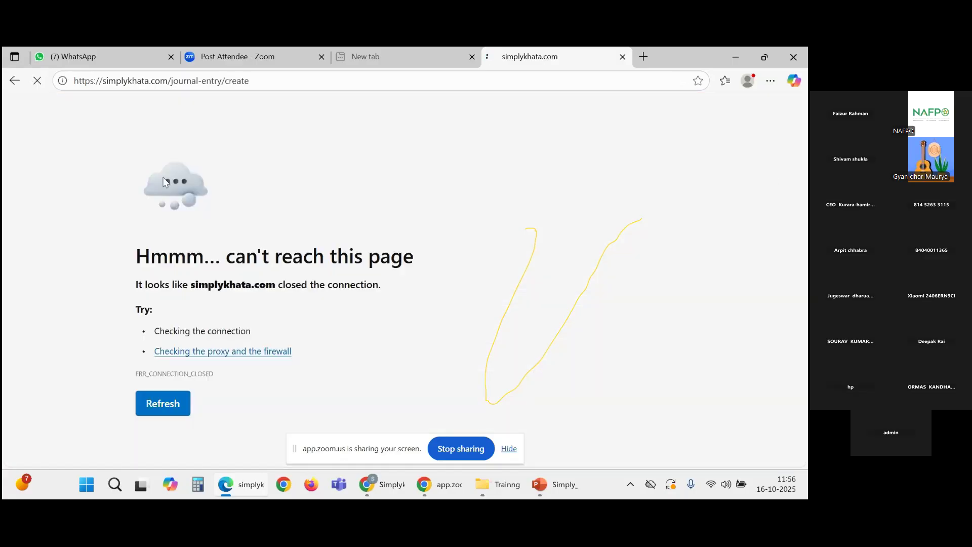
{"action": "left_click", "coordinate": [15, 82]}
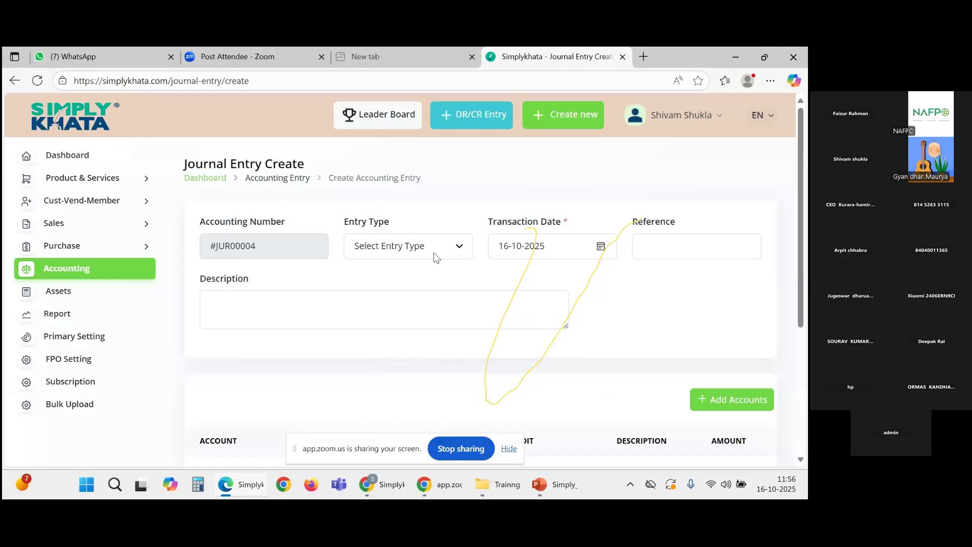
{"action": "left_click", "coordinate": [433, 247]}
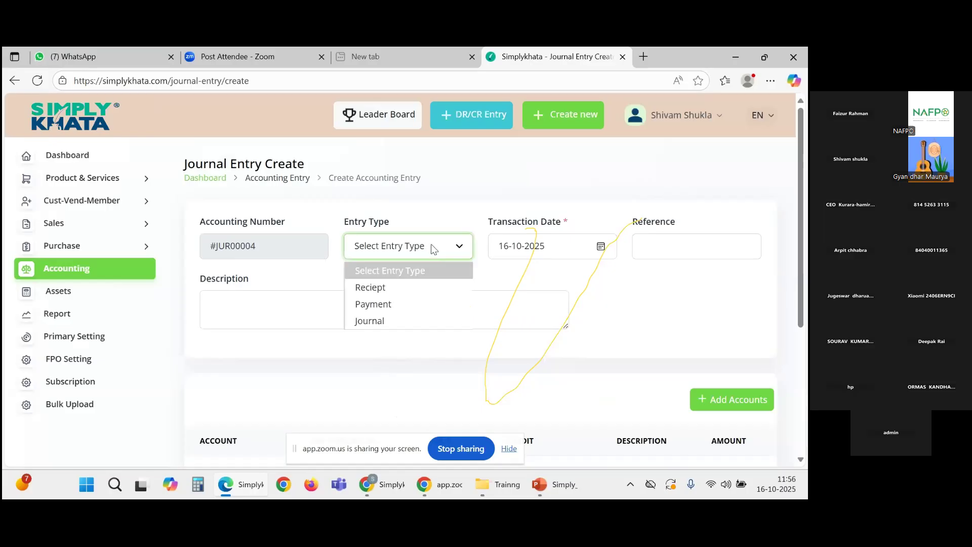
{"action": "left_click", "coordinate": [381, 320]}
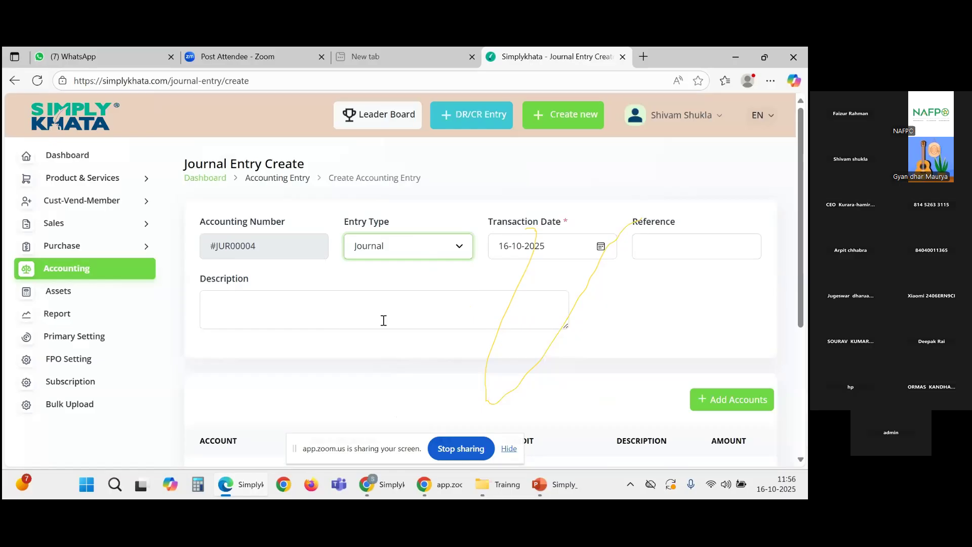
{"action": "left_click", "coordinate": [503, 248]}
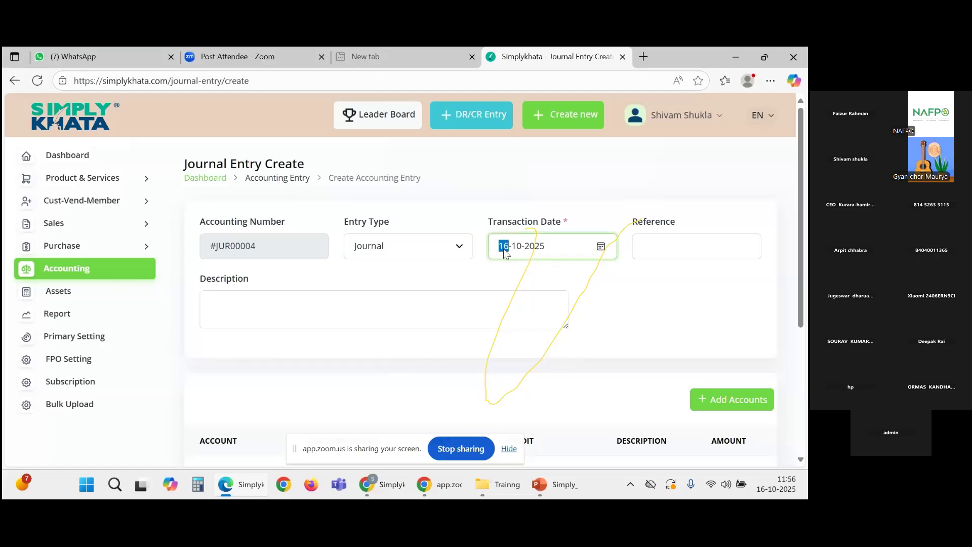
{"action": "left_click", "coordinate": [645, 244]}
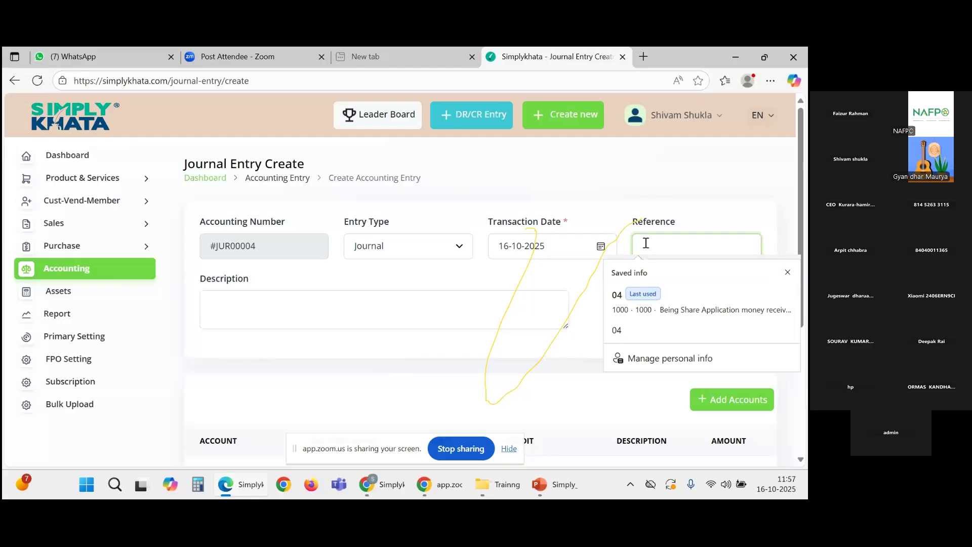
{"action": "type", "text": "04"}
{"action": "left_click", "coordinate": [323, 310]}
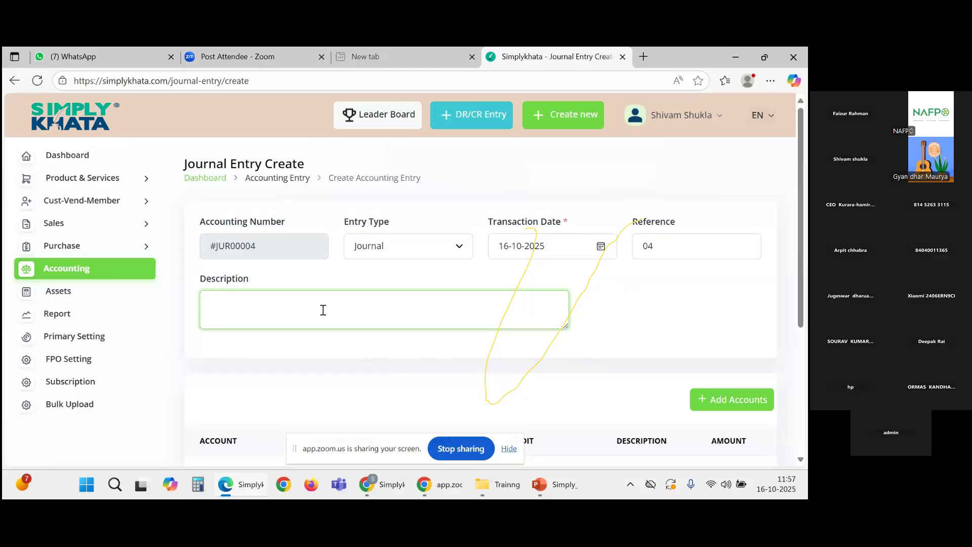
{"action": "type", "text": "Being Share Application Money Tran"}
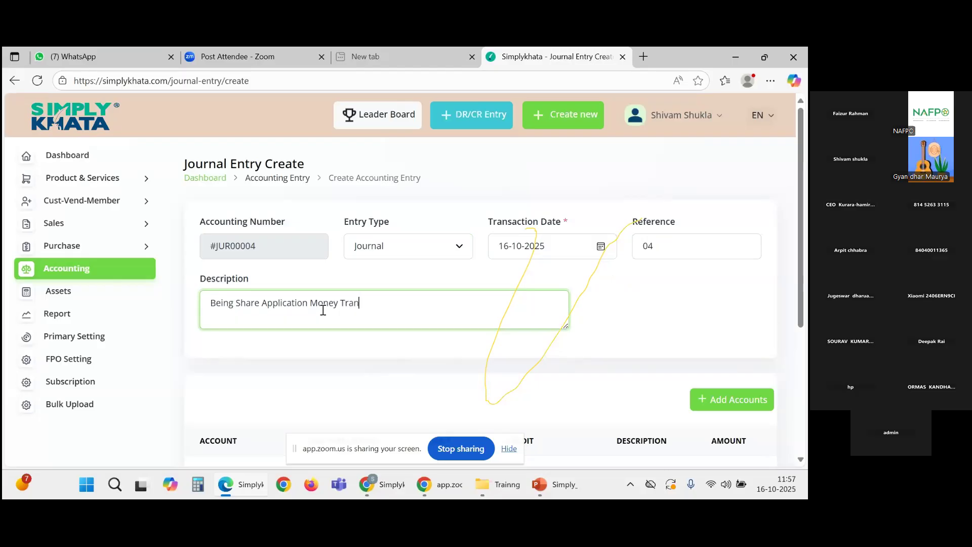
{"action": "type", "text": "sfer to share capital"}
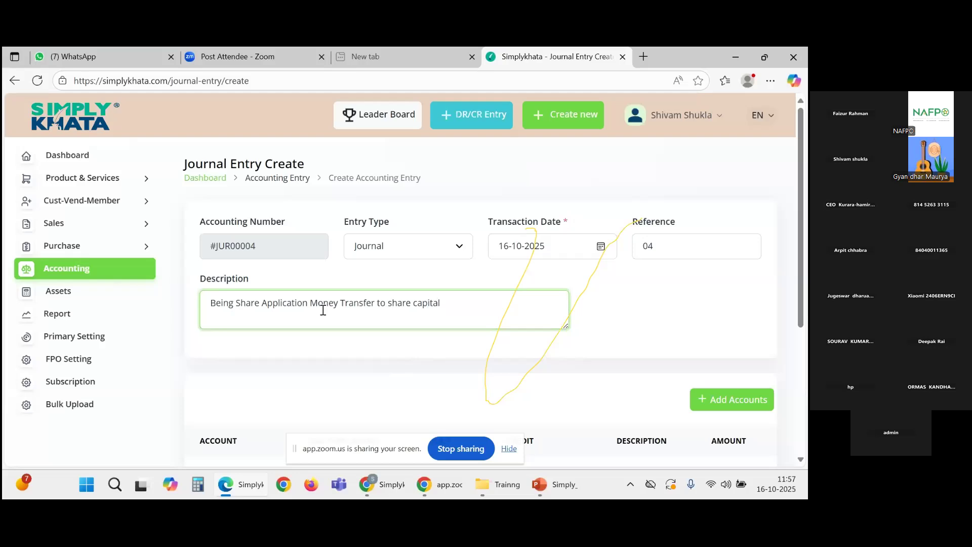
Step: Debit Share Application Money 1000 on the first journal line, keeping the first sub ledger
{"action": "scroll", "coordinate": [323, 309], "scroll_direction": "down", "scroll_amount": 1}
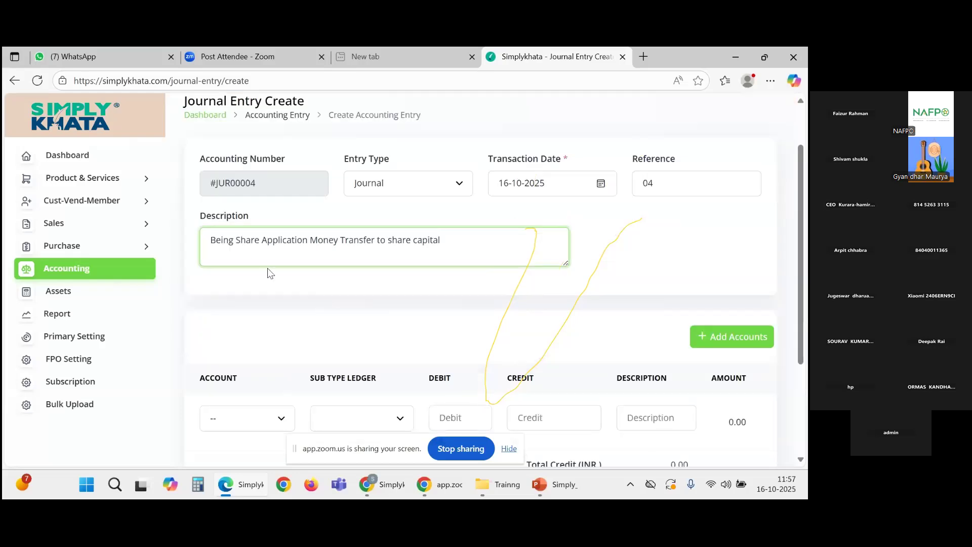
{"action": "scroll", "coordinate": [482, 260], "scroll_direction": "down", "scroll_amount": 2}
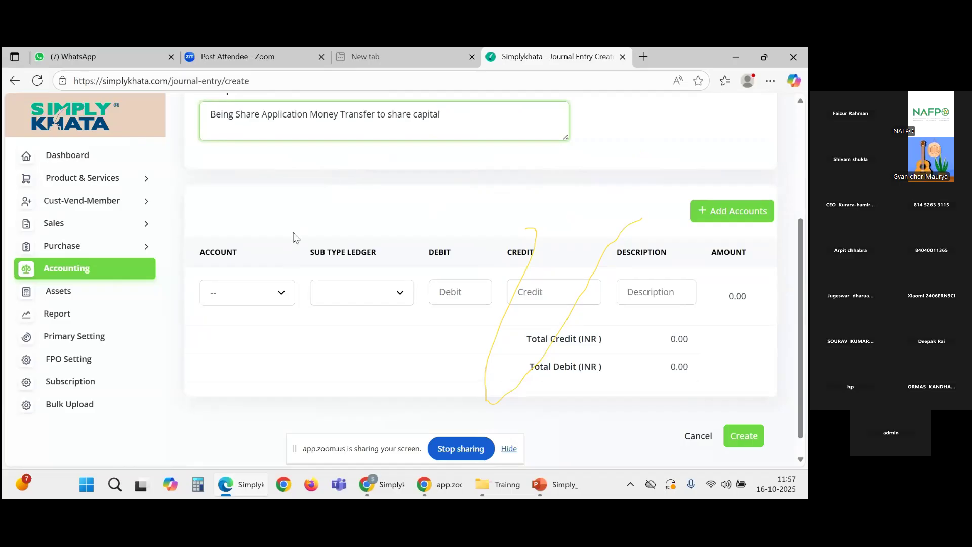
{"action": "left_click", "coordinate": [268, 297]}
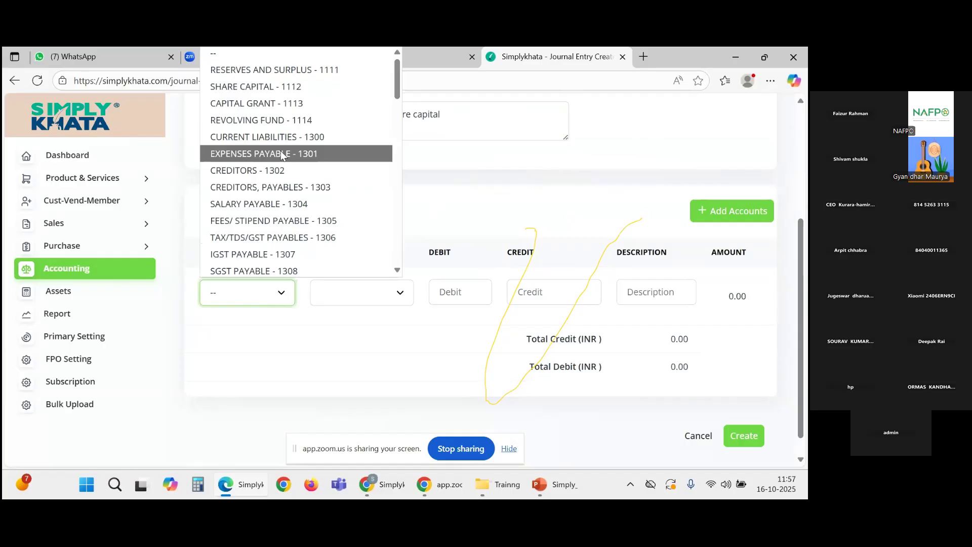
{"action": "scroll", "coordinate": [269, 210], "scroll_direction": "down", "scroll_amount": 10}
{"action": "scroll", "coordinate": [269, 267], "scroll_direction": "down", "scroll_amount": 4}
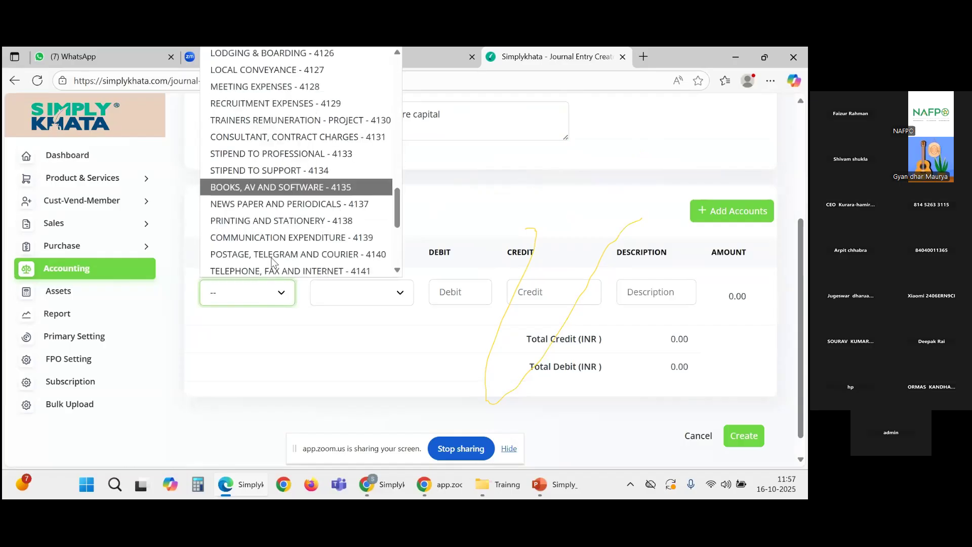
{"action": "scroll", "coordinate": [271, 258], "scroll_direction": "down", "scroll_amount": 4}
{"action": "scroll", "coordinate": [271, 255], "scroll_direction": "up", "scroll_amount": 15}
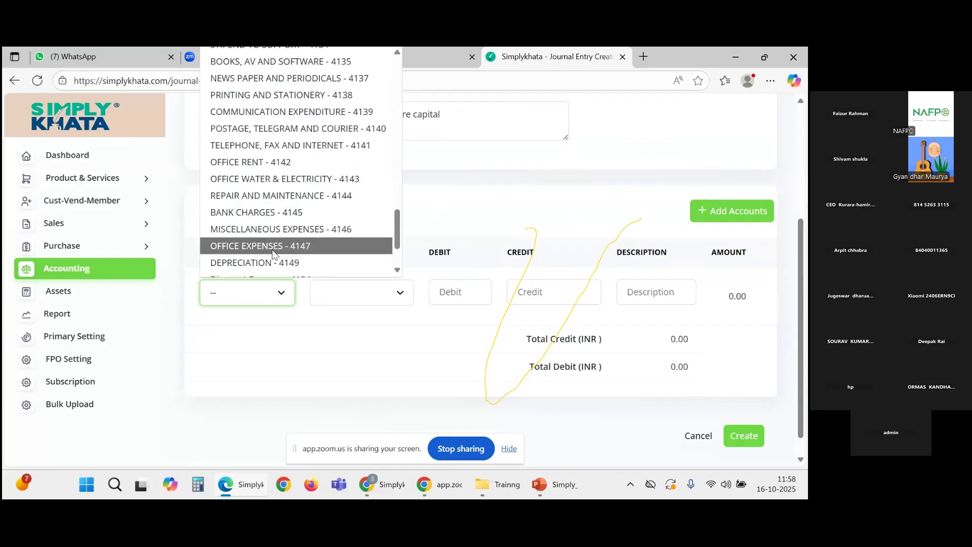
{"action": "scroll", "coordinate": [278, 152], "scroll_direction": "up", "scroll_amount": 1}
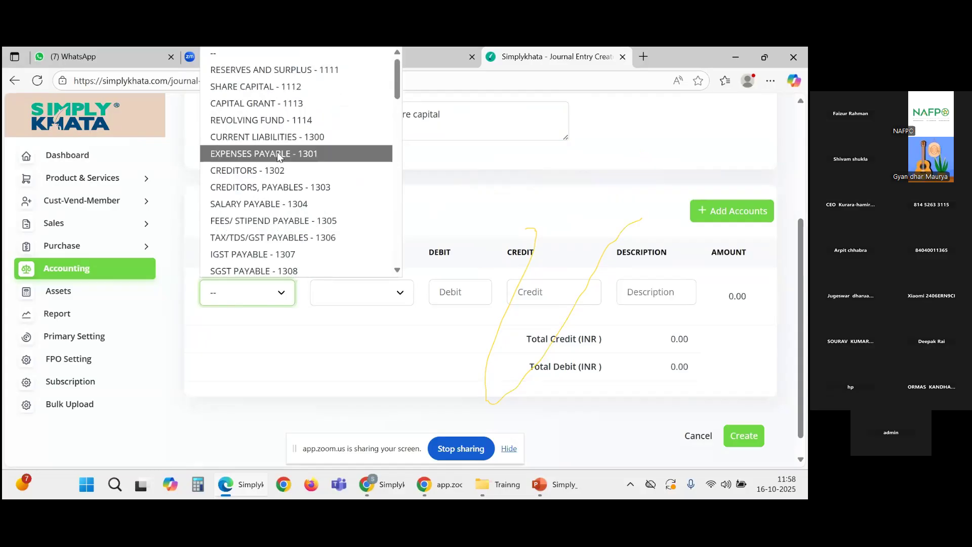
{"action": "scroll", "coordinate": [280, 126], "scroll_direction": "down", "scroll_amount": 1}
{"action": "scroll", "coordinate": [280, 126], "scroll_direction": "down", "scroll_amount": 3}
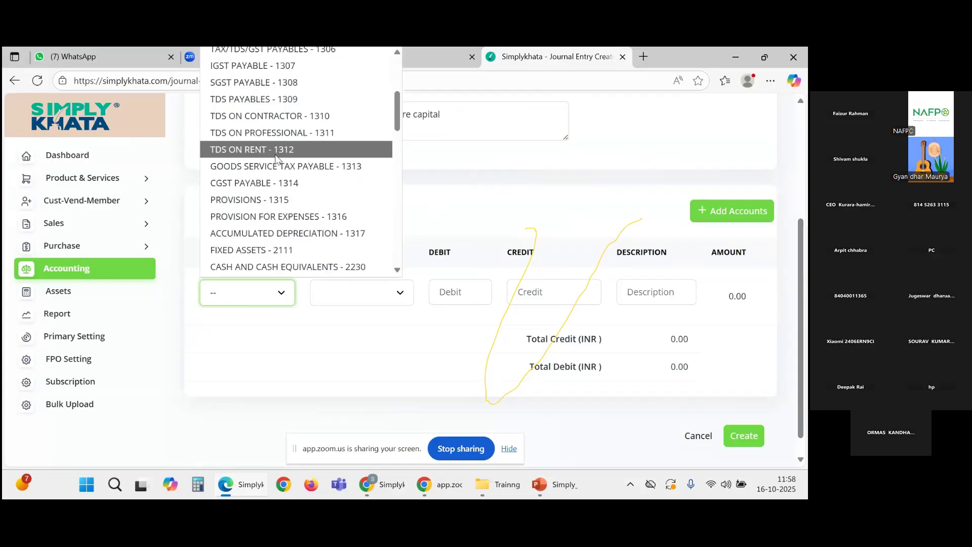
{"action": "type", "text": "sundry i"}
{"action": "key", "text": "s"}
{"action": "key", "text": "s"}
{"action": "key", "text": "s"}
{"action": "key", "text": "s"}
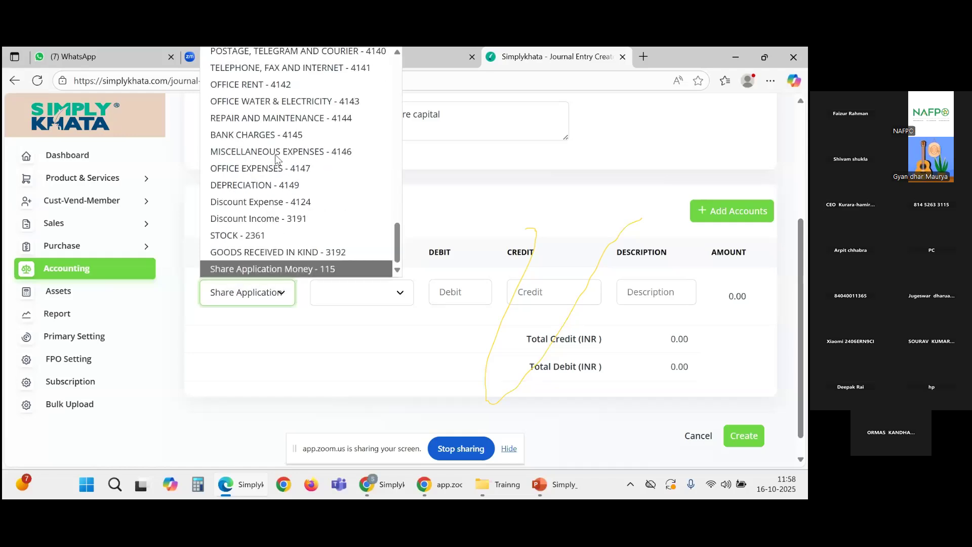
{"action": "key", "text": "Return"}
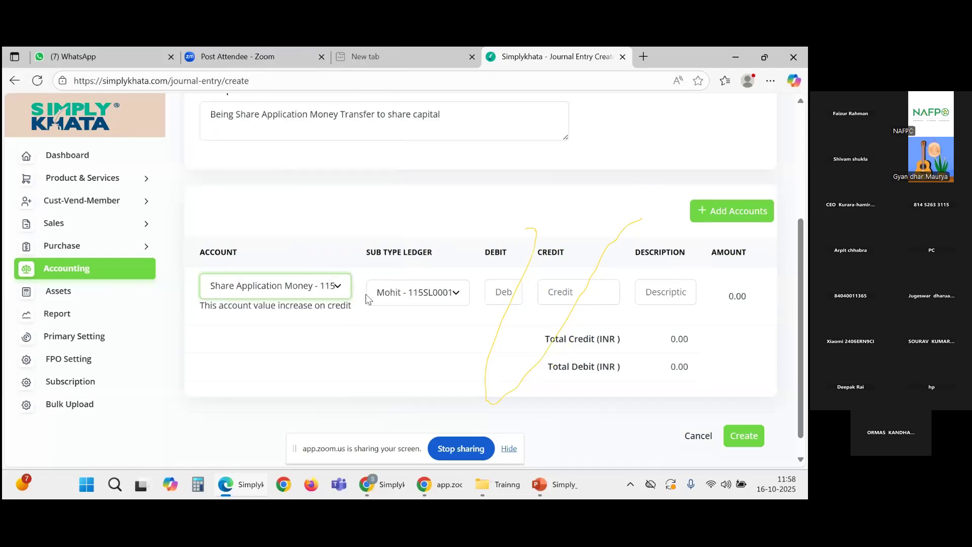
{"action": "left_click", "coordinate": [453, 293]}
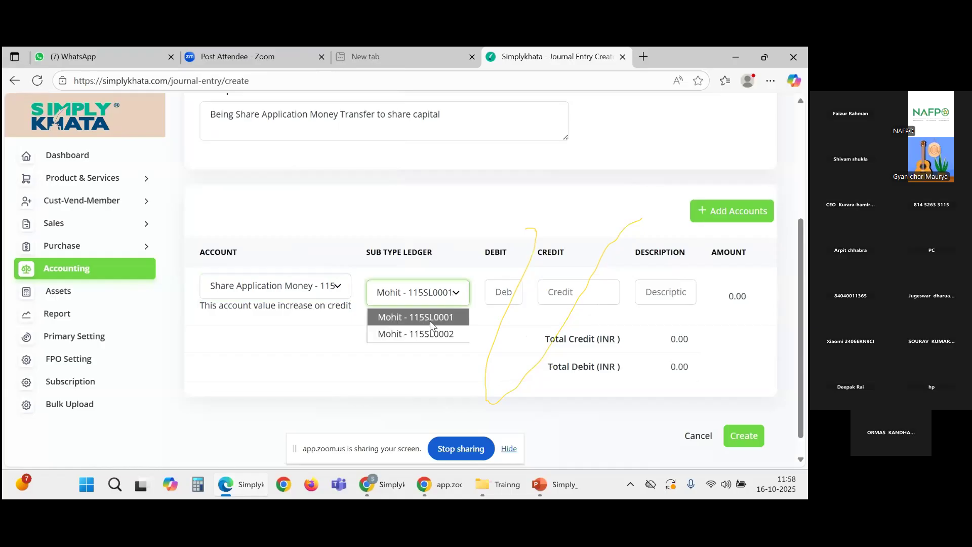
{"action": "left_click", "coordinate": [432, 319]}
{"action": "left_click", "coordinate": [508, 296]}
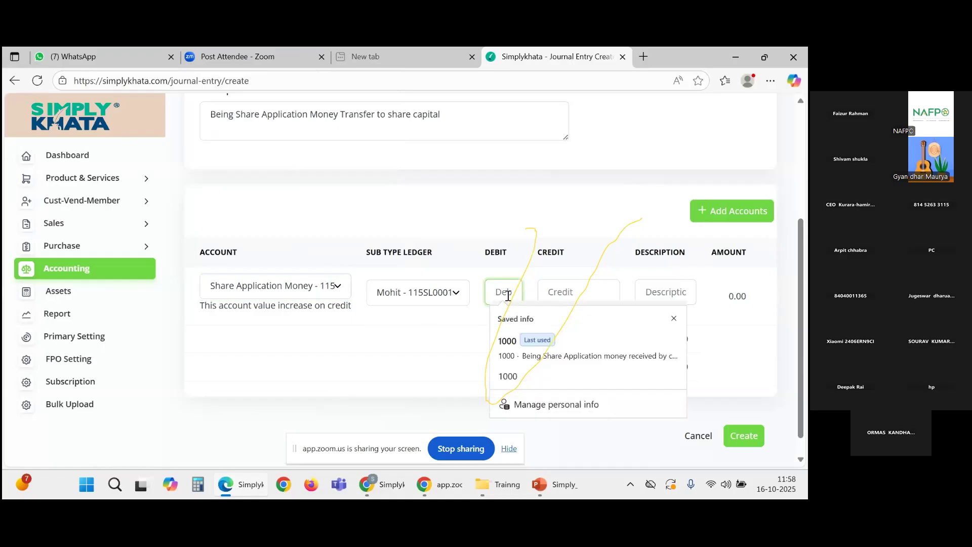
{"action": "type", "text": "1000"}
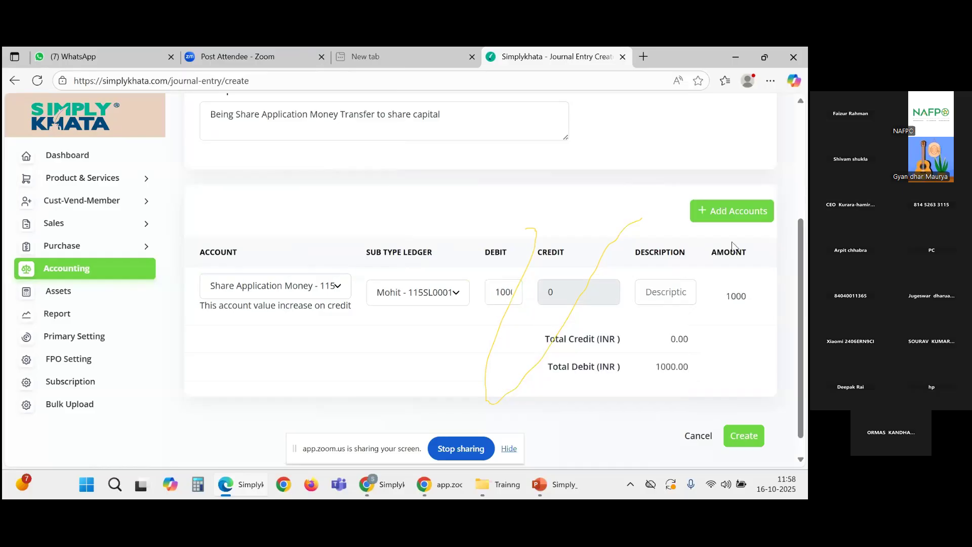
Step: Add a second line crediting SHARE CAPITAL - 1112 with 1000
{"action": "left_click", "coordinate": [744, 218]}
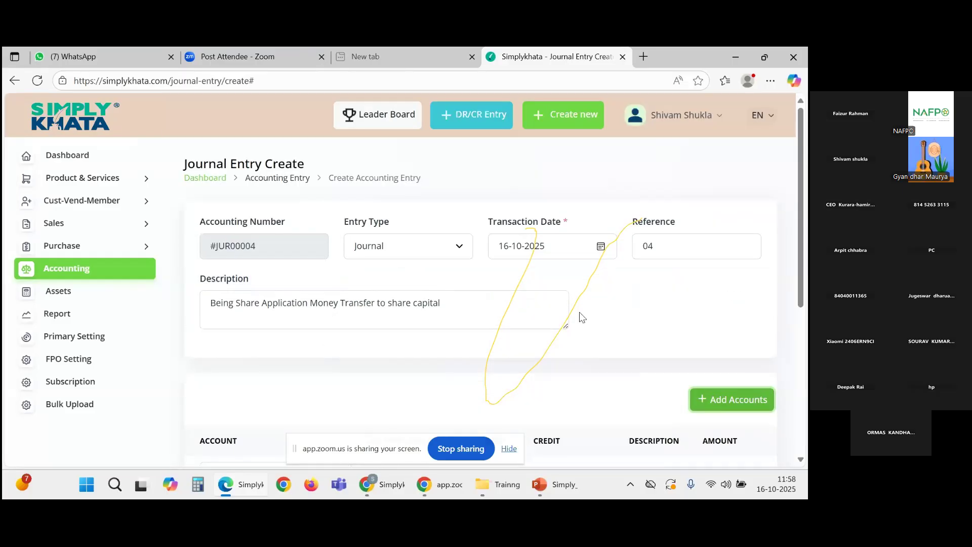
{"action": "scroll", "coordinate": [579, 312], "scroll_direction": "down", "scroll_amount": 5}
{"action": "left_click", "coordinate": [312, 295]}
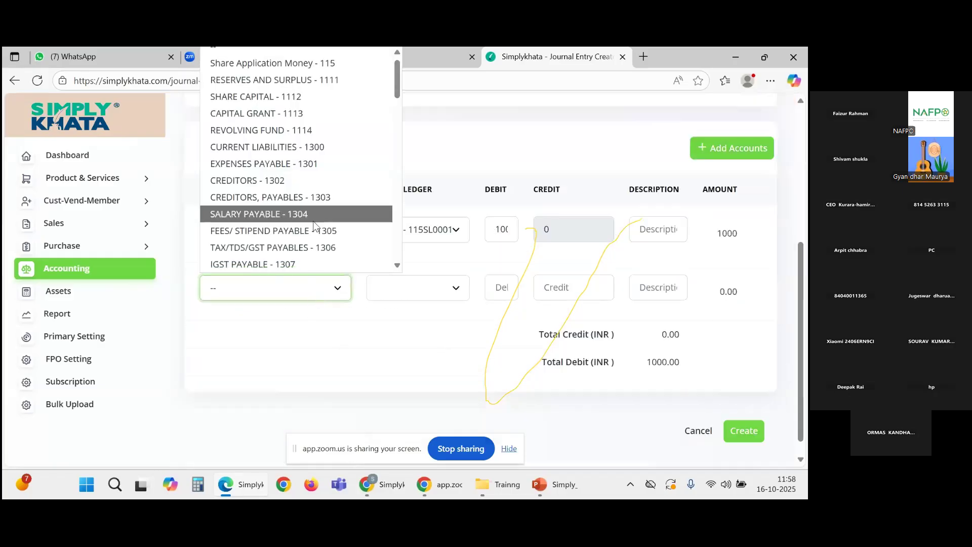
{"action": "key", "text": "Down"}
{"action": "key", "text": "Down"}
{"action": "key", "text": "Down"}
{"action": "key", "text": "Down"}
{"action": "key", "text": "Down"}
{"action": "key", "text": "Down"}
{"action": "key", "text": "Down"}
{"action": "key", "text": "Down"}
{"action": "key", "text": "Down"}
{"action": "key", "text": "Down"}
{"action": "key", "text": "Down"}
{"action": "key", "text": "Down"}
{"action": "key", "text": "Down"}
{"action": "key", "text": "Down"}
{"action": "key", "text": "Down"}
{"action": "key", "text": "Down"}
{"action": "key", "text": "Down"}
{"action": "key", "text": "Down"}
{"action": "key", "text": "Down"}
{"action": "key", "text": "Down"}
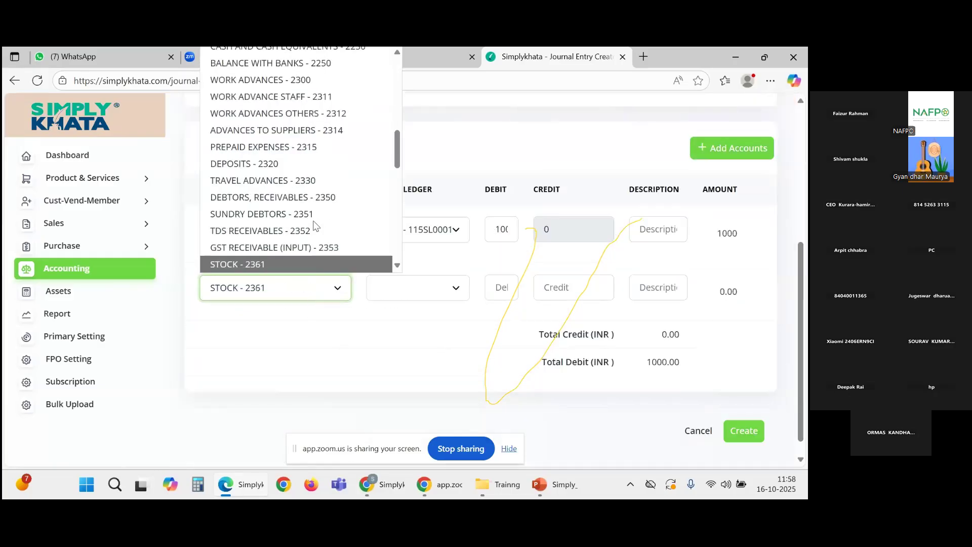
{"action": "key", "text": "Down"}
{"action": "key", "text": "s"}
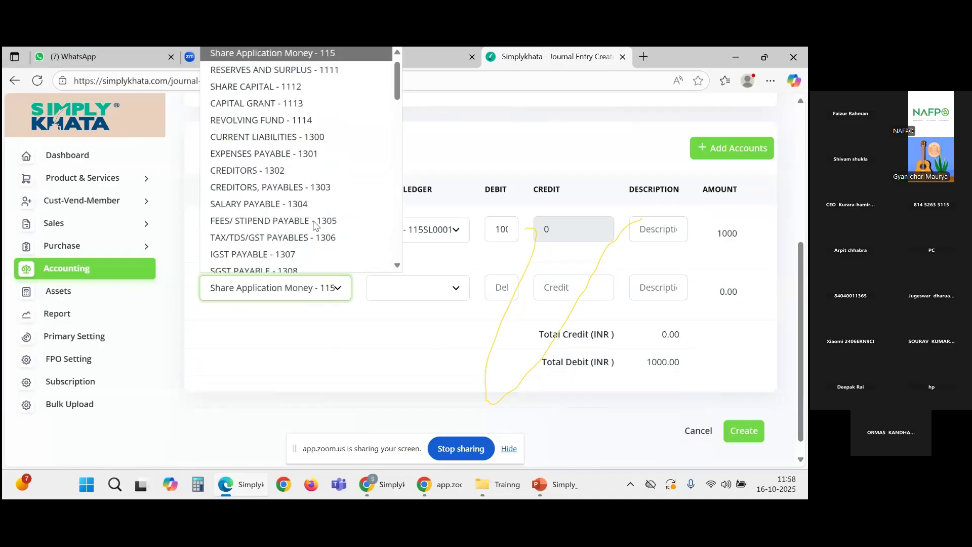
{"action": "key", "text": "s"}
{"action": "left_click", "coordinate": [309, 86]}
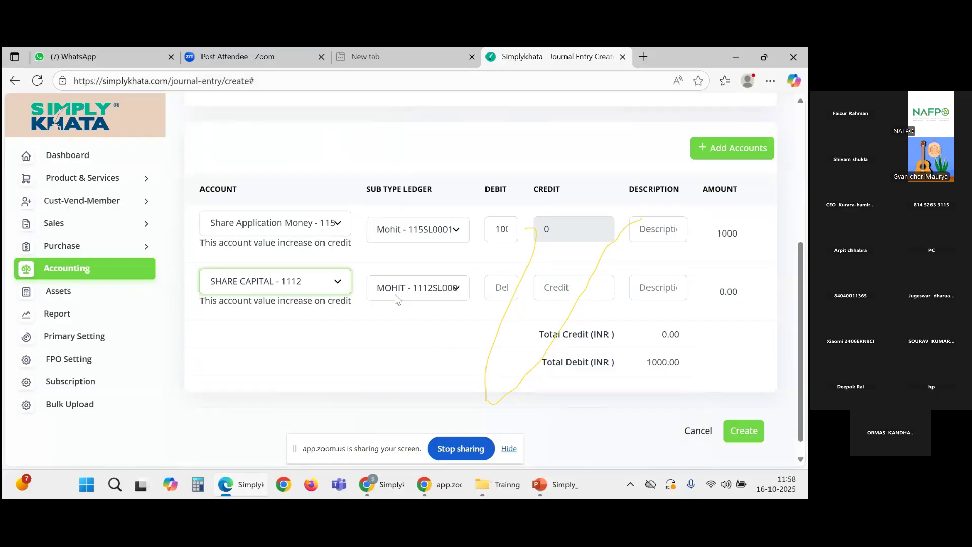
{"action": "scroll", "coordinate": [405, 321], "scroll_direction": "up", "scroll_amount": 1}
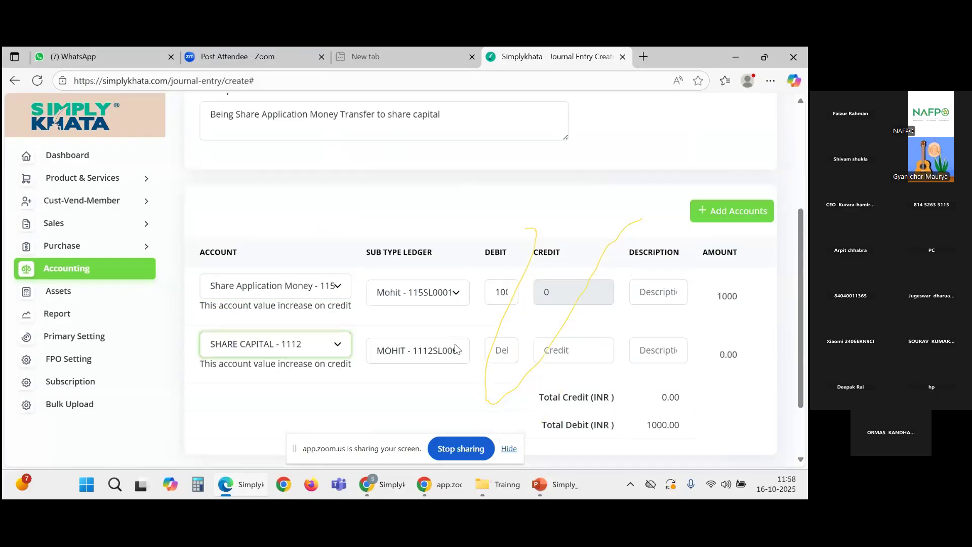
{"action": "left_click", "coordinate": [410, 359]}
{"action": "left_click", "coordinate": [410, 358]}
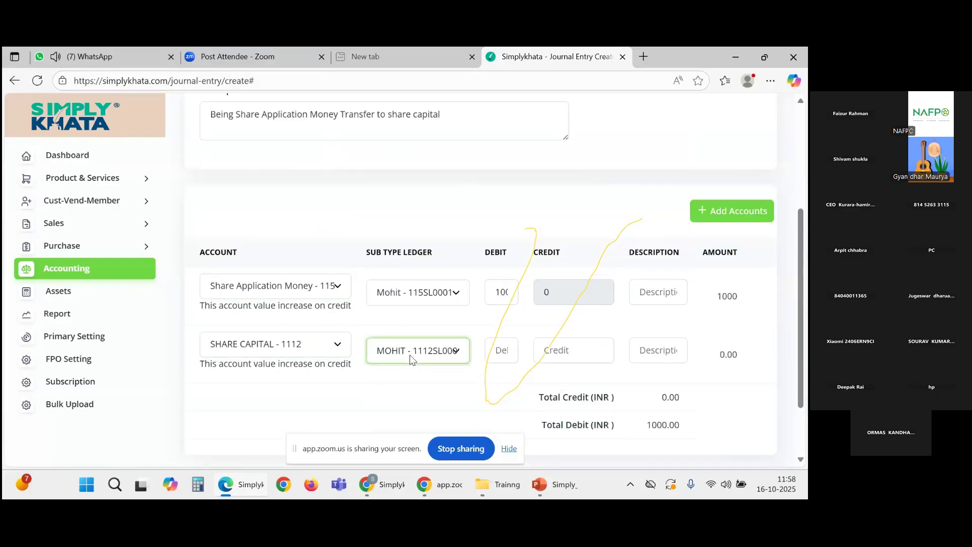
{"action": "left_click", "coordinate": [558, 350]}
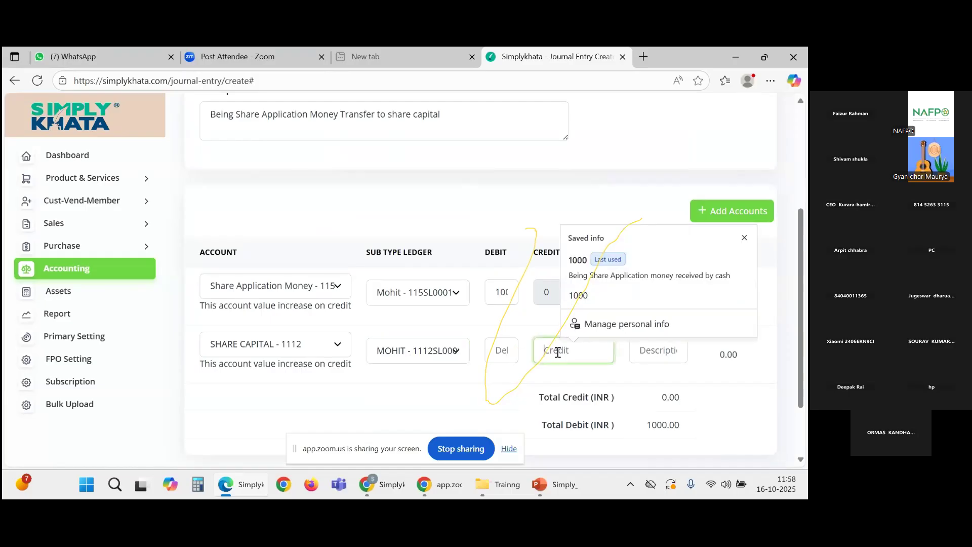
{"action": "type", "text": "1000"}
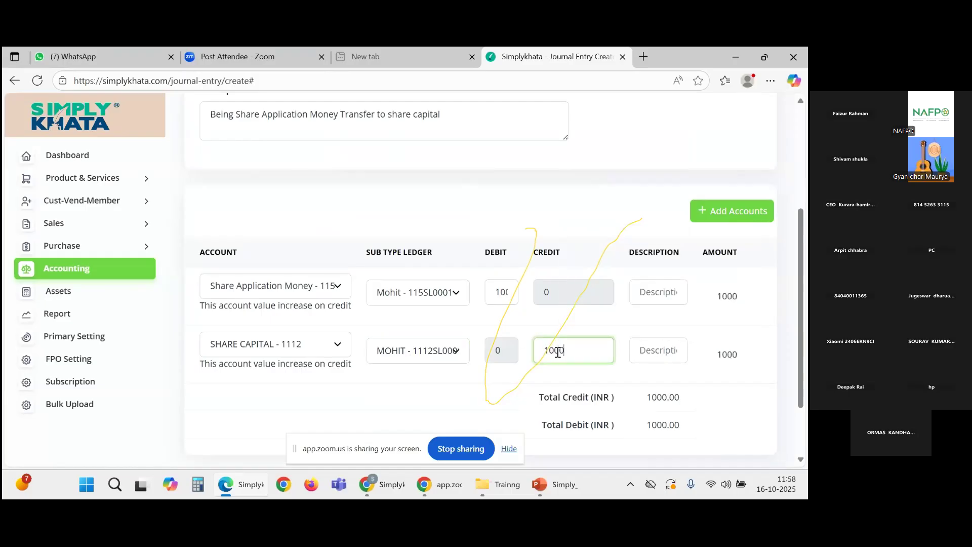
{"action": "left_click", "coordinate": [466, 393]}
Step: Copy the entry's narration into the Description fields of both account lines
{"action": "scroll", "coordinate": [466, 394], "scroll_direction": "up", "scroll_amount": 3}
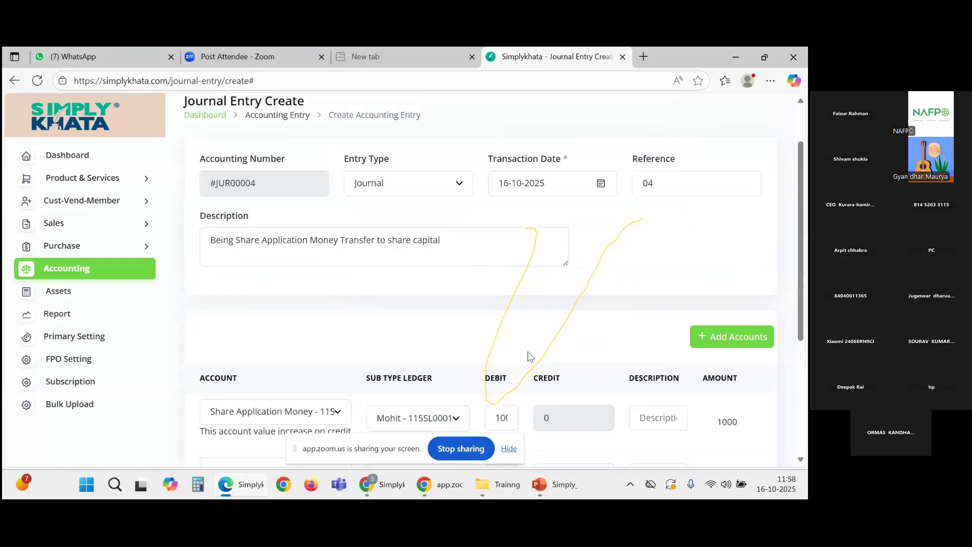
{"action": "left_click_drag", "start_coordinate": [464, 239], "coordinate": [209, 241]}
{"action": "key", "text": "ctrl+c"}
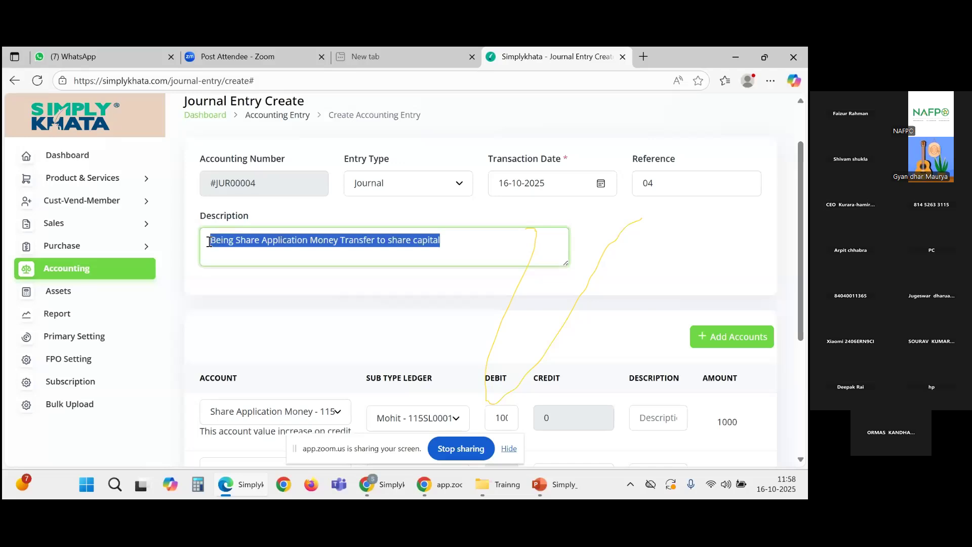
{"action": "scroll", "coordinate": [450, 357], "scroll_direction": "down", "scroll_amount": 1}
{"action": "left_click", "coordinate": [652, 353]}
{"action": "key", "text": "ctrl+v"}
{"action": "left_click", "coordinate": [650, 412]}
{"action": "key", "text": "ctrl+v"}
{"action": "scroll", "coordinate": [605, 390], "scroll_direction": "down", "scroll_amount": 2}
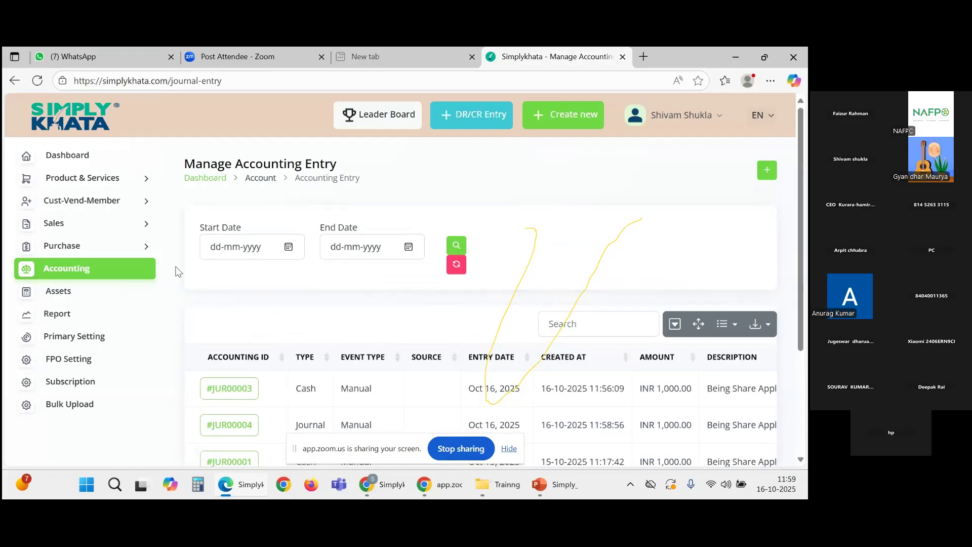
Step: Return to the Accounting overview and open the Trial Balance report
{"action": "left_click", "coordinate": [66, 276]}
{"action": "scroll", "coordinate": [582, 329], "scroll_direction": "down", "scroll_amount": 1}
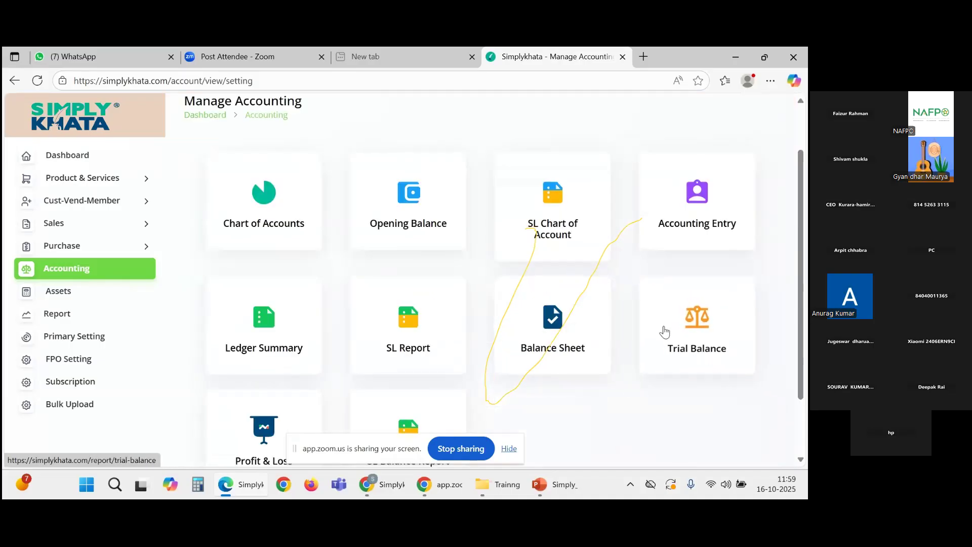
{"action": "left_click", "coordinate": [694, 332]}
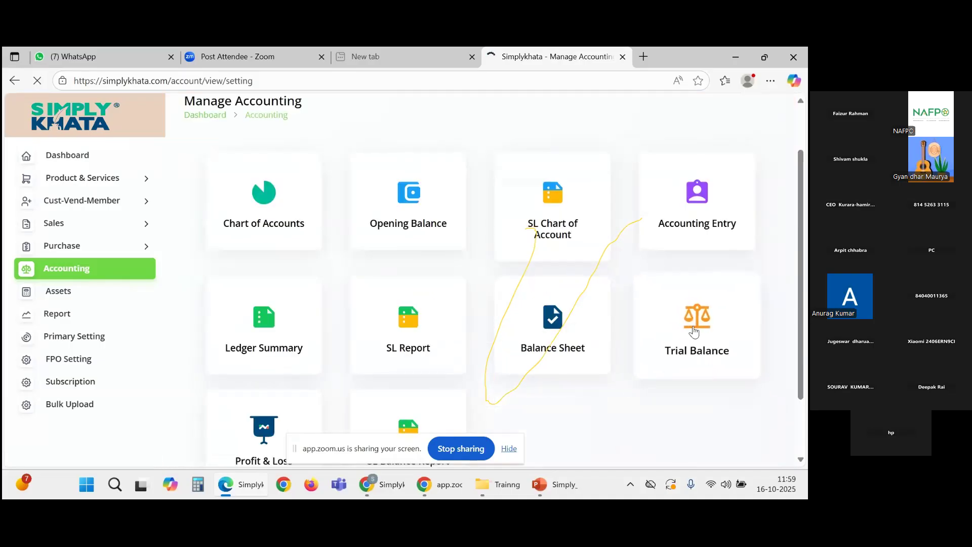
Step: Scroll through the Trial Balance Summary for 2025-04-01 to 2026-03-31, reviewing account rows like cash's 2,000.00 debit
{"action": "scroll", "coordinate": [679, 332], "scroll_direction": "down", "scroll_amount": 2}
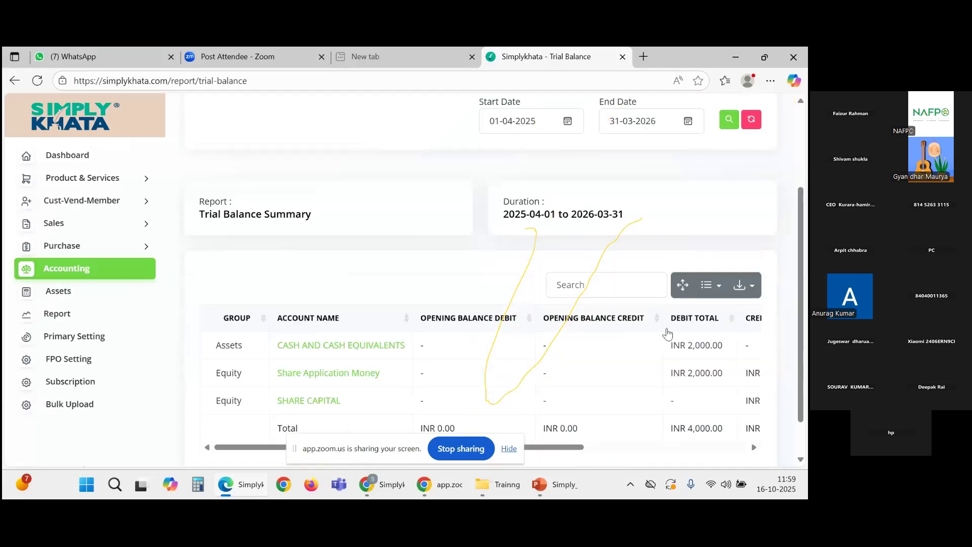
{"action": "scroll", "coordinate": [667, 333], "scroll_direction": "down", "scroll_amount": 1}
{"action": "scroll", "coordinate": [609, 310], "scroll_direction": "up", "scroll_amount": 1}
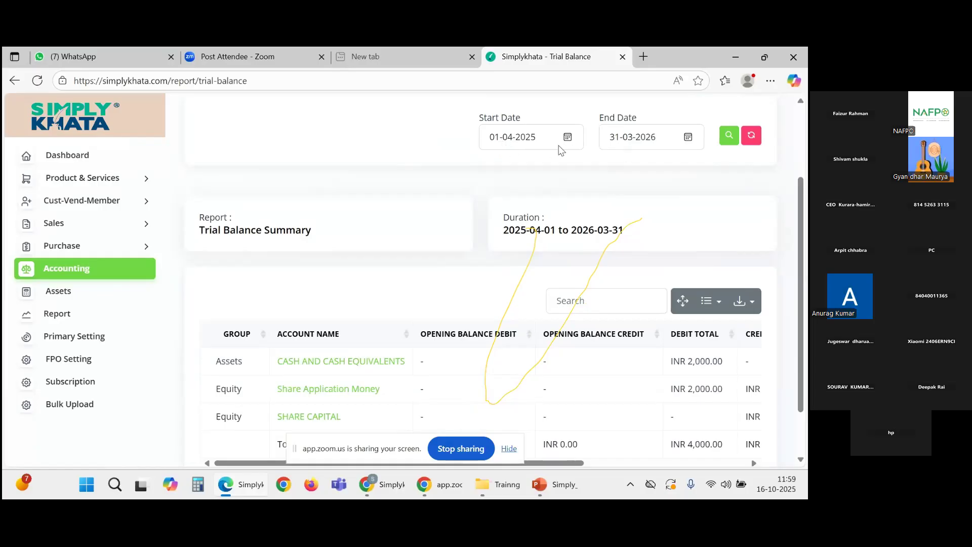
{"action": "scroll", "coordinate": [535, 182], "scroll_direction": "up", "scroll_amount": 2}
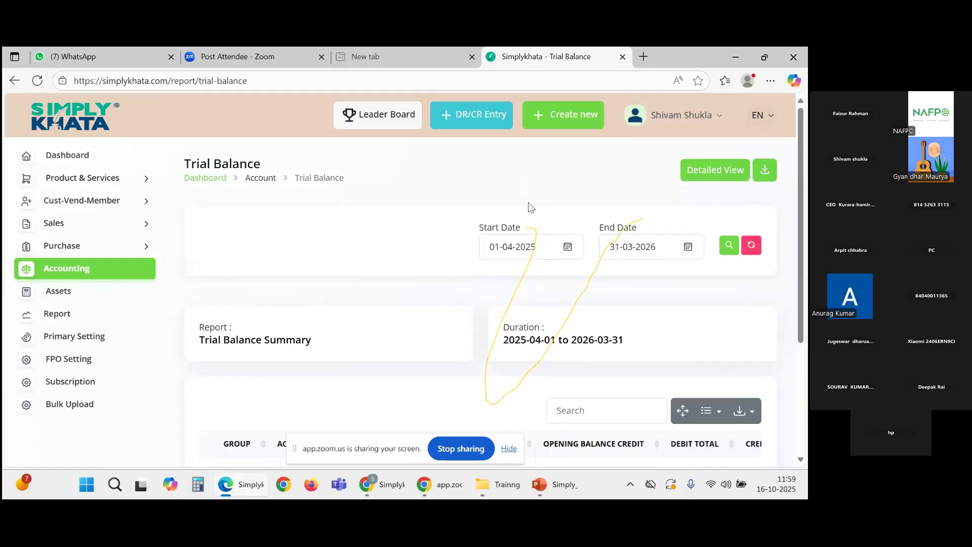
{"action": "scroll", "coordinate": [529, 205], "scroll_direction": "down", "scroll_amount": 1}
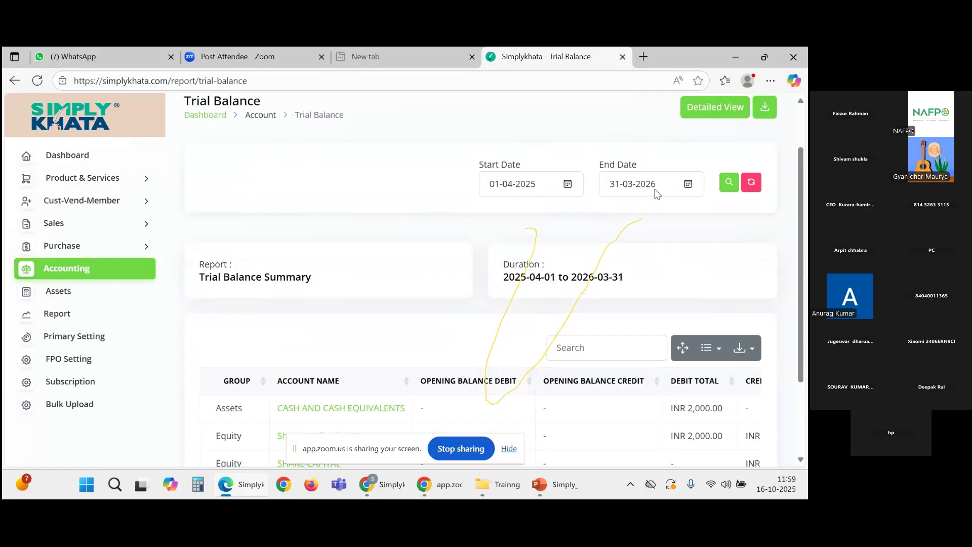
{"action": "scroll", "coordinate": [693, 198], "scroll_direction": "down", "scroll_amount": 2}
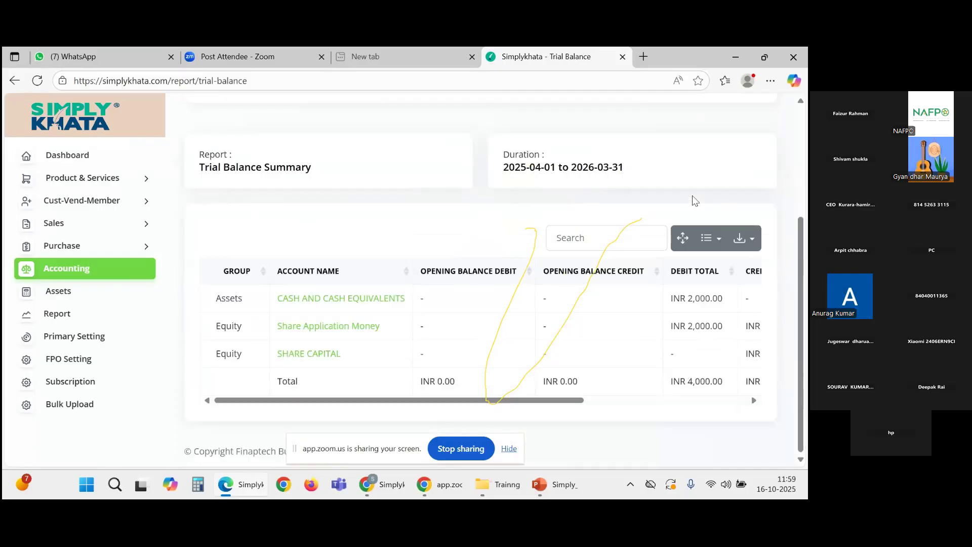
{"action": "left_click_drag", "start_coordinate": [555, 407], "coordinate": [714, 403]}
{"action": "left_click_drag", "start_coordinate": [475, 298], "coordinate": [444, 298]}
{"action": "left_click_drag", "start_coordinate": [527, 407], "coordinate": [366, 405]}
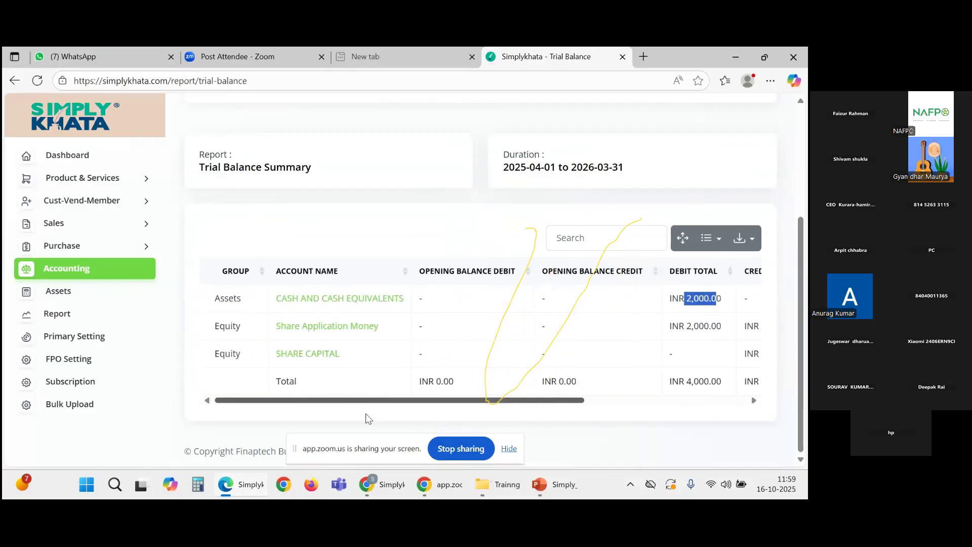
{"action": "left_click_drag", "start_coordinate": [477, 407], "coordinate": [694, 339]}
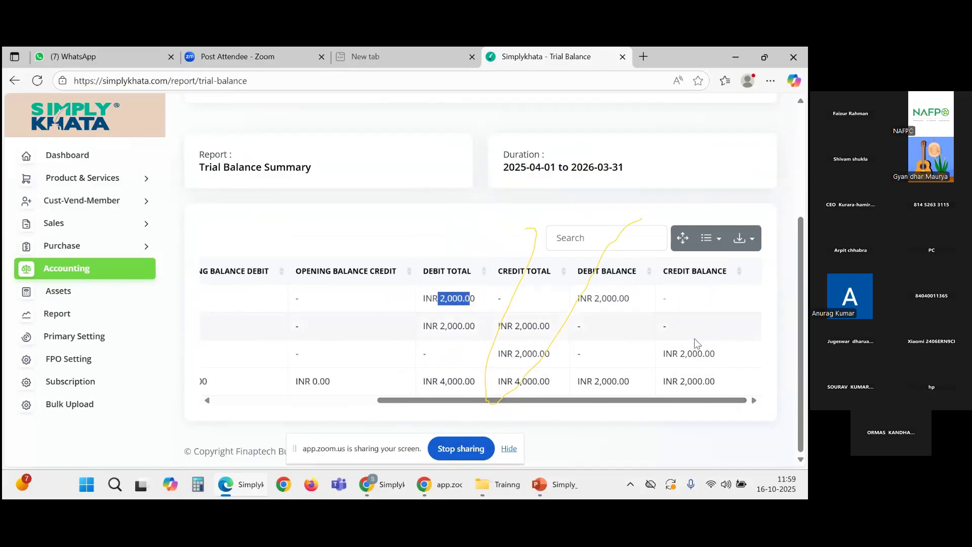
{"action": "scroll", "coordinate": [653, 344], "scroll_direction": "left", "scroll_amount": 5}
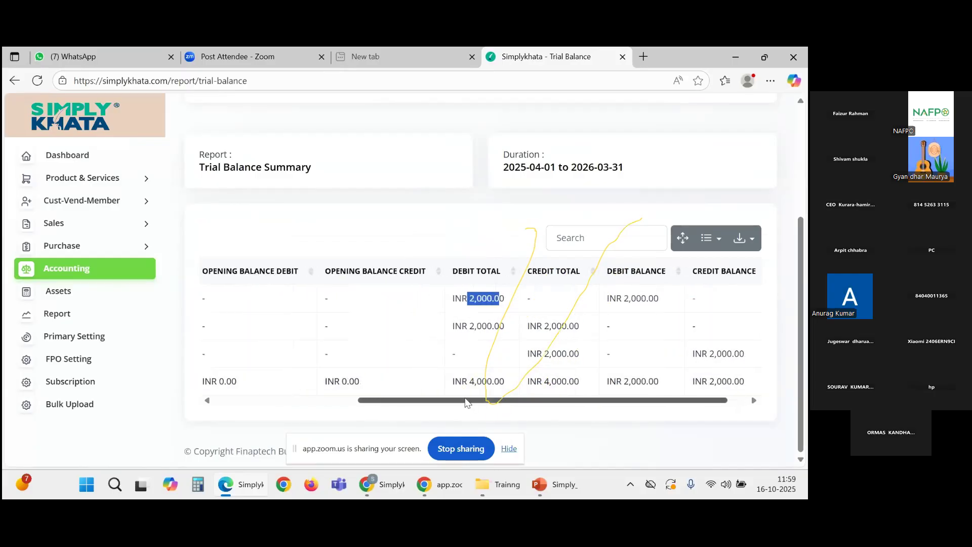
Step: Review the Debit/Credit Total and Balance columns showing INR 4,000.00 each, then return to Manage Accounting
{"action": "left_click_drag", "start_coordinate": [521, 403], "coordinate": [683, 403]}
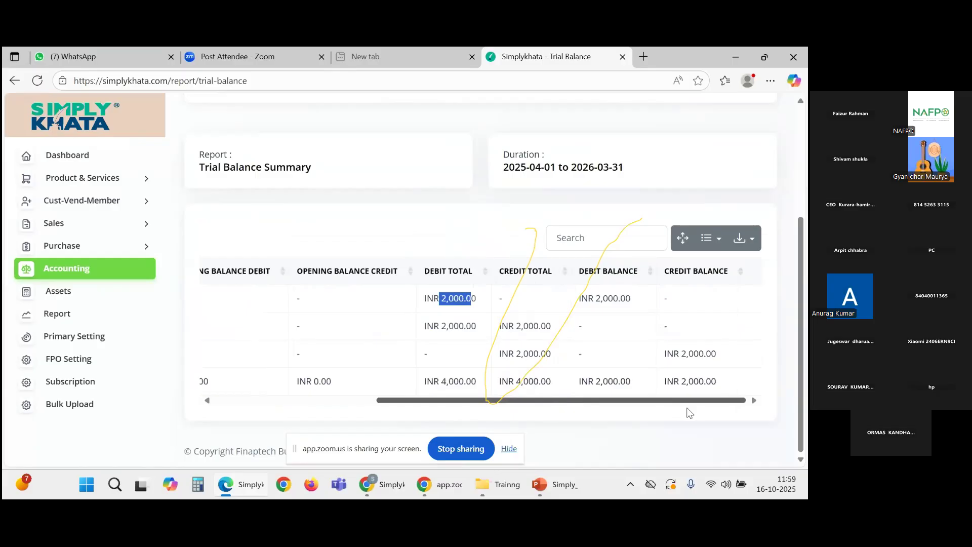
{"action": "left_click_drag", "start_coordinate": [551, 354], "coordinate": [490, 355]}
{"action": "left_click_drag", "start_coordinate": [504, 401], "coordinate": [648, 415]}
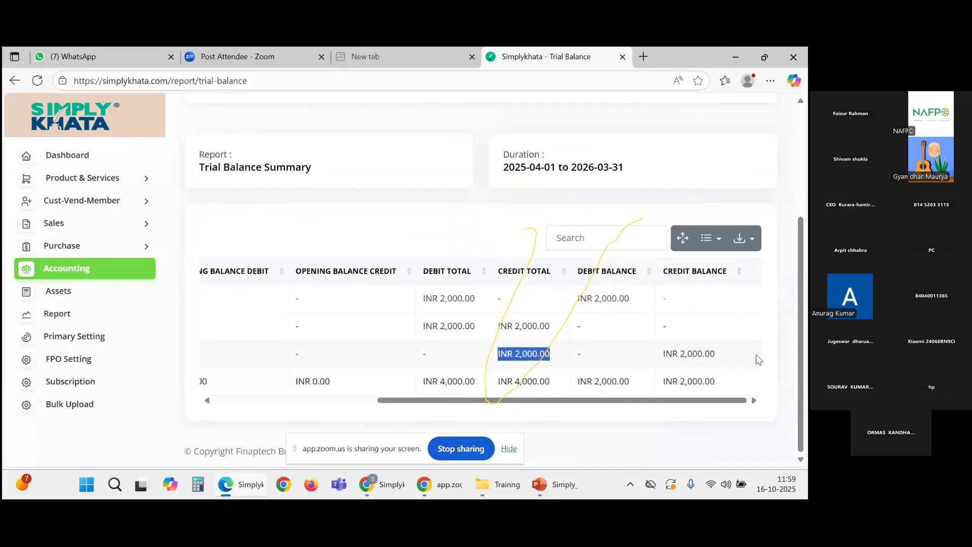
{"action": "left_click_drag", "start_coordinate": [755, 358], "coordinate": [659, 354]}
{"action": "left_click_drag", "start_coordinate": [642, 402], "coordinate": [668, 357]}
{"action": "left_click", "coordinate": [643, 409]}
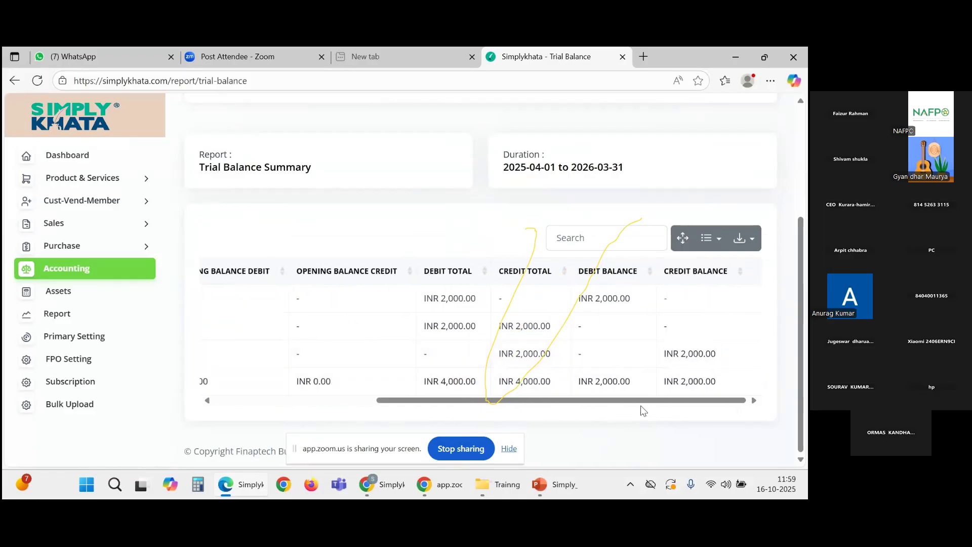
{"action": "left_click_drag", "start_coordinate": [577, 401], "coordinate": [358, 405]}
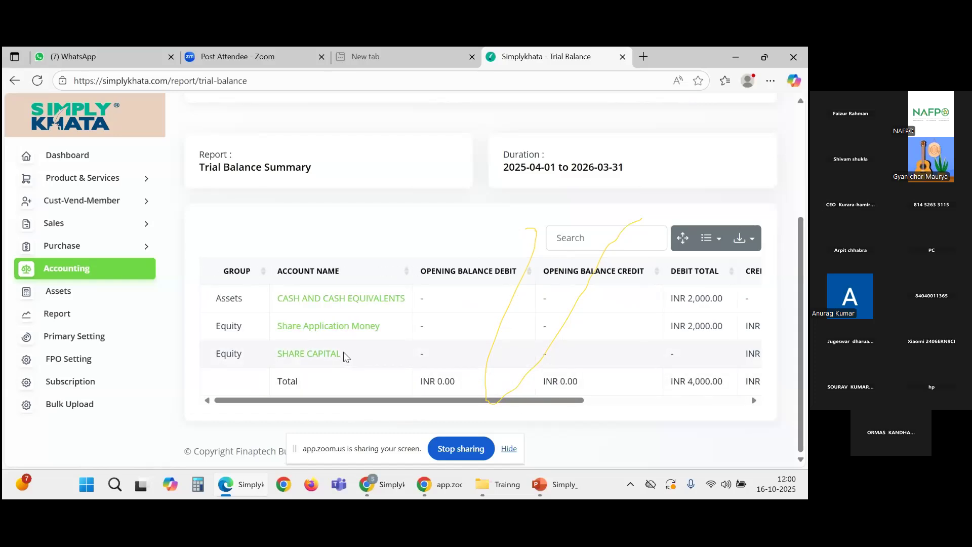
{"action": "left_click", "coordinate": [93, 273]}
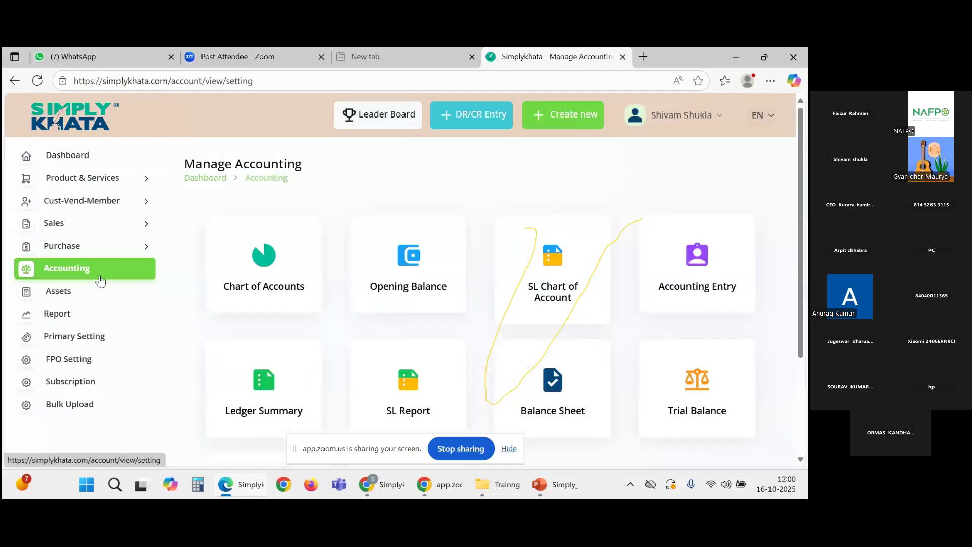
Step: Open the Sub Ledger Summary report for BALANCE WITH BANKS from the Manage Accounting tiles
{"action": "scroll", "coordinate": [524, 362], "scroll_direction": "down", "scroll_amount": 1}
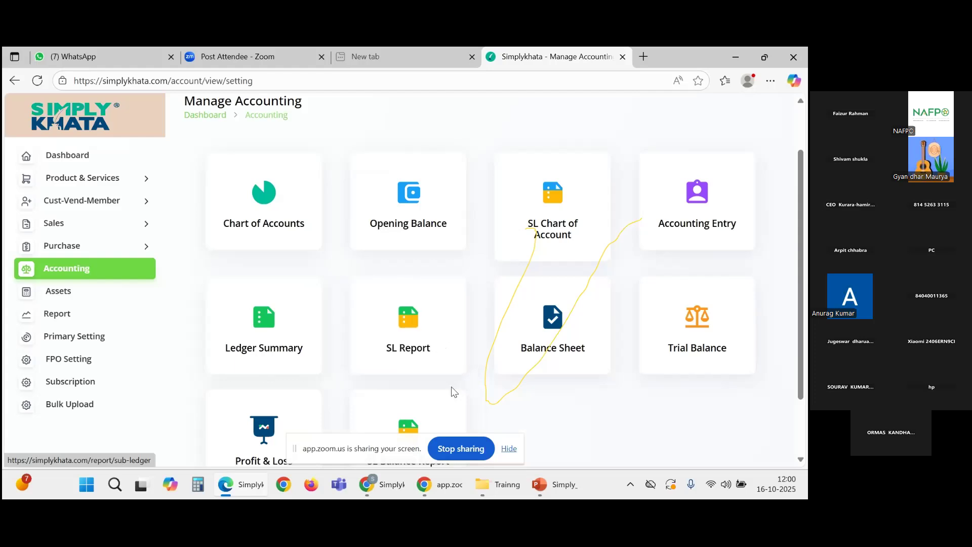
{"action": "left_click", "coordinate": [422, 354]}
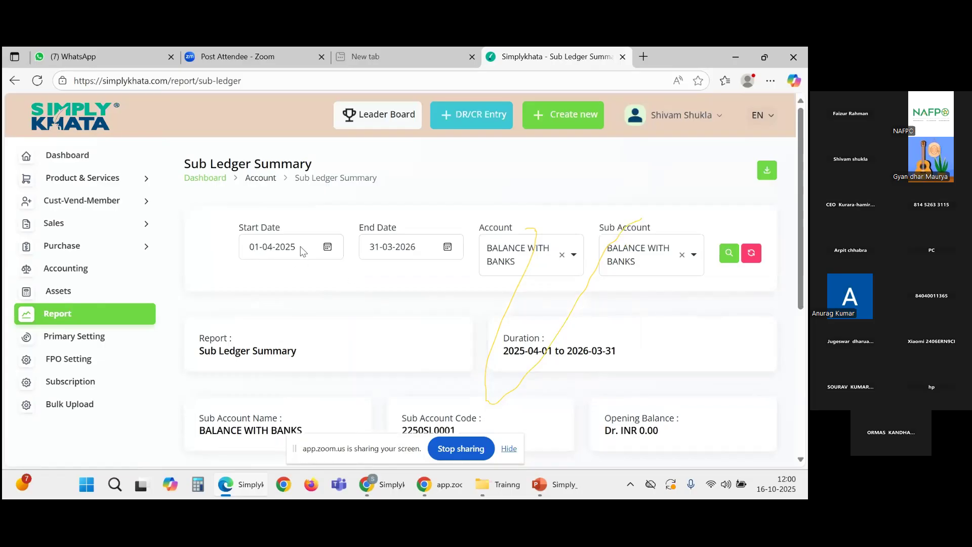
Step: Keep the 01-04-2025 start date and search the report's account list, then clear the search text
{"action": "left_click", "coordinate": [327, 247]}
{"action": "left_click", "coordinate": [271, 317]}
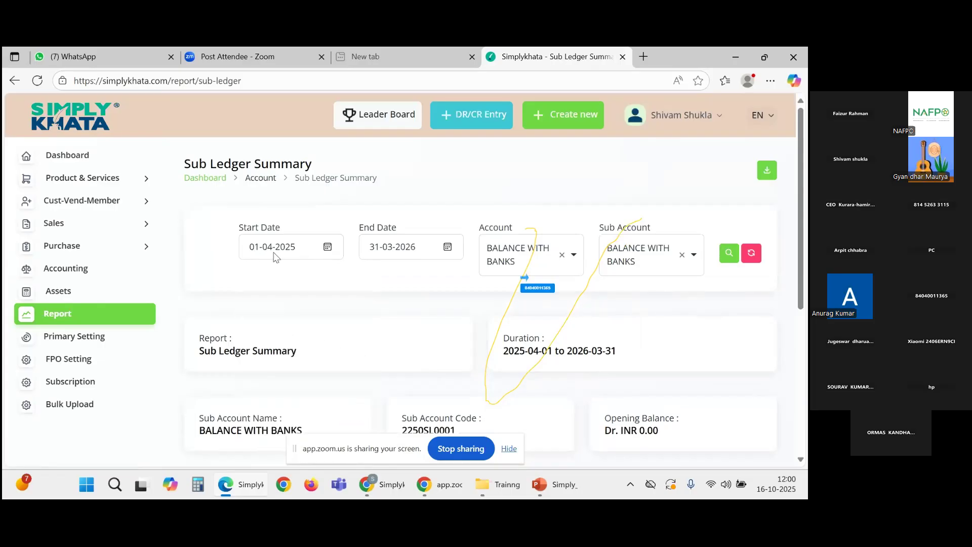
{"action": "left_click", "coordinate": [571, 260]}
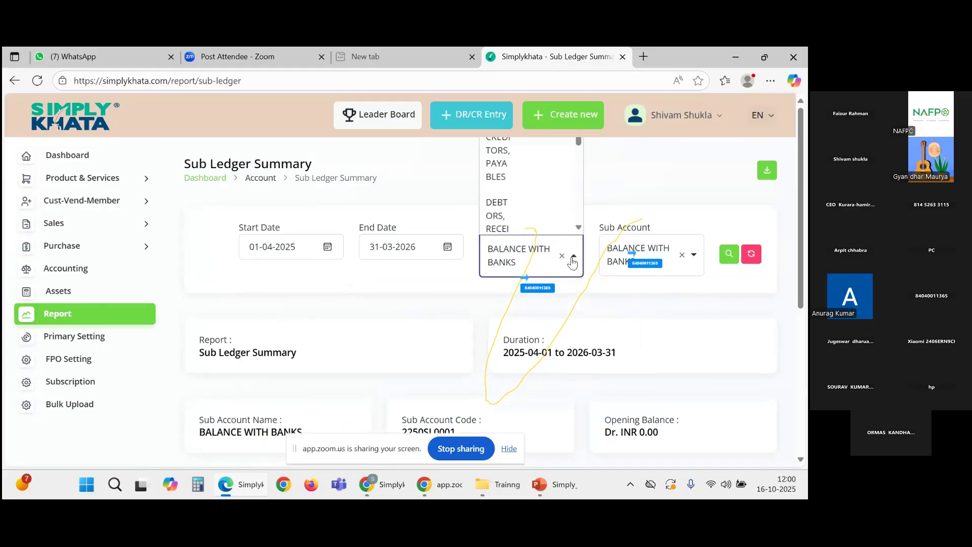
{"action": "scroll", "coordinate": [524, 191], "scroll_direction": "down", "scroll_amount": 3}
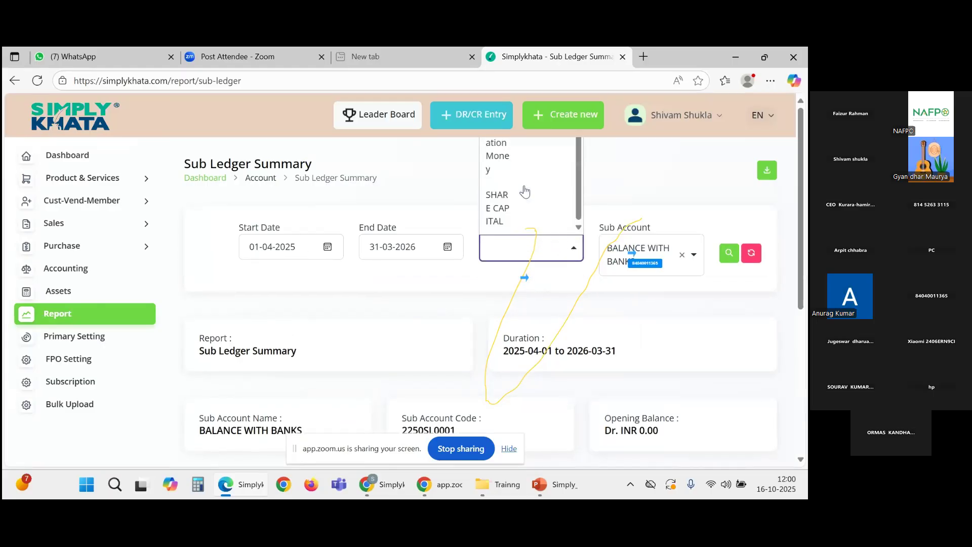
{"action": "scroll", "coordinate": [525, 191], "scroll_direction": "down", "scroll_amount": 4}
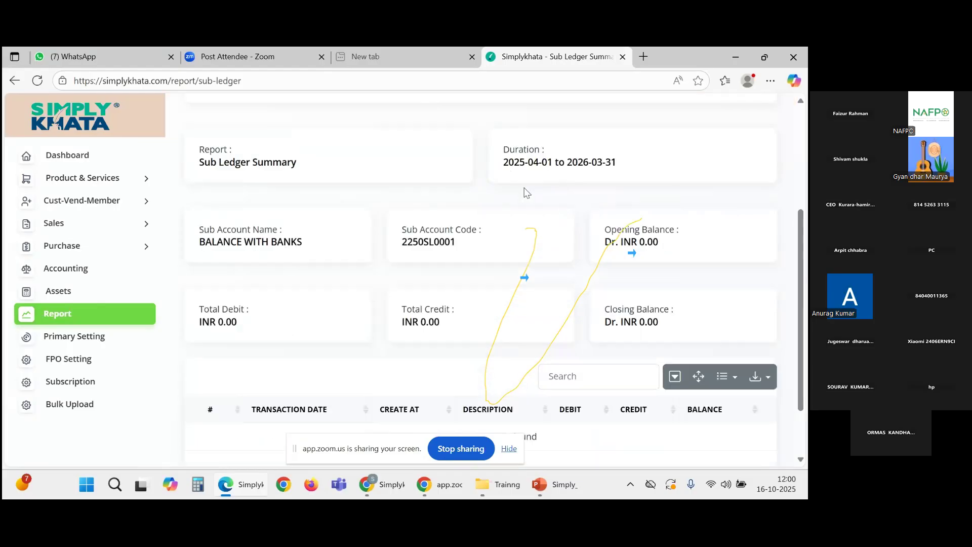
{"action": "scroll", "coordinate": [548, 324], "scroll_direction": "down", "scroll_amount": 1}
{"action": "scroll", "coordinate": [556, 335], "scroll_direction": "up", "scroll_amount": 1}
{"action": "scroll", "coordinate": [555, 336], "scroll_direction": "up", "scroll_amount": 4}
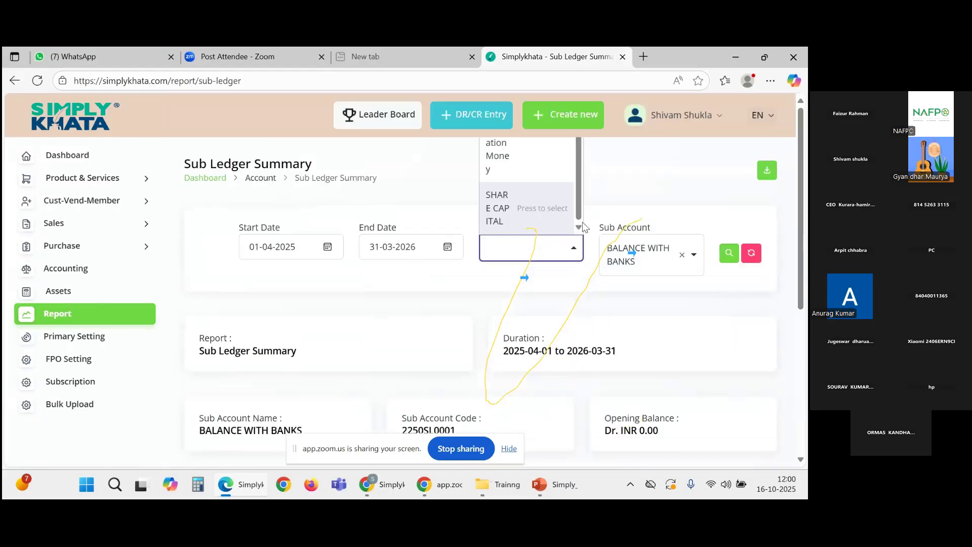
{"action": "type", "text": "sss"}
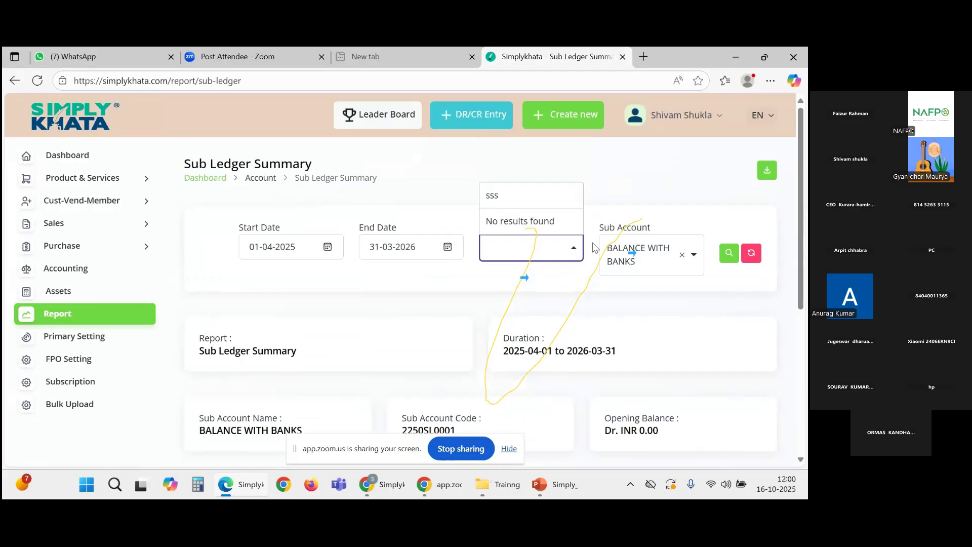
{"action": "key", "text": "BackSpace"}
{"action": "key", "text": "BackSpace"}
{"action": "key", "text": "BackSpace"}
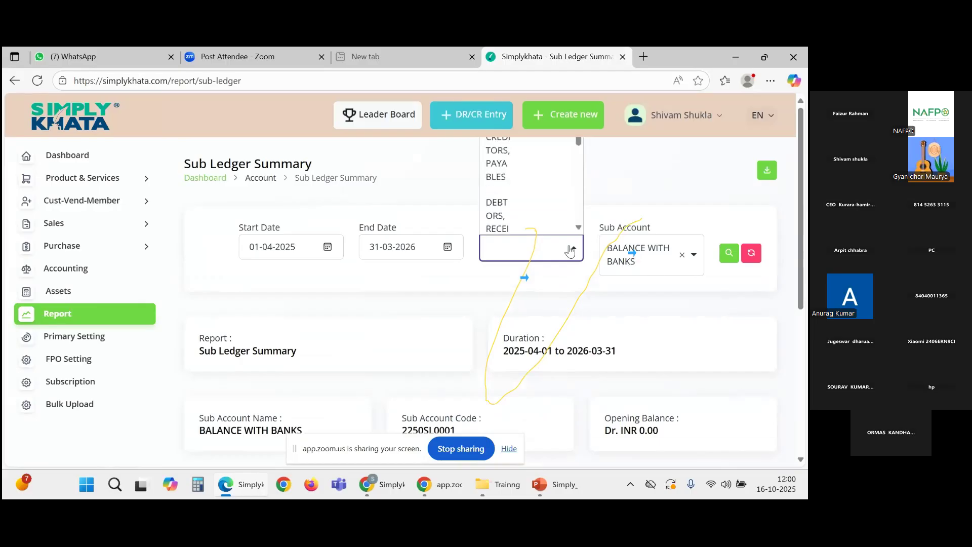
Step: Browse the account list once more, then go back to the Manage Accounting page
{"action": "left_click_drag", "start_coordinate": [576, 135], "coordinate": [576, 145]}
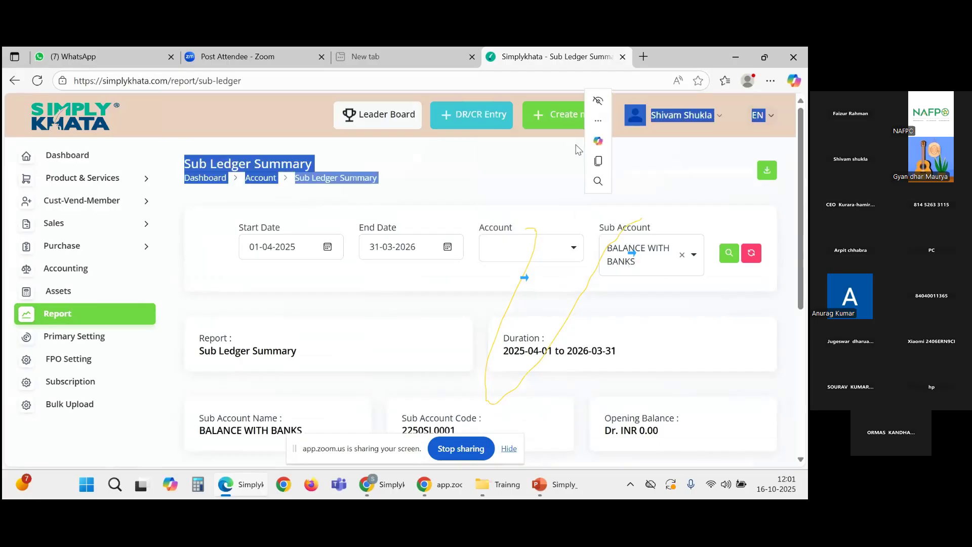
{"action": "left_click", "coordinate": [552, 256]}
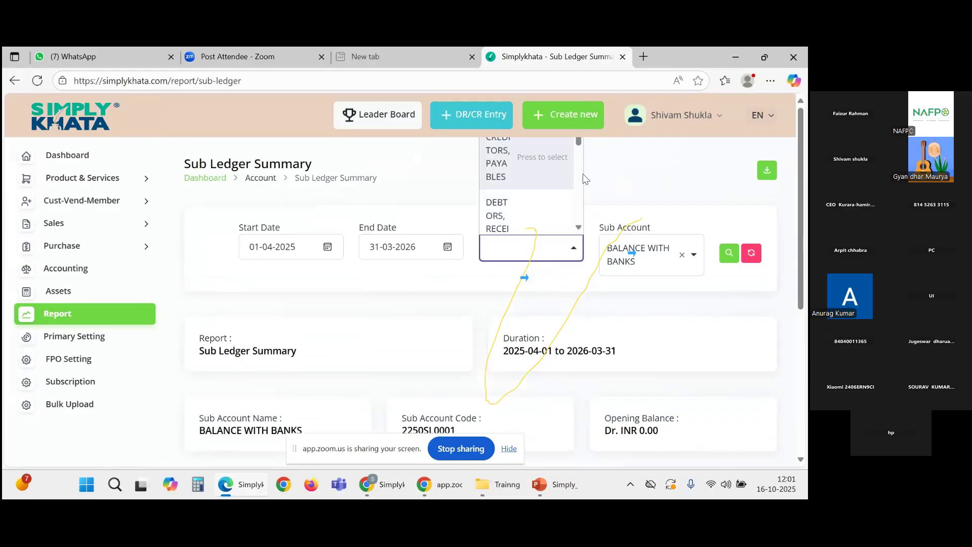
{"action": "scroll", "coordinate": [803, 202], "scroll_direction": "down", "scroll_amount": 5}
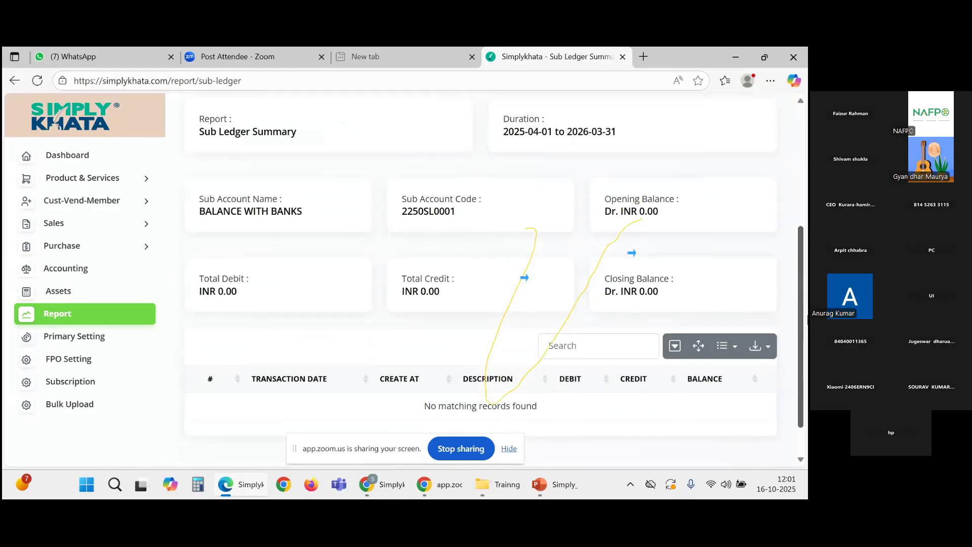
{"action": "scroll", "coordinate": [408, 312], "scroll_direction": "up", "scroll_amount": 2}
{"action": "scroll", "coordinate": [408, 313], "scroll_direction": "up", "scroll_amount": 3}
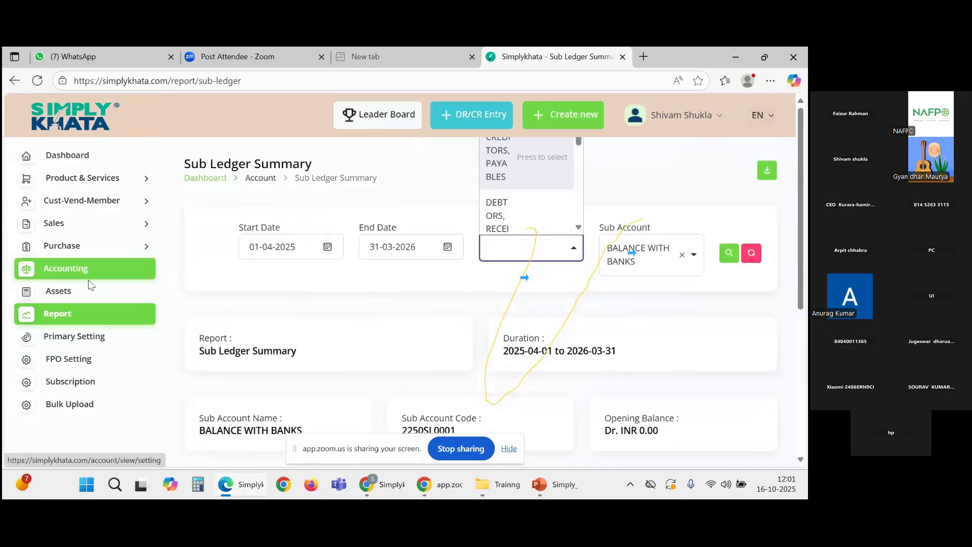
{"action": "left_click", "coordinate": [91, 267]}
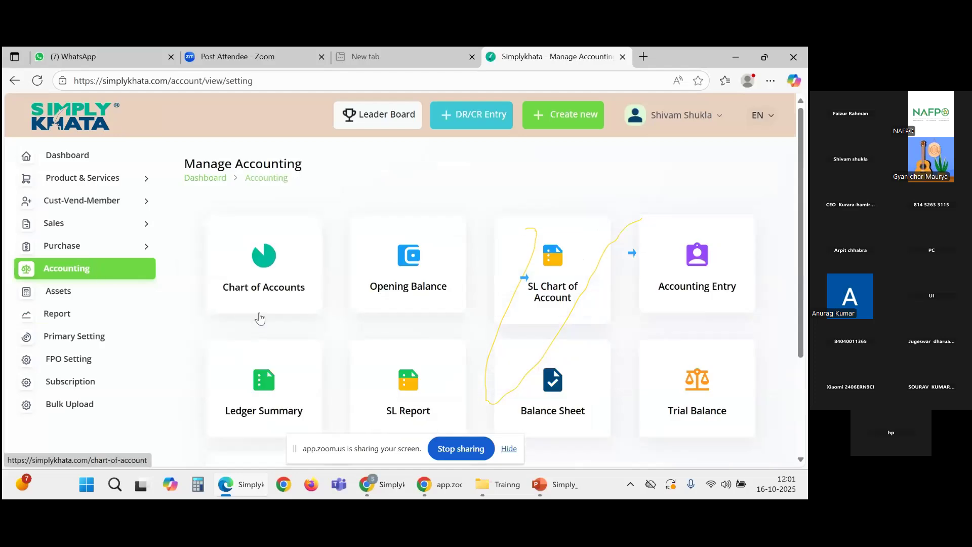
Step: Run the Ledger Summary for SHARE CAPITAL instead of RESERVES AND SURPLUS, showing INR 2,000.00 total credit
{"action": "scroll", "coordinate": [257, 317], "scroll_direction": "down", "scroll_amount": 1}
{"action": "left_click", "coordinate": [304, 350]}
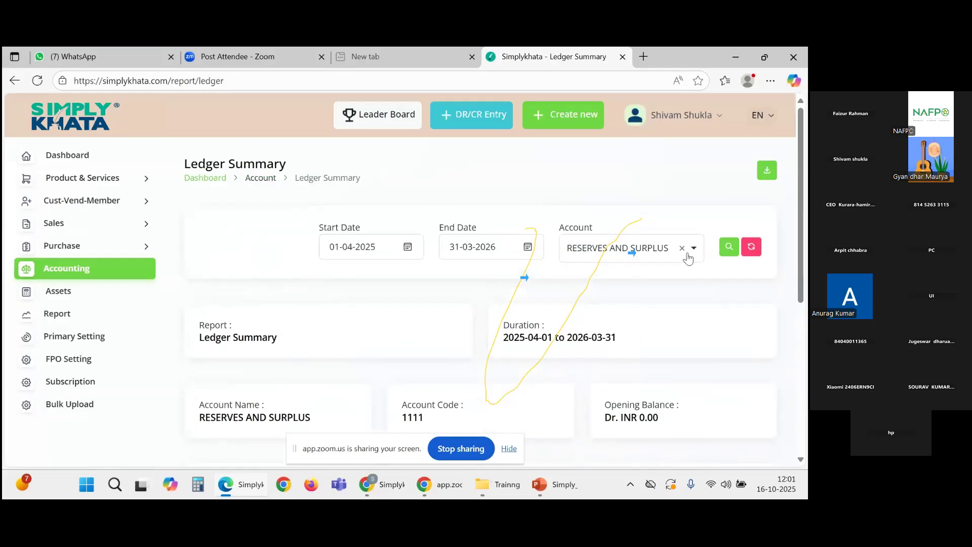
{"action": "left_click", "coordinate": [682, 248]}
{"action": "left_click", "coordinate": [651, 253]}
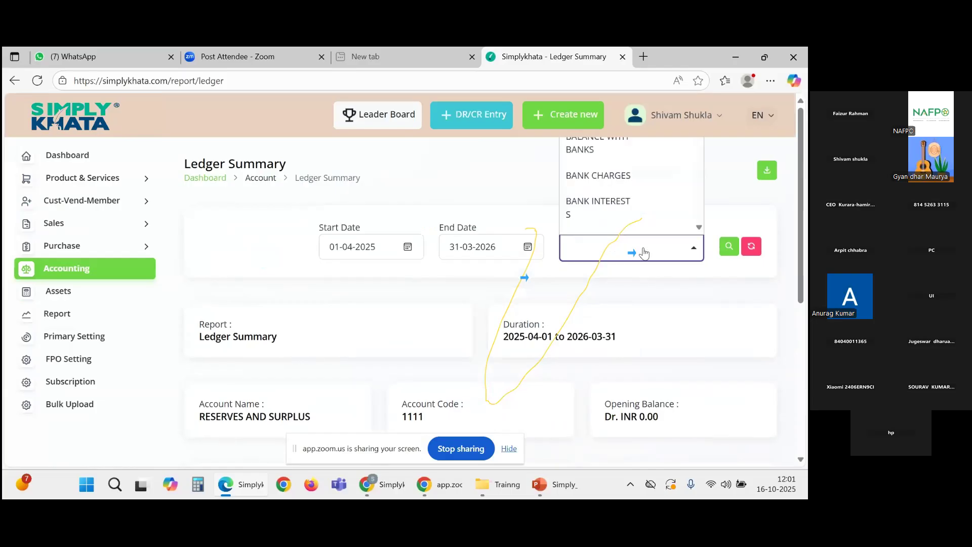
{"action": "scroll", "coordinate": [644, 252], "scroll_direction": "down", "scroll_amount": 10}
{"action": "scroll", "coordinate": [644, 253], "scroll_direction": "up", "scroll_amount": 3}
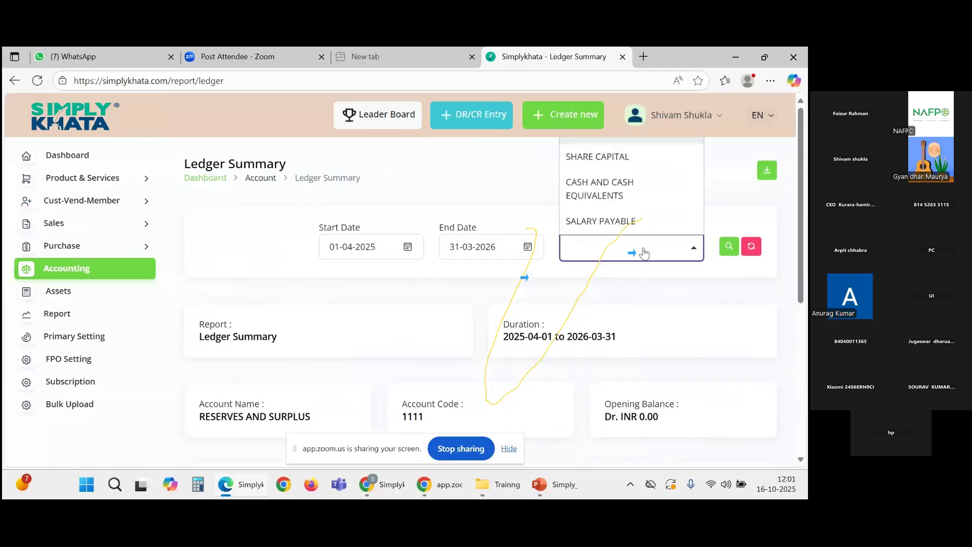
{"action": "left_click", "coordinate": [621, 158]}
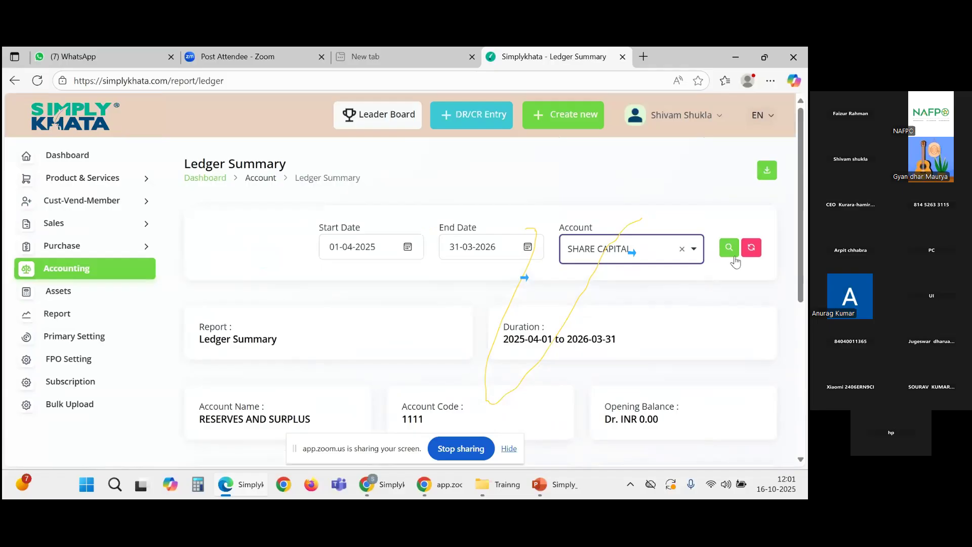
{"action": "left_click", "coordinate": [729, 247]}
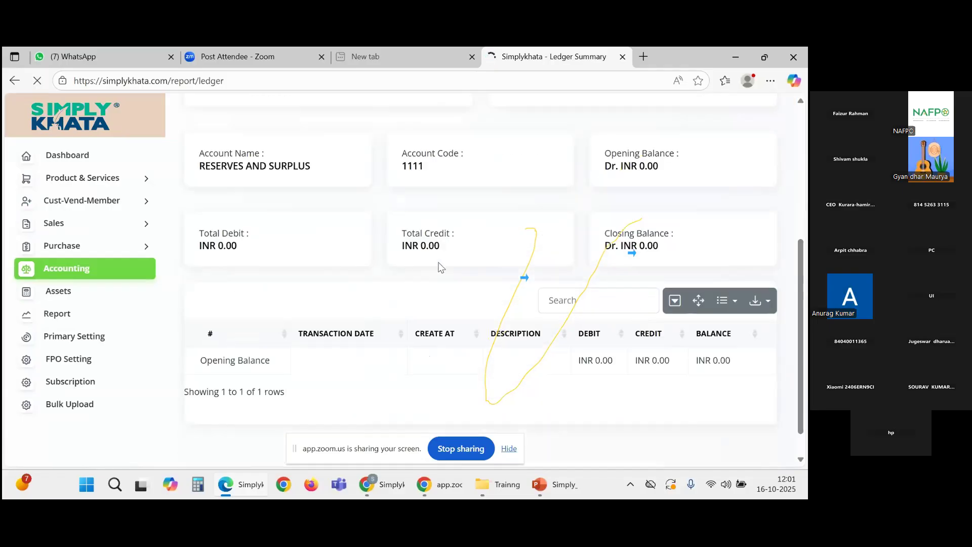
{"action": "scroll", "coordinate": [440, 266], "scroll_direction": "down", "scroll_amount": 5}
{"action": "scroll", "coordinate": [439, 266], "scroll_direction": "down", "scroll_amount": 2}
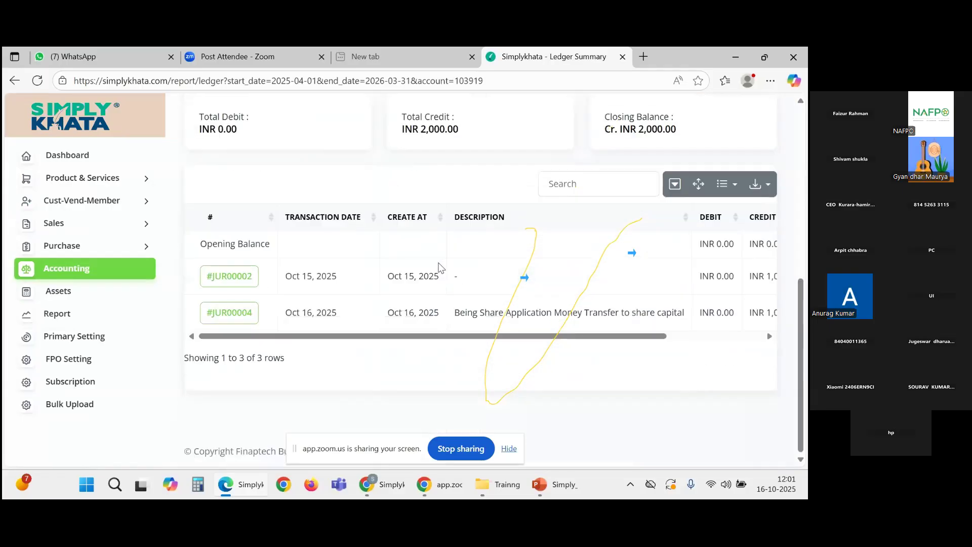
{"action": "scroll", "coordinate": [439, 266], "scroll_direction": "up", "scroll_amount": 5}
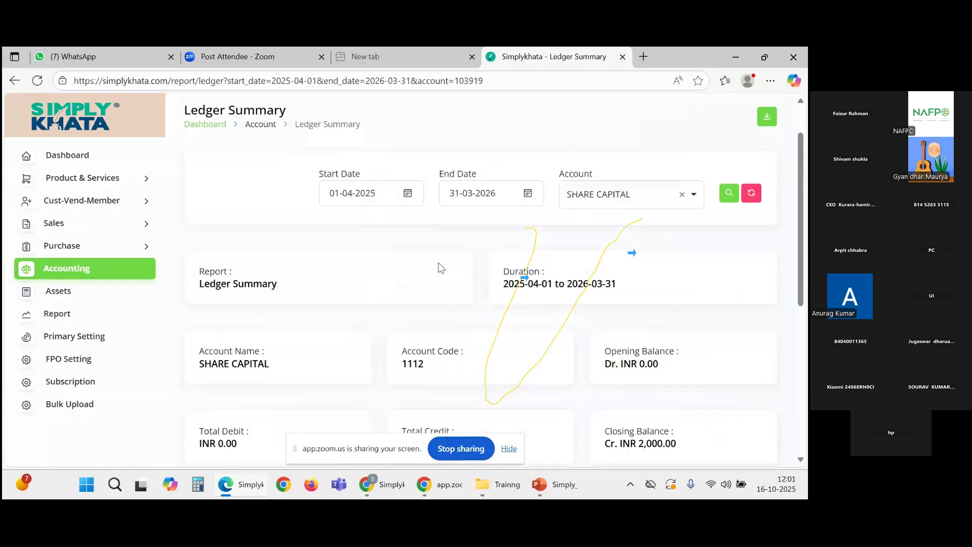
{"action": "scroll", "coordinate": [133, 268], "scroll_direction": "down", "scroll_amount": 2}
{"action": "left_click", "coordinate": [133, 268]}
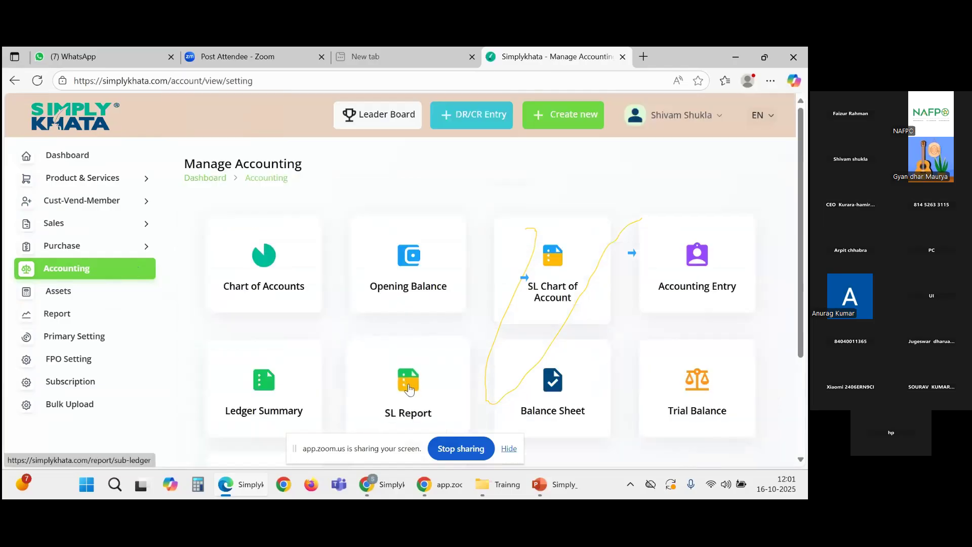
{"action": "scroll", "coordinate": [405, 347], "scroll_direction": "down", "scroll_amount": 1}
{"action": "left_click", "coordinate": [420, 325]}
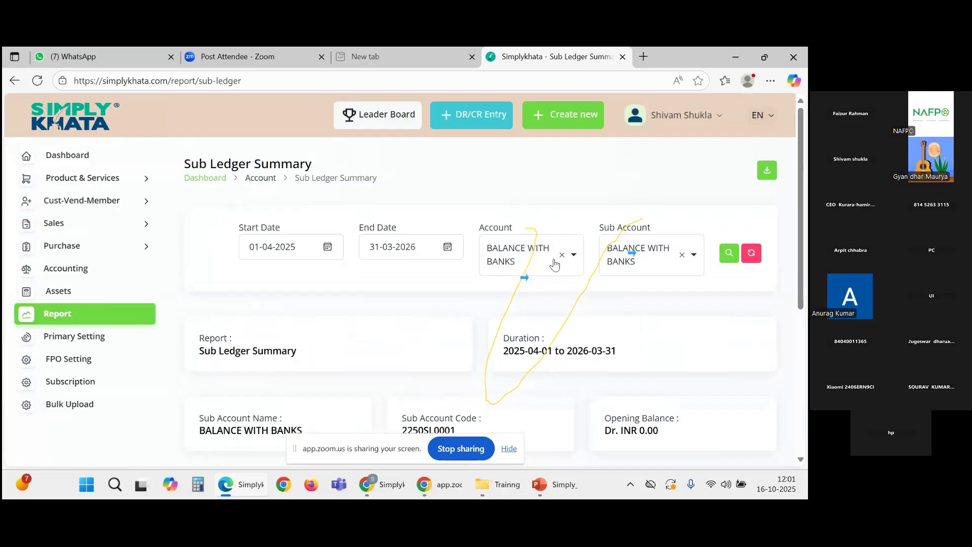
{"action": "left_click", "coordinate": [561, 255]}
{"action": "left_click", "coordinate": [547, 253]}
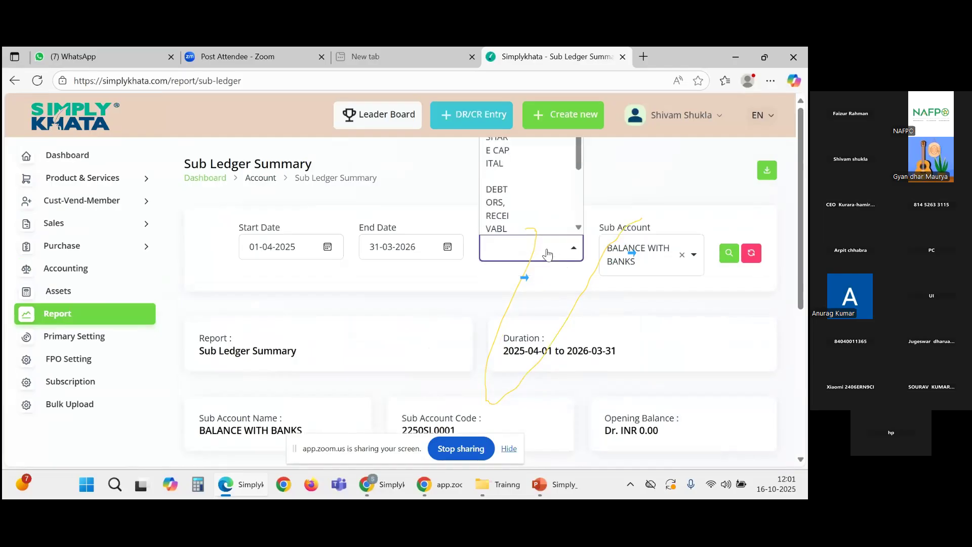
{"action": "left_click", "coordinate": [529, 155]}
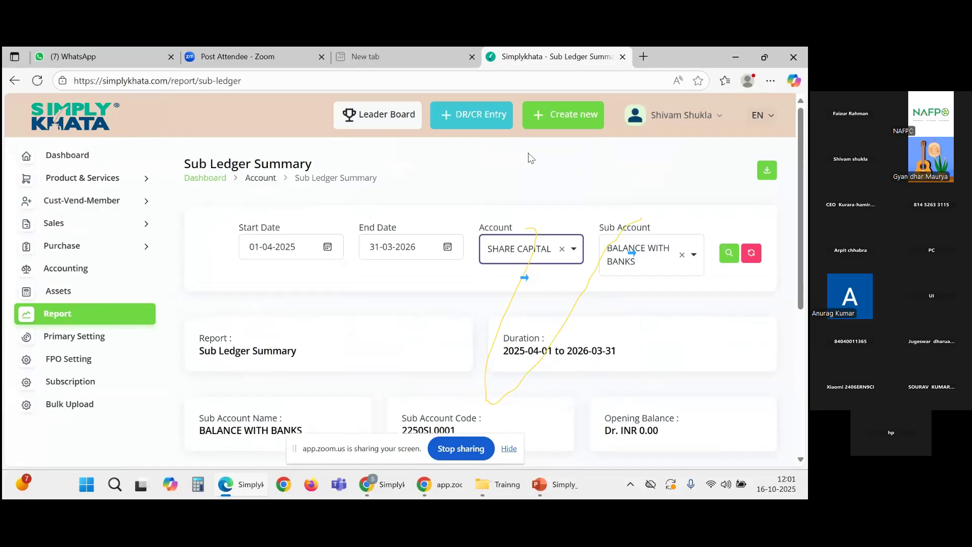
{"action": "left_click", "coordinate": [682, 255]}
{"action": "left_click", "coordinate": [686, 261]}
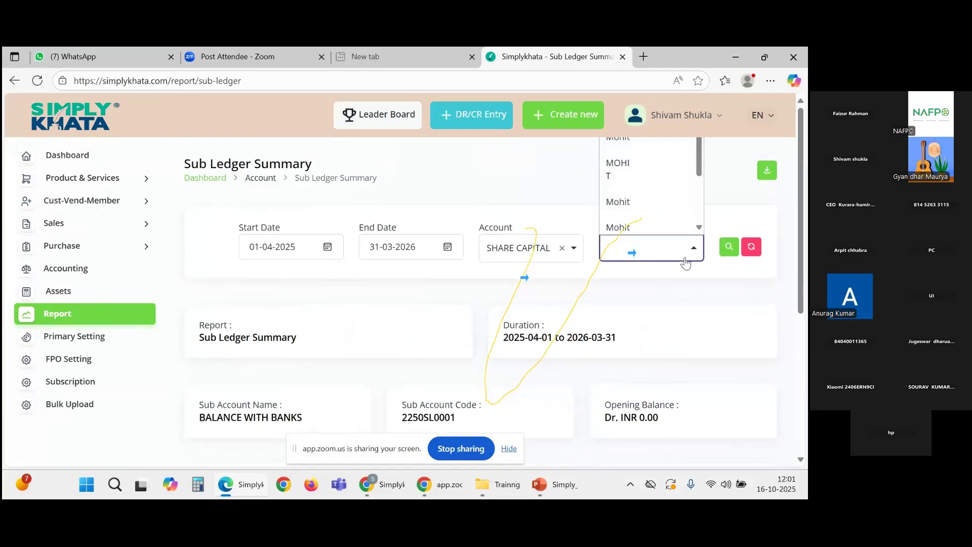
{"action": "left_click", "coordinate": [657, 172]}
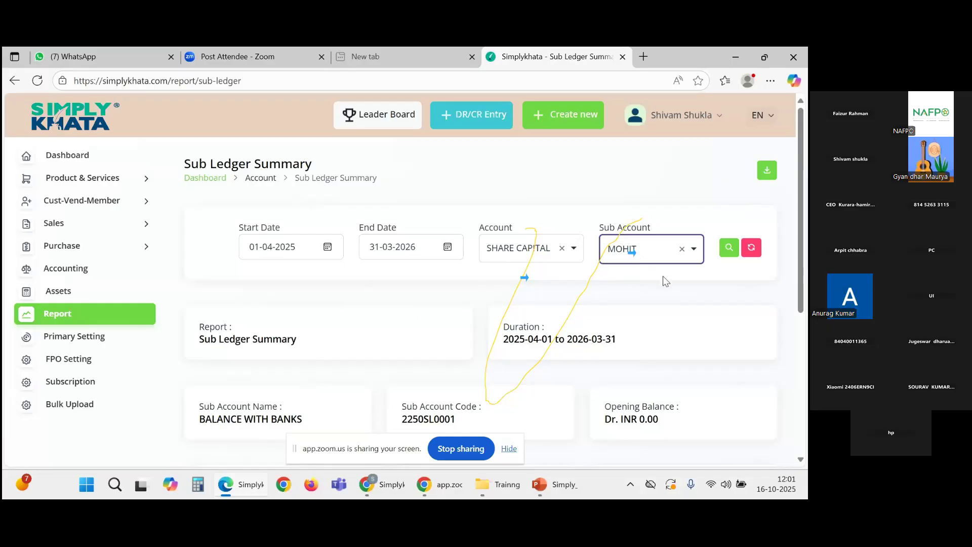
{"action": "left_click", "coordinate": [727, 253]}
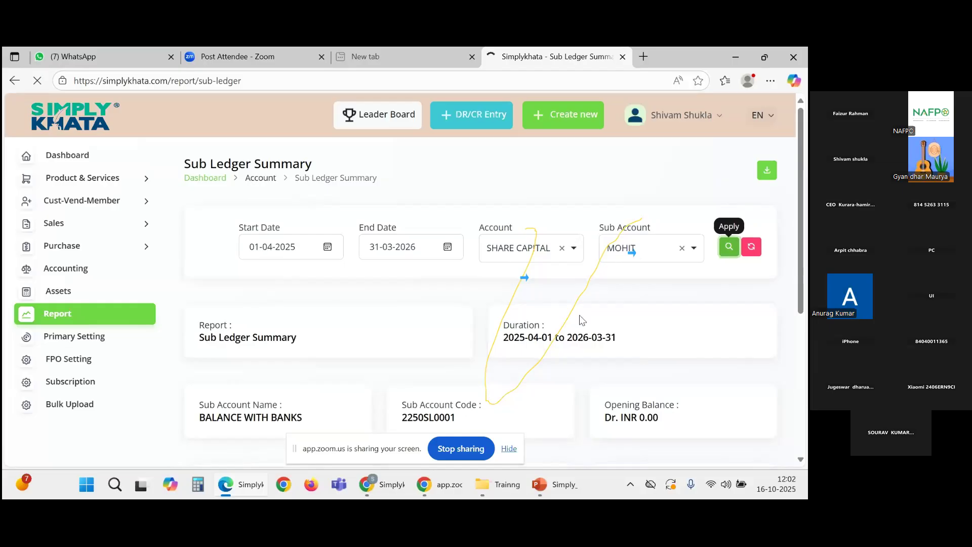
{"action": "scroll", "coordinate": [382, 379], "scroll_direction": "down", "scroll_amount": 1}
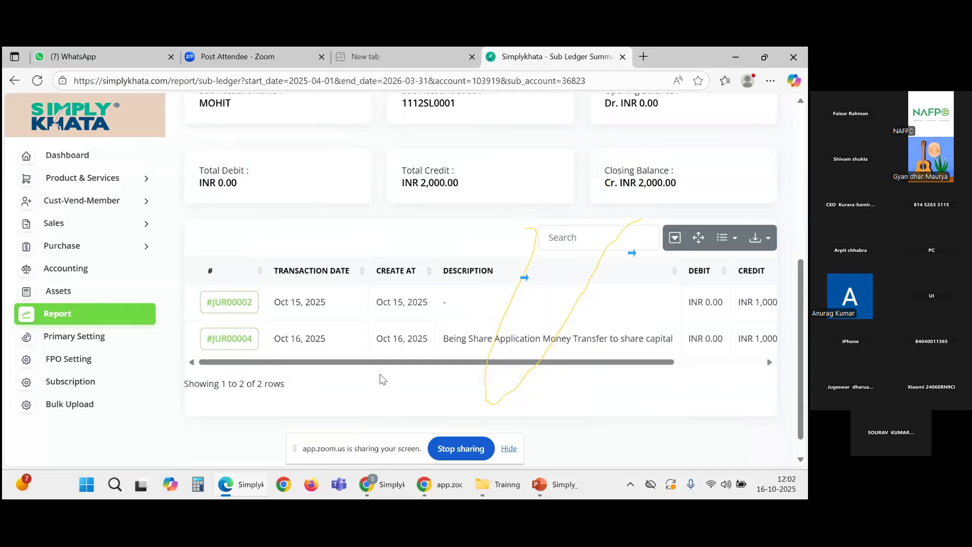
{"action": "scroll", "coordinate": [395, 364], "scroll_direction": "right", "scroll_amount": 3}
{"action": "scroll", "coordinate": [396, 368], "scroll_direction": "right", "scroll_amount": 1}
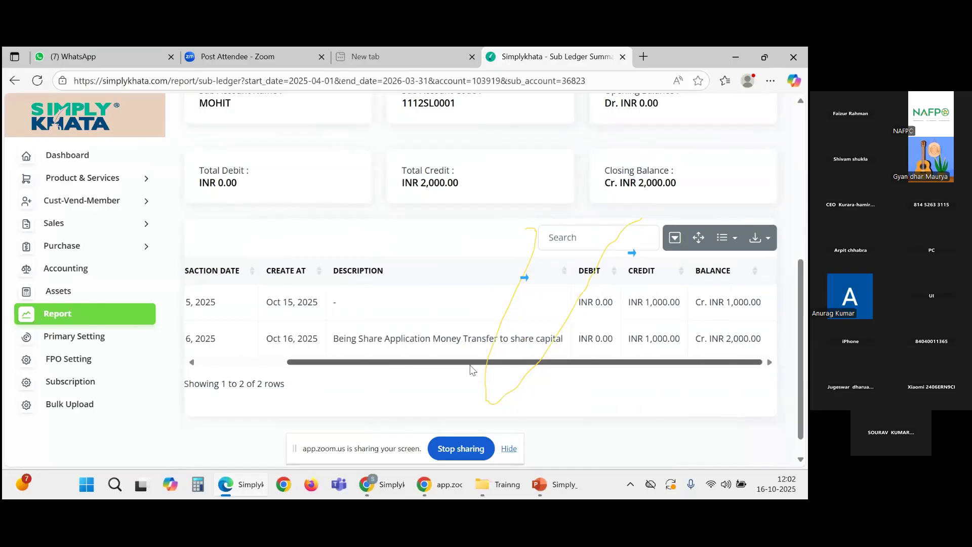
{"action": "scroll", "coordinate": [473, 368], "scroll_direction": "left", "scroll_amount": 4}
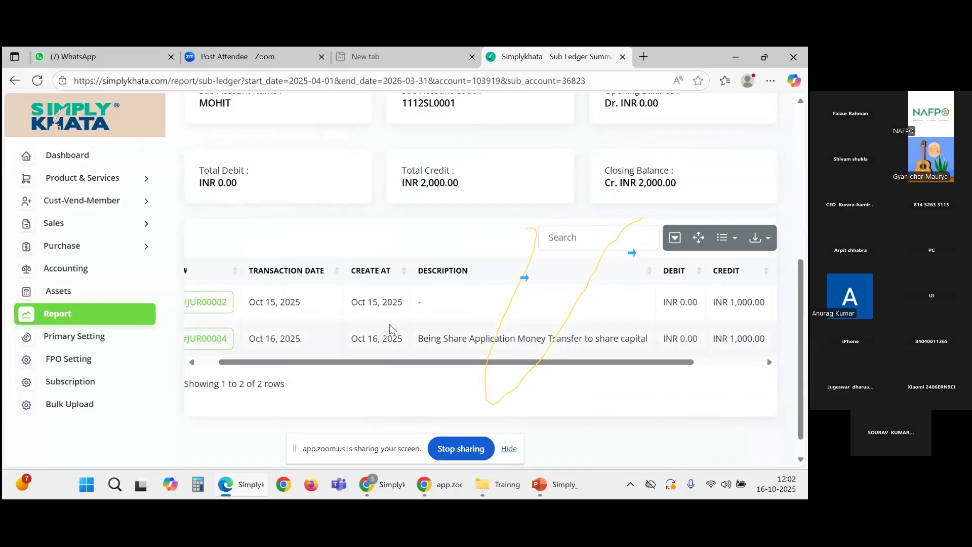
{"action": "left_click_drag", "start_coordinate": [406, 305], "coordinate": [351, 305]}
{"action": "left_click_drag", "start_coordinate": [405, 340], "coordinate": [353, 340]}
{"action": "scroll", "coordinate": [384, 366], "scroll_direction": "right", "scroll_amount": 3}
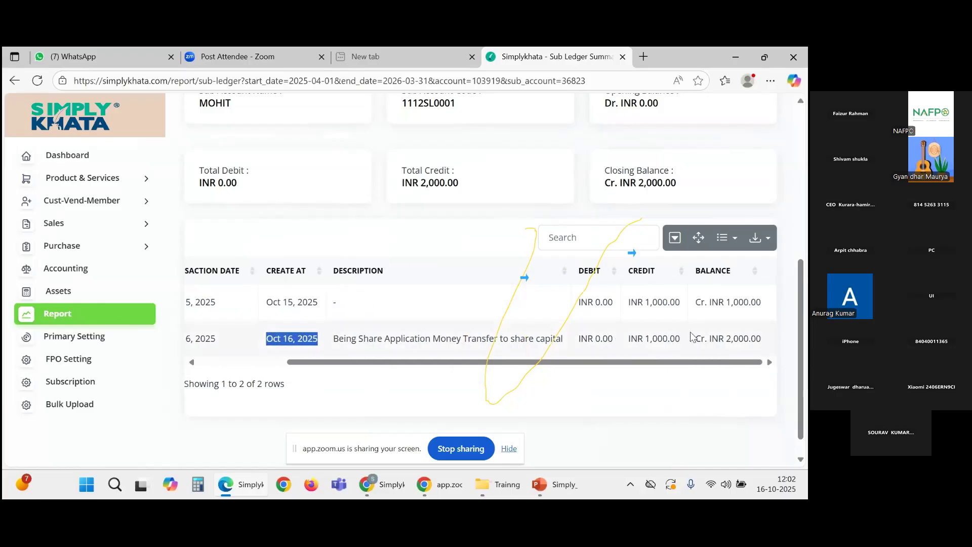
{"action": "left_click_drag", "start_coordinate": [681, 340], "coordinate": [637, 340]}
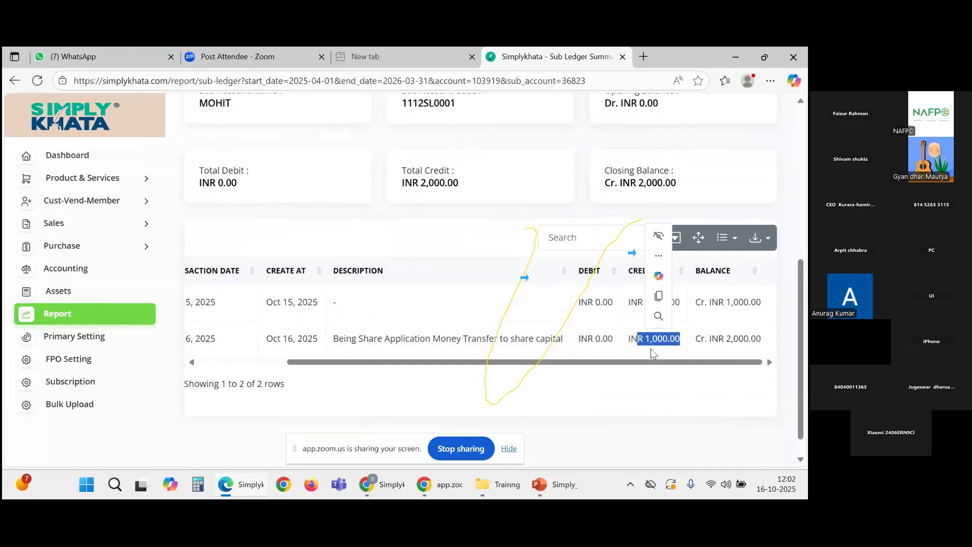
{"action": "scroll", "coordinate": [658, 335], "scroll_direction": "up", "scroll_amount": 2}
{"action": "left_click_drag", "start_coordinate": [689, 321], "coordinate": [629, 318]}
{"action": "scroll", "coordinate": [624, 326], "scroll_direction": "up", "scroll_amount": 3}
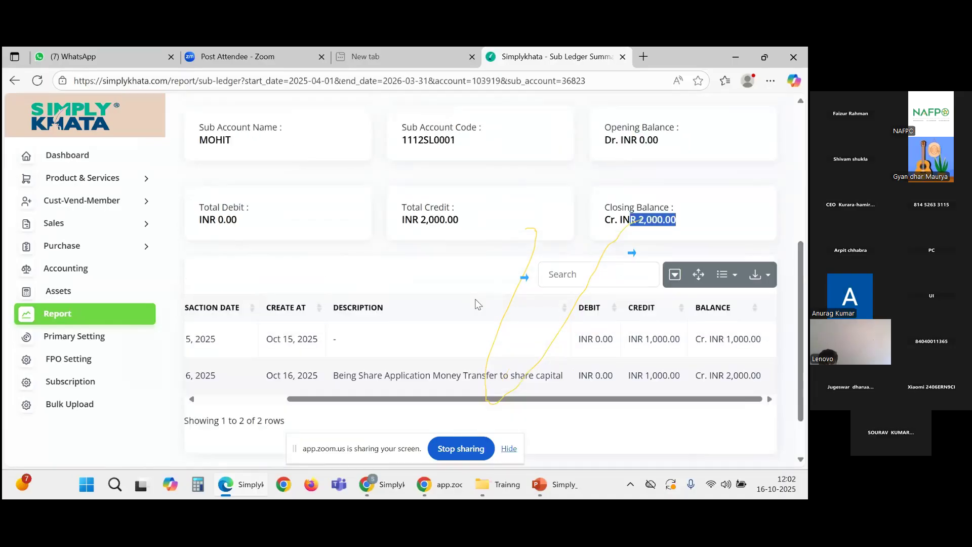
{"action": "left_click_drag", "start_coordinate": [459, 283], "coordinate": [415, 283]}
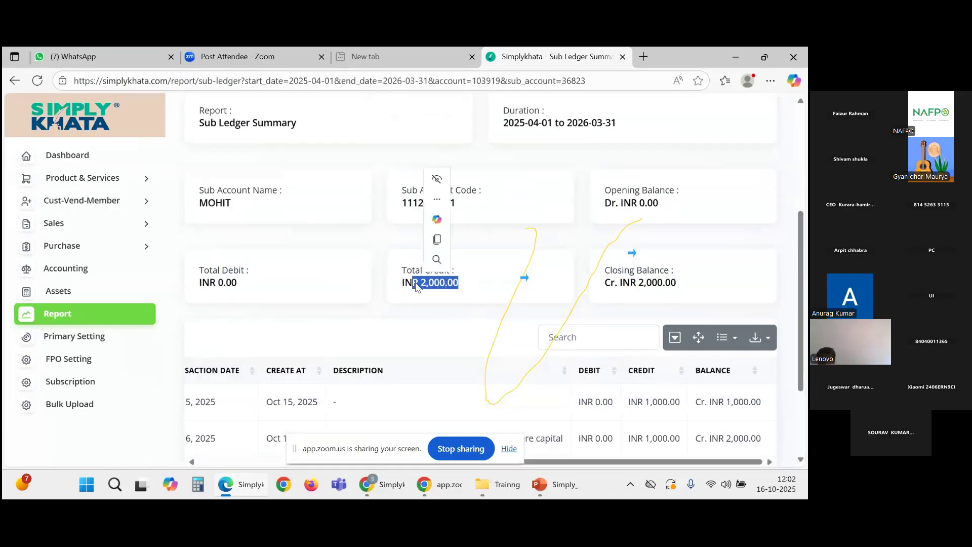
{"action": "scroll", "coordinate": [629, 346], "scroll_direction": "down", "scroll_amount": 3}
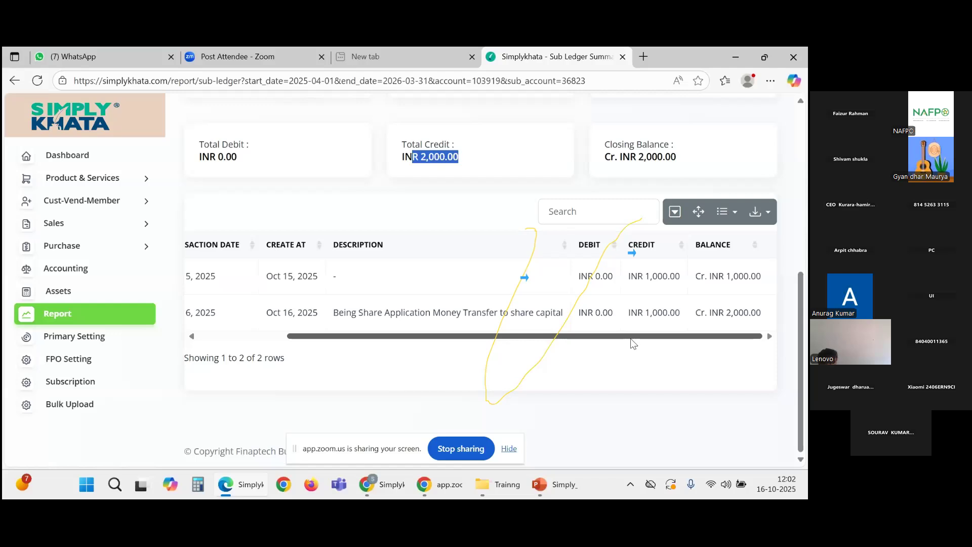
{"action": "scroll", "coordinate": [369, 326], "scroll_direction": "left", "scroll_amount": 3}
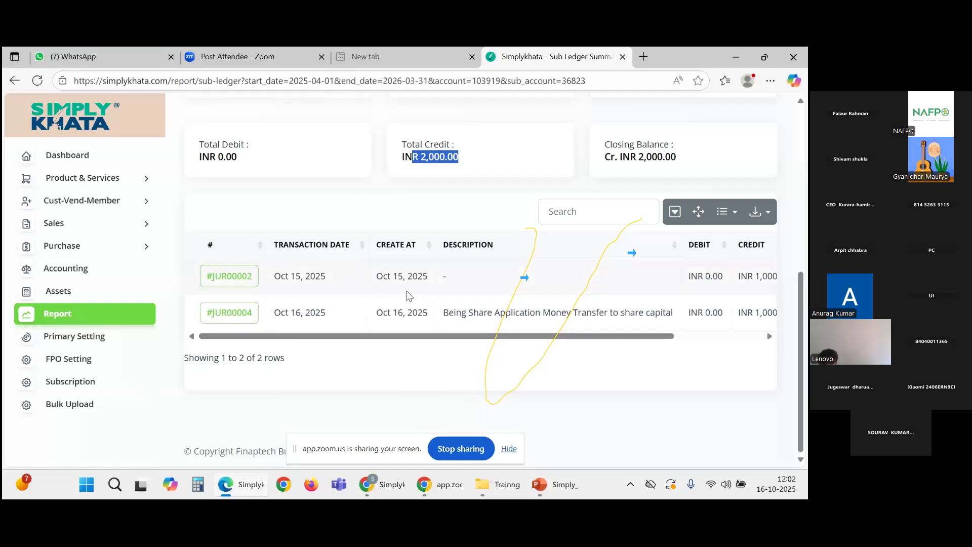
{"action": "left_click_drag", "start_coordinate": [430, 282], "coordinate": [376, 276]}
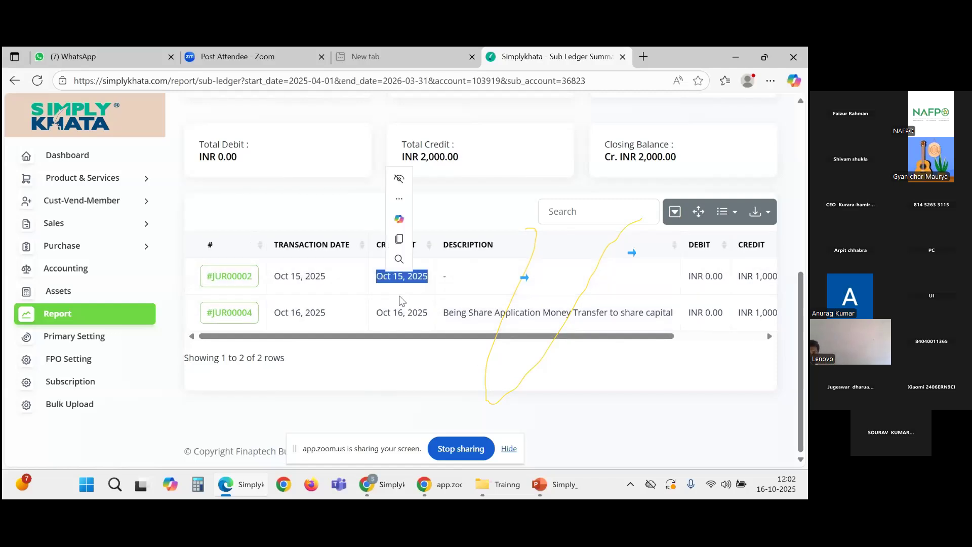
{"action": "left_click_drag", "start_coordinate": [432, 310], "coordinate": [376, 313]}
{"action": "scroll", "coordinate": [509, 308], "scroll_direction": "up", "scroll_amount": 1}
{"action": "scroll", "coordinate": [508, 308], "scroll_direction": "up", "scroll_amount": 5}
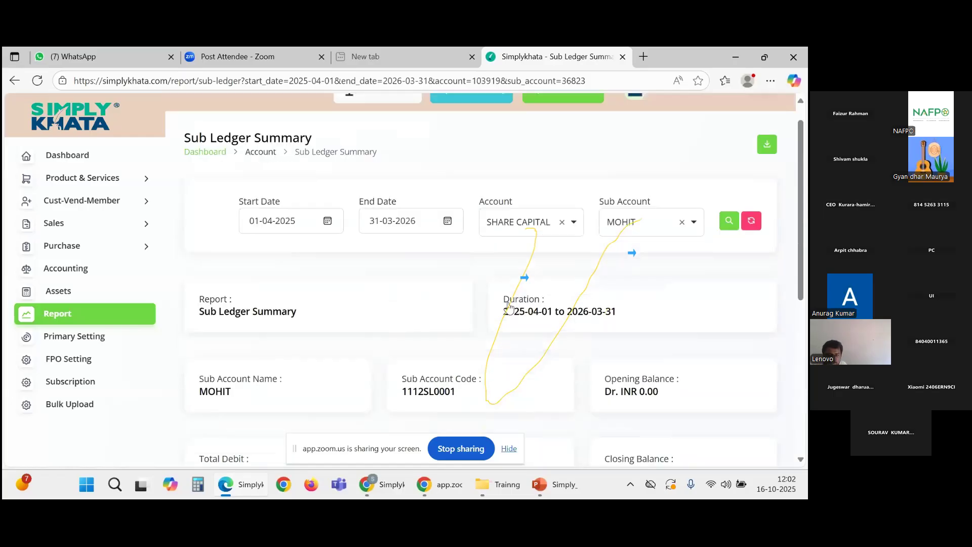
Step: Switch the sub-ledger report to Share Application Money with the same sub account, listing #JUR00002 and #JUR00004
{"action": "left_click", "coordinate": [560, 222]}
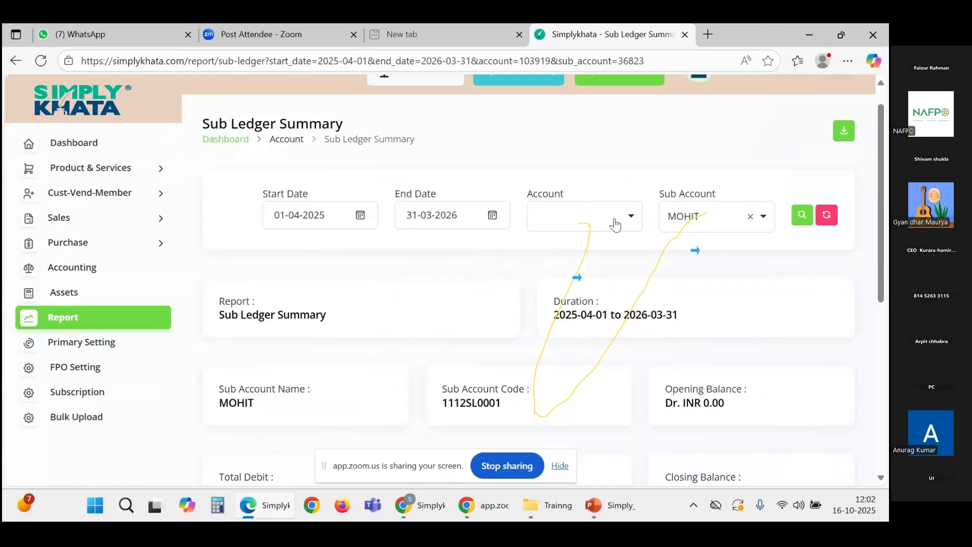
{"action": "left_click", "coordinate": [560, 228]}
{"action": "type", "text": "shar"}
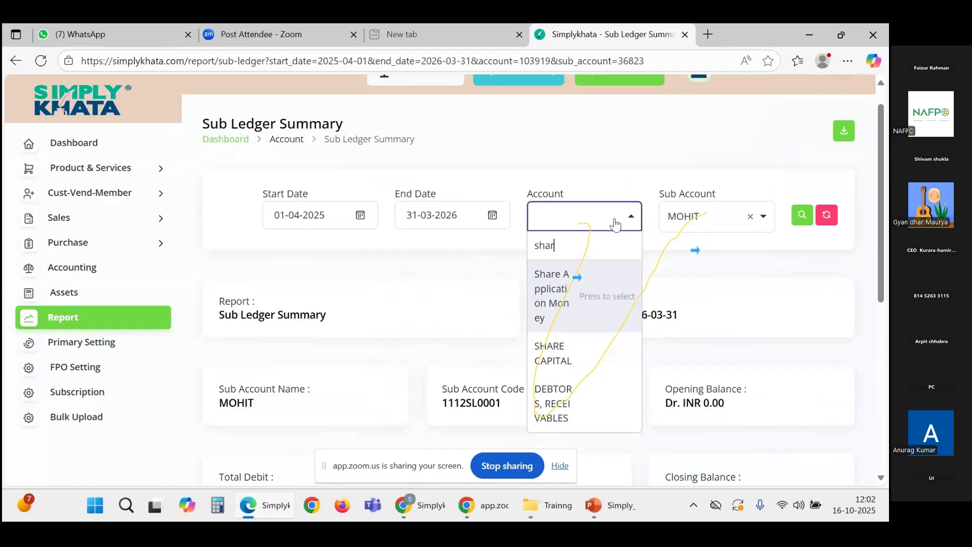
{"action": "left_click", "coordinate": [598, 299]}
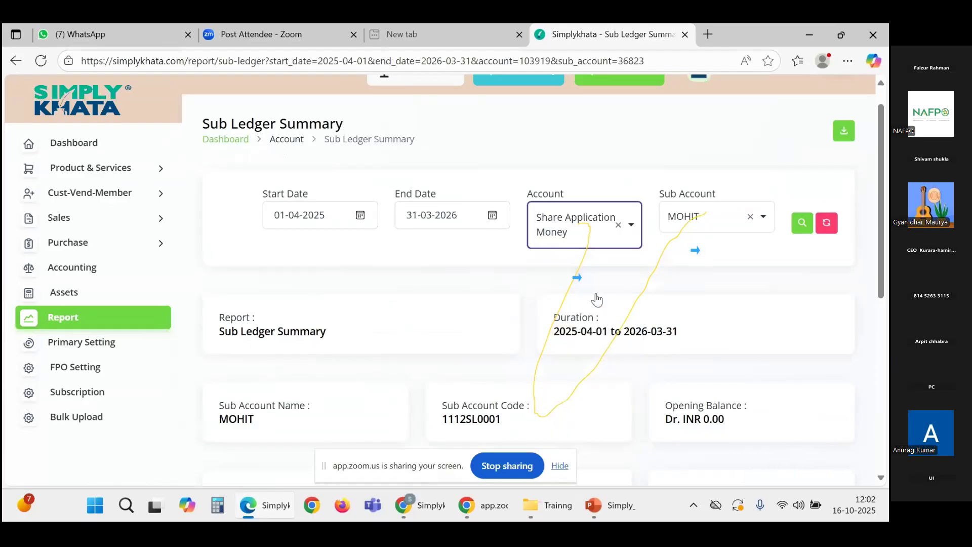
{"action": "left_click", "coordinate": [750, 217]}
{"action": "left_click", "coordinate": [759, 221]}
{"action": "left_click", "coordinate": [725, 276]}
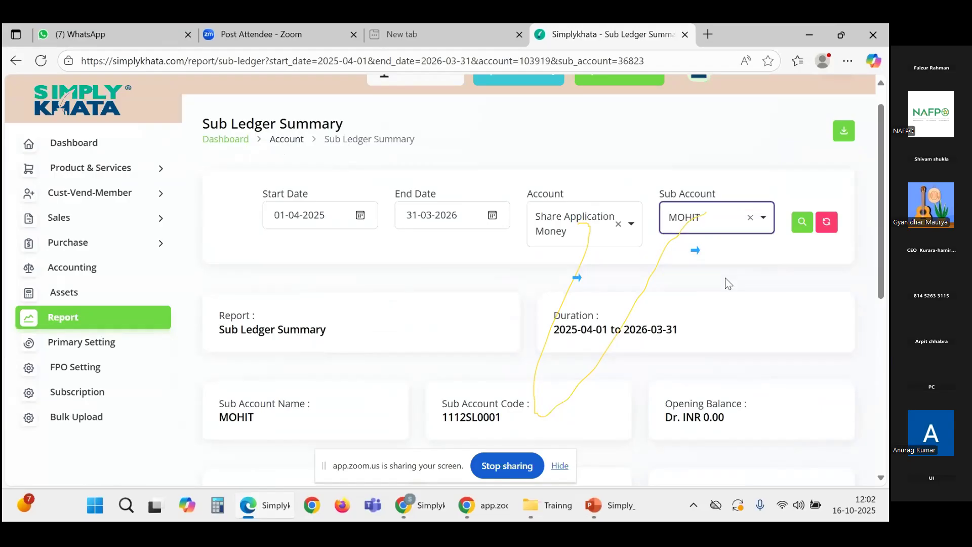
{"action": "left_click", "coordinate": [800, 222]}
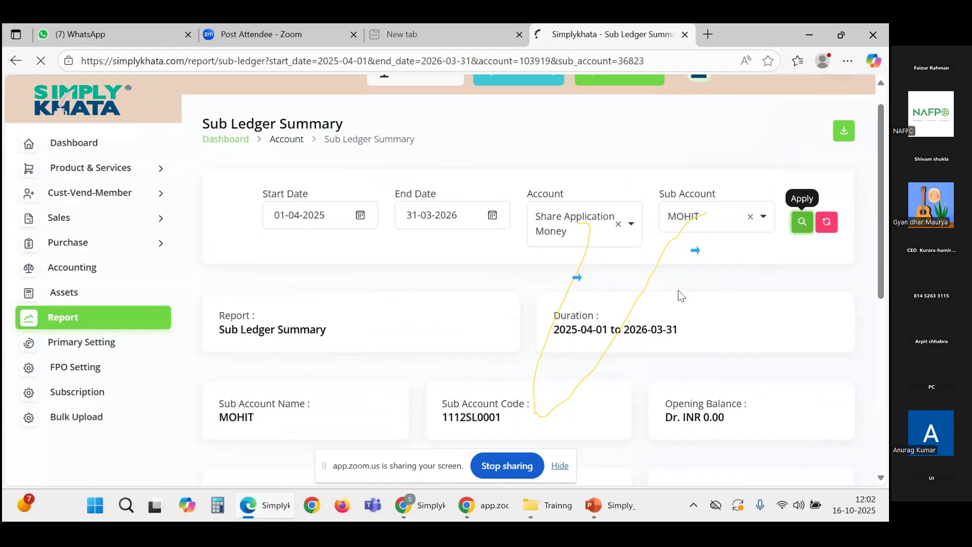
{"action": "scroll", "coordinate": [678, 290], "scroll_direction": "down", "scroll_amount": 4}
{"action": "scroll", "coordinate": [679, 290], "scroll_direction": "down", "scroll_amount": 3}
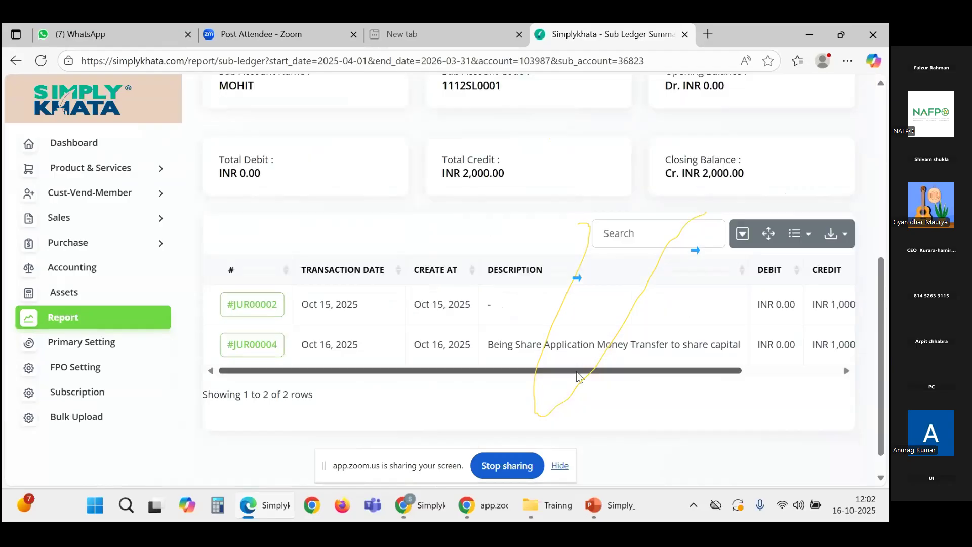
{"action": "left_click_drag", "start_coordinate": [577, 376], "coordinate": [762, 378]}
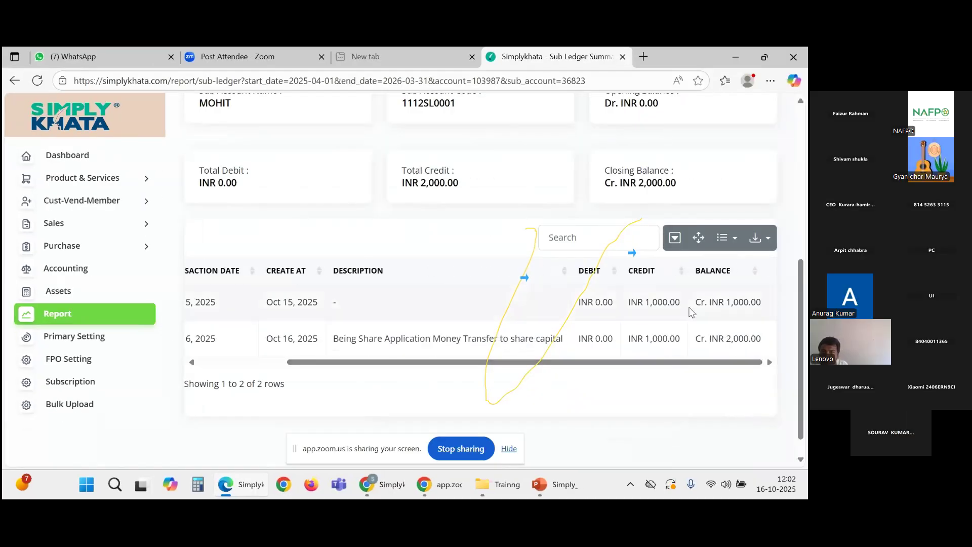
{"action": "left_click_drag", "start_coordinate": [678, 362], "coordinate": [272, 314]}
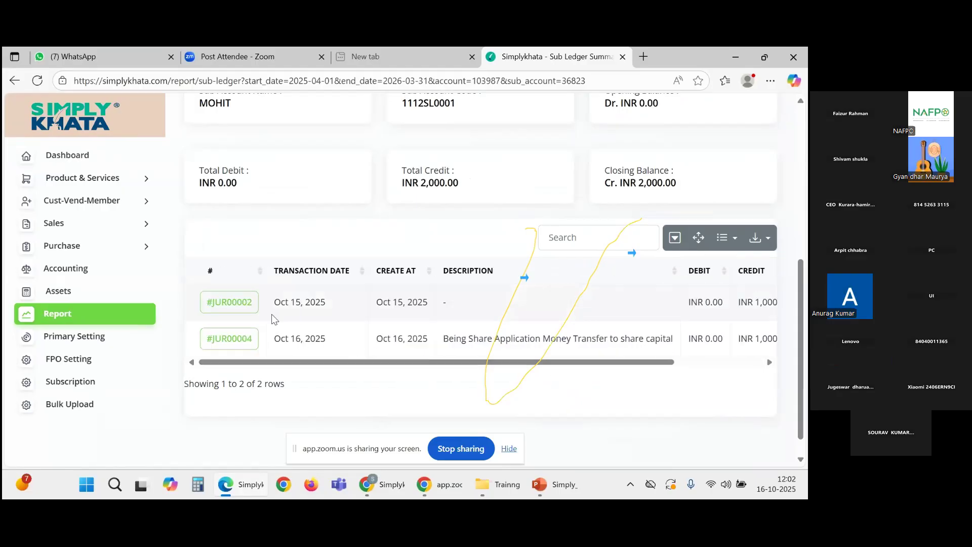
Step: Open #JUR00004 and review its Share Application Money debit and SHARE CAPITAL credit of INR 1,000.00
{"action": "left_click", "coordinate": [237, 346]}
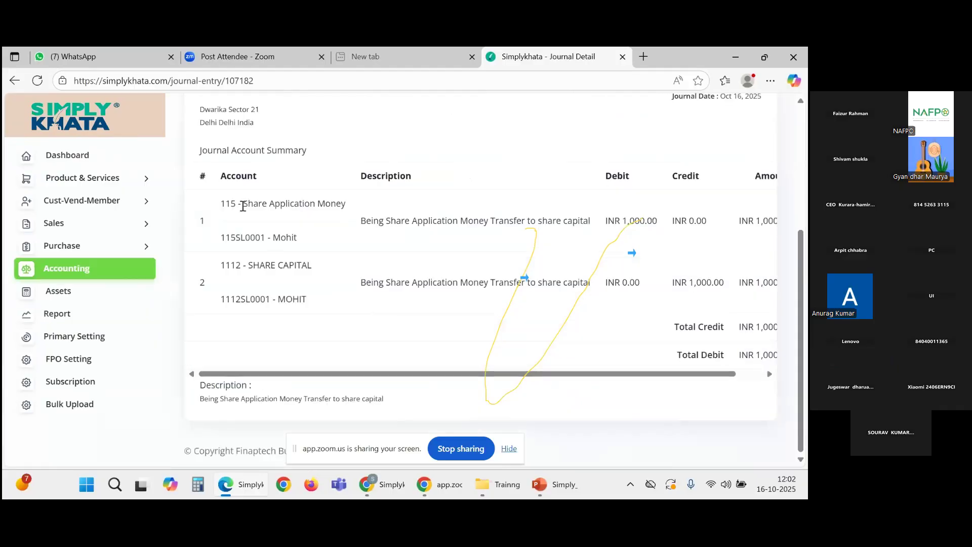
{"action": "left_click_drag", "start_coordinate": [243, 206], "coordinate": [363, 219]}
{"action": "left_click_drag", "start_coordinate": [312, 266], "coordinate": [251, 264]}
{"action": "scroll", "coordinate": [278, 292], "scroll_direction": "up", "scroll_amount": 5}
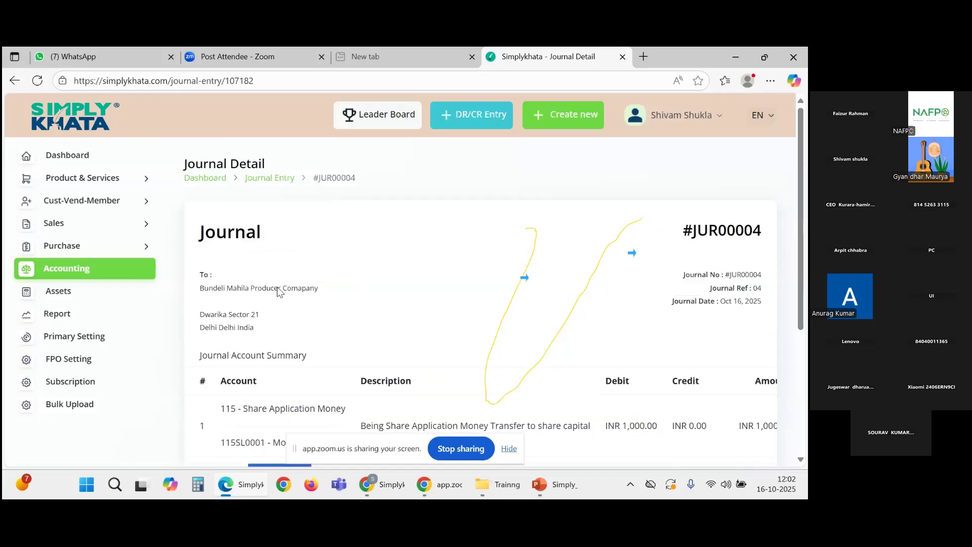
{"action": "scroll", "coordinate": [333, 310], "scroll_direction": "down", "scroll_amount": 3}
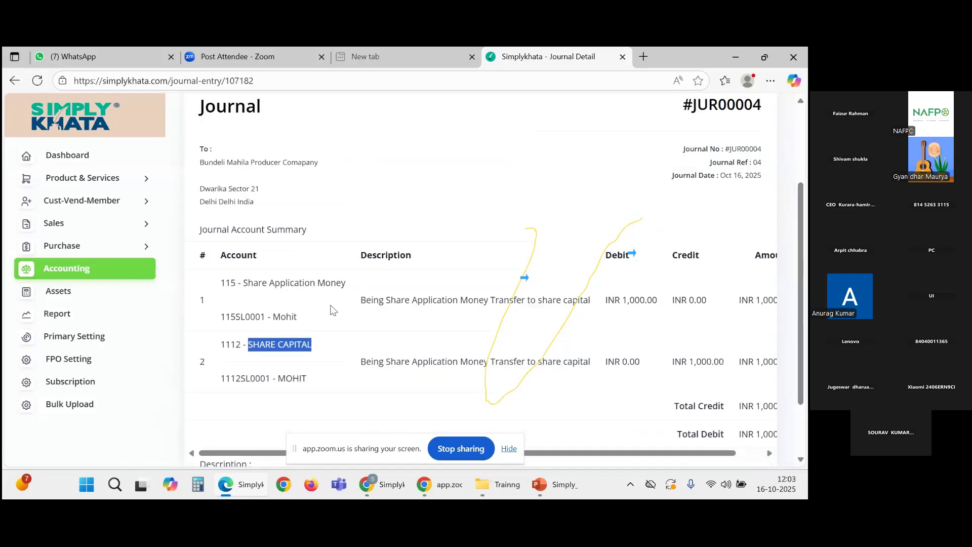
{"action": "scroll", "coordinate": [240, 243], "scroll_direction": "up", "scroll_amount": 3}
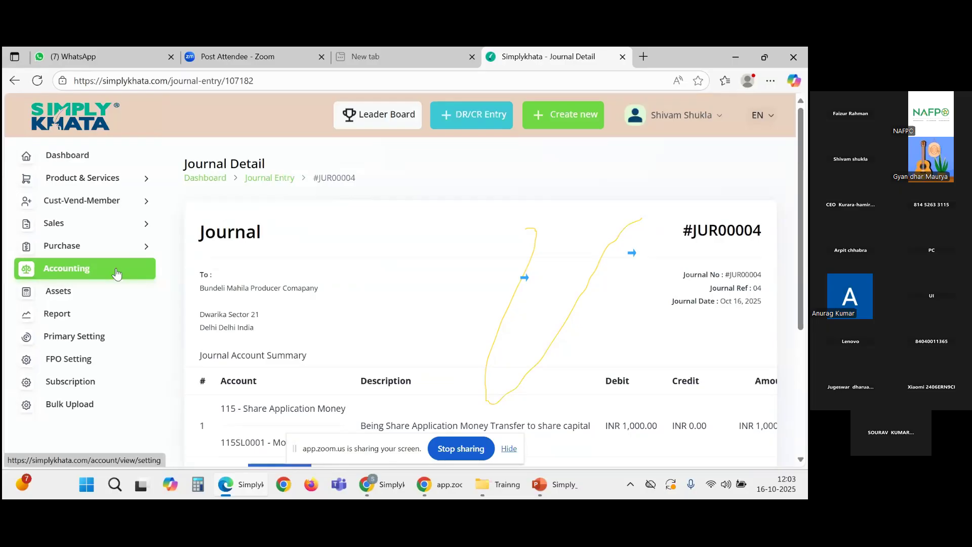
Step: From Accounting, expand Cust-Vend-Member and open the Vendor management page
{"action": "left_click", "coordinate": [21, 281]}
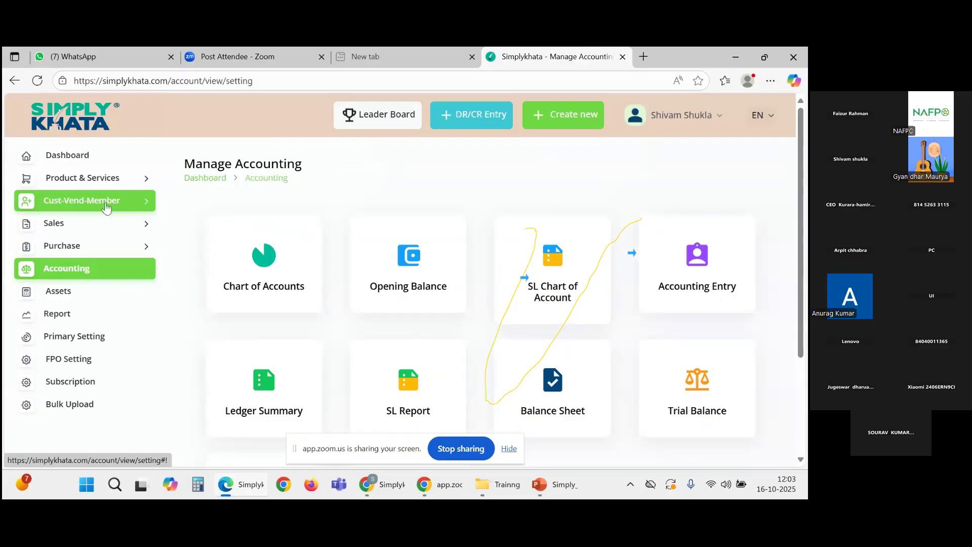
{"action": "left_click", "coordinate": [132, 208]}
{"action": "left_click", "coordinate": [131, 207]}
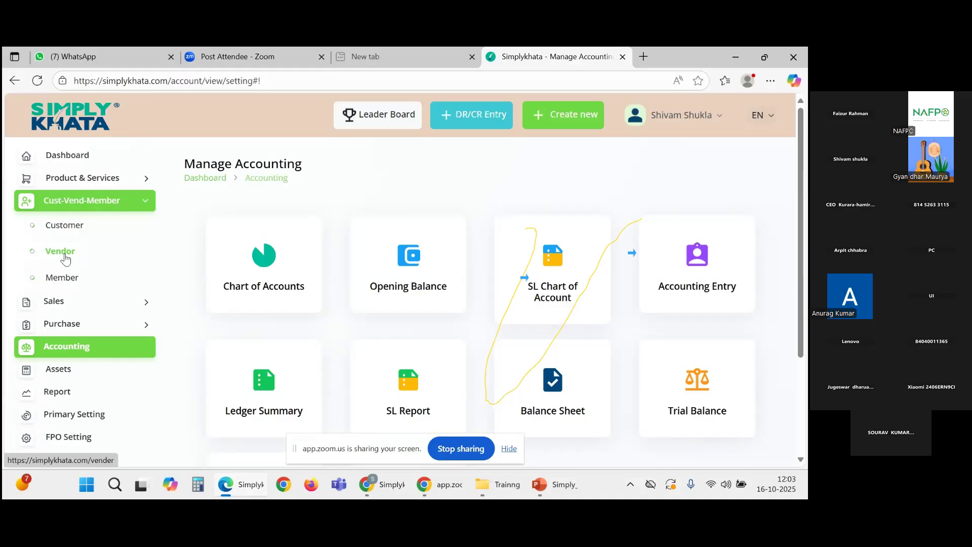
{"action": "left_click", "coordinate": [60, 252]}
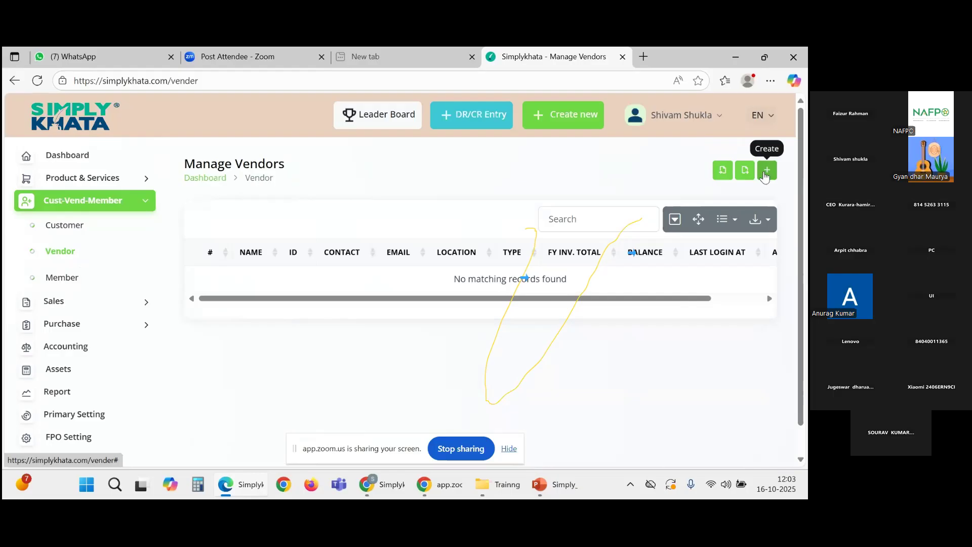
Step: Start a new vendor and enter the vendor's name and contact number
{"action": "left_click", "coordinate": [765, 174]}
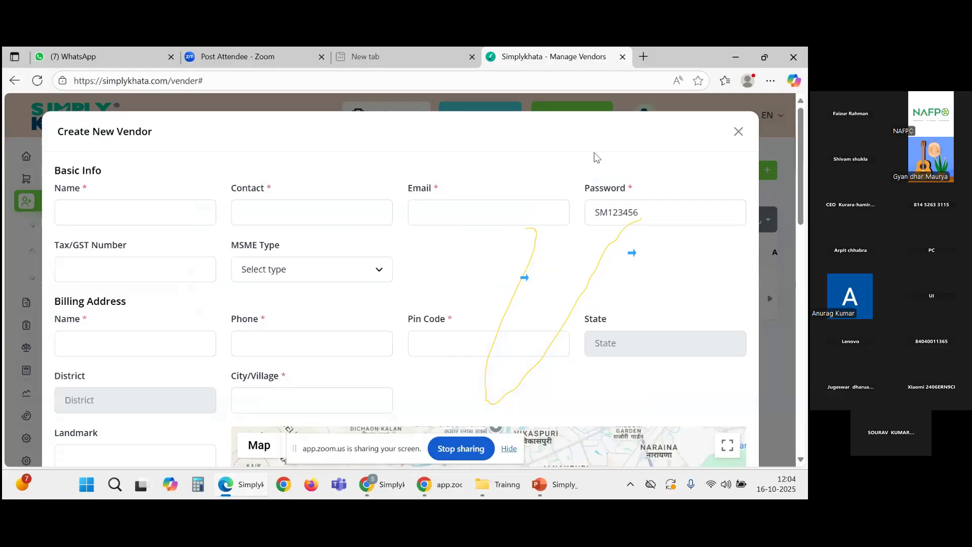
{"action": "scroll", "coordinate": [661, 383], "scroll_direction": "down", "scroll_amount": 3}
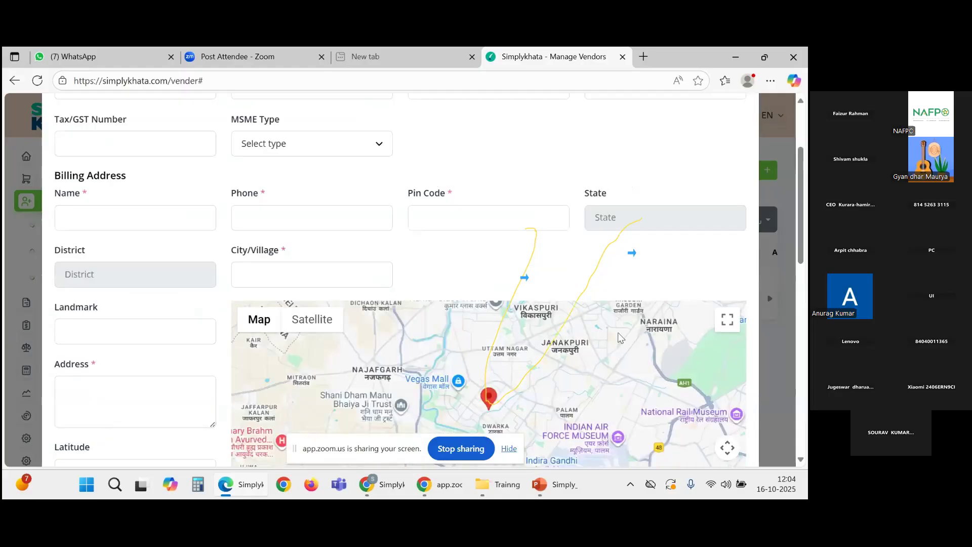
{"action": "scroll", "coordinate": [528, 294], "scroll_direction": "up", "scroll_amount": 3}
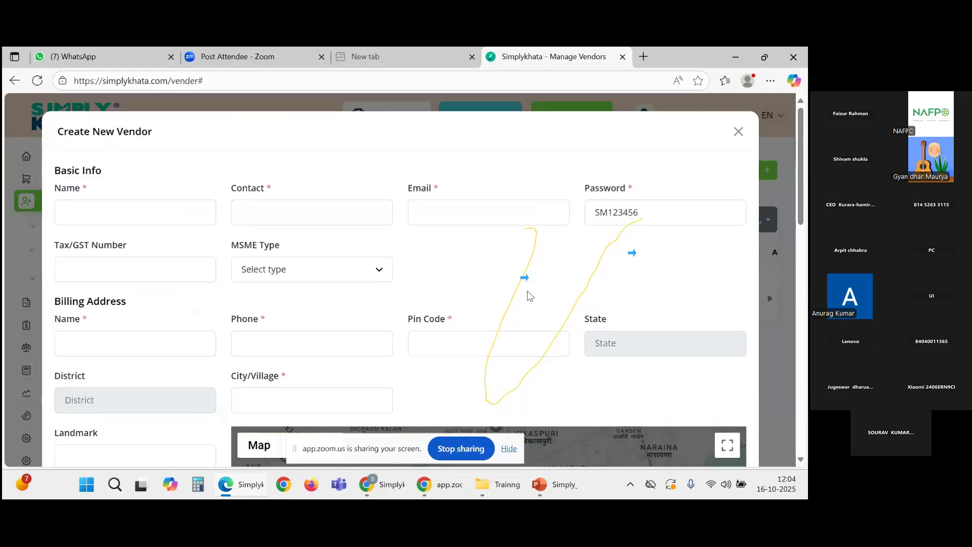
{"action": "left_click", "coordinate": [87, 213]}
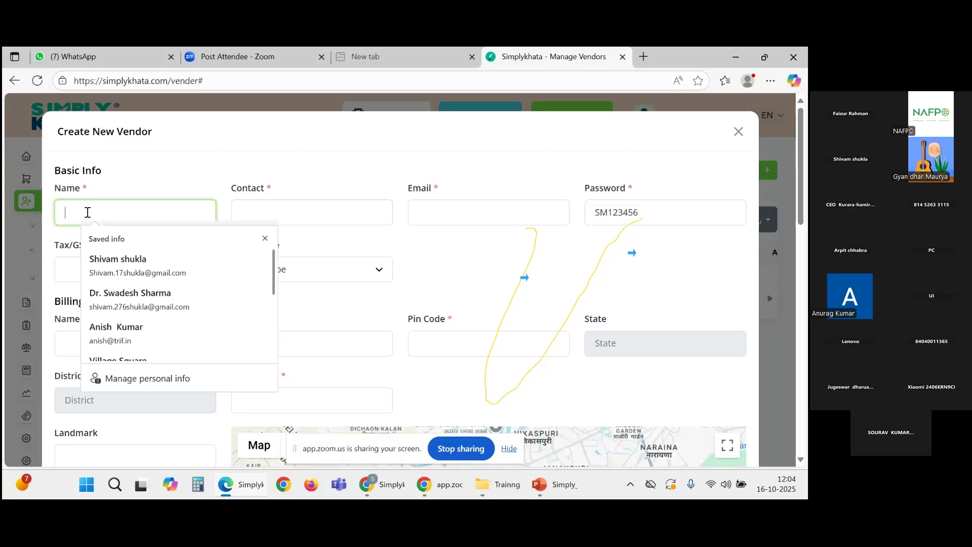
{"action": "type", "text": "M"}
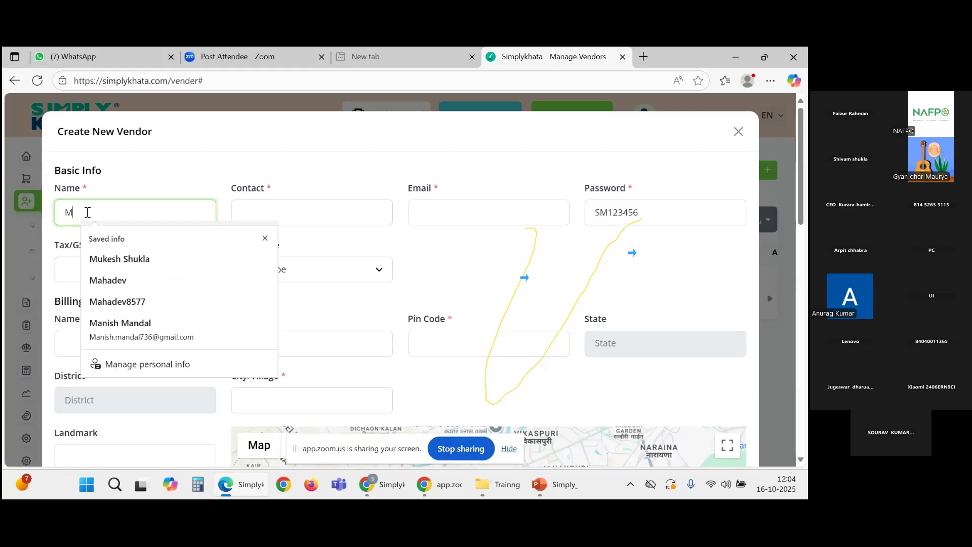
{"action": "type", "text": "ohit"}
{"action": "left_click", "coordinate": [274, 214]}
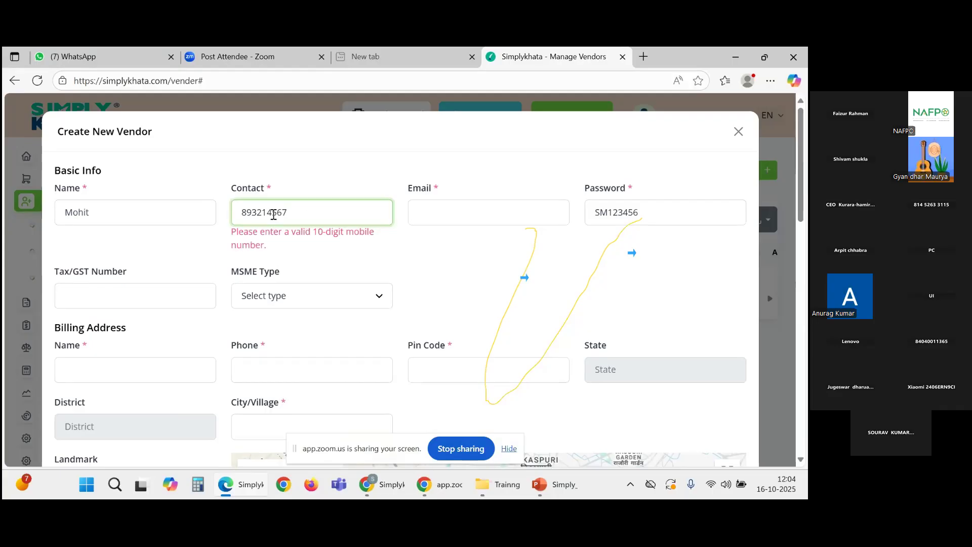
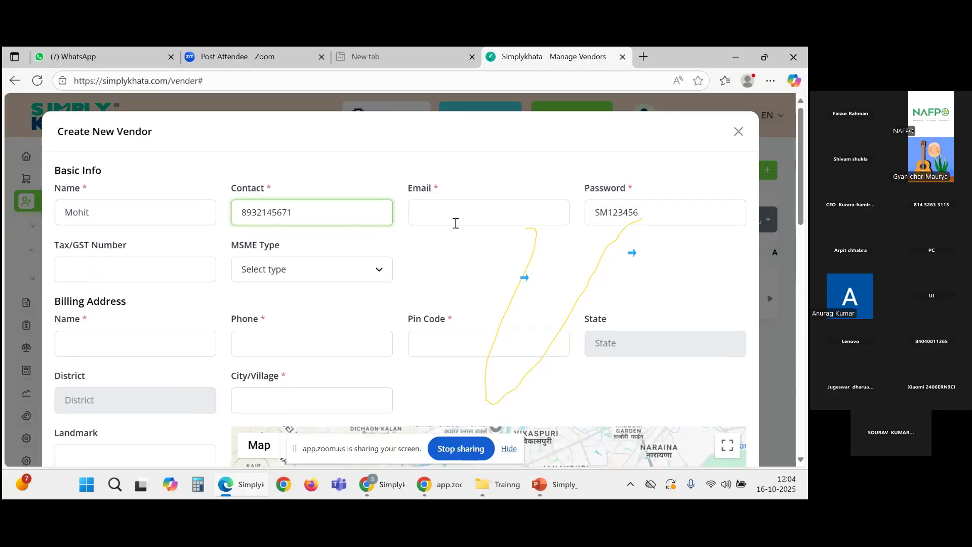
Step: Dismiss the autofill suggestions and enter the vendor's e-mail address, correcting typos
{"action": "left_click", "coordinate": [455, 223]}
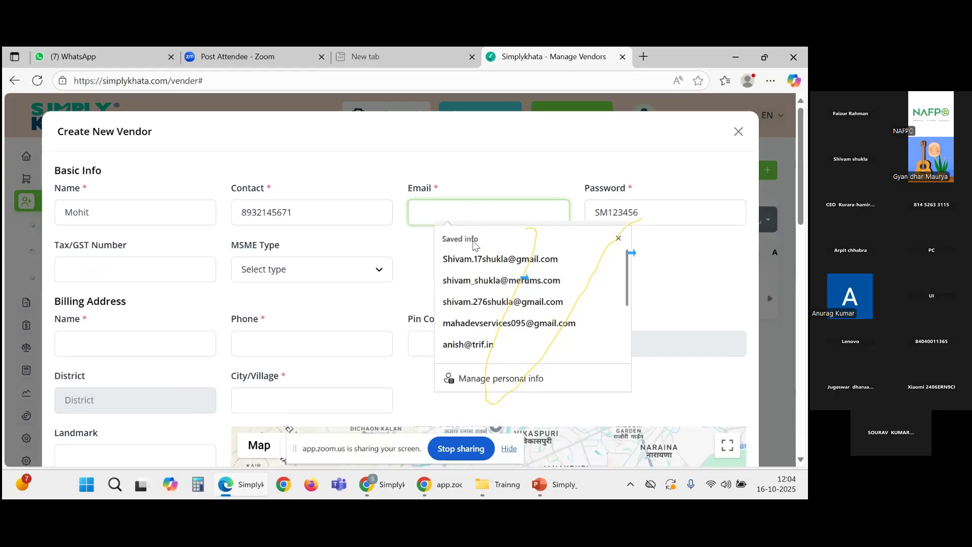
{"action": "left_click", "coordinate": [404, 272]}
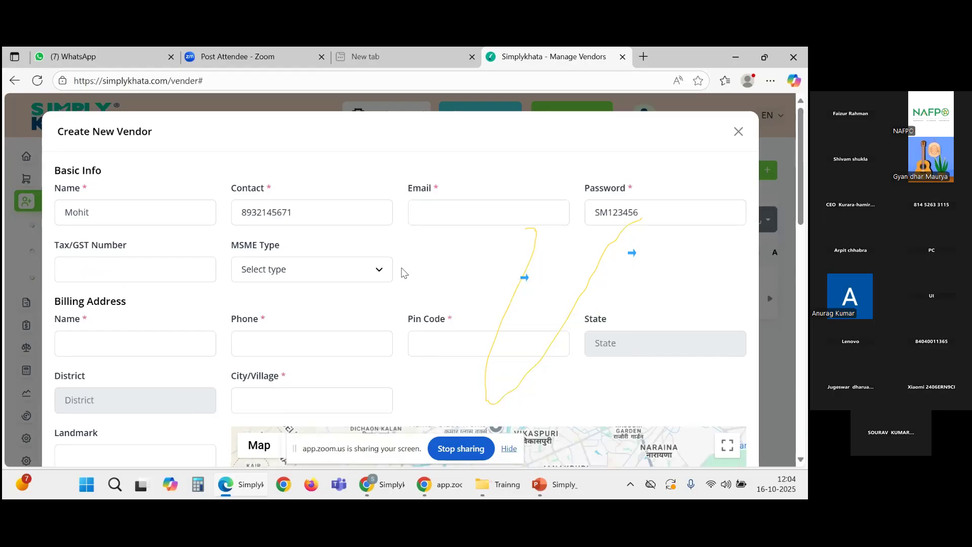
{"action": "left_click", "coordinate": [434, 209]}
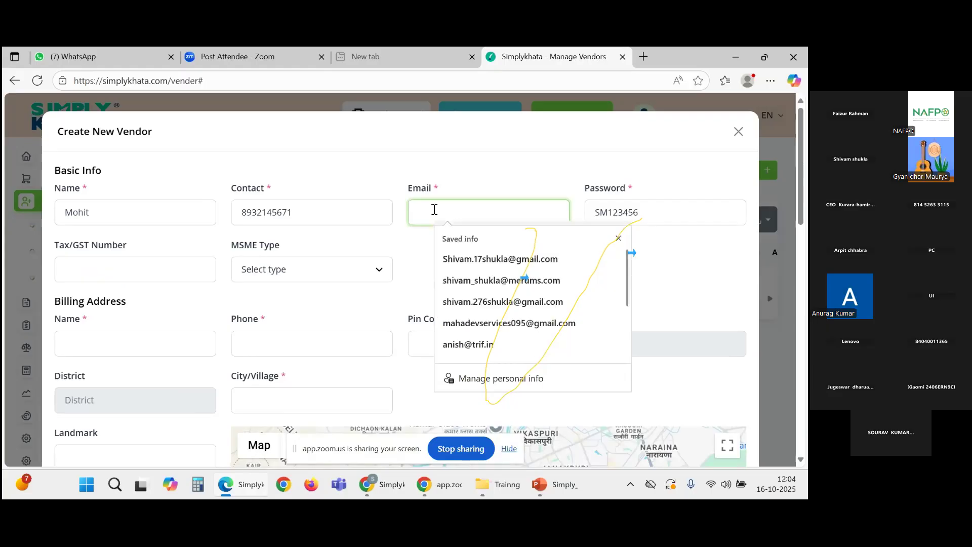
{"action": "key", "text": "Escape"}
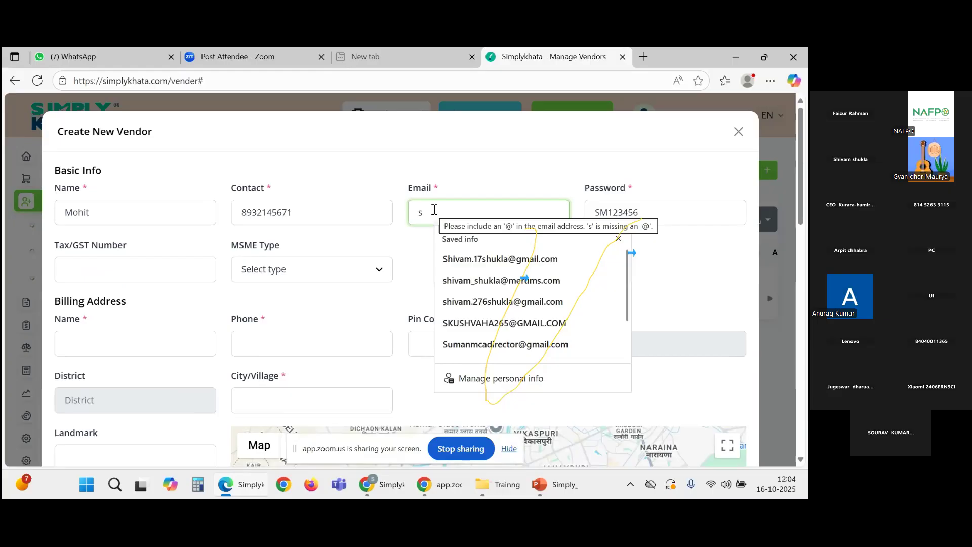
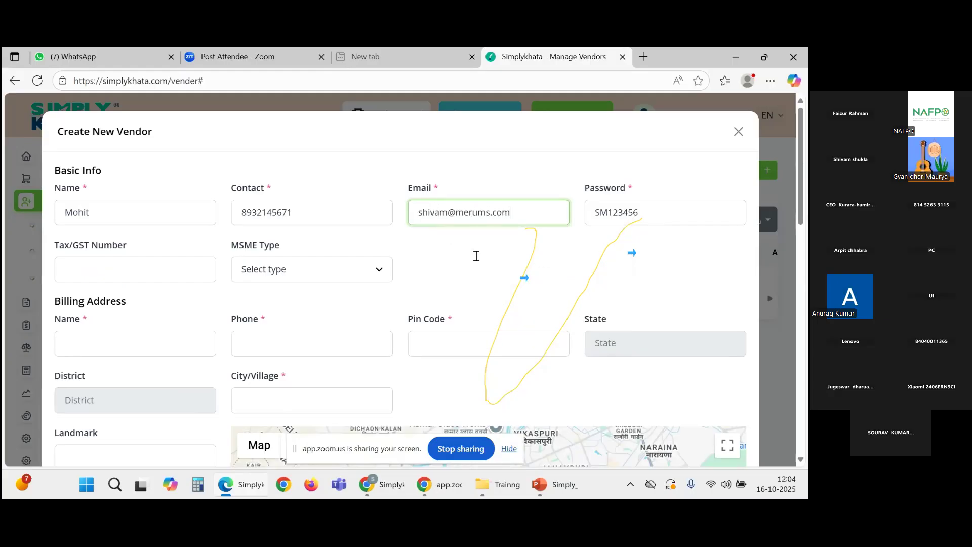
{"action": "left_click", "coordinate": [476, 256]}
Step: Check the filled-in password value, then put the cursor in the Tax/GST Number field
{"action": "scroll", "coordinate": [618, 216], "scroll_direction": "down", "scroll_amount": 1}
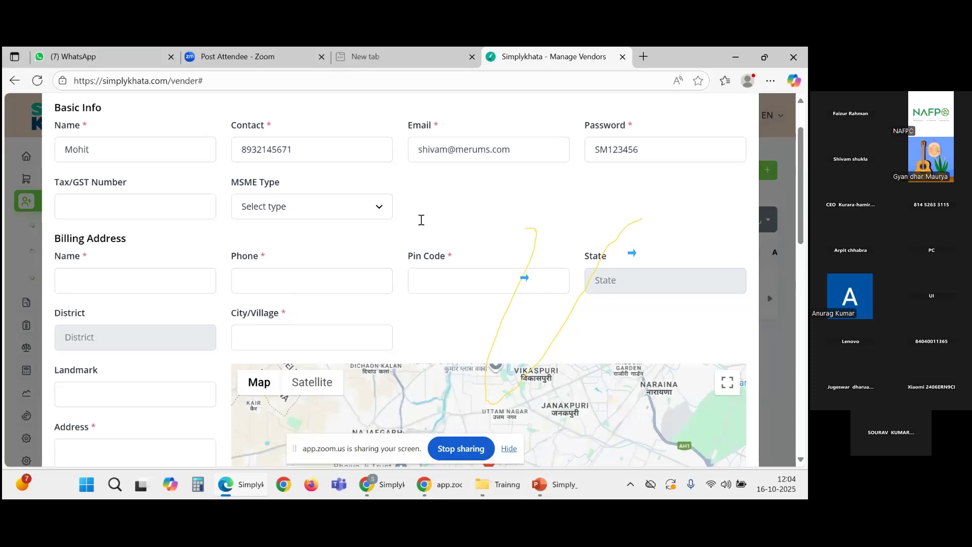
{"action": "scroll", "coordinate": [567, 276], "scroll_direction": "up", "scroll_amount": 1}
{"action": "scroll", "coordinate": [567, 276], "scroll_direction": "down", "scroll_amount": 1}
{"action": "left_click_drag", "start_coordinate": [640, 150], "coordinate": [590, 152]}
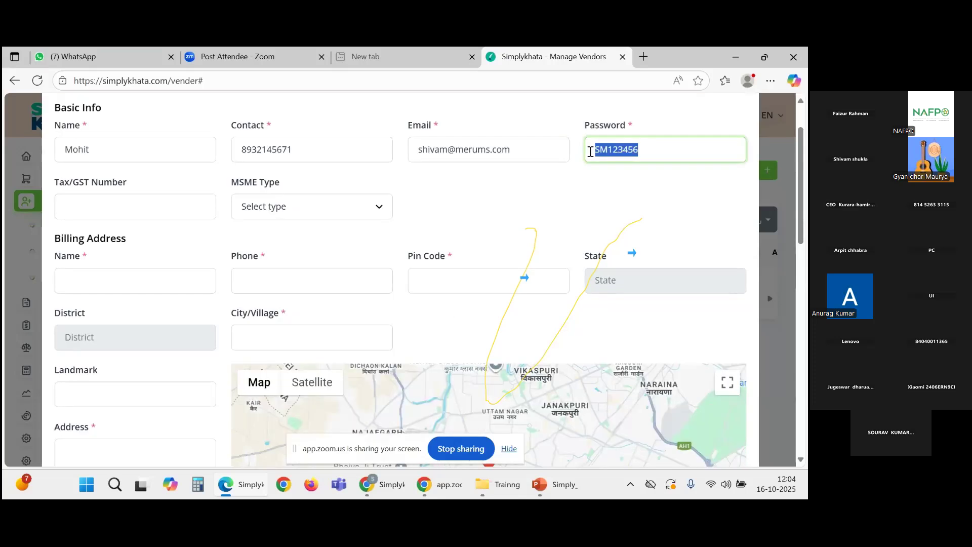
{"action": "left_click", "coordinate": [640, 171]}
{"action": "double_click", "coordinate": [651, 148]}
{"action": "scroll", "coordinate": [596, 190], "scroll_direction": "down", "scroll_amount": 1}
{"action": "left_click", "coordinate": [151, 147]}
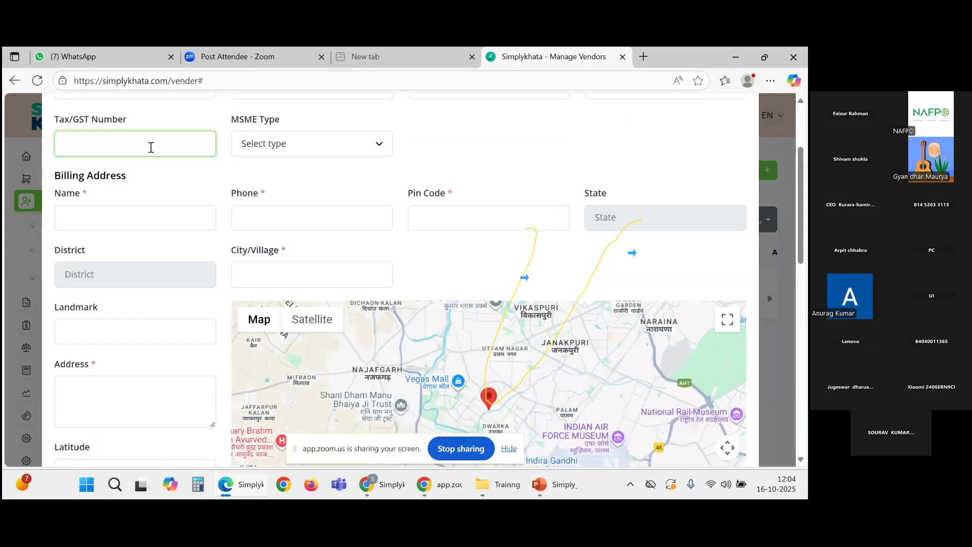
Step: Set the vendor's MSME Type to Non-MSME
{"action": "left_click", "coordinate": [274, 158]}
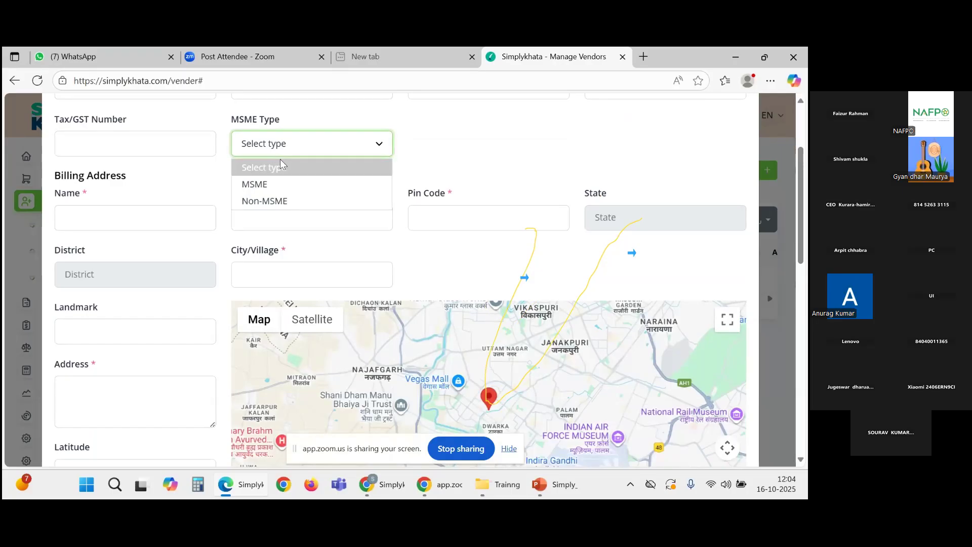
{"action": "left_click", "coordinate": [282, 203]}
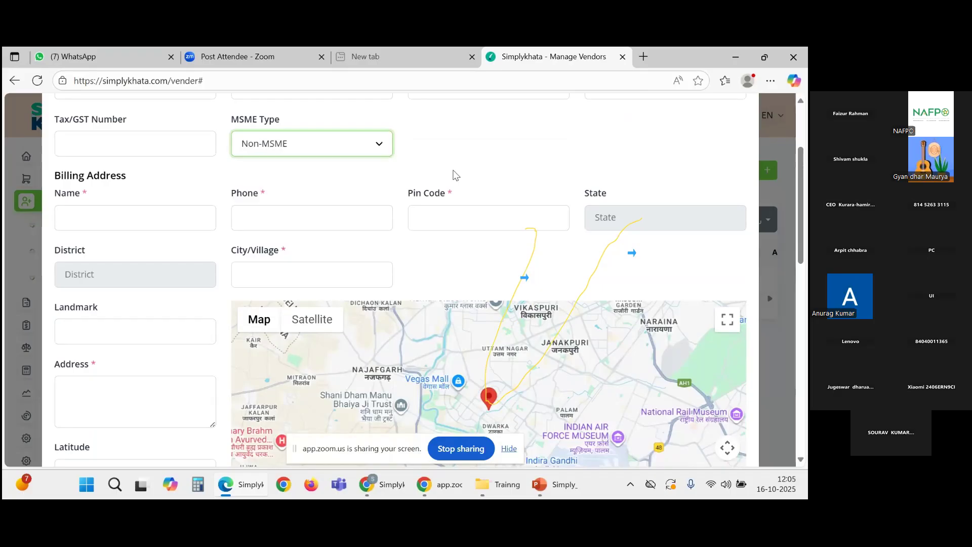
{"action": "scroll", "coordinate": [455, 174], "scroll_direction": "down", "scroll_amount": 1}
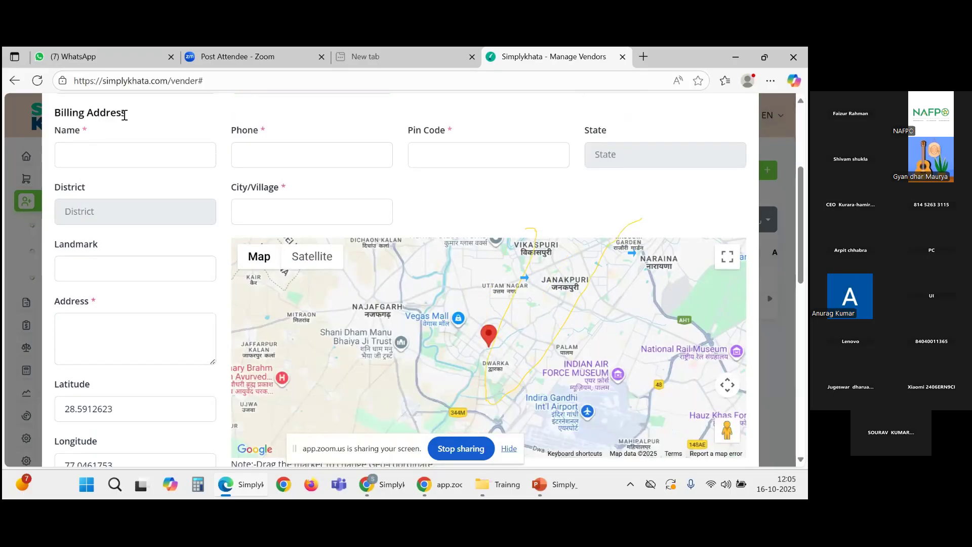
Step: Walk through the empty Billing Address fields, dismissing the saved-info suggestions
{"action": "left_click_drag", "start_coordinate": [122, 113], "coordinate": [56, 114]}
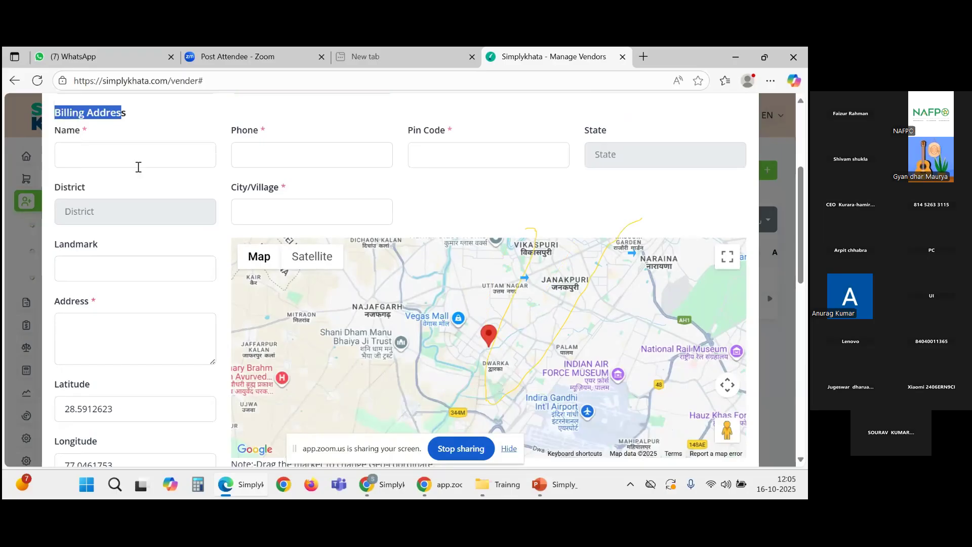
{"action": "left_click", "coordinate": [138, 167]}
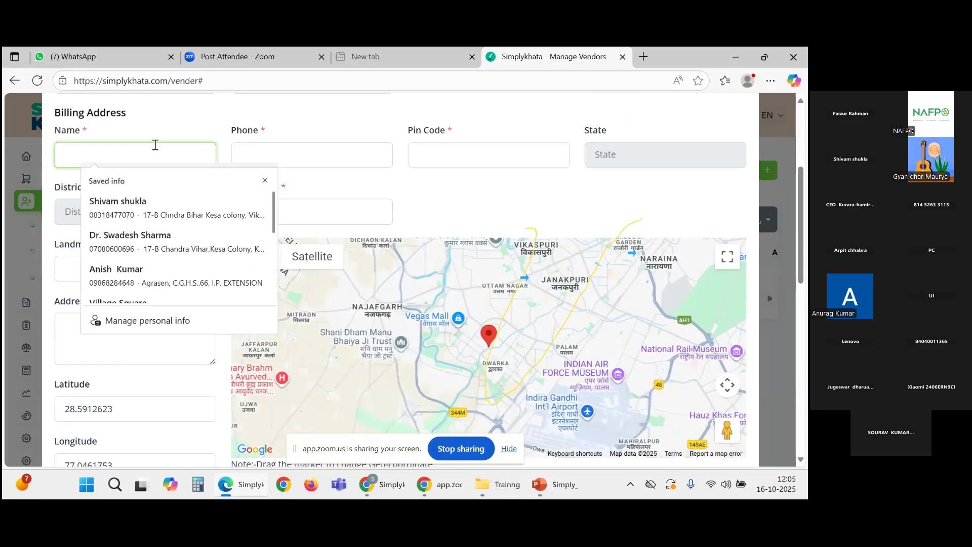
{"action": "left_click", "coordinate": [223, 147]}
{"action": "left_click", "coordinate": [176, 152]}
{"action": "left_click", "coordinate": [308, 149]}
{"action": "key", "text": "Tab"}
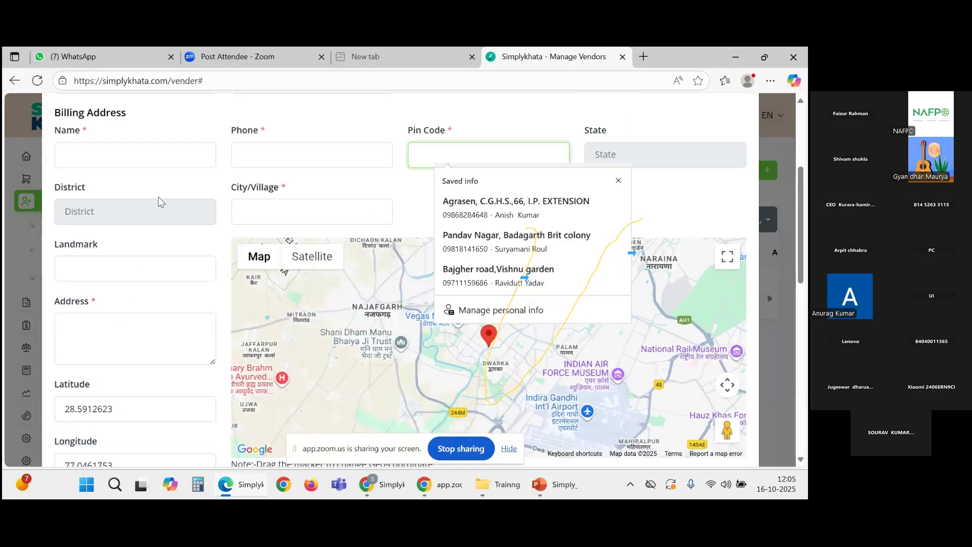
{"action": "scroll", "coordinate": [75, 260], "scroll_direction": "down", "scroll_amount": 2}
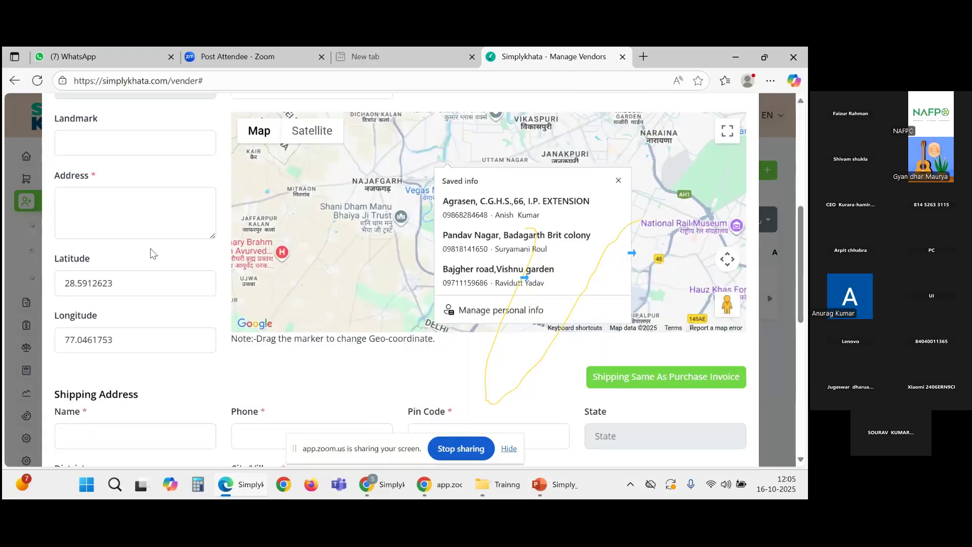
{"action": "scroll", "coordinate": [153, 253], "scroll_direction": "down", "scroll_amount": 3}
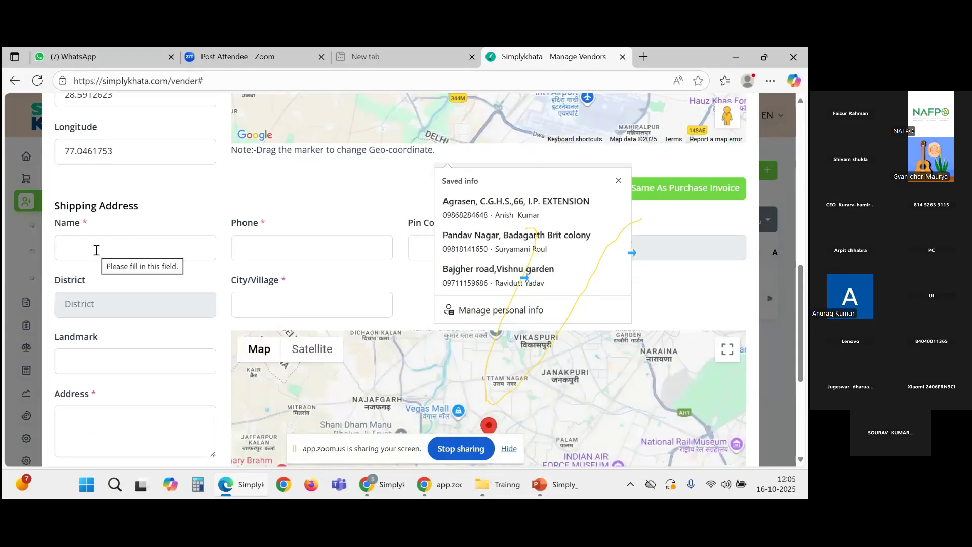
{"action": "left_click", "coordinate": [97, 250]}
{"action": "scroll", "coordinate": [96, 250], "scroll_direction": "up", "scroll_amount": 5}
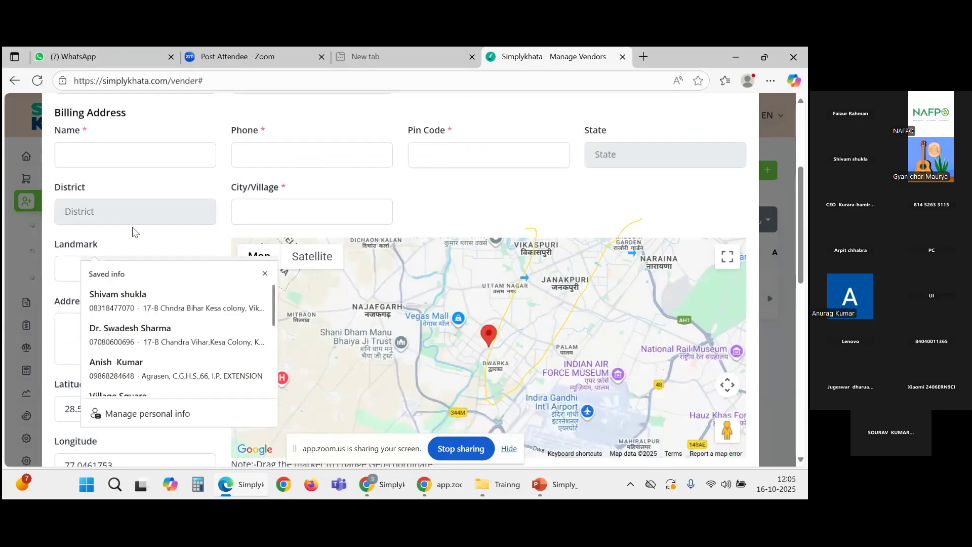
{"action": "double_click", "coordinate": [85, 111]}
{"action": "scroll", "coordinate": [98, 269], "scroll_direction": "down", "scroll_amount": 3}
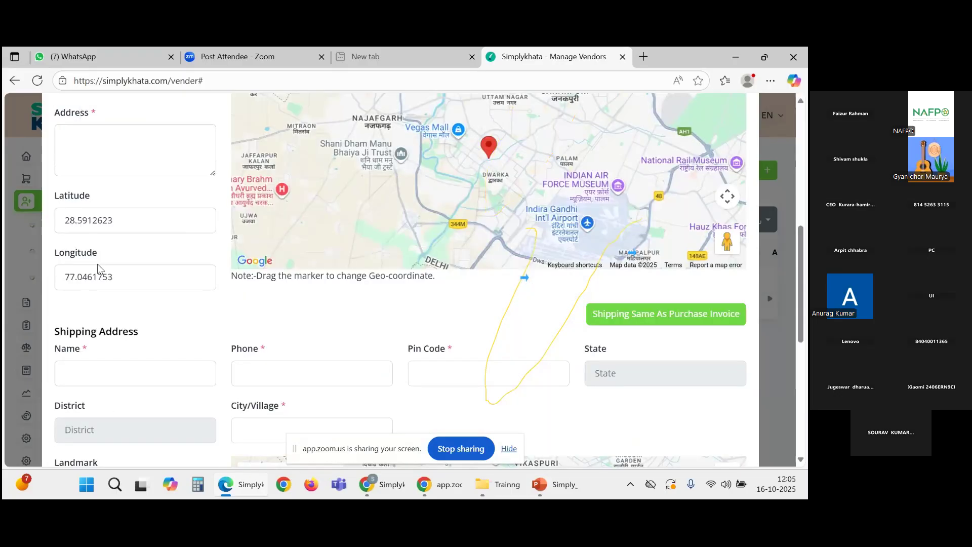
{"action": "scroll", "coordinate": [98, 268], "scroll_direction": "up", "scroll_amount": 4}
Step: Review the Billing and Shipping Address sections and return to the Name field
{"action": "left_click_drag", "start_coordinate": [149, 179], "coordinate": [50, 184]}
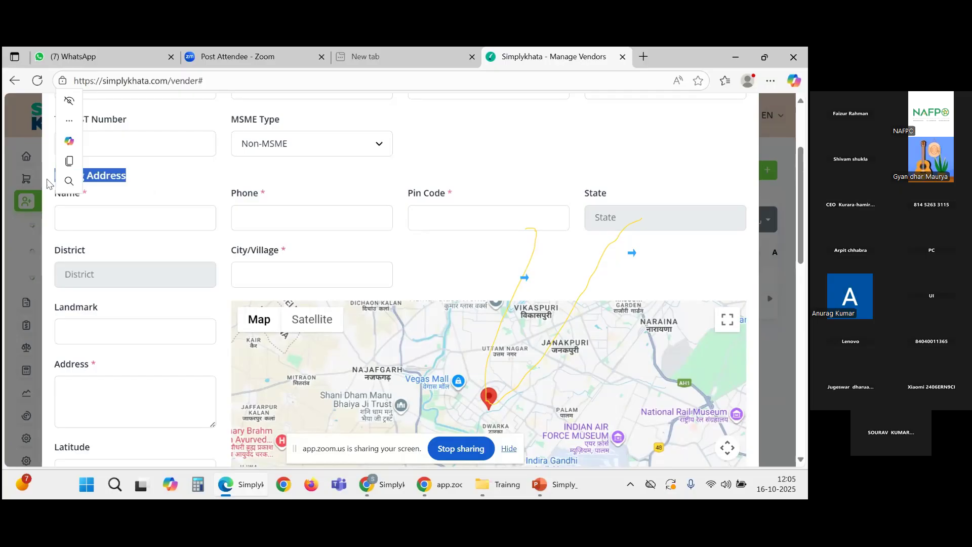
{"action": "left_click", "coordinate": [141, 220]}
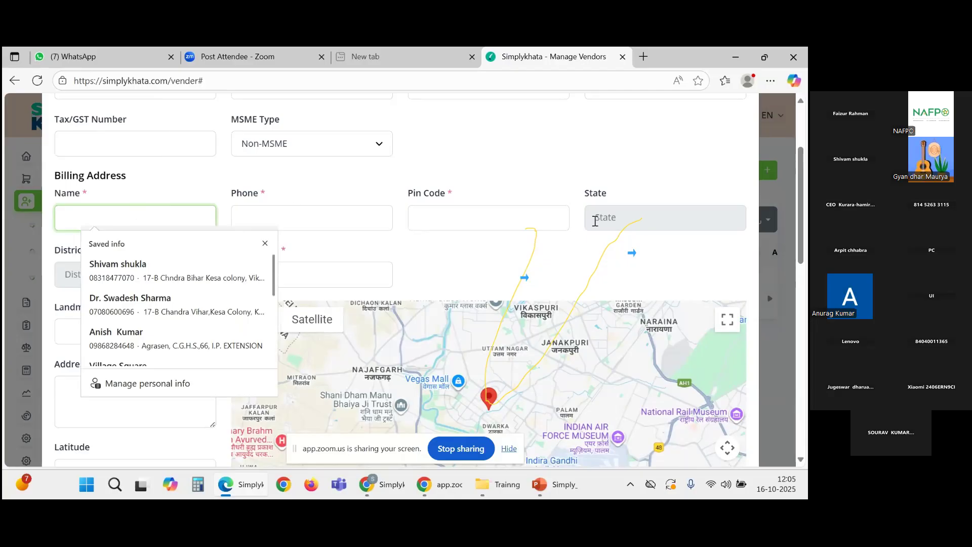
{"action": "scroll", "coordinate": [419, 373], "scroll_direction": "down", "scroll_amount": 3}
{"action": "left_click", "coordinate": [311, 400]}
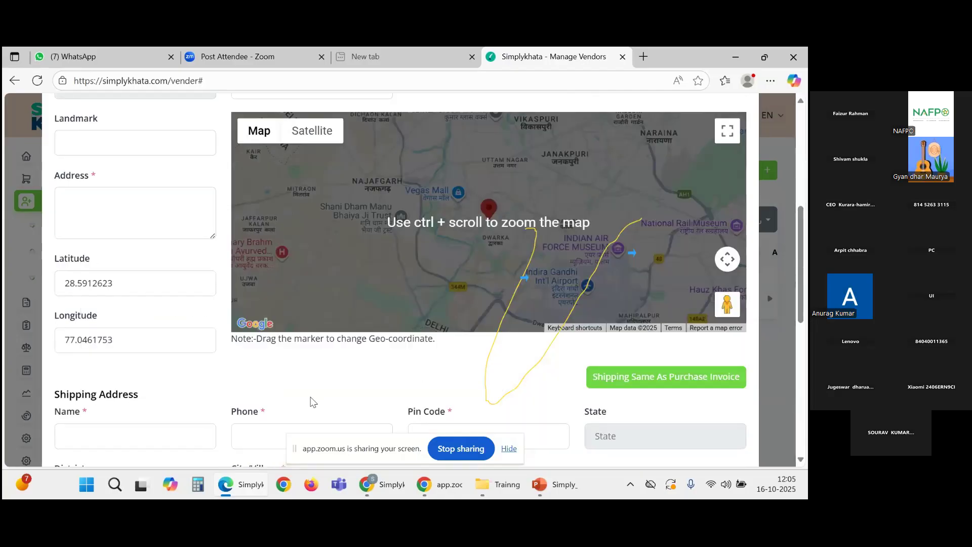
{"action": "scroll", "coordinate": [310, 400], "scroll_direction": "down", "scroll_amount": 3}
{"action": "left_click", "coordinate": [150, 248]}
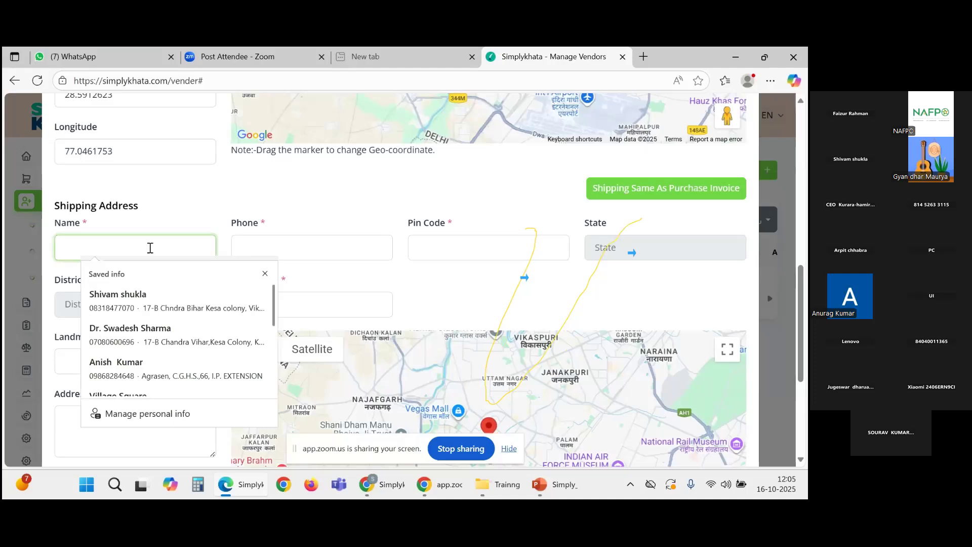
{"action": "scroll", "coordinate": [263, 232], "scroll_direction": "down", "scroll_amount": 2}
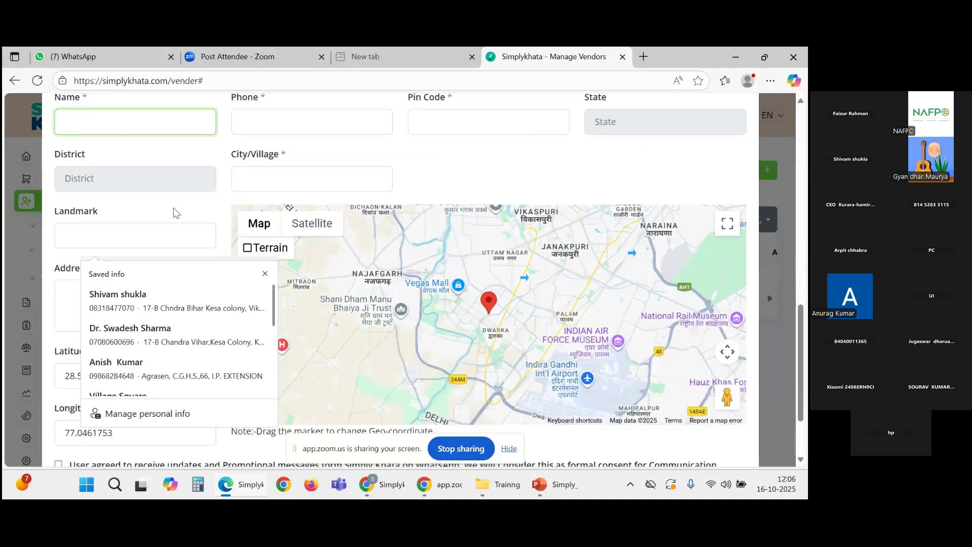
{"action": "scroll", "coordinate": [173, 212], "scroll_direction": "down", "scroll_amount": 3}
{"action": "scroll", "coordinate": [173, 211], "scroll_direction": "up", "scroll_amount": 5}
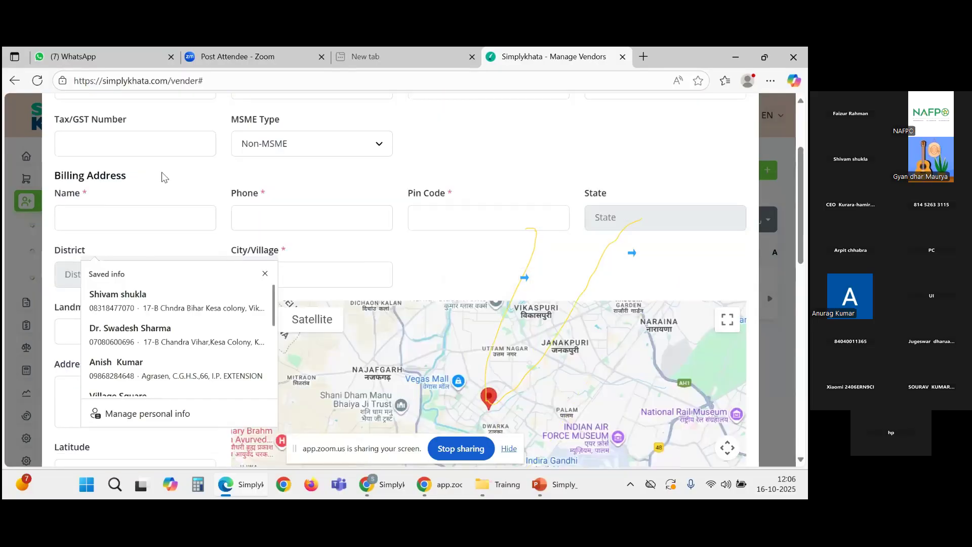
{"action": "scroll", "coordinate": [129, 221], "scroll_direction": "up", "scroll_amount": 3}
{"action": "left_click", "coordinate": [128, 221]}
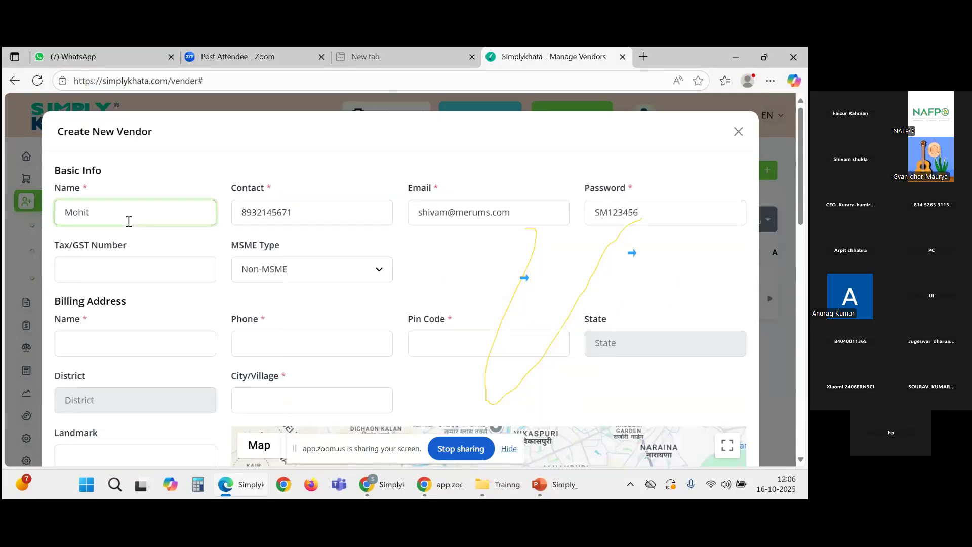
Step: Enter the billing name and paste the vendor's contact number as the billing phone
{"action": "scroll", "coordinate": [129, 222], "scroll_direction": "down", "scroll_amount": 1}
{"action": "left_click", "coordinate": [137, 273]}
{"action": "type", "text": "m"}
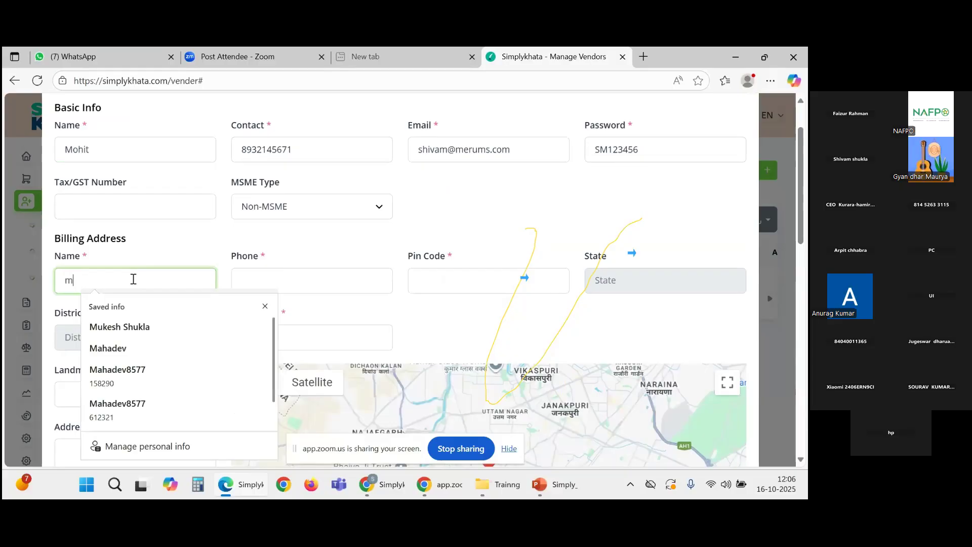
{"action": "type", "text": "ohit"}
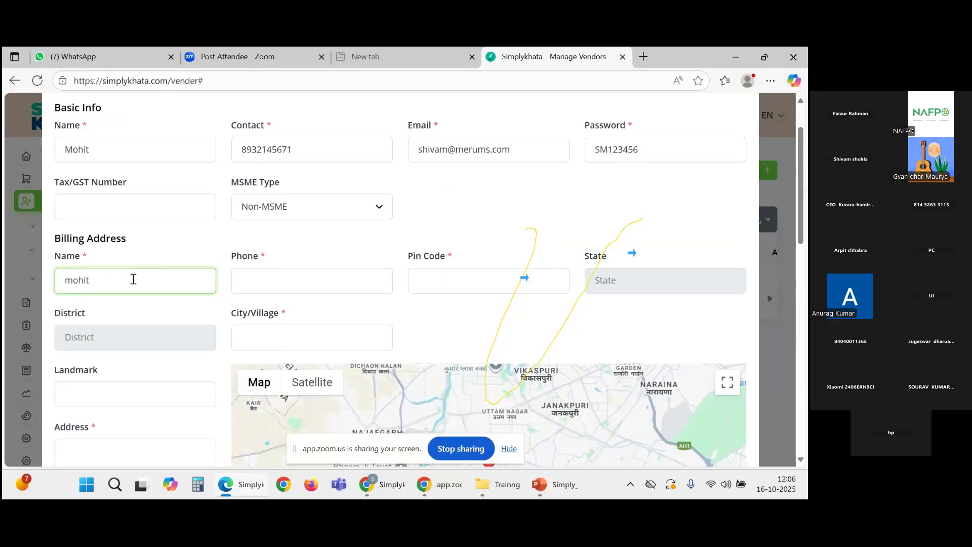
{"action": "key", "text": "Tab"}
{"action": "left_click_drag", "start_coordinate": [299, 150], "coordinate": [233, 152]}
{"action": "key", "text": "ctrl+c"}
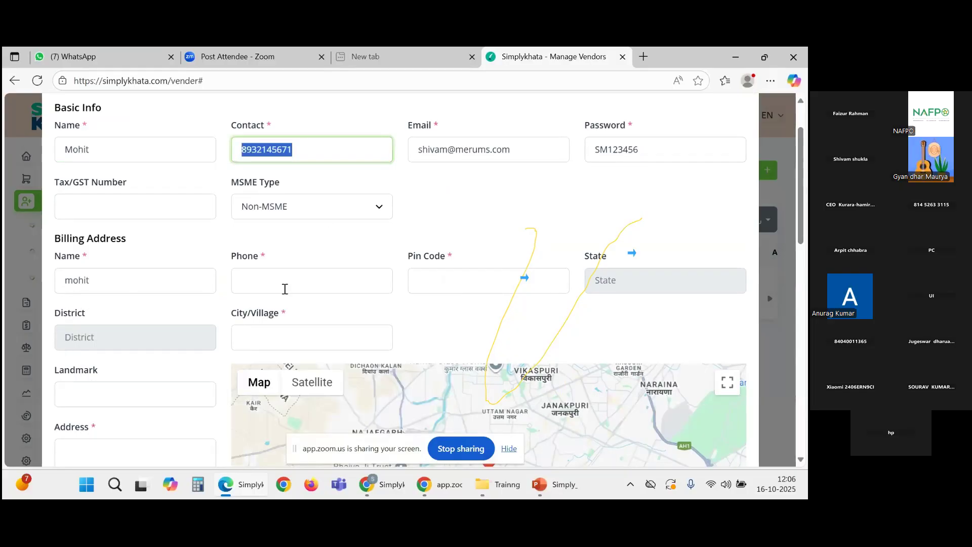
{"action": "left_click", "coordinate": [285, 289]}
{"action": "key", "text": "ctrl+v"}
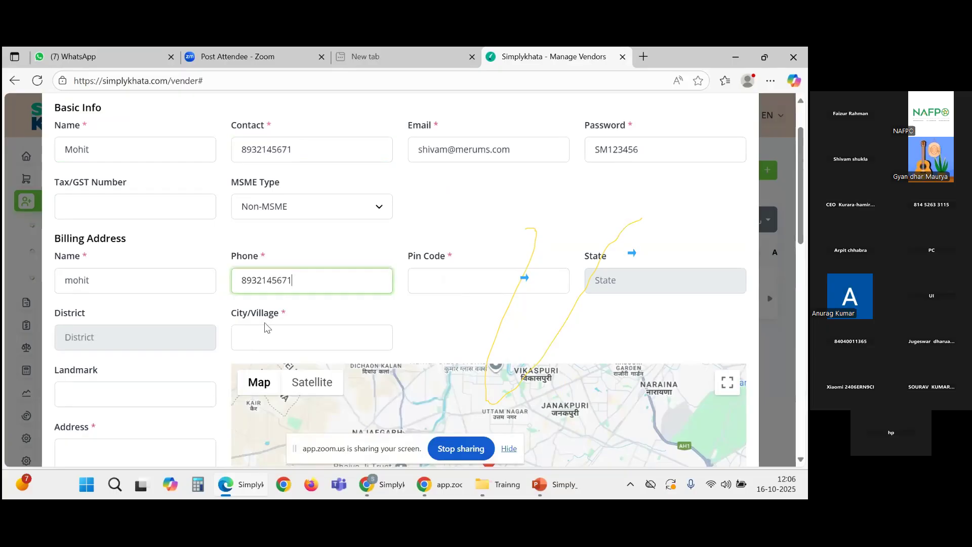
Step: Set the billing city to Delhi and enter the Delhi pin code
{"action": "left_click", "coordinate": [264, 333]}
{"action": "type", "text": "Delhi"}
{"action": "scroll", "coordinate": [383, 378], "scroll_direction": "up", "scroll_amount": 1}
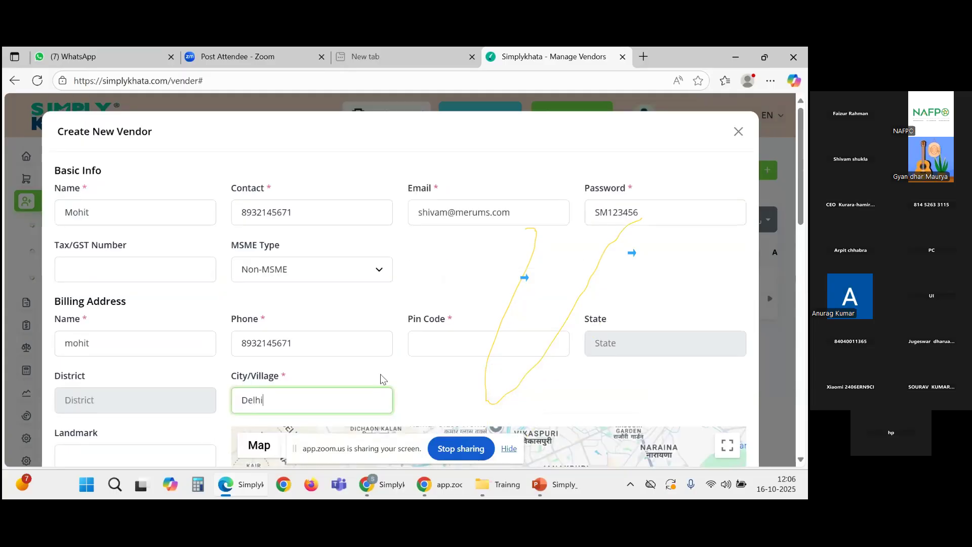
{"action": "left_click", "coordinate": [428, 344]}
{"action": "type", "text": "11003"}
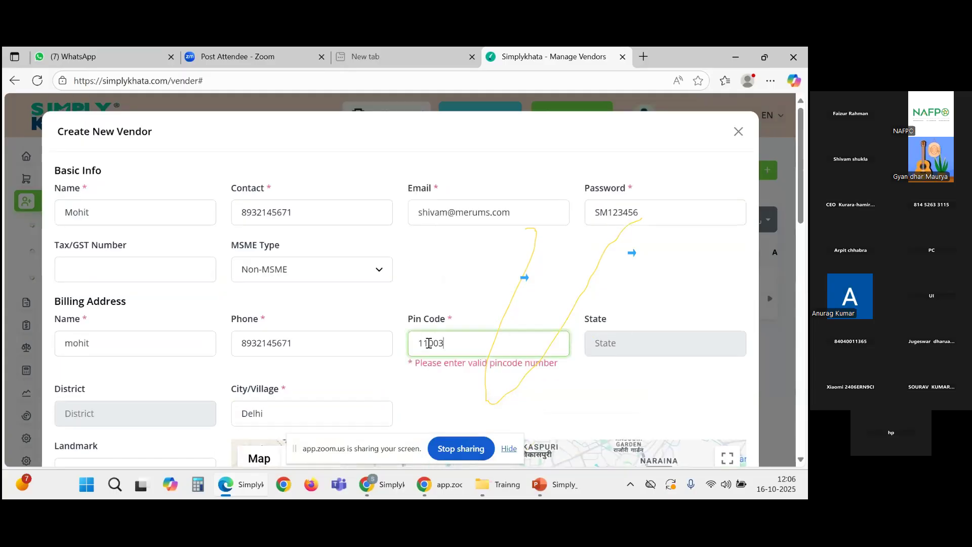
{"action": "left_click", "coordinate": [439, 344]}
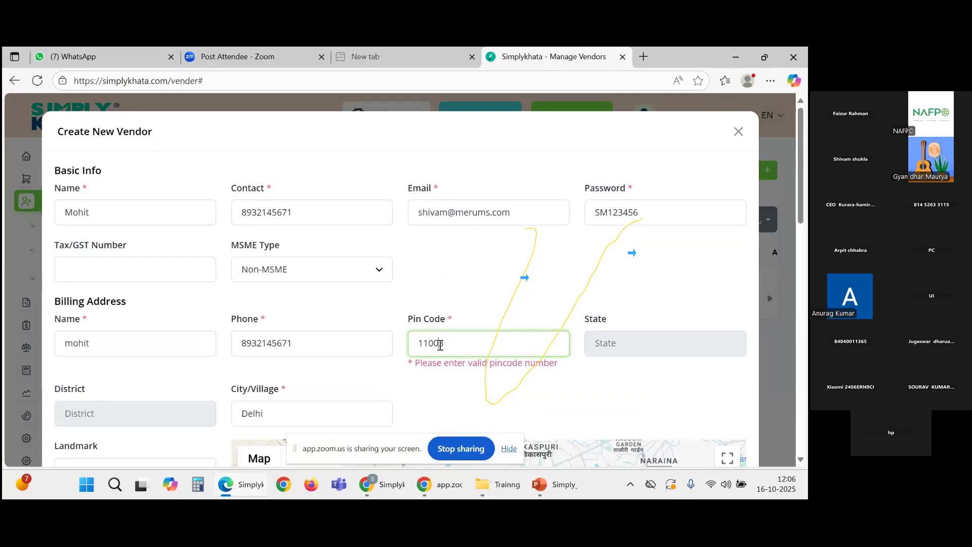
{"action": "type", "text": "0"}
{"action": "scroll", "coordinate": [333, 357], "scroll_direction": "down", "scroll_amount": 1}
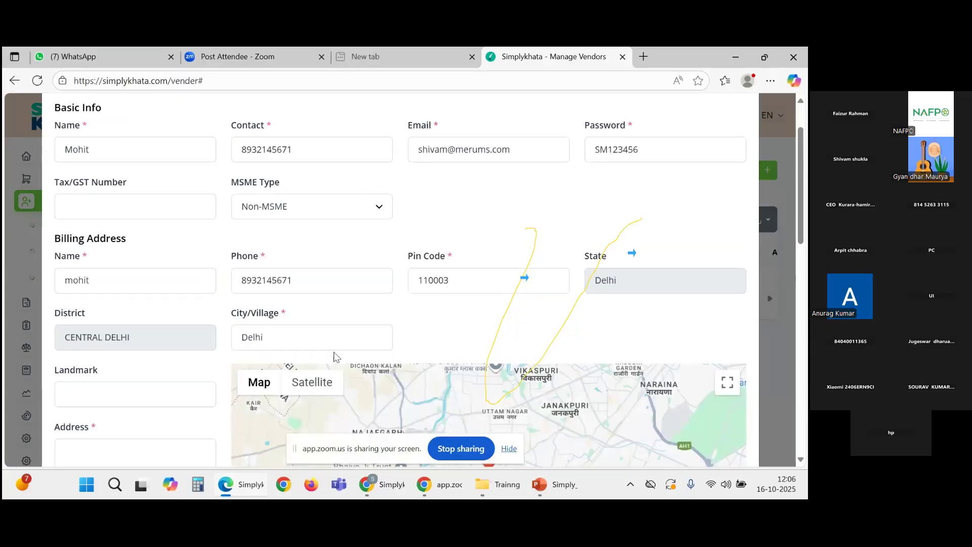
{"action": "scroll", "coordinate": [333, 357], "scroll_direction": "down", "scroll_amount": 1}
{"action": "scroll", "coordinate": [196, 281], "scroll_direction": "down", "scroll_amount": 1}
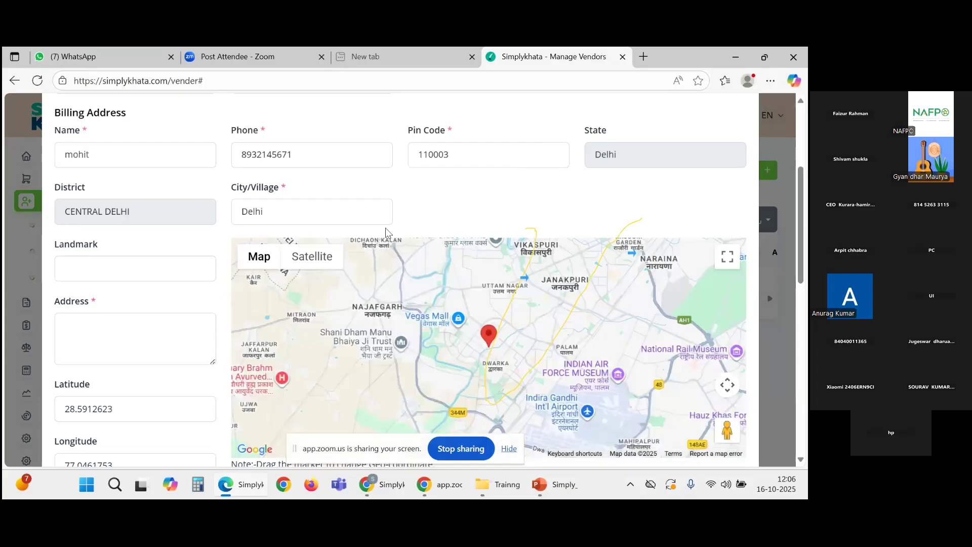
{"action": "scroll", "coordinate": [354, 248], "scroll_direction": "down", "scroll_amount": 1}
Step: Fill the billing street address from a saved suggestion, auto-setting State Delhi and District CENTRAL DELHI
{"action": "left_click", "coordinate": [140, 264]}
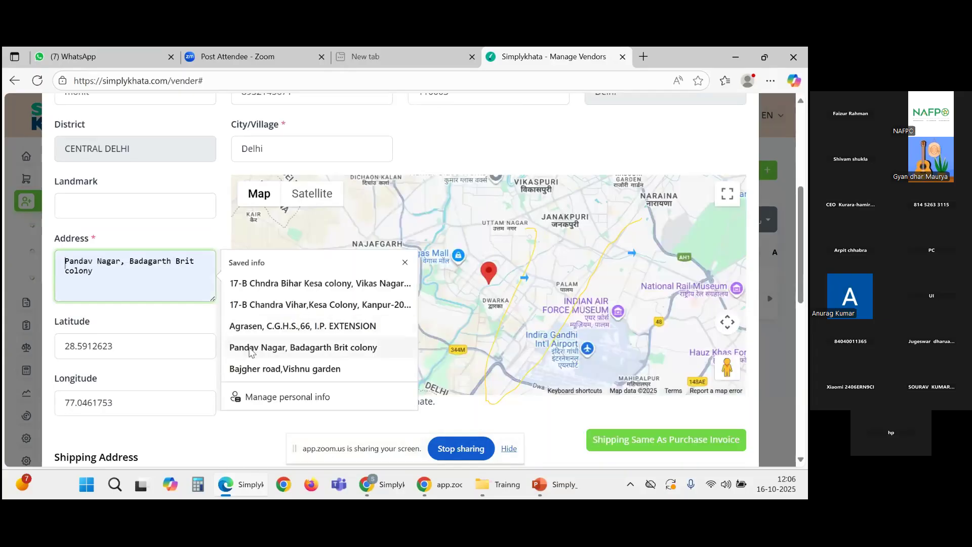
{"action": "left_click", "coordinate": [243, 326]}
{"action": "scroll", "coordinate": [127, 325], "scroll_direction": "down", "scroll_amount": 3}
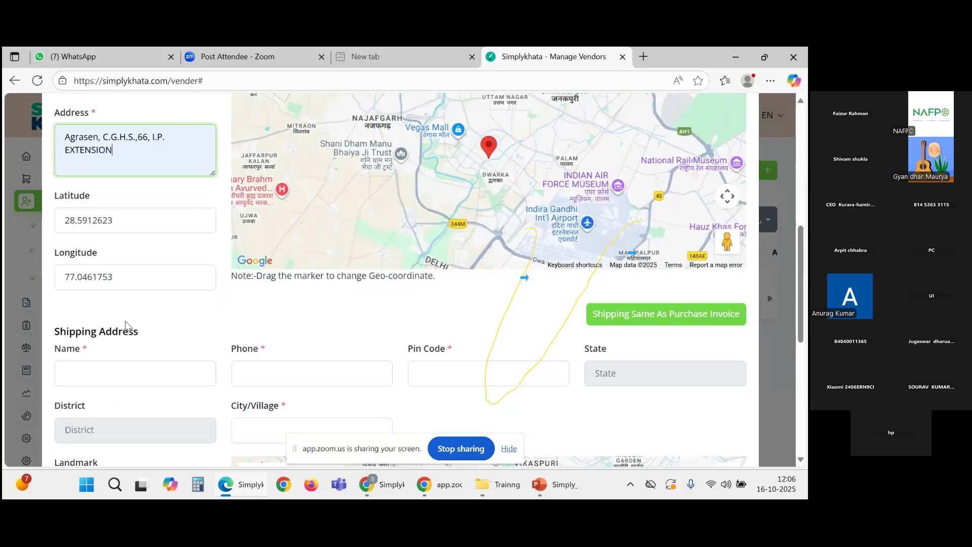
{"action": "scroll", "coordinate": [126, 323], "scroll_direction": "down", "scroll_amount": 1}
{"action": "scroll", "coordinate": [127, 321], "scroll_direction": "up", "scroll_amount": 10}
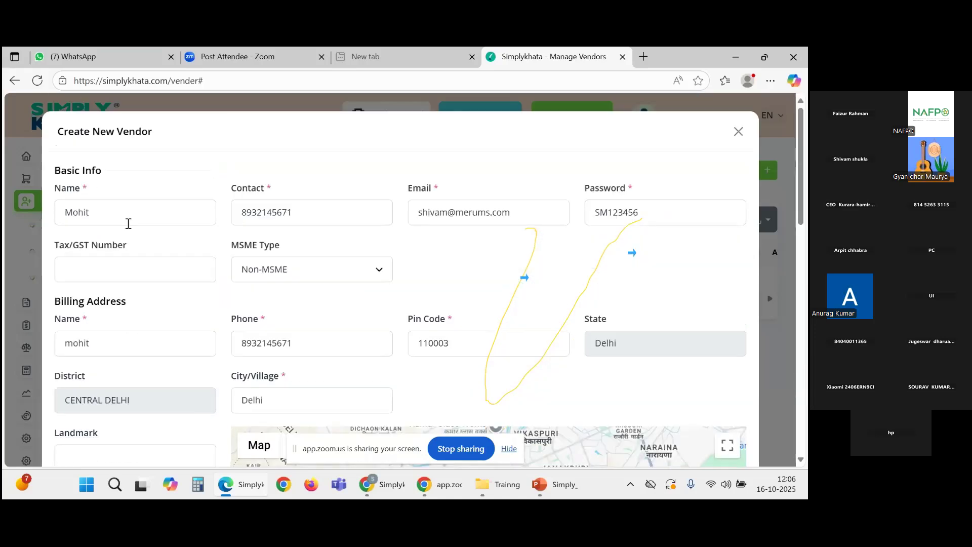
Step: Copy the vendor name and focus the shipping Name field
{"action": "left_click_drag", "start_coordinate": [128, 223], "coordinate": [44, 210]}
{"action": "scroll", "coordinate": [141, 352], "scroll_direction": "down", "scroll_amount": 7}
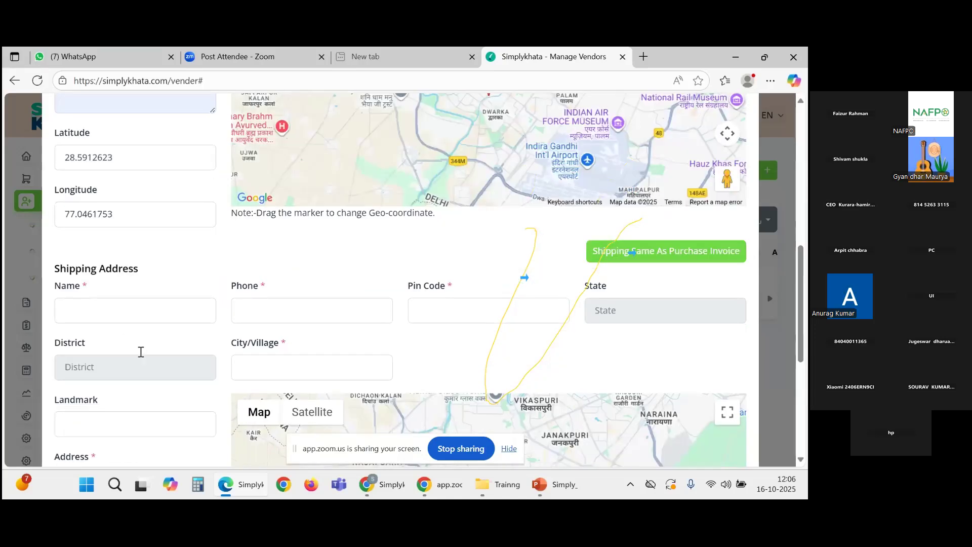
{"action": "left_click", "coordinate": [138, 317]}
{"action": "scroll", "coordinate": [243, 319], "scroll_direction": "up", "scroll_amount": 4}
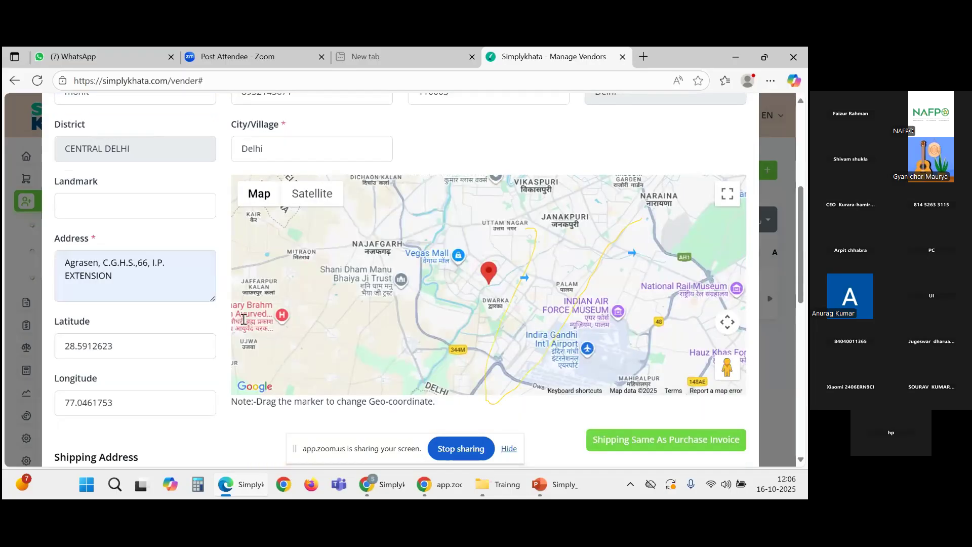
{"action": "scroll", "coordinate": [306, 269], "scroll_direction": "up", "scroll_amount": 4}
Step: Fill the shipping phone from the billing phone, plus the Delhi pin code and city
{"action": "left_click_drag", "start_coordinate": [304, 278], "coordinate": [226, 292]}
{"action": "key", "text": "ctrl+c"}
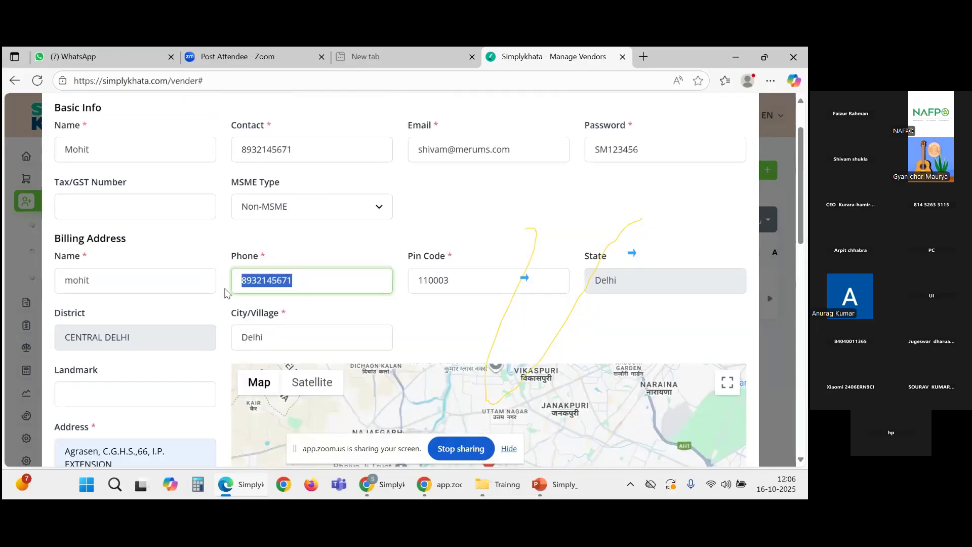
{"action": "scroll", "coordinate": [227, 293], "scroll_direction": "down", "scroll_amount": 4}
{"action": "scroll", "coordinate": [330, 338], "scroll_direction": "down", "scroll_amount": 3}
{"action": "left_click", "coordinate": [306, 376]}
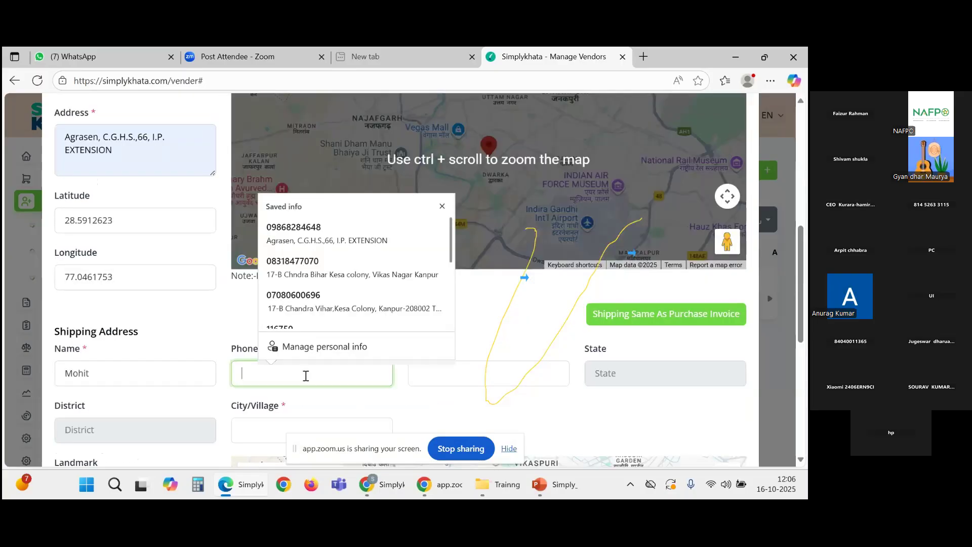
{"action": "key", "text": "ctrl+v"}
{"action": "left_click", "coordinate": [526, 382]}
{"action": "type", "text": "110"}
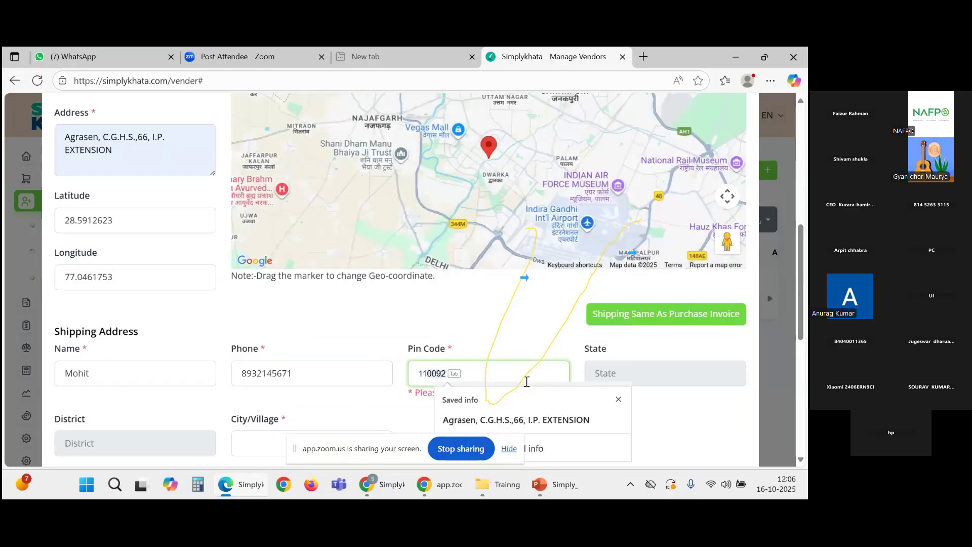
{"action": "type", "text": "003"}
{"action": "left_click", "coordinate": [285, 417]}
{"action": "scroll", "coordinate": [286, 384], "scroll_direction": "down", "scroll_amount": 3}
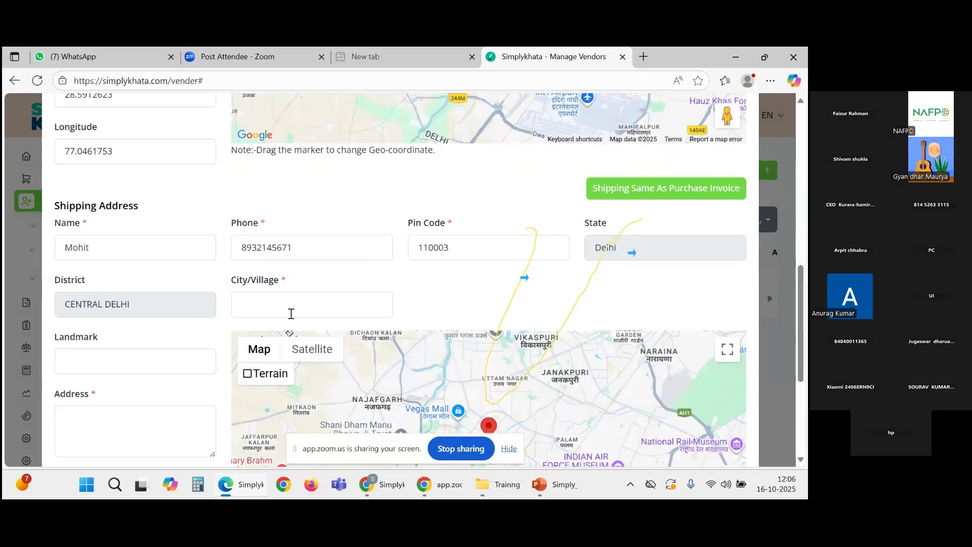
{"action": "left_click", "coordinate": [292, 309]}
{"action": "type", "text": "dek"}
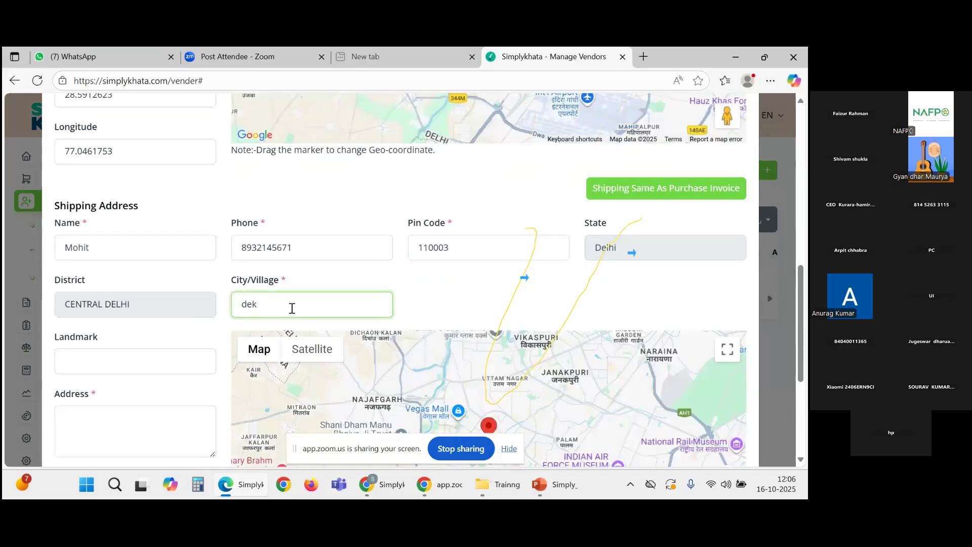
{"action": "type", "text": "hi"}
{"action": "scroll", "coordinate": [468, 294], "scroll_direction": "down", "scroll_amount": 4}
{"action": "scroll", "coordinate": [468, 293], "scroll_direction": "down", "scroll_amount": 1}
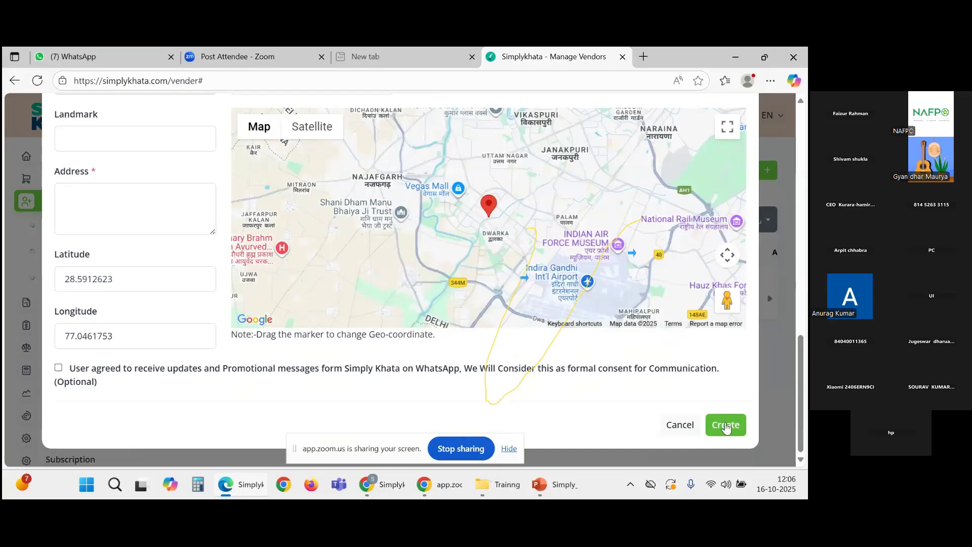
Step: After a failed save attempt, paste the street address into the required shipping Address box
{"action": "left_click", "coordinate": [726, 425]}
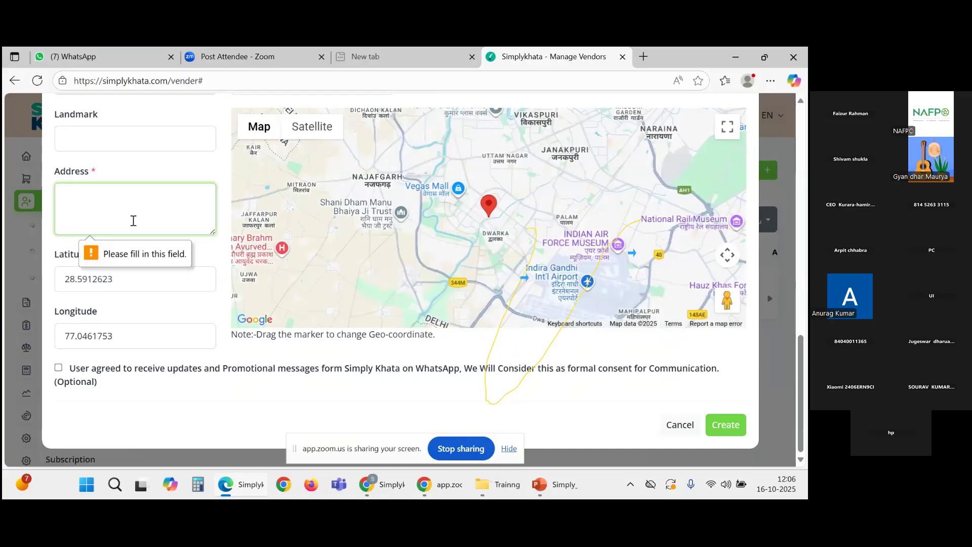
{"action": "left_click", "coordinate": [136, 205]}
{"action": "key", "text": "ctrl+v"}
{"action": "left_click_drag", "start_coordinate": [137, 205], "coordinate": [51, 206]}
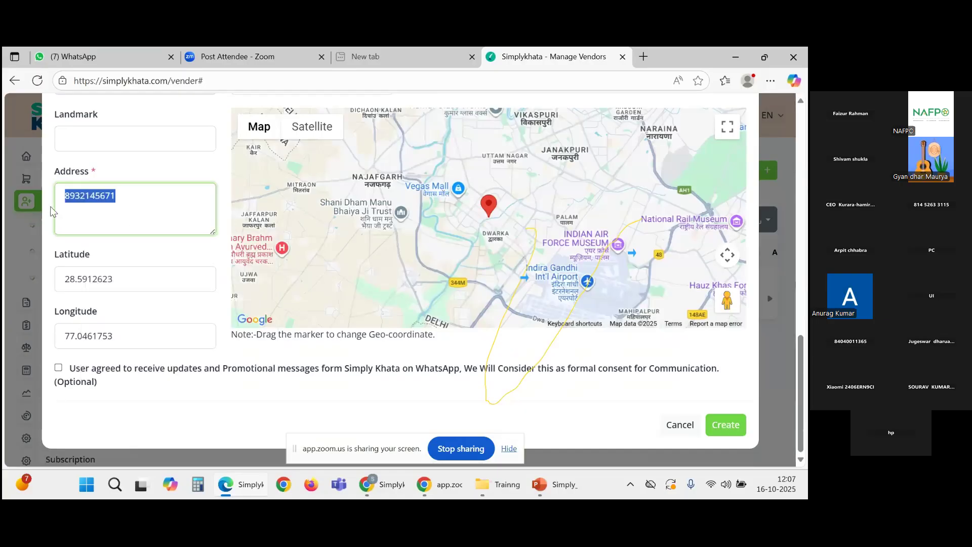
{"action": "key", "text": "BackSpace"}
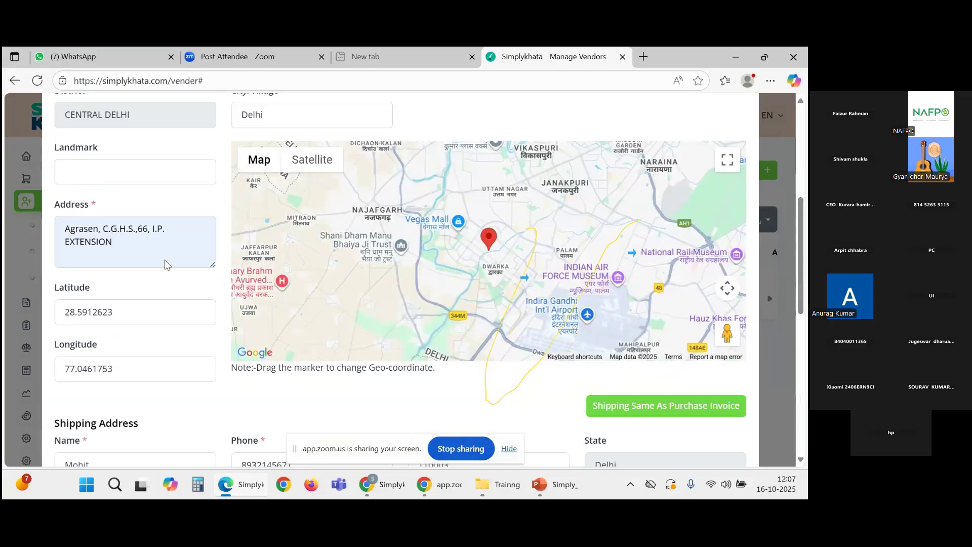
{"action": "scroll", "coordinate": [168, 264], "scroll_direction": "up", "scroll_amount": 2}
{"action": "triple_click", "coordinate": [67, 353]}
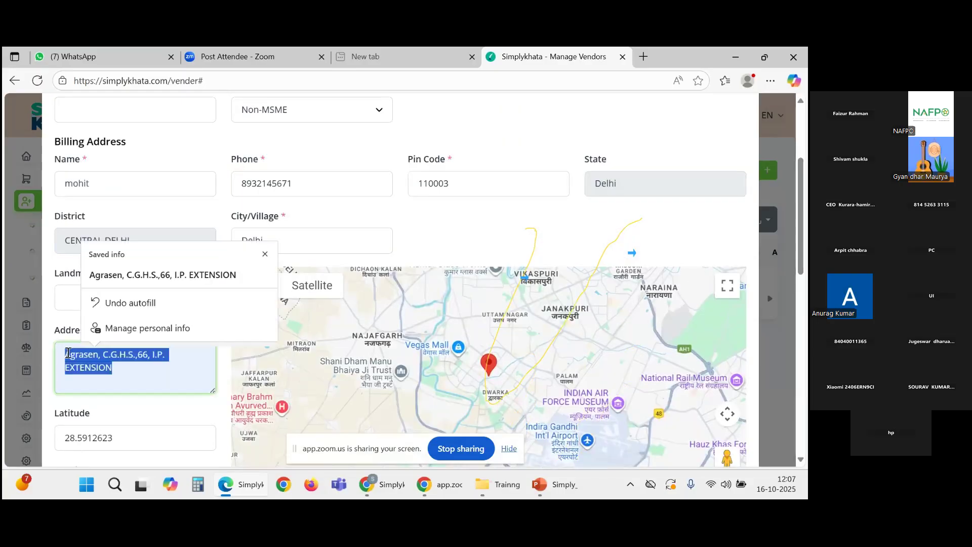
{"action": "scroll", "coordinate": [120, 412], "scroll_direction": "down", "scroll_amount": 4}
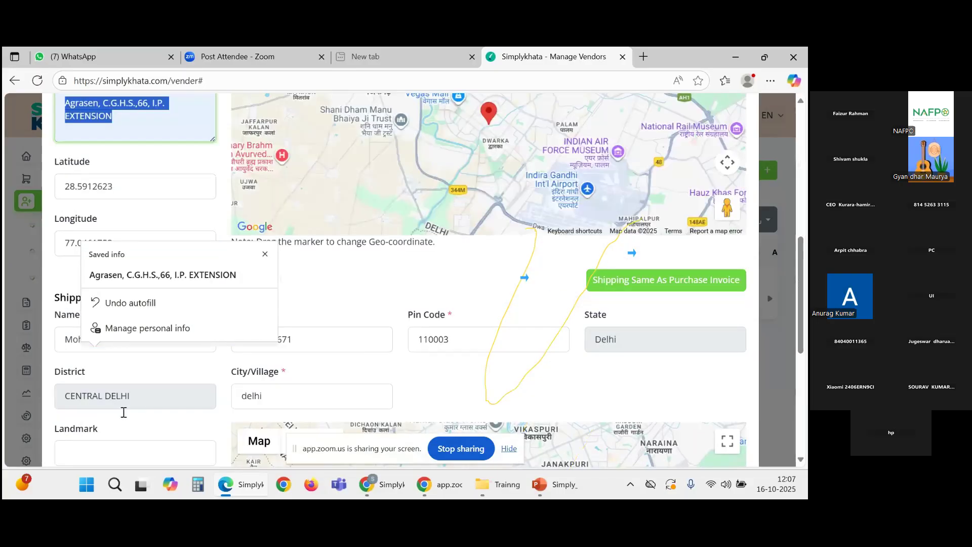
{"action": "scroll", "coordinate": [72, 359], "scroll_direction": "down", "scroll_amount": 3}
{"action": "left_click", "coordinate": [72, 355]}
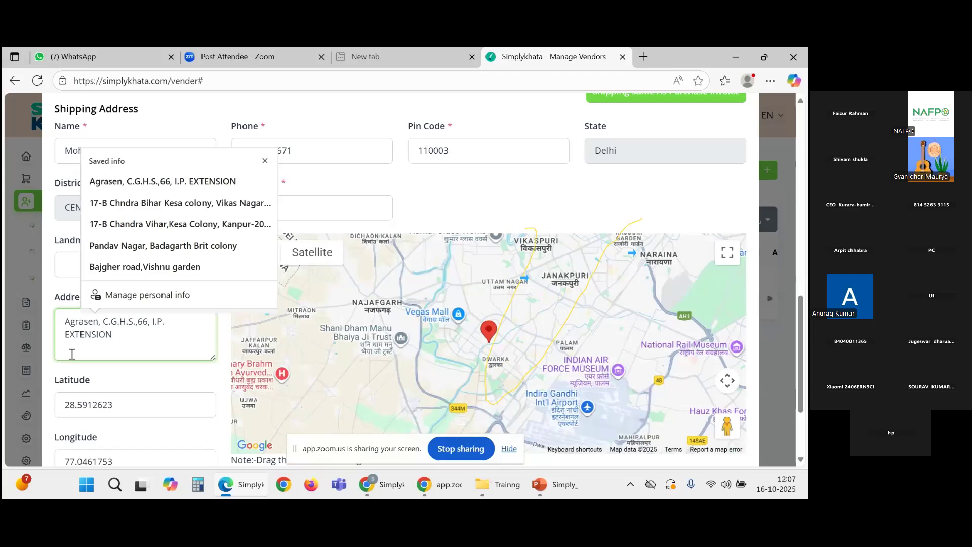
{"action": "scroll", "coordinate": [605, 412], "scroll_direction": "down", "scroll_amount": 2}
Step: Save the vendor, check its #VEND00001 row in Manage Vendors, and expand the Purchase menu
{"action": "left_click", "coordinate": [734, 430]}
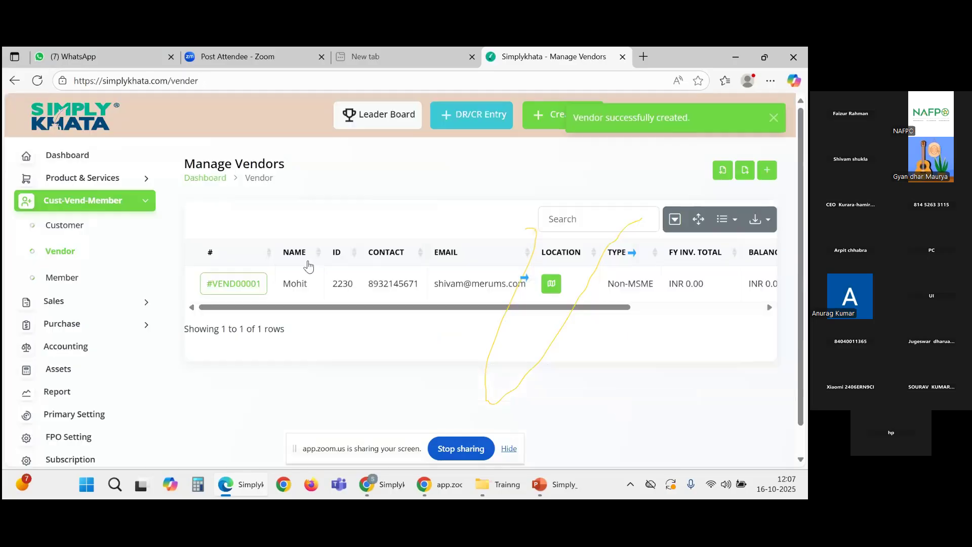
{"action": "mouse_move", "coordinate": [386, 308]}
{"action": "left_mouse_down"}
{"action": "mouse_move", "coordinate": [554, 313]}
{"action": "mouse_move", "coordinate": [376, 324]}
{"action": "left_mouse_up"}
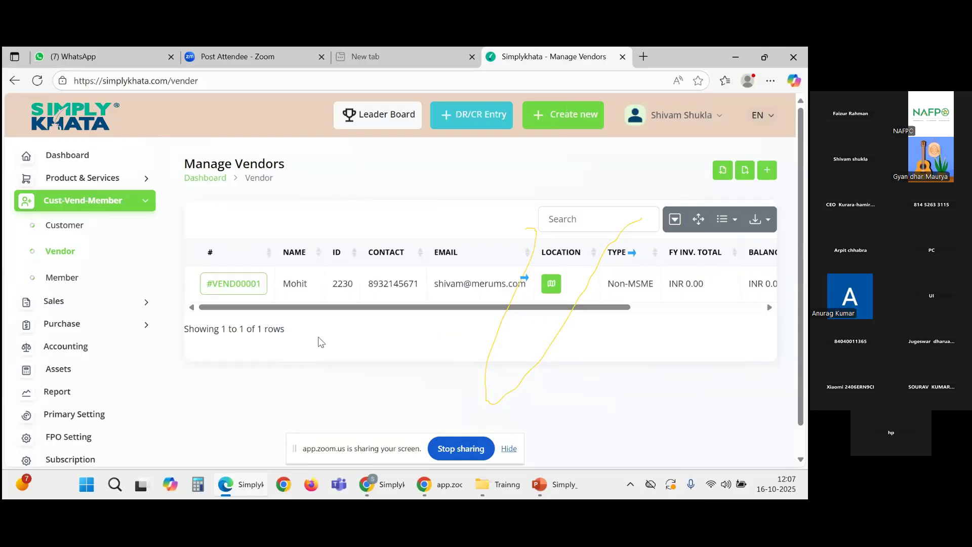
{"action": "left_click_drag", "start_coordinate": [353, 309], "coordinate": [258, 309]}
{"action": "left_click_drag", "start_coordinate": [614, 316], "coordinate": [735, 311]}
{"action": "scroll", "coordinate": [334, 342], "scroll_direction": "down", "scroll_amount": 1}
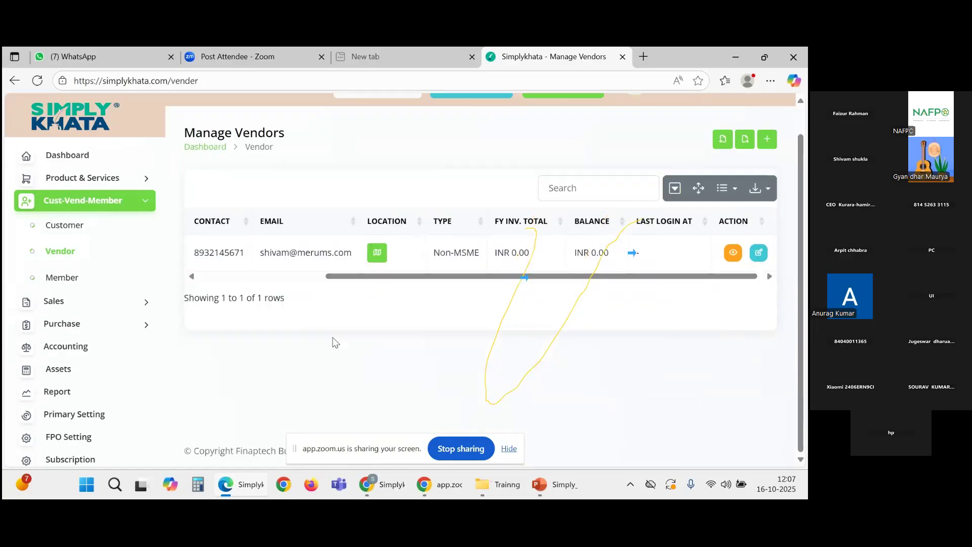
{"action": "scroll", "coordinate": [334, 342], "scroll_direction": "up", "scroll_amount": 1}
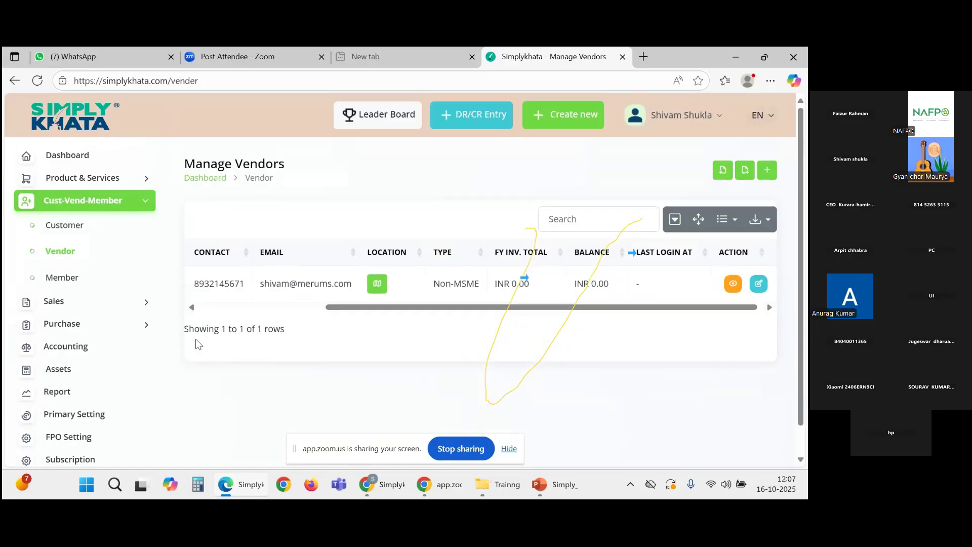
{"action": "left_click", "coordinate": [131, 322]}
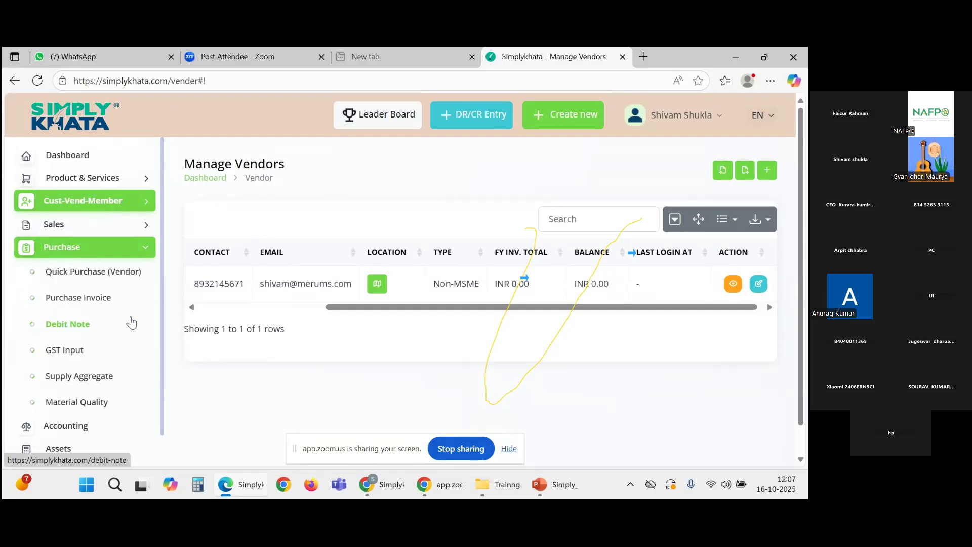
Step: Open Quick Purchase (Vendor) and look over its mobile number and vendor name fields
{"action": "left_click", "coordinate": [103, 282]}
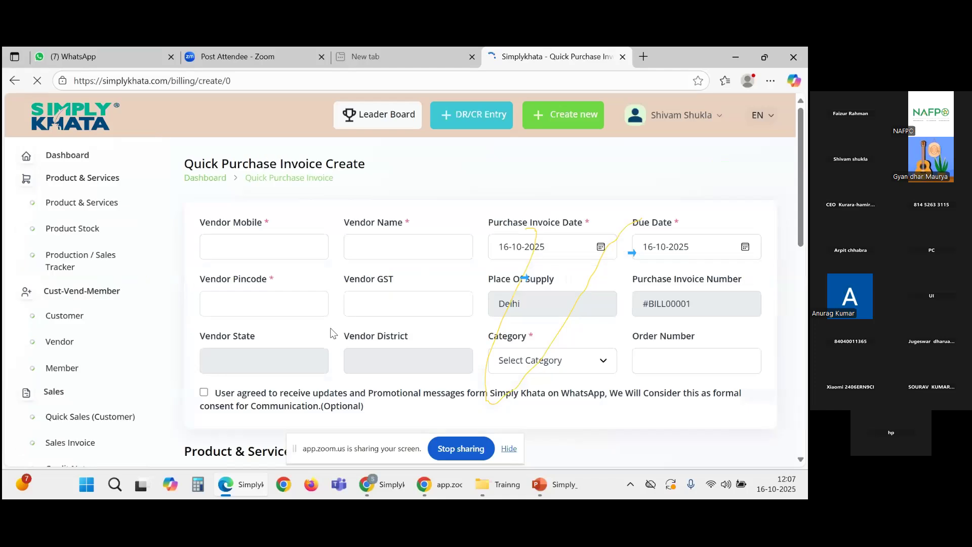
{"action": "scroll", "coordinate": [232, 334], "scroll_direction": "down", "scroll_amount": 5}
{"action": "scroll", "coordinate": [232, 329], "scroll_direction": "up", "scroll_amount": 5}
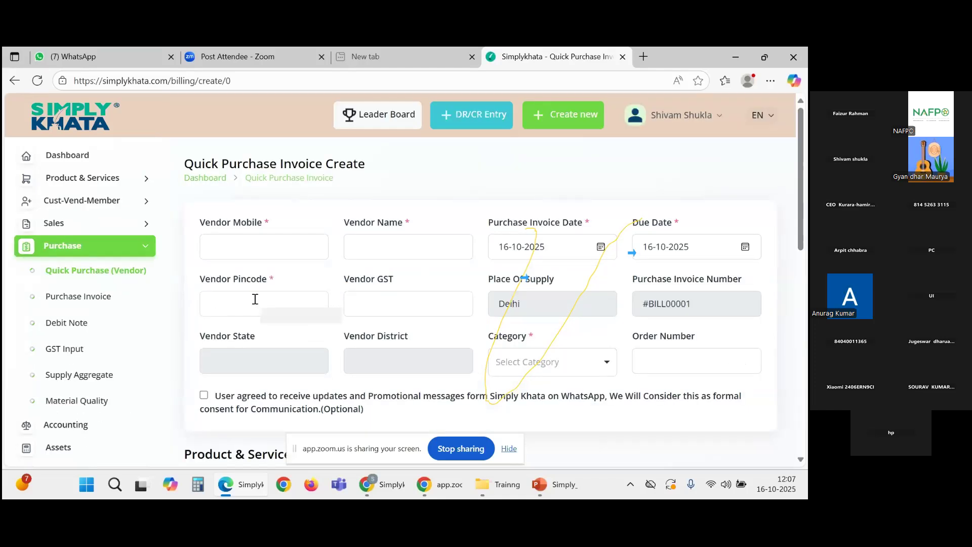
{"action": "left_click", "coordinate": [238, 240]}
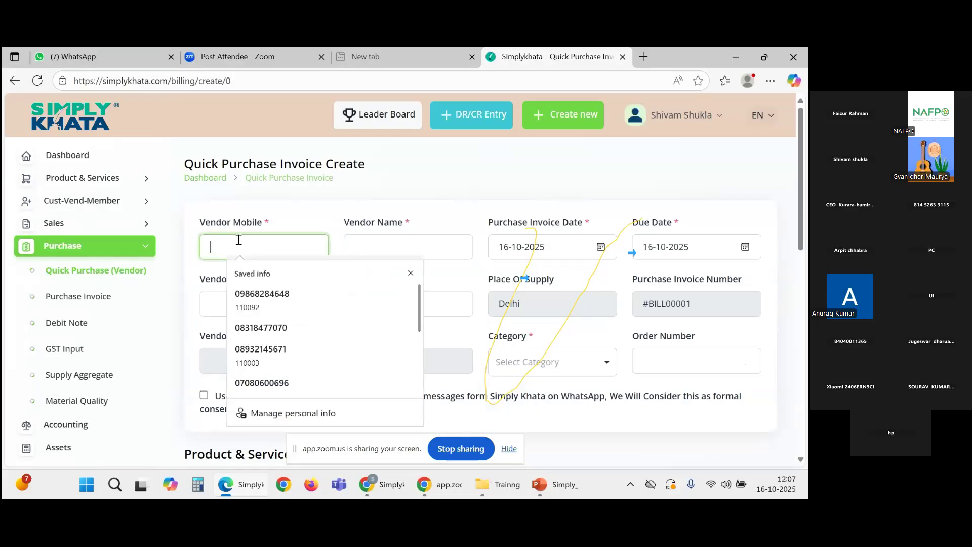
{"action": "key", "text": "Tab"}
{"action": "scroll", "coordinate": [479, 267], "scroll_direction": "down", "scroll_amount": 3}
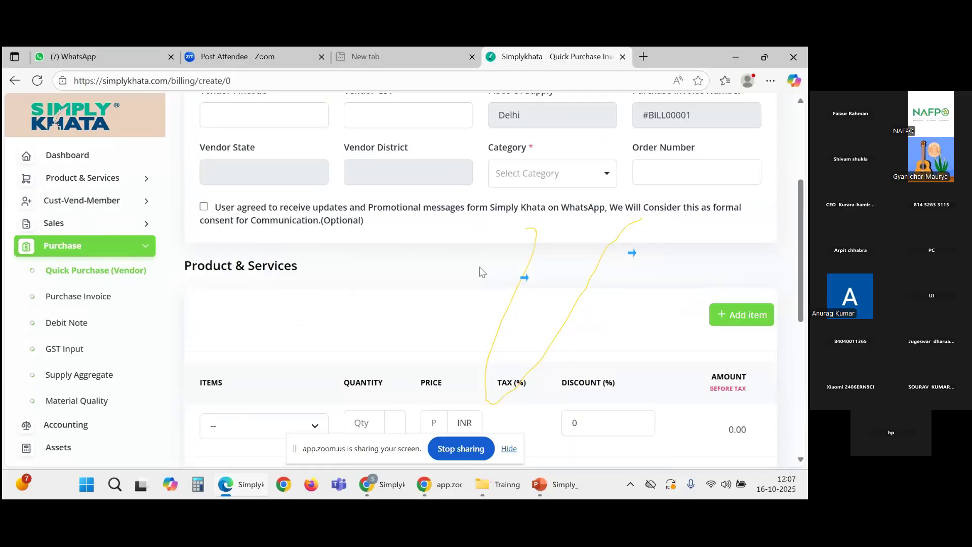
{"action": "scroll", "coordinate": [479, 267], "scroll_direction": "down", "scroll_amount": 2}
{"action": "scroll", "coordinate": [384, 313], "scroll_direction": "up", "scroll_amount": 5}
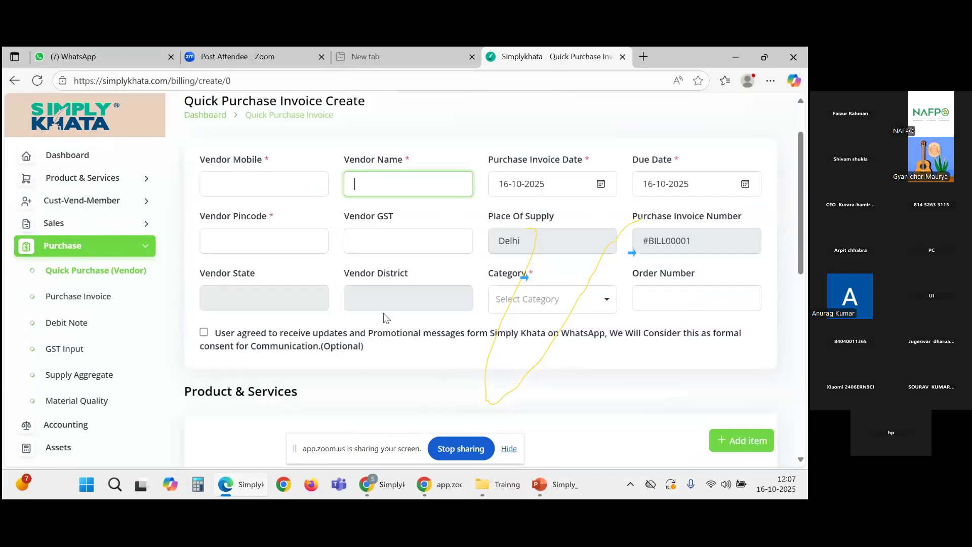
{"action": "scroll", "coordinate": [384, 313], "scroll_direction": "up", "scroll_amount": 1}
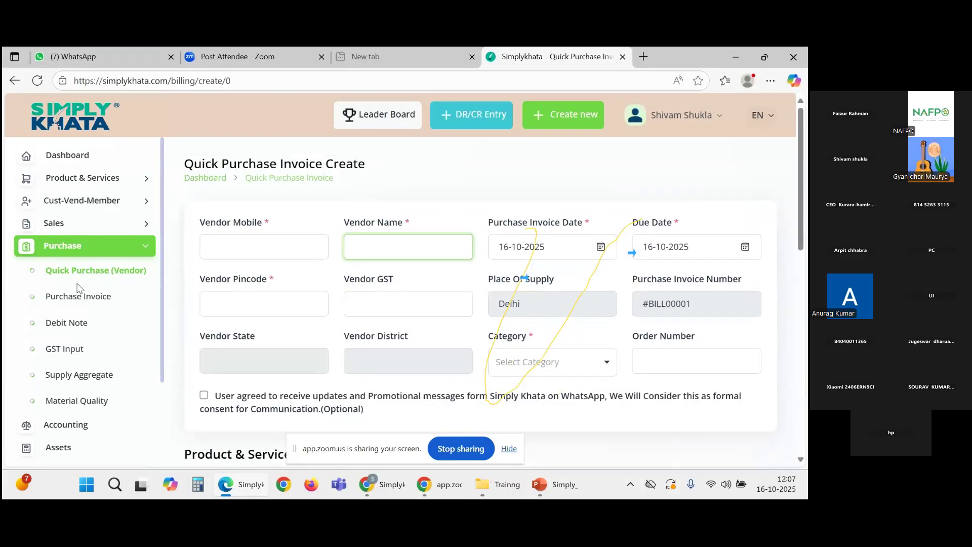
Step: Expand Cust-Vend-Member and open the Vendor list showing #VEND00001
{"action": "left_click", "coordinate": [107, 209]}
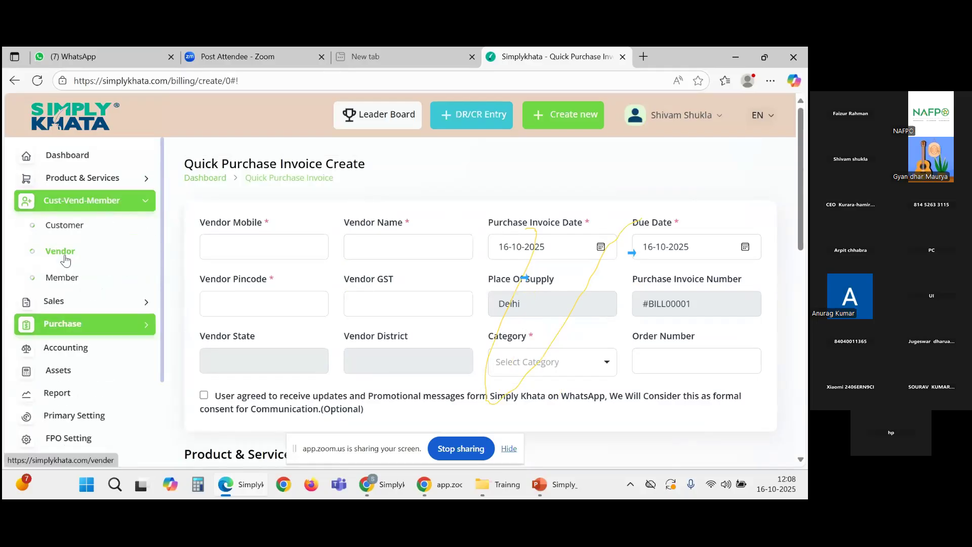
{"action": "left_click", "coordinate": [65, 259]}
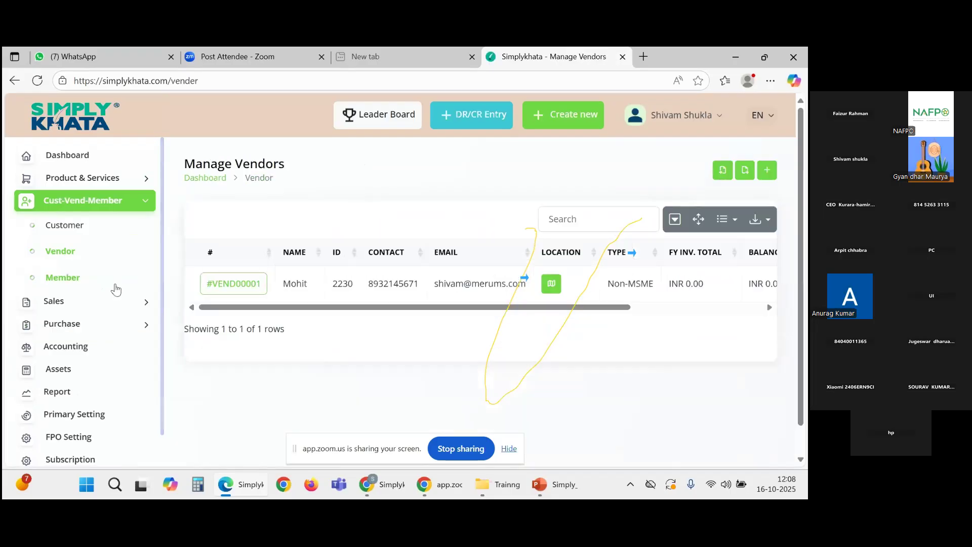
{"action": "left_click_drag", "start_coordinate": [225, 310], "coordinate": [199, 311]}
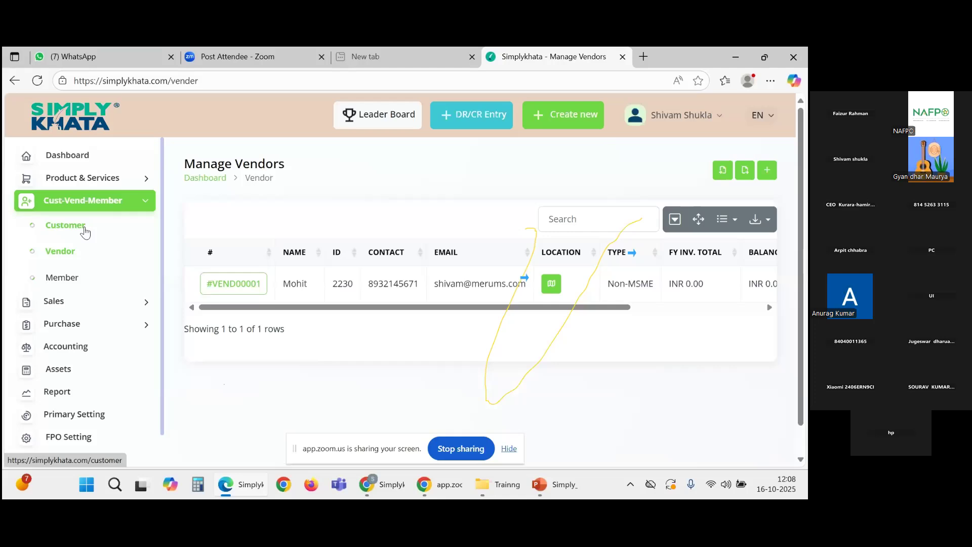
Step: Start a new customer entry from the Manage Customers list
{"action": "left_click", "coordinate": [83, 229]}
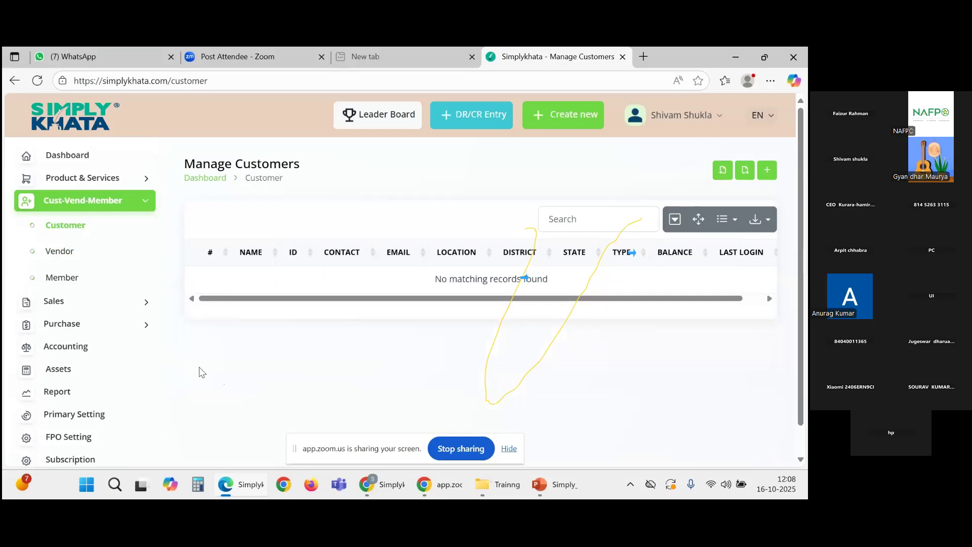
{"action": "left_click", "coordinate": [775, 176]}
{"action": "left_click", "coordinate": [759, 174]}
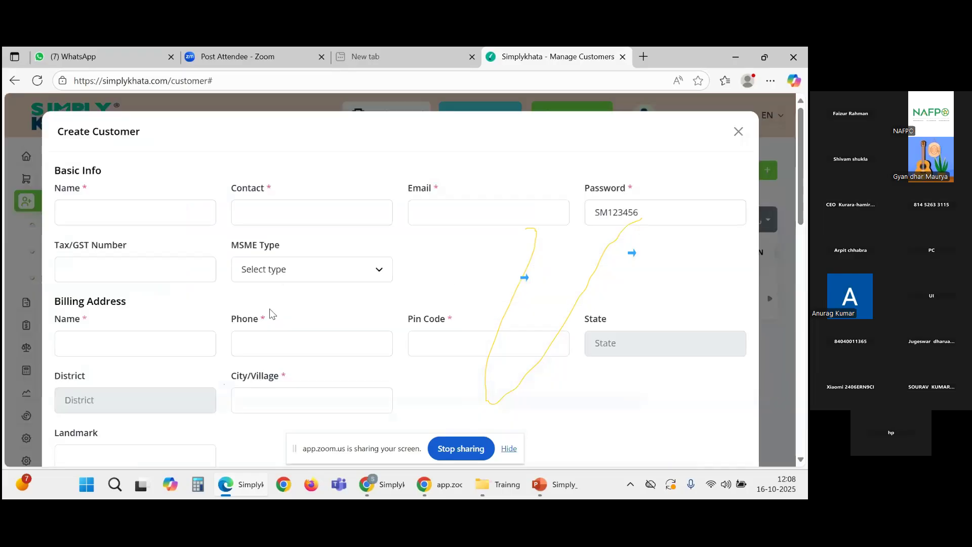
{"action": "scroll", "coordinate": [185, 257], "scroll_direction": "down", "scroll_amount": 7}
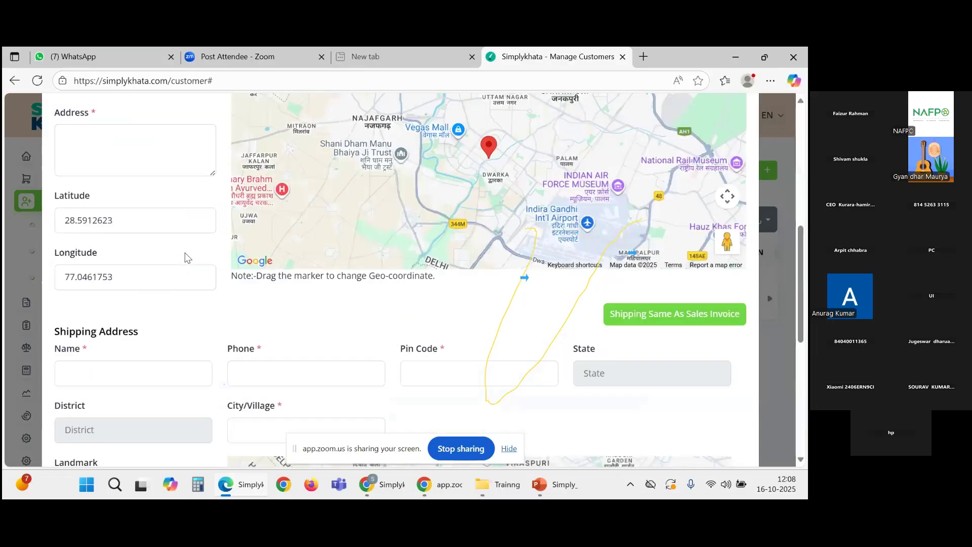
{"action": "scroll", "coordinate": [184, 257], "scroll_direction": "up", "scroll_amount": 1}
{"action": "scroll", "coordinate": [185, 257], "scroll_direction": "up", "scroll_amount": 7}
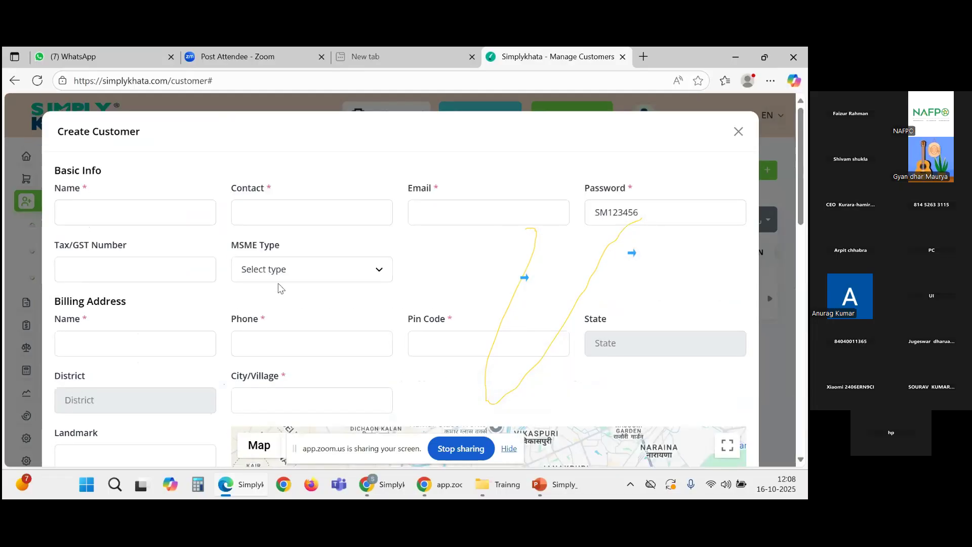
Step: Autofill the customer's name and details, leaving the Tax/GST Number blank
{"action": "left_click", "coordinate": [113, 208]}
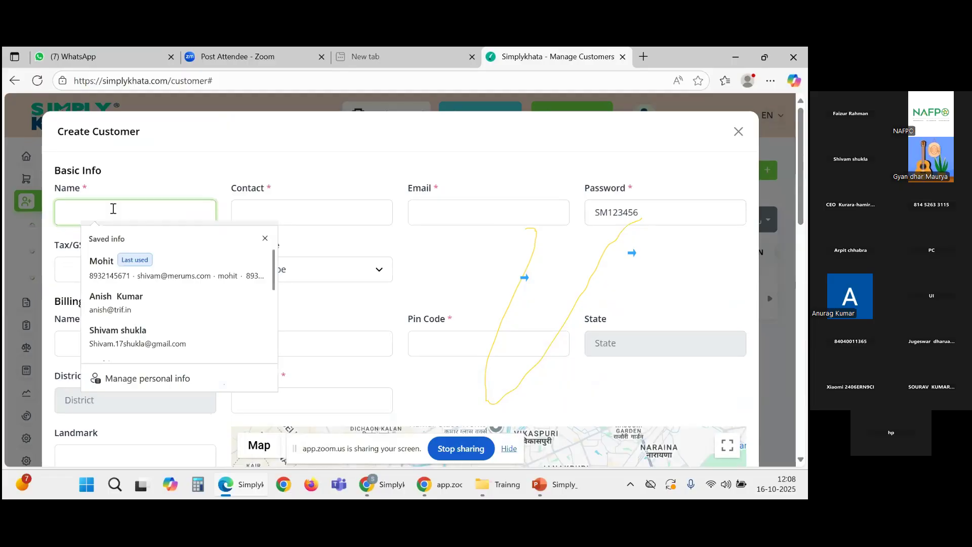
{"action": "left_click", "coordinate": [148, 276]}
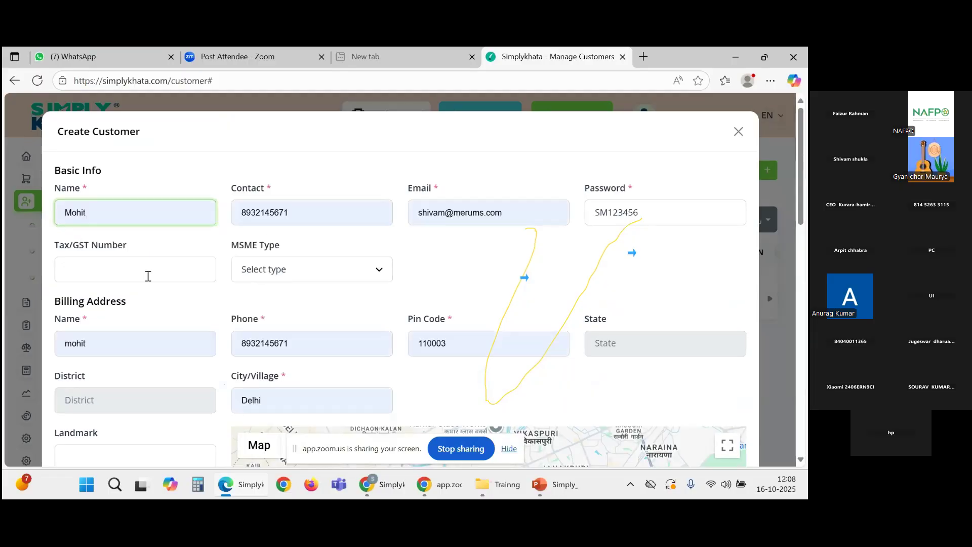
{"action": "left_click", "coordinate": [170, 276]}
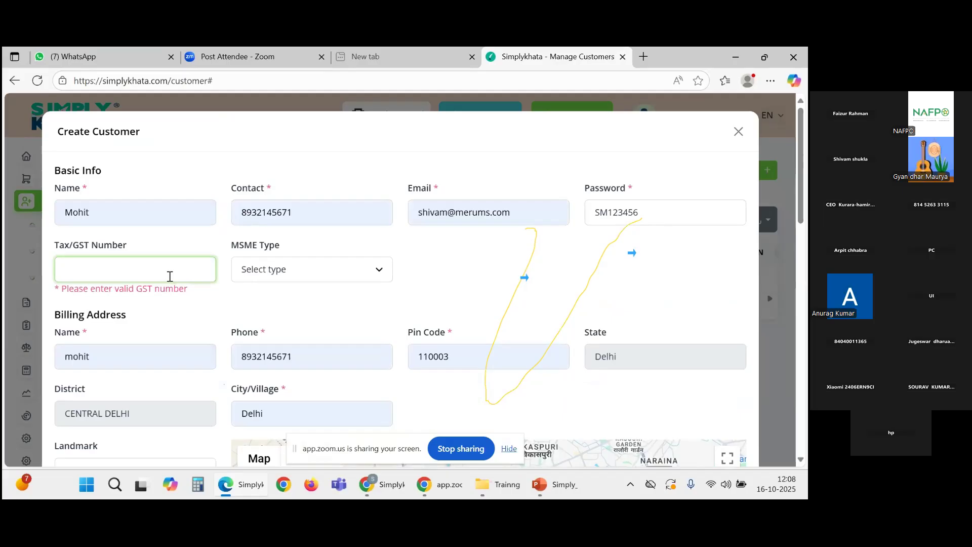
{"action": "type", "text": "0"}
{"action": "left_click", "coordinate": [434, 287]}
{"action": "left_click", "coordinate": [178, 263]}
{"action": "key", "text": "BackSpace"}
{"action": "left_click", "coordinate": [476, 267]}
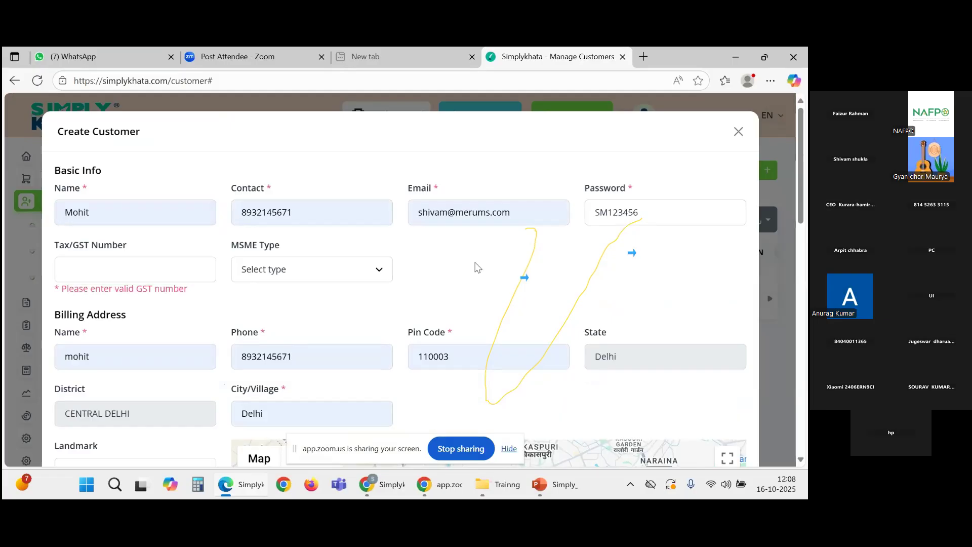
Step: Set the customer's MSME Type to Non-MSME
{"action": "scroll", "coordinate": [475, 267], "scroll_direction": "down", "scroll_amount": 1}
{"action": "left_click", "coordinate": [314, 206]}
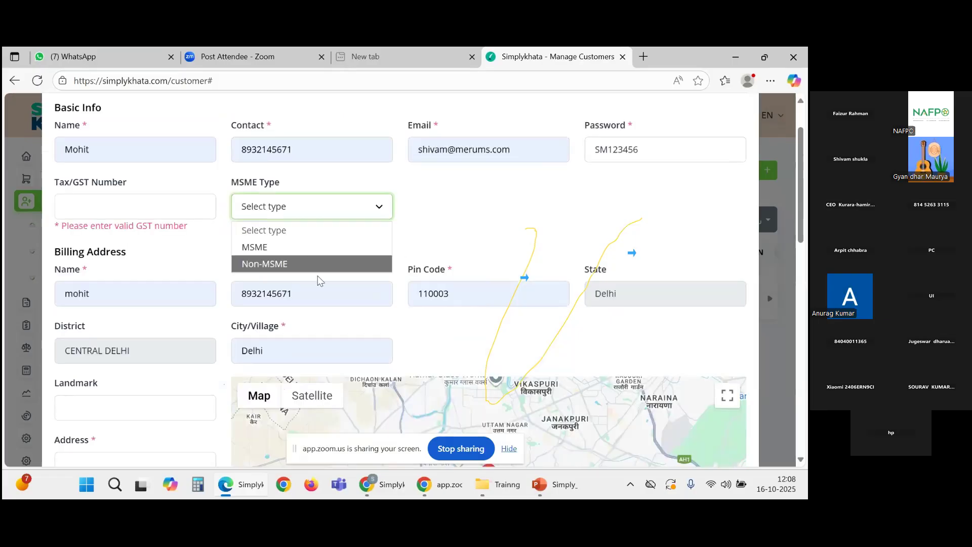
{"action": "scroll", "coordinate": [320, 280], "scroll_direction": "down", "scroll_amount": 2}
{"action": "scroll", "coordinate": [137, 284], "scroll_direction": "down", "scroll_amount": 3}
{"action": "scroll", "coordinate": [136, 284], "scroll_direction": "up", "scroll_amount": 3}
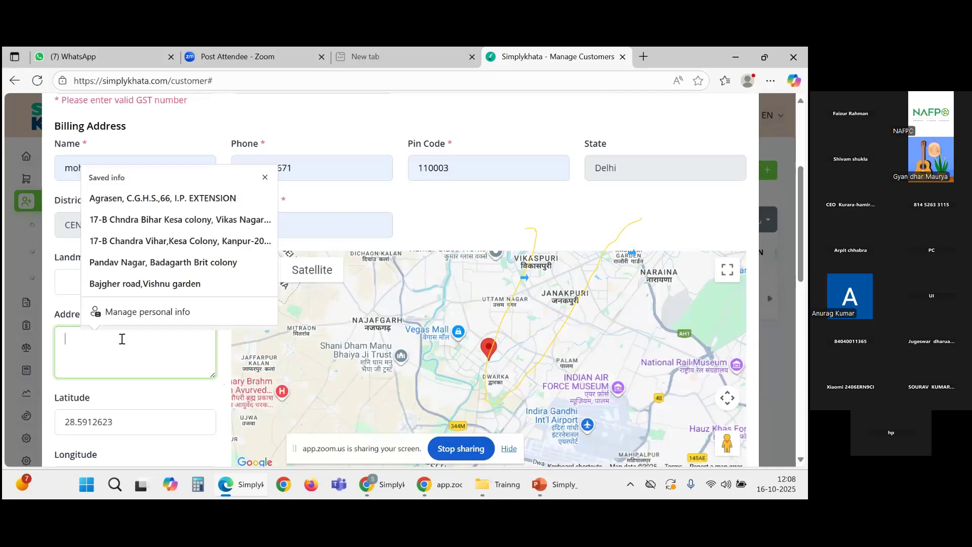
Step: Fill in the Delhi billing address from the saved address suggestions
{"action": "left_click", "coordinate": [167, 284]}
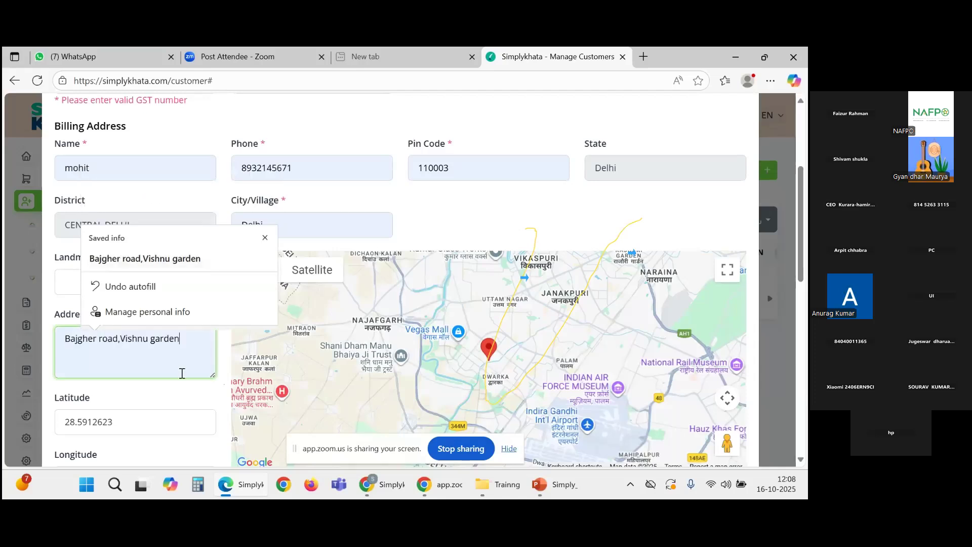
{"action": "scroll", "coordinate": [182, 373], "scroll_direction": "down", "scroll_amount": 5}
{"action": "scroll", "coordinate": [184, 378], "scroll_direction": "down", "scroll_amount": 6}
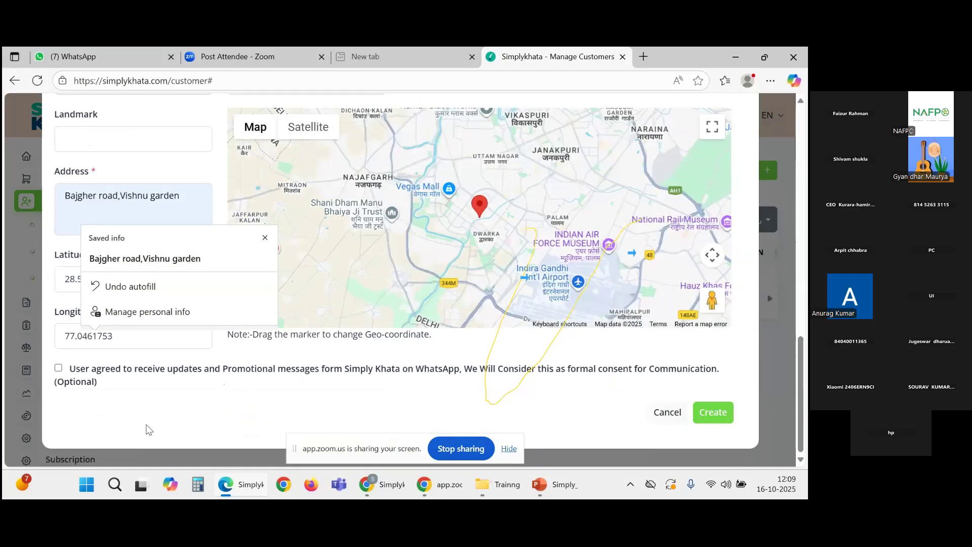
{"action": "left_click", "coordinate": [148, 429]}
{"action": "scroll", "coordinate": [64, 339], "scroll_direction": "up", "scroll_amount": 12}
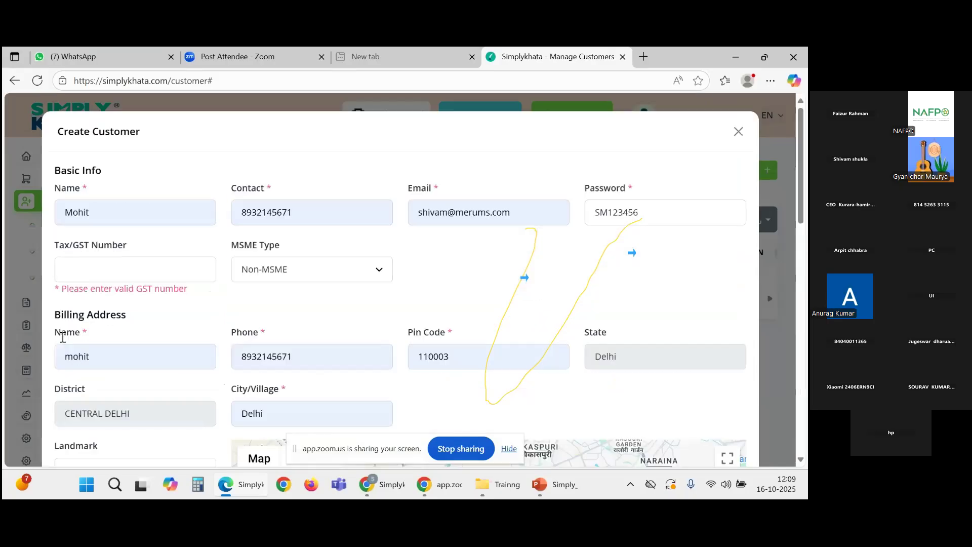
{"action": "scroll", "coordinate": [62, 337], "scroll_direction": "down", "scroll_amount": 6}
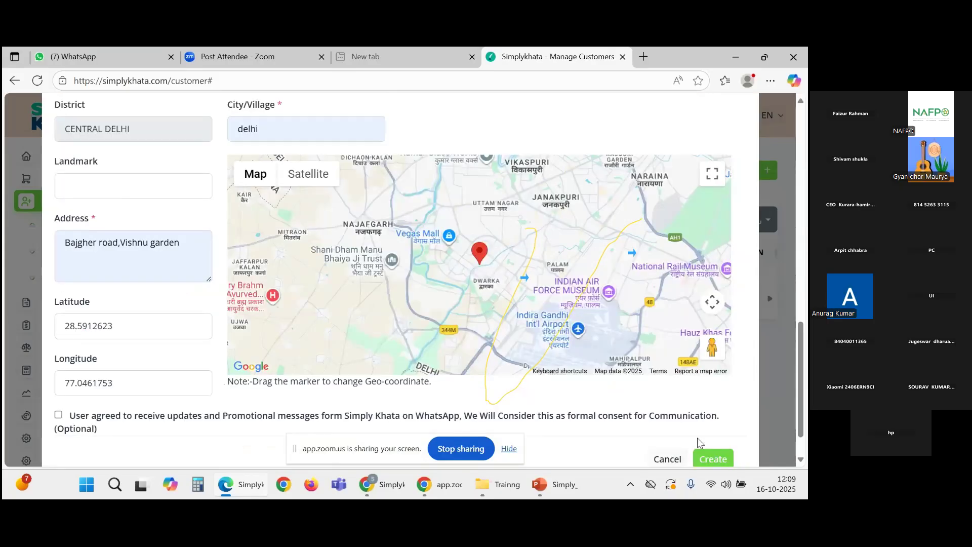
Step: Create the customer, then check the Manage Vendors and Manage Customers lists
{"action": "left_click", "coordinate": [709, 458]}
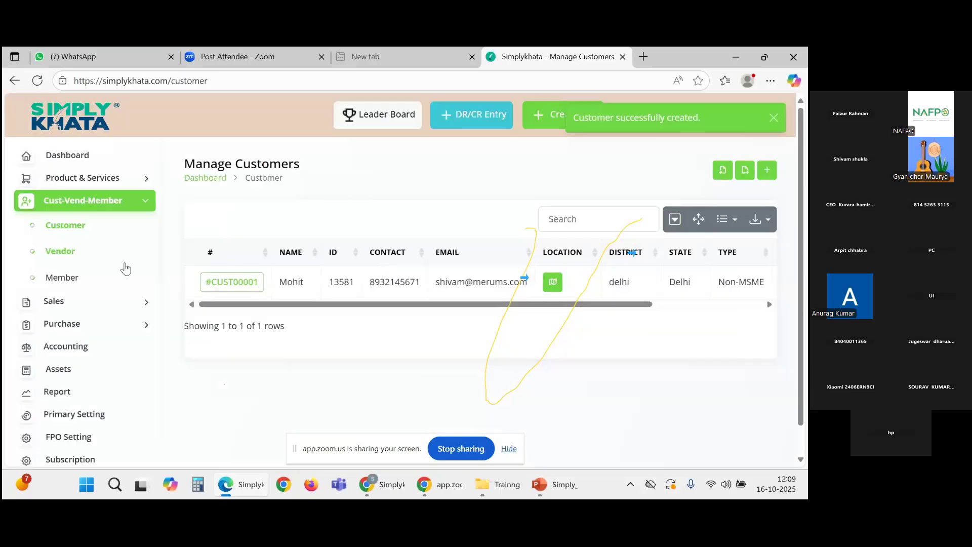
{"action": "left_click", "coordinate": [74, 256]}
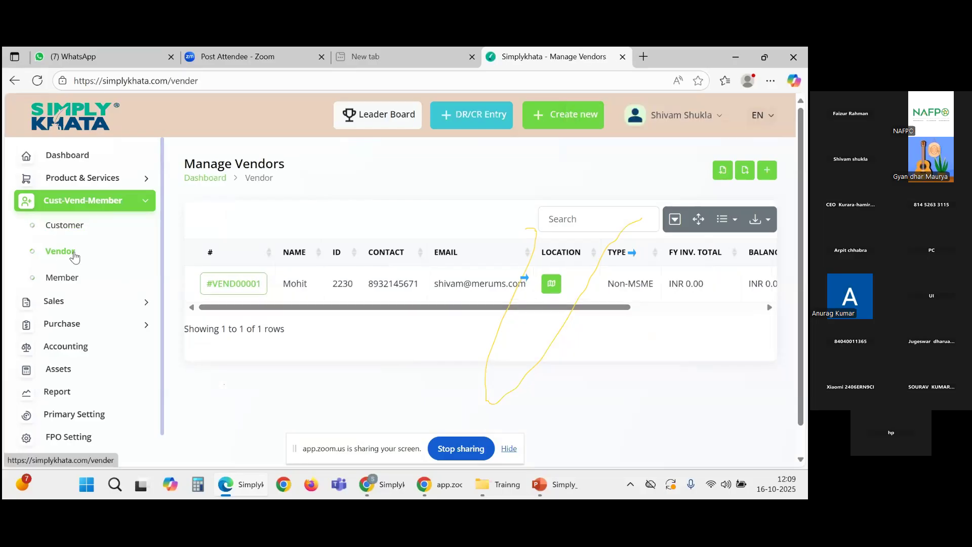
{"action": "left_click", "coordinate": [72, 230]}
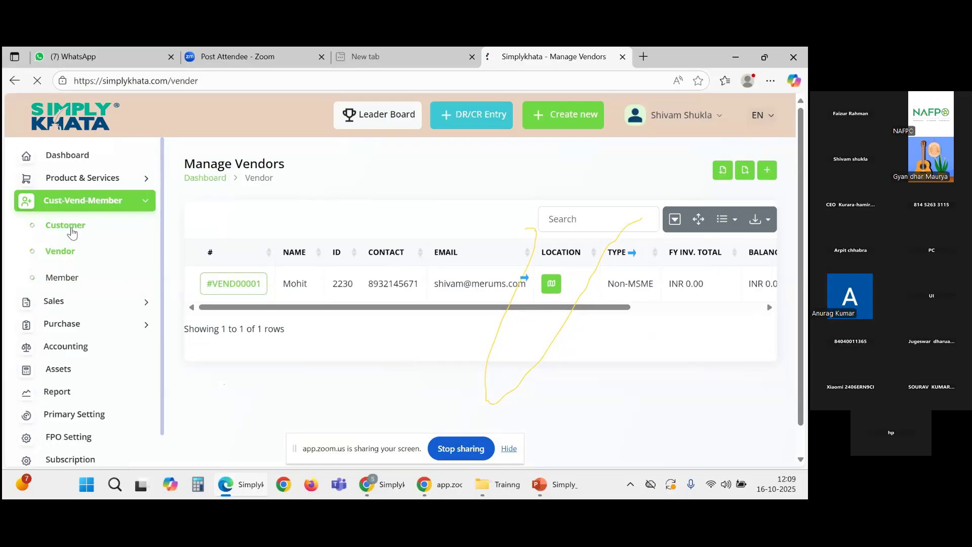
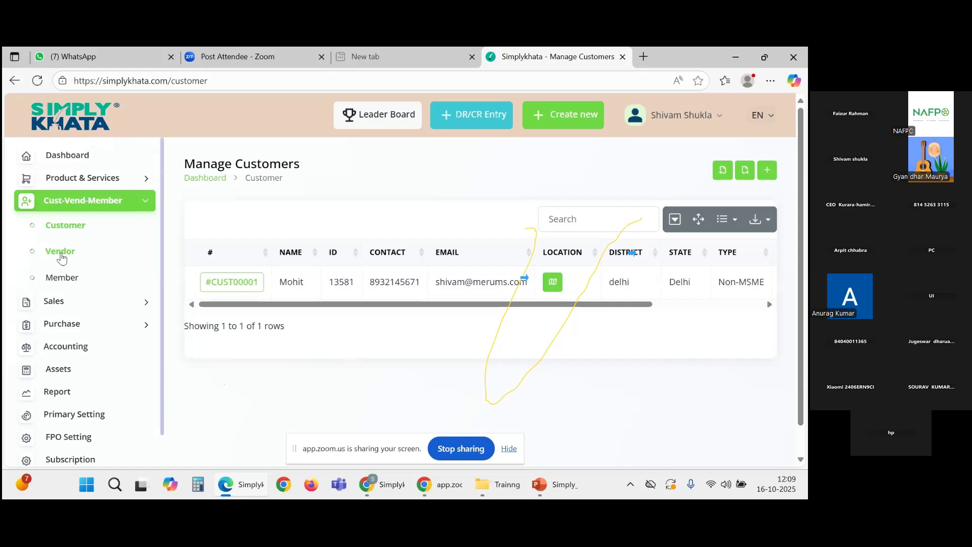
Step: Open the Product & Services list and start a new product
{"action": "scroll", "coordinate": [61, 258], "scroll_direction": "down", "scroll_amount": 1}
{"action": "scroll", "coordinate": [201, 303], "scroll_direction": "down", "scroll_amount": 1}
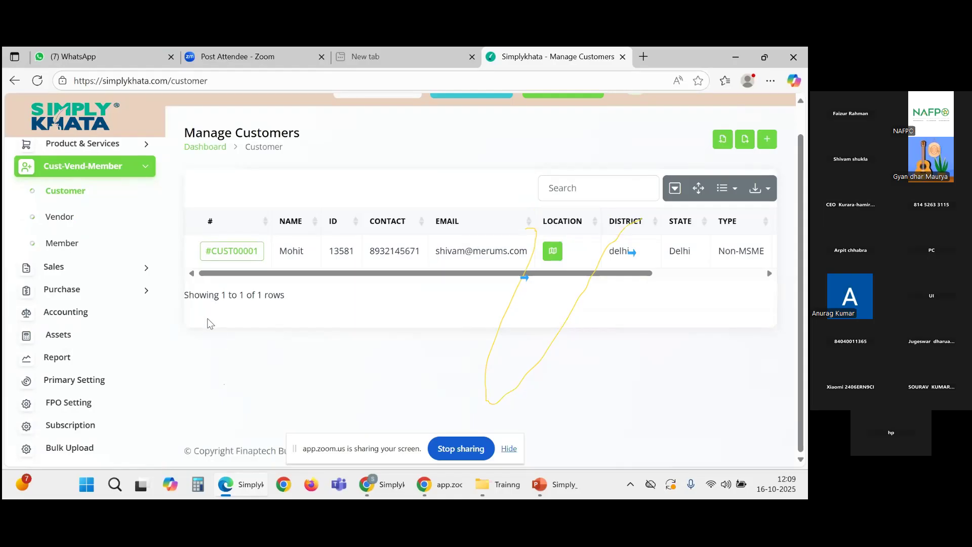
{"action": "scroll", "coordinate": [210, 323], "scroll_direction": "up", "scroll_amount": 1}
{"action": "scroll", "coordinate": [80, 189], "scroll_direction": "up", "scroll_amount": 1}
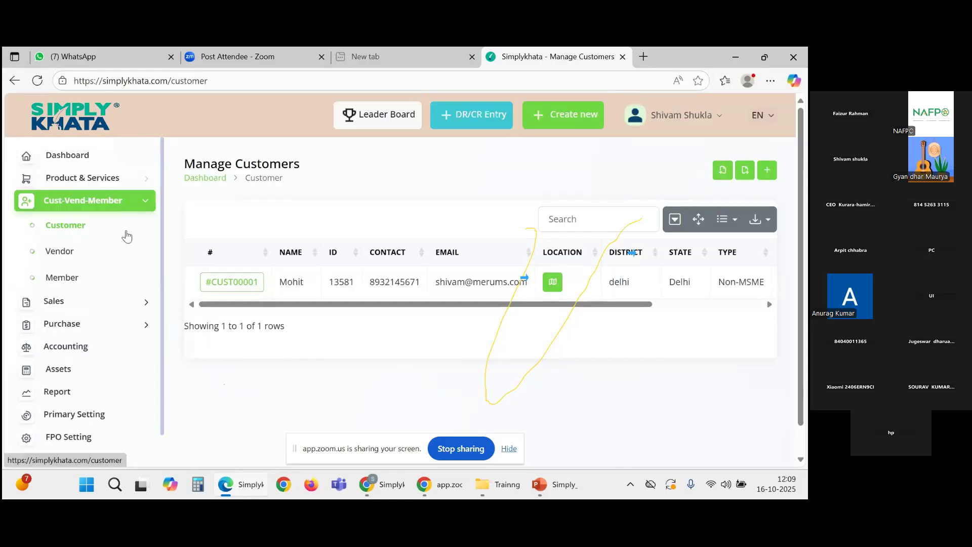
{"action": "left_click", "coordinate": [97, 178]}
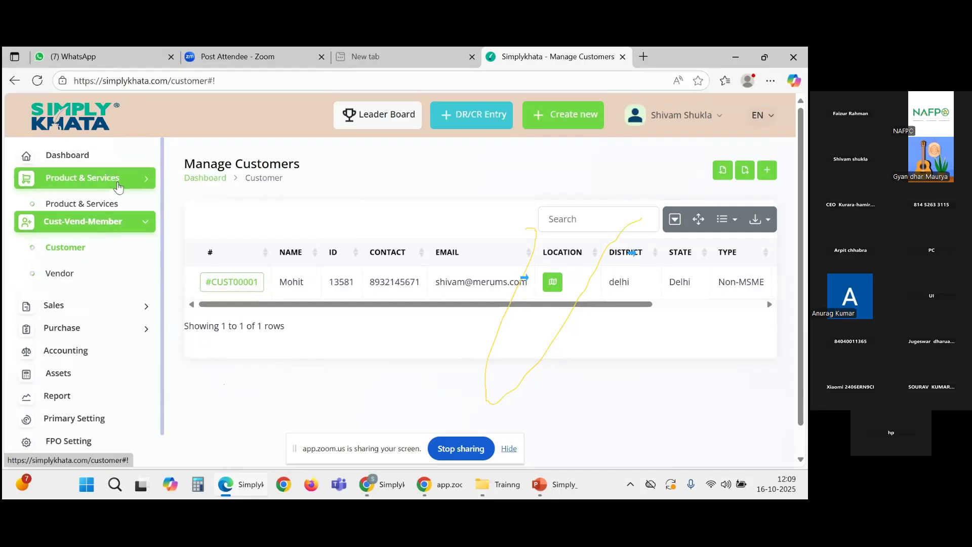
{"action": "left_click", "coordinate": [99, 208]}
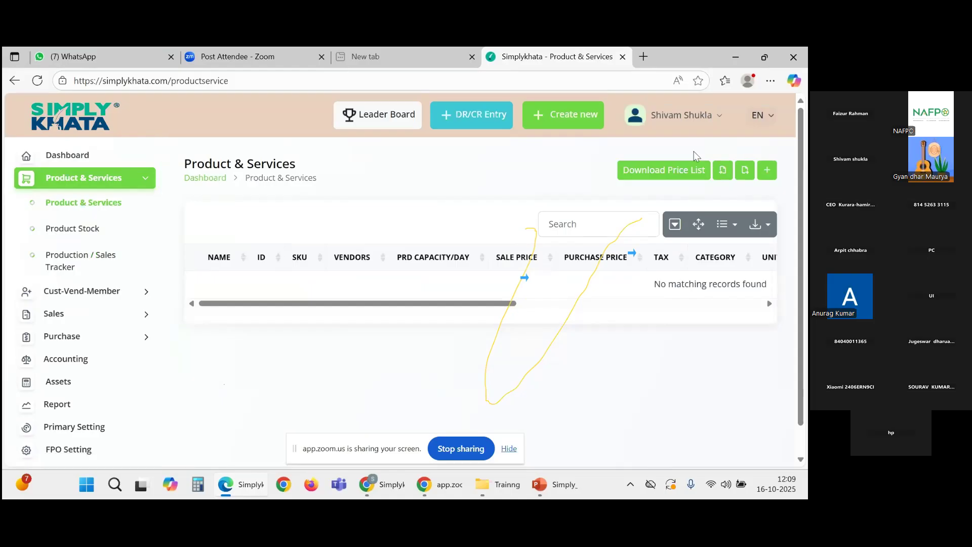
{"action": "left_click", "coordinate": [766, 178]}
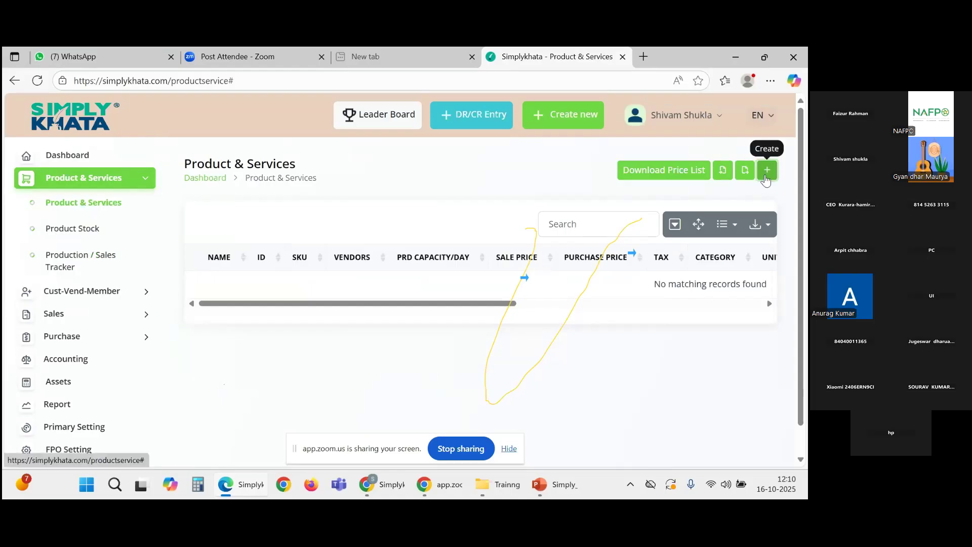
Step: Enter Wheat as the product name, replacing the mistyped entry
{"action": "left_click", "coordinate": [226, 194]}
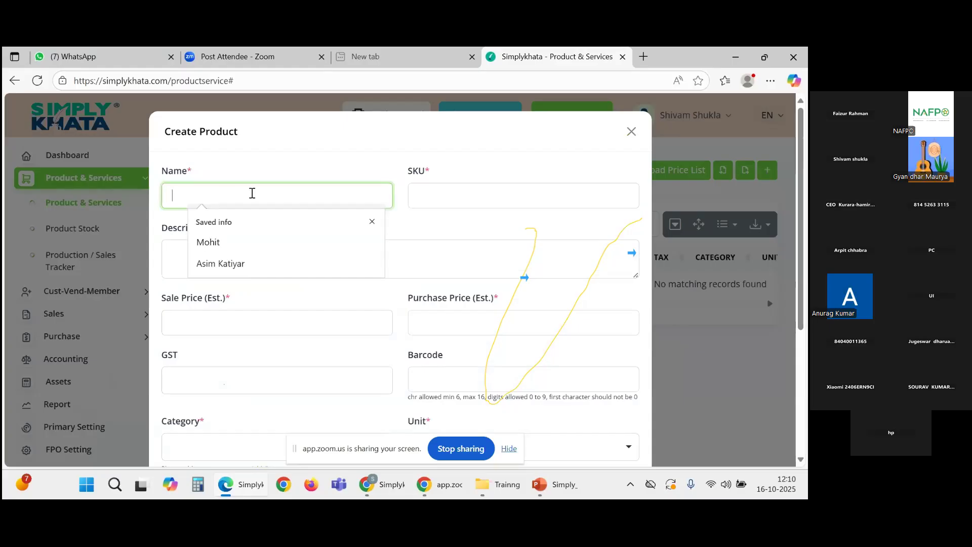
{"action": "type", "text": "M"}
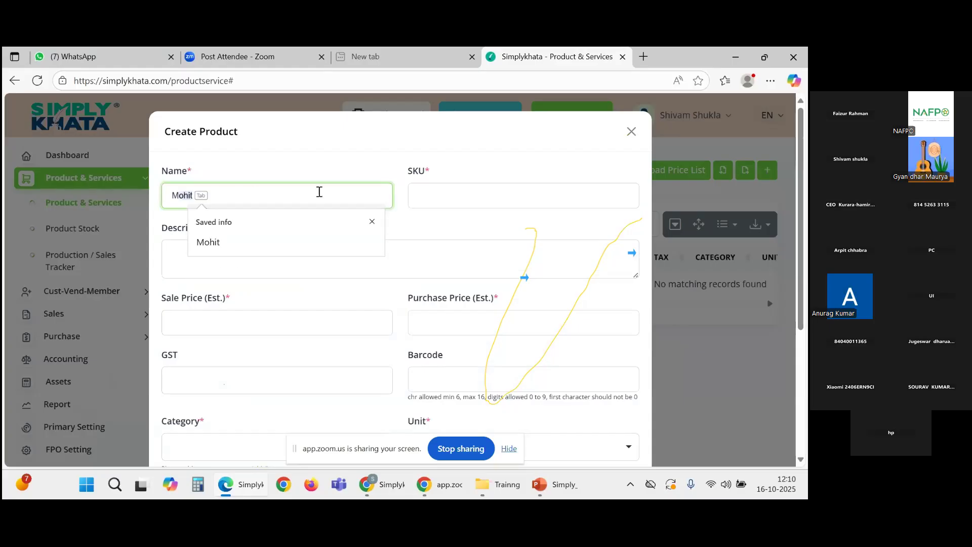
{"action": "type", "text": "a"}
{"action": "type", "text": "ch"}
{"action": "type", "text": "ine"}
{"action": "type", "text": "d"}
{"action": "key", "text": "ctrl+a"}
{"action": "key", "text": "BackSpace"}
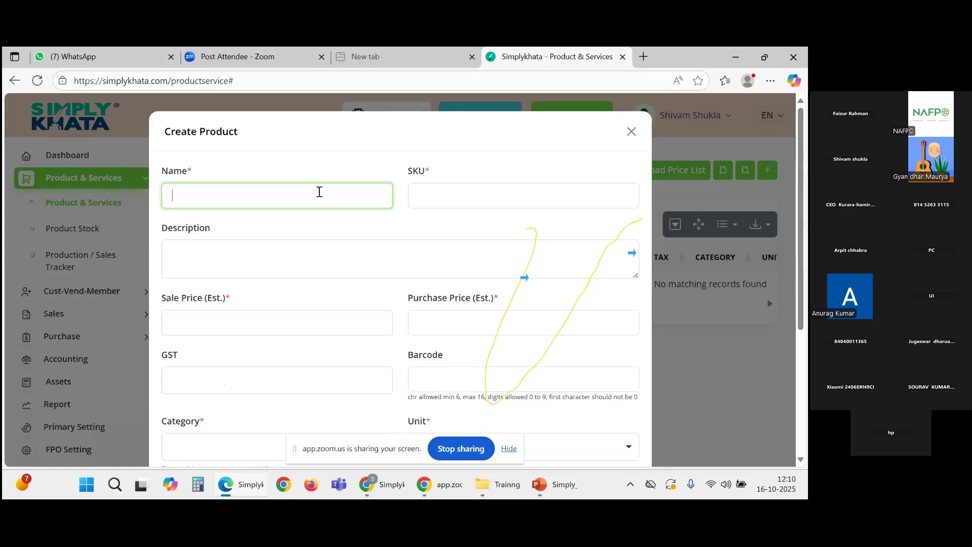
{"action": "type", "text": "Wheat"}
Step: Enter kg as the product SKU
{"action": "left_click", "coordinate": [464, 192]}
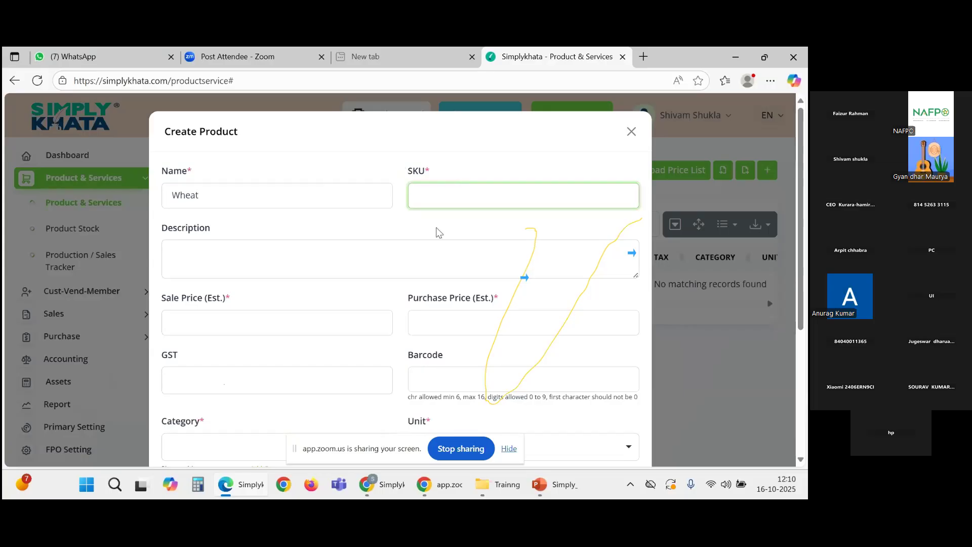
{"action": "scroll", "coordinate": [408, 240], "scroll_direction": "down", "scroll_amount": 1}
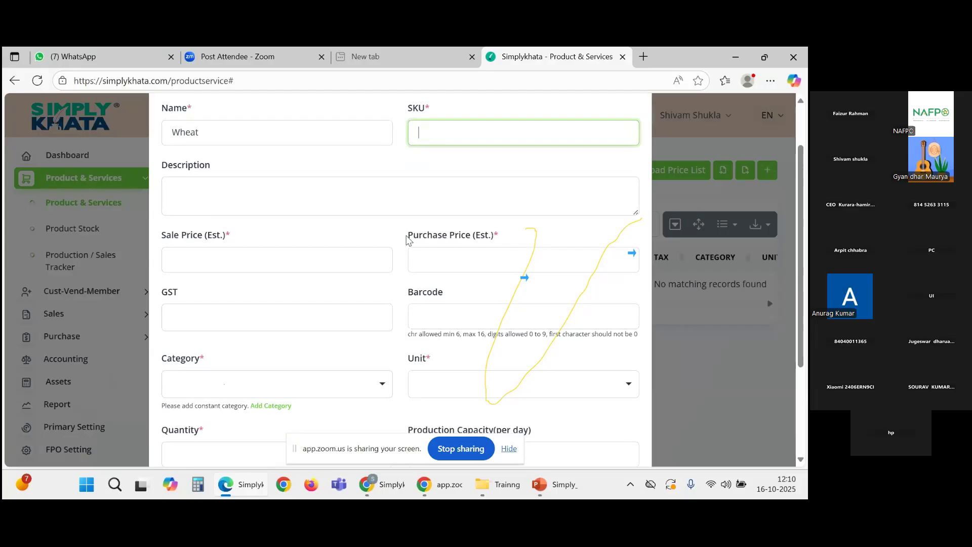
{"action": "scroll", "coordinate": [408, 240], "scroll_direction": "up", "scroll_amount": 1}
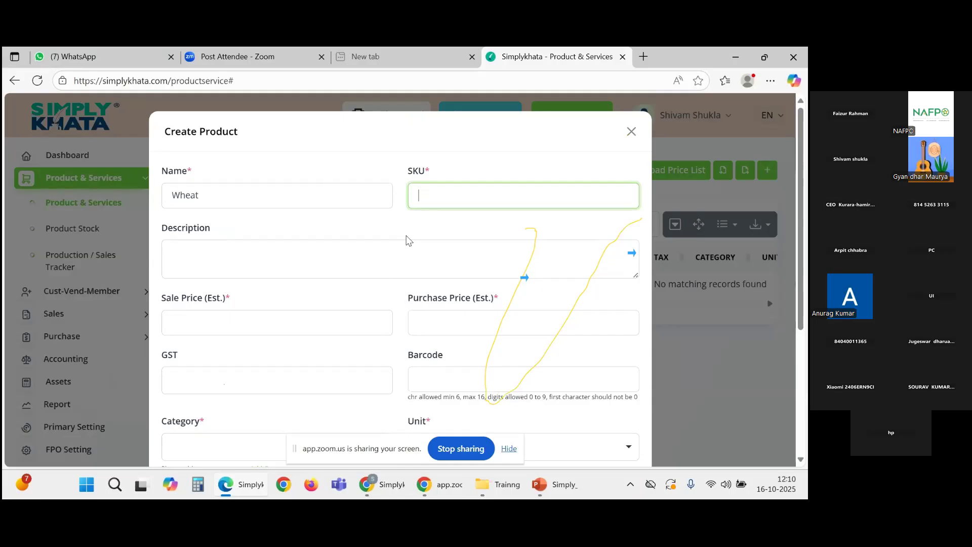
{"action": "type", "text": "1"}
{"action": "key", "text": "BackSpace"}
{"action": "type", "text": "kg"}
{"action": "left_click", "coordinate": [346, 269]}
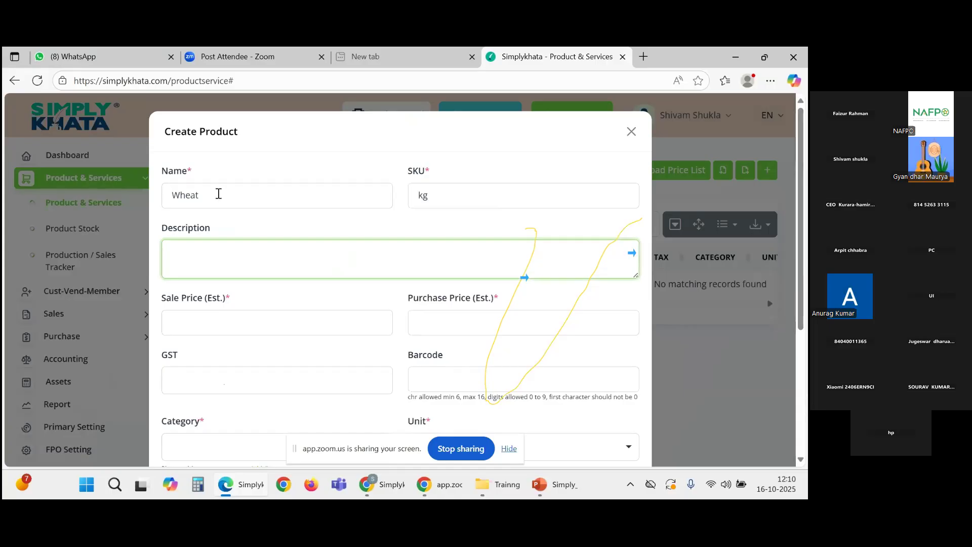
{"action": "left_click", "coordinate": [218, 194]}
{"action": "left_click", "coordinate": [227, 253]}
{"action": "scroll", "coordinate": [228, 253], "scroll_direction": "down", "scroll_amount": 1}
{"action": "left_click", "coordinate": [237, 255]}
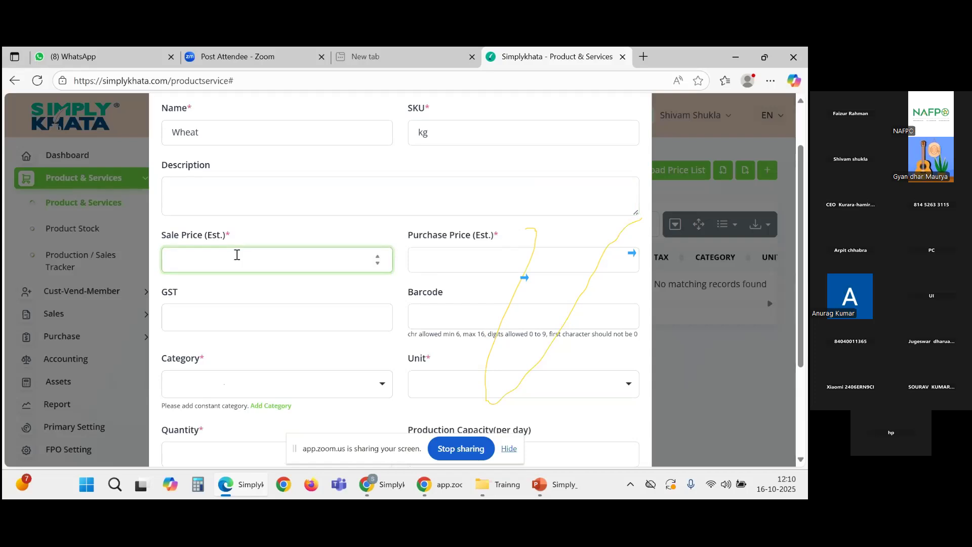
Step: Set the Wheat product's Sale Price to 200 and Purchase Price to 160
{"action": "left_click", "coordinate": [456, 263]}
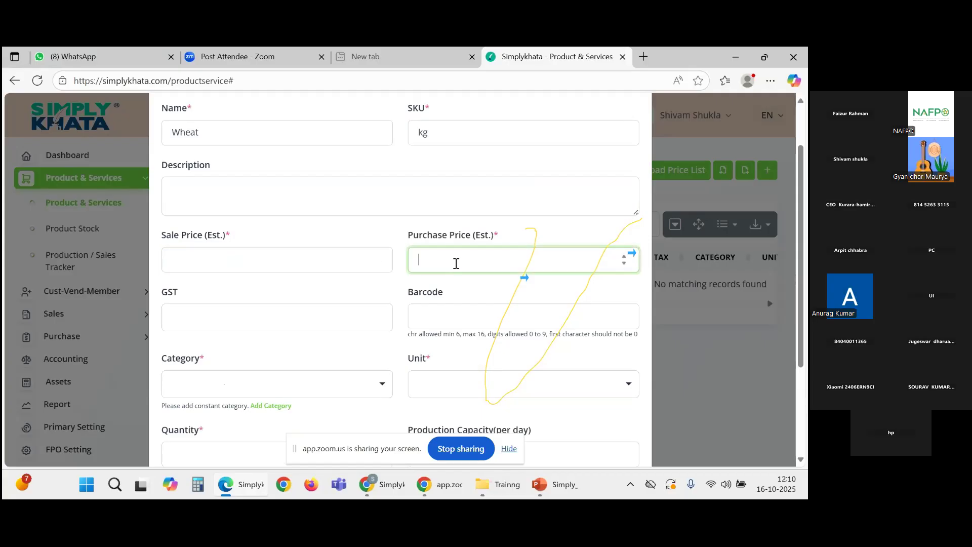
{"action": "scroll", "coordinate": [312, 213], "scroll_direction": "down", "scroll_amount": 1}
{"action": "left_click", "coordinate": [291, 202]}
{"action": "type", "text": "200"}
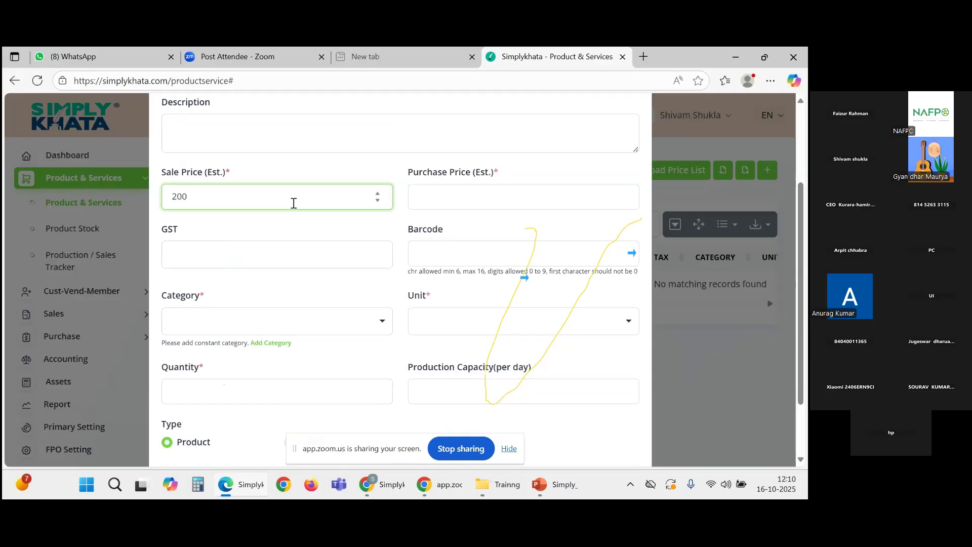
{"action": "left_click", "coordinate": [452, 199]}
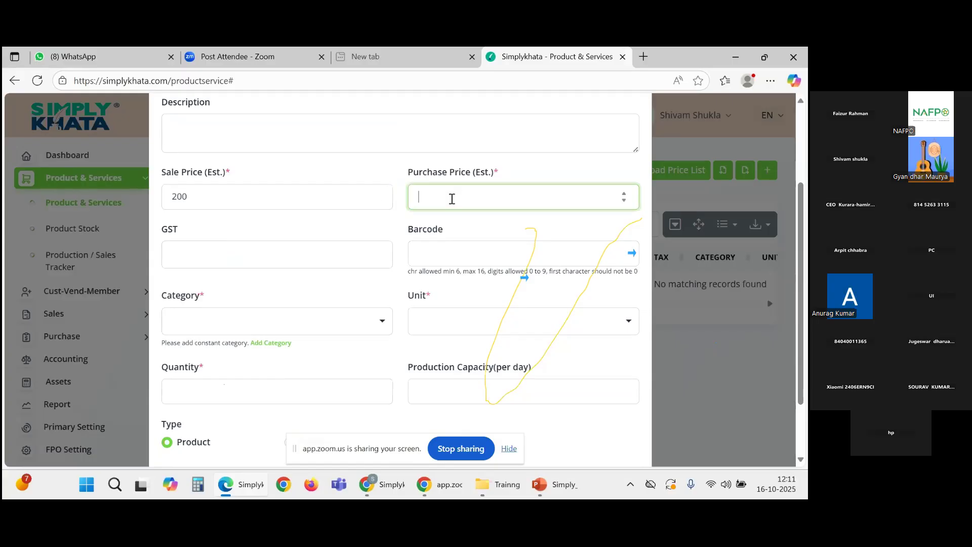
{"action": "type", "text": "160"}
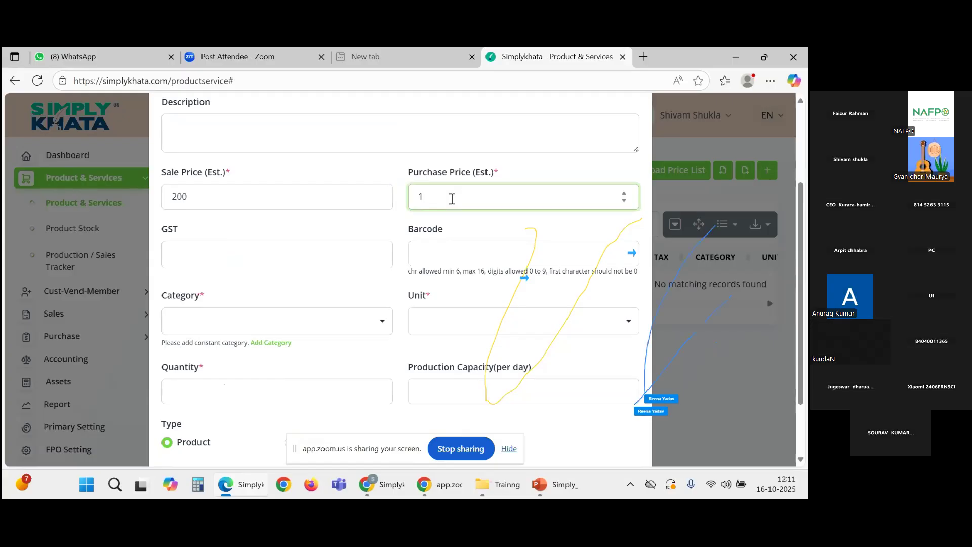
{"action": "left_click", "coordinate": [458, 222]}
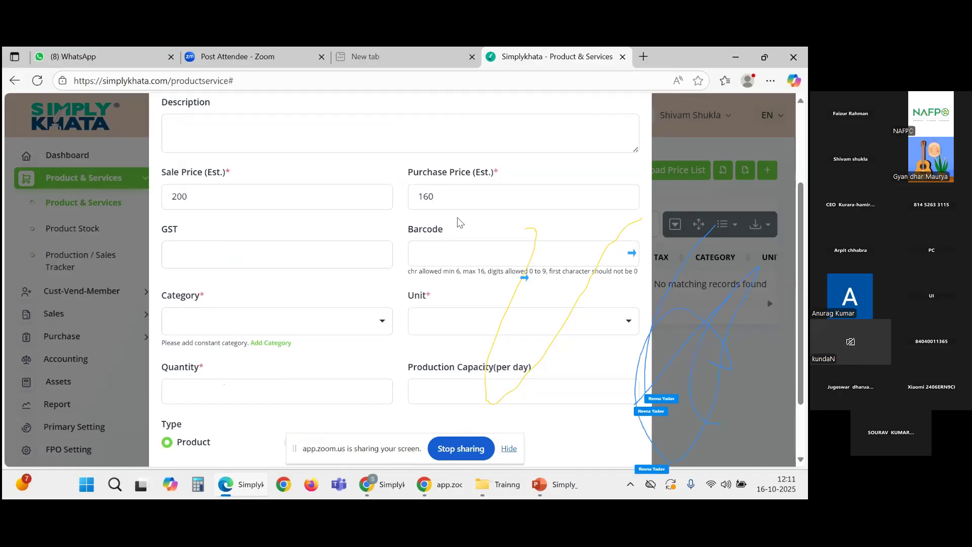
Step: Find the GST and Category dropdowns empty, and cancel the product form
{"action": "scroll", "coordinate": [410, 232], "scroll_direction": "down", "scroll_amount": 2}
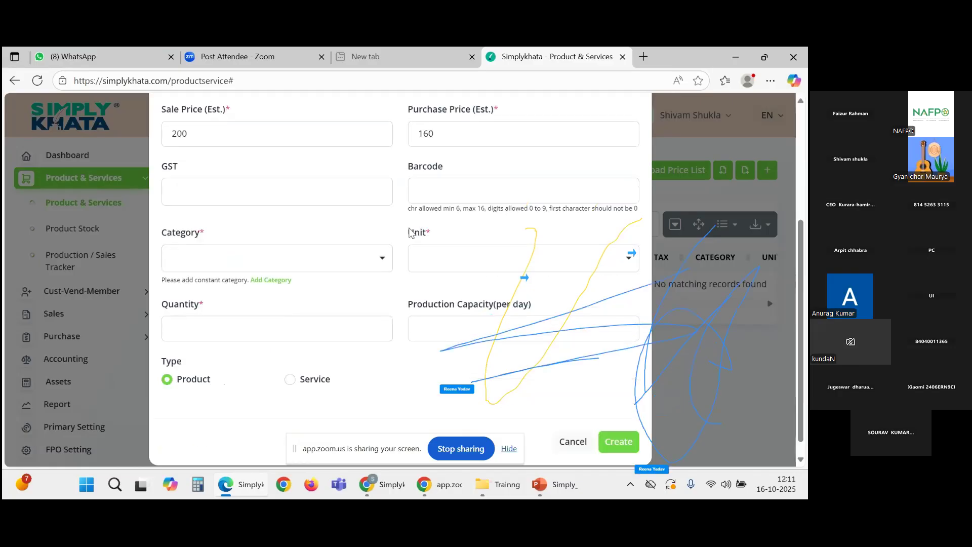
{"action": "left_click", "coordinate": [276, 196]}
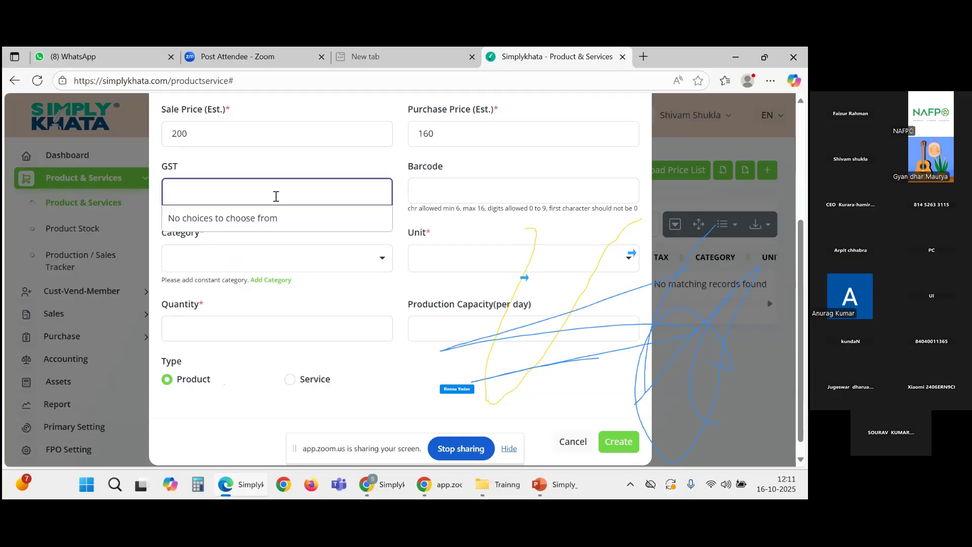
{"action": "left_click", "coordinate": [506, 239]}
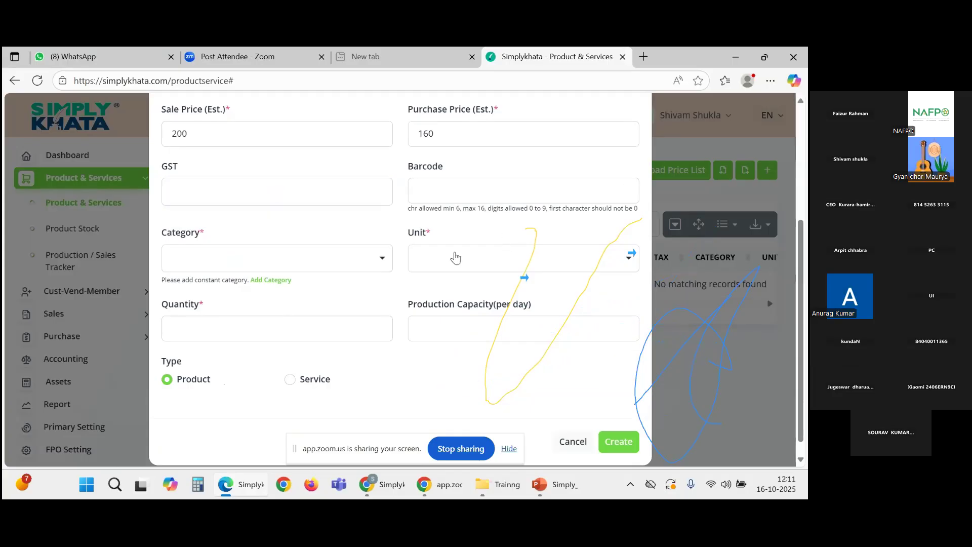
{"action": "left_click", "coordinate": [359, 266]}
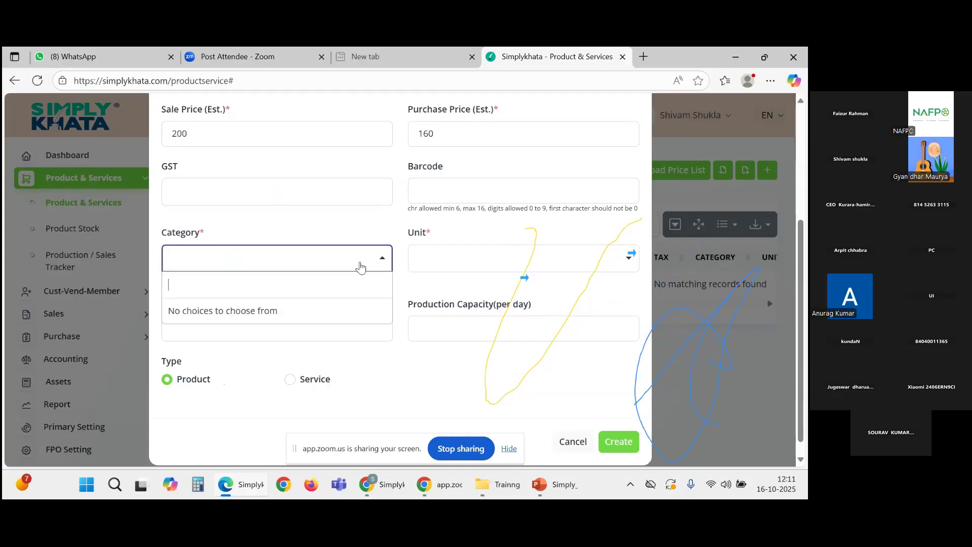
{"action": "left_click", "coordinate": [359, 266]}
{"action": "left_click", "coordinate": [322, 269]}
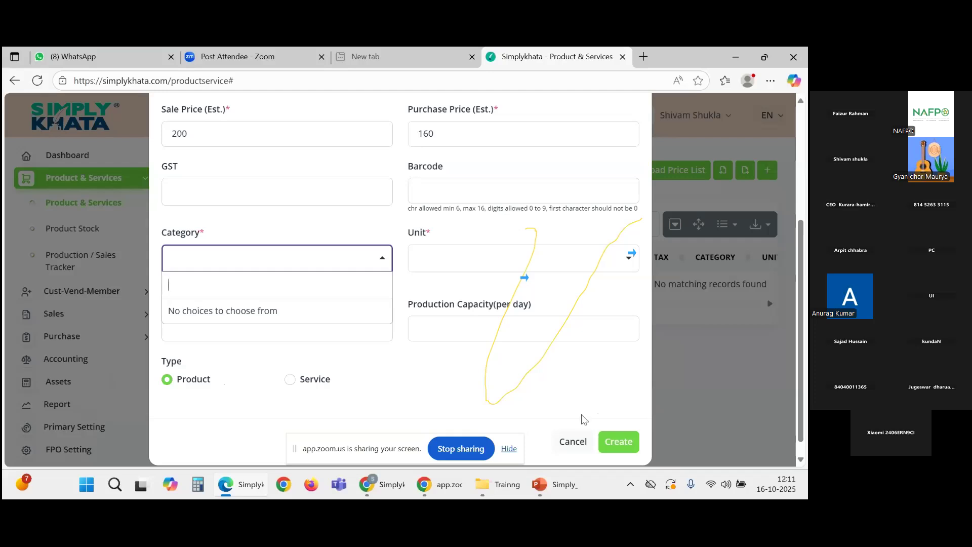
{"action": "left_click", "coordinate": [352, 269]}
{"action": "left_click", "coordinate": [382, 261]}
{"action": "scroll", "coordinate": [440, 304], "scroll_direction": "up", "scroll_amount": 3}
{"action": "scroll", "coordinate": [436, 273], "scroll_direction": "down", "scroll_amount": 3}
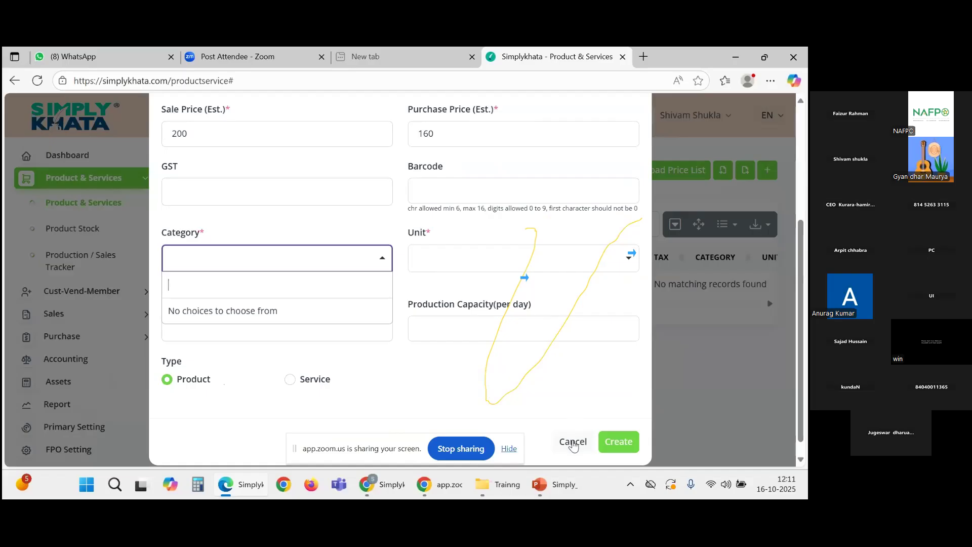
{"action": "left_click", "coordinate": [573, 442]}
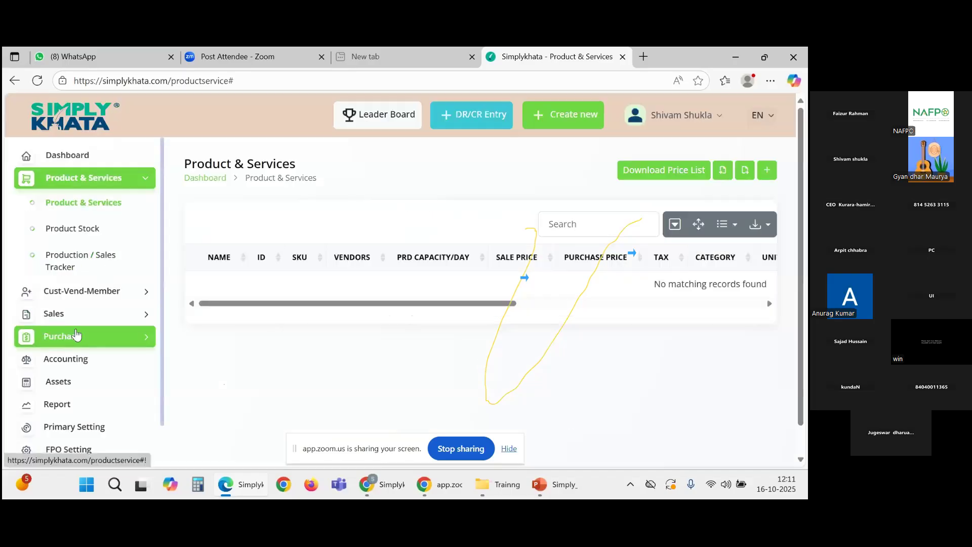
Step: Go through FPO Setting and Primary Setting to the Category management page
{"action": "scroll", "coordinate": [77, 335], "scroll_direction": "down", "scroll_amount": 2}
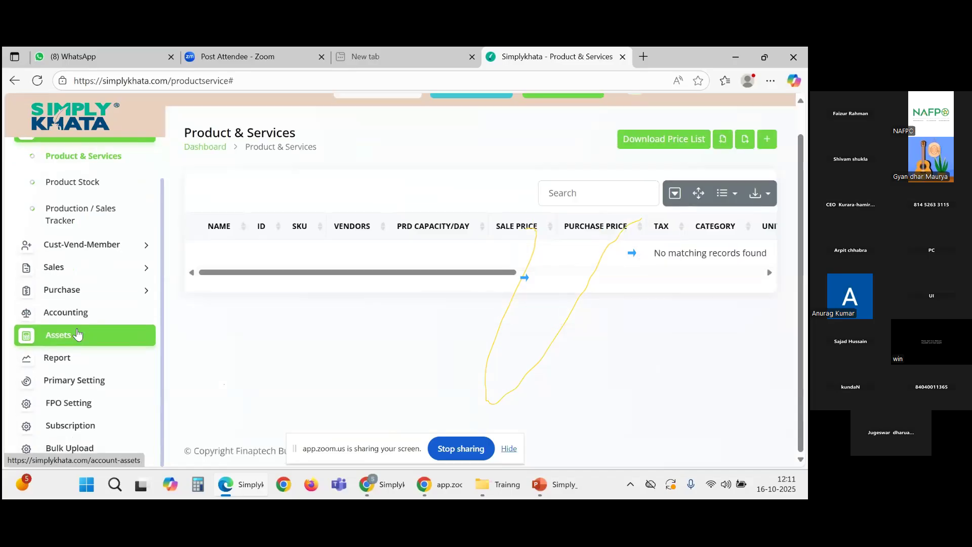
{"action": "left_click", "coordinate": [71, 404]}
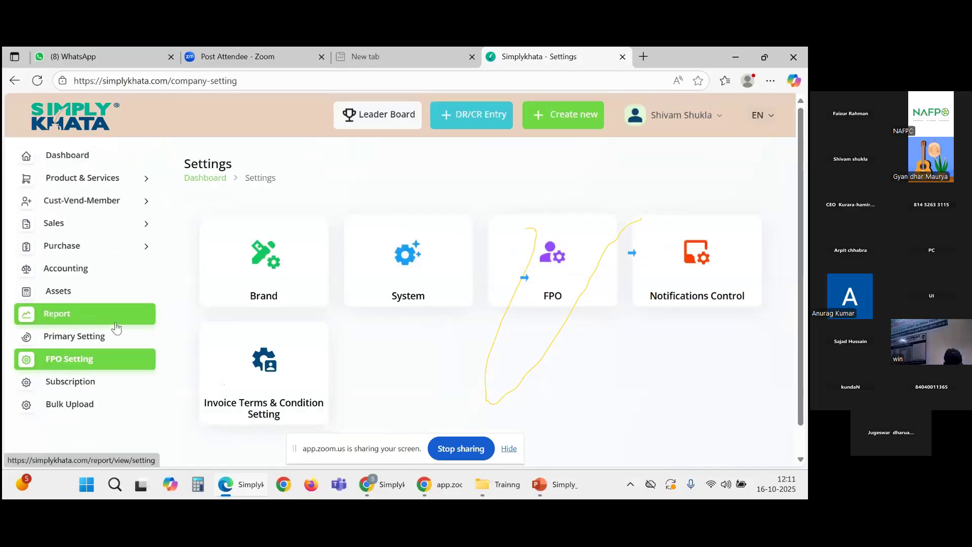
{"action": "left_click", "coordinate": [78, 338]}
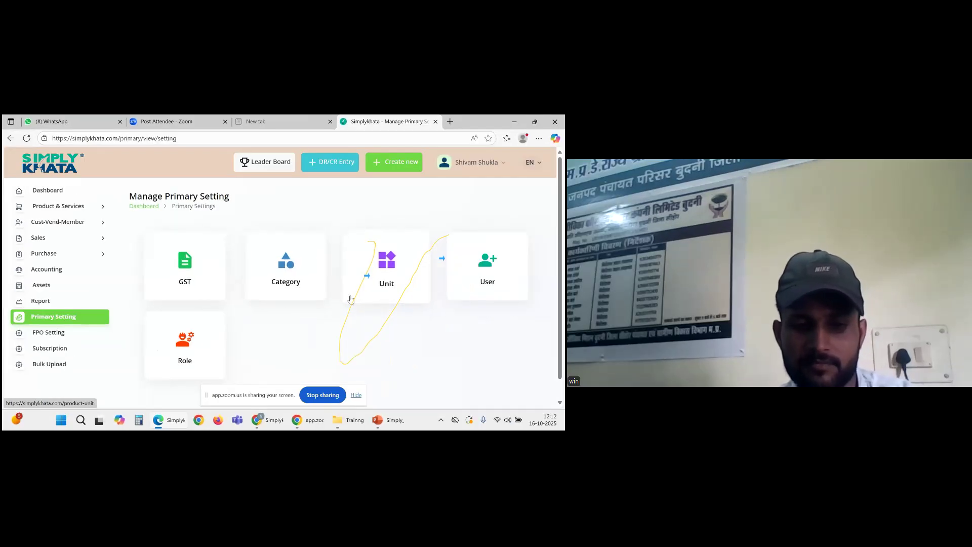
{"action": "left_click", "coordinate": [291, 286]}
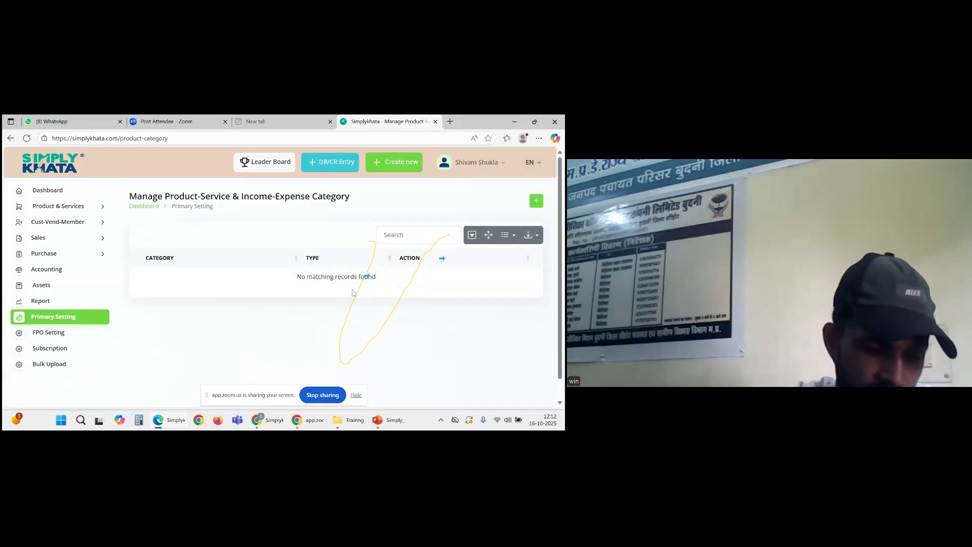
Step: Create a category named SEED with Category Type Expense
{"action": "left_click", "coordinate": [536, 200]}
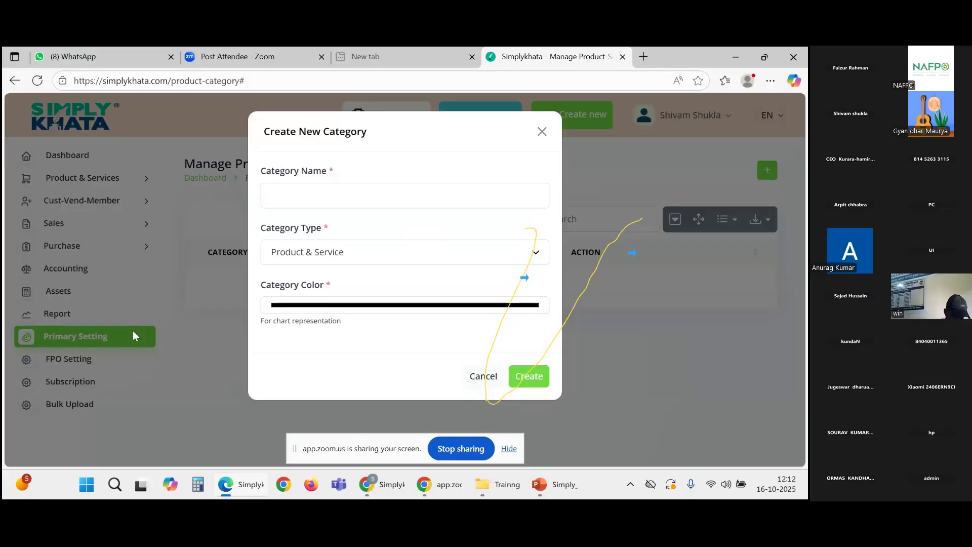
{"action": "left_click", "coordinate": [344, 197]}
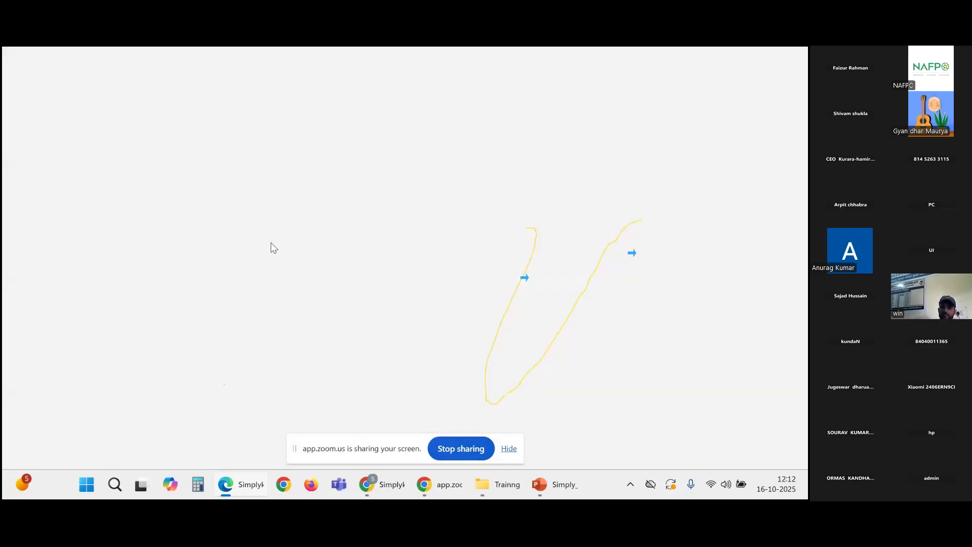
{"action": "type", "text": "D"}
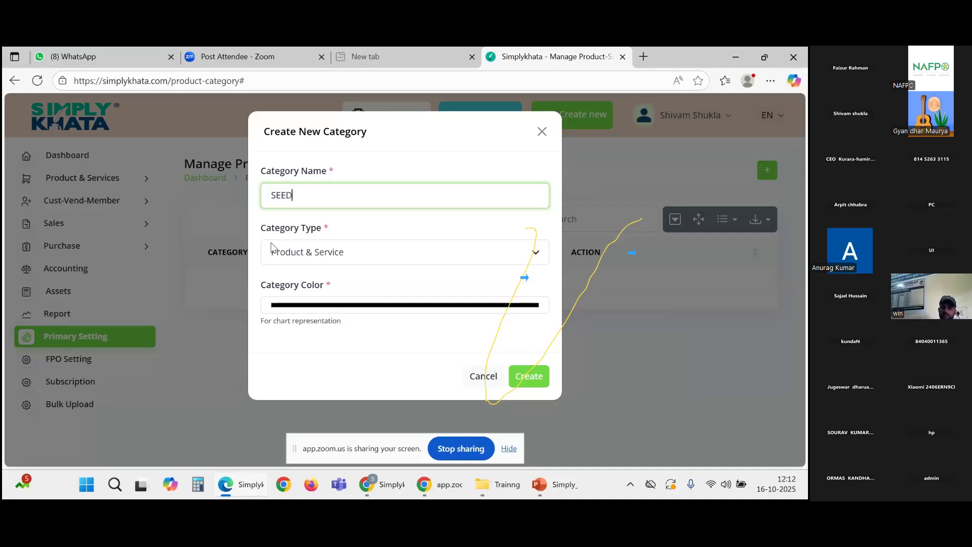
{"action": "left_click", "coordinate": [320, 258]}
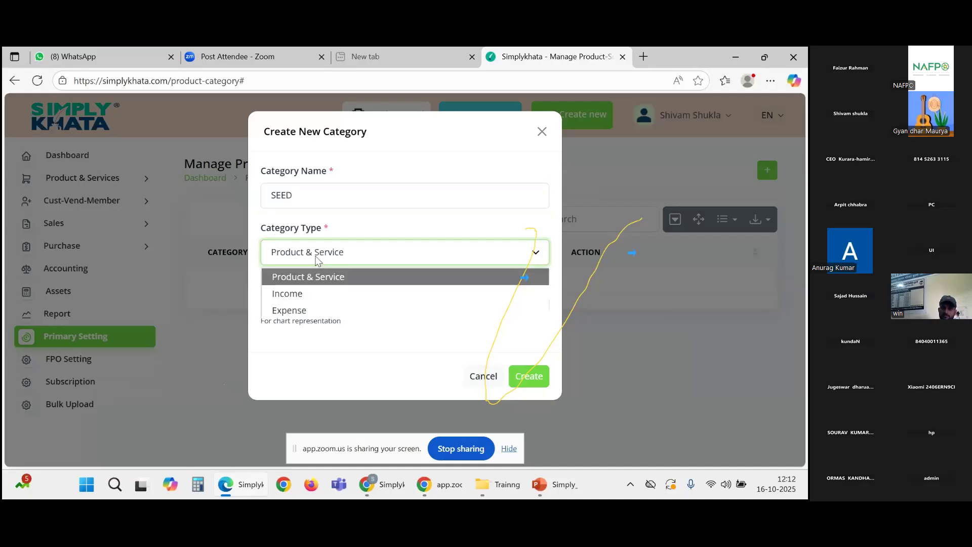
{"action": "left_click", "coordinate": [321, 309]}
{"action": "left_click", "coordinate": [519, 323]}
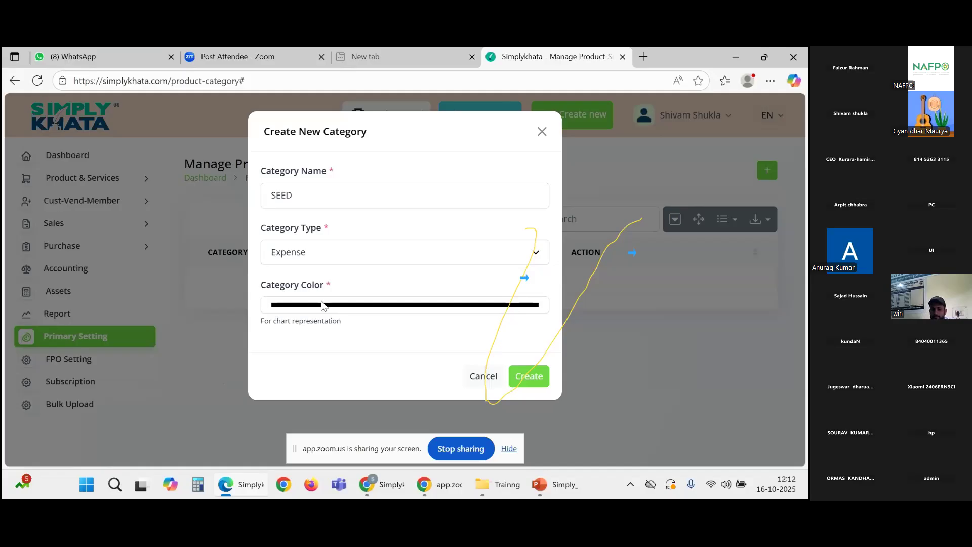
{"action": "left_click", "coordinate": [532, 380]}
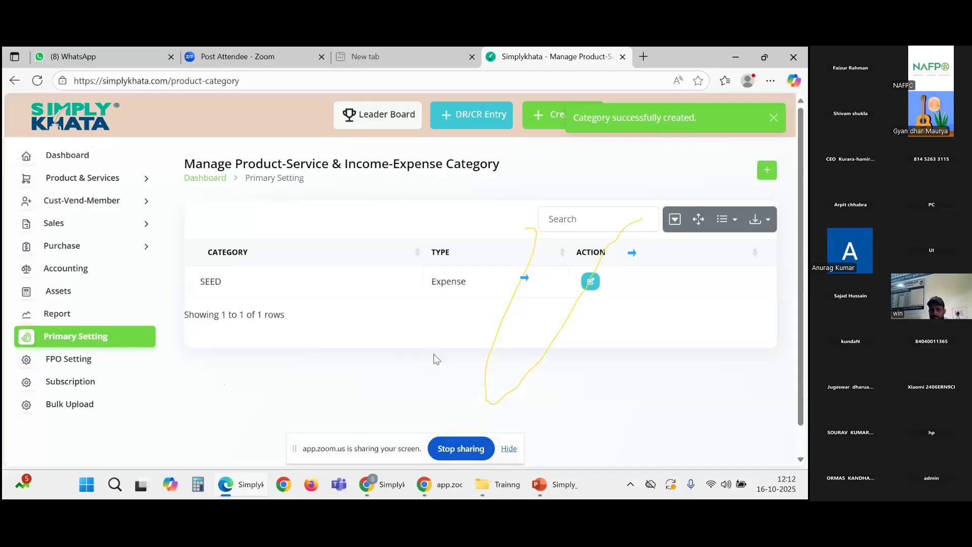
Step: Add another SEED category with type Income and compare it to the Expense row
{"action": "double_click", "coordinate": [434, 284]}
{"action": "left_click_drag", "start_coordinate": [435, 287], "coordinate": [423, 292]}
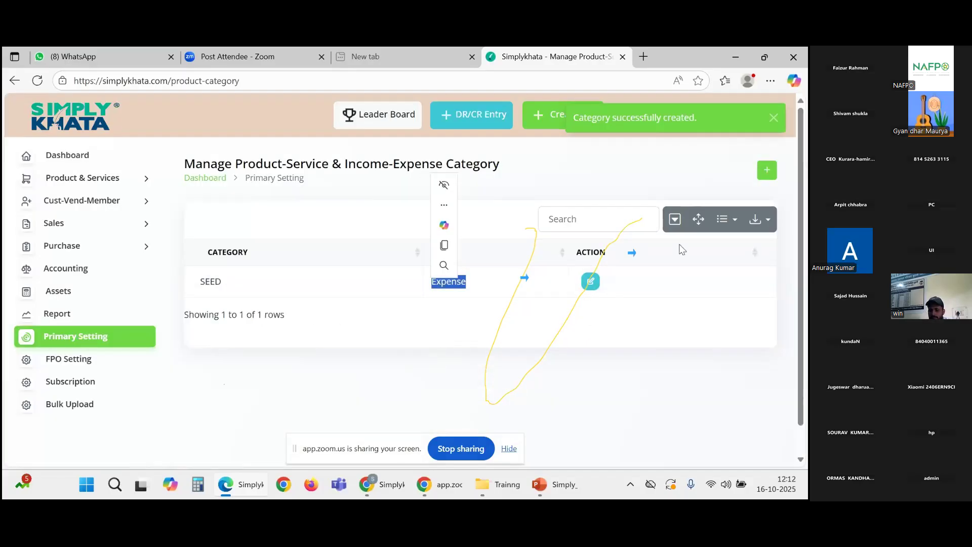
{"action": "left_click", "coordinate": [763, 175]}
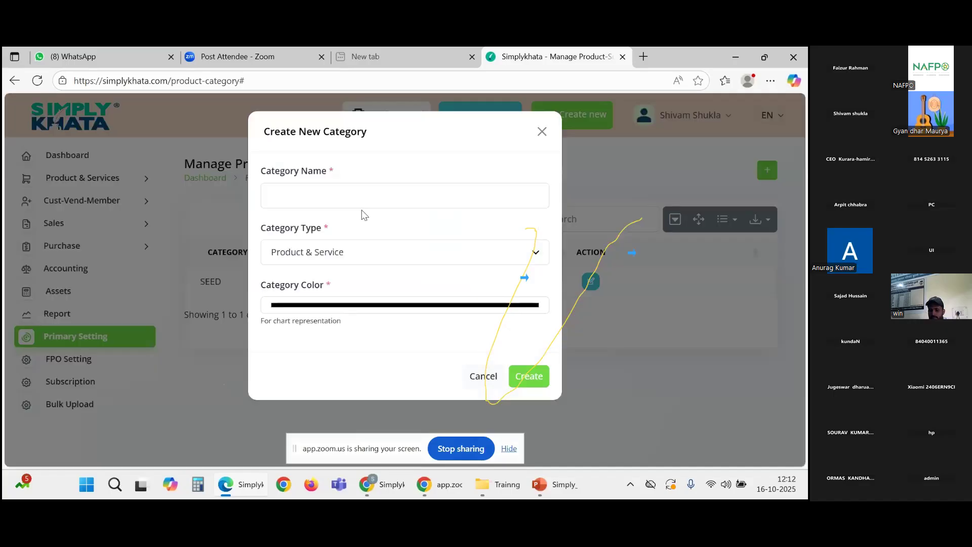
{"action": "left_click", "coordinate": [362, 203]}
{"action": "type", "text": "SEED"}
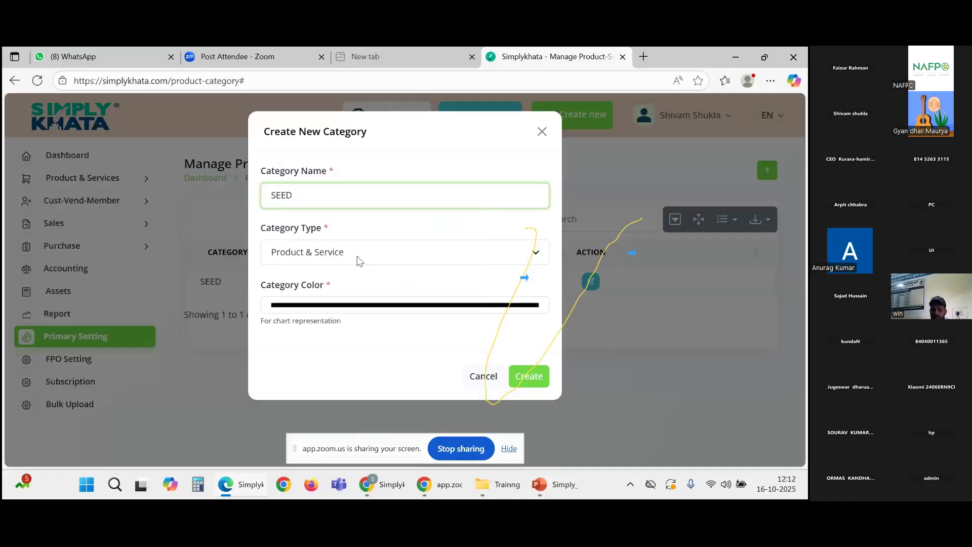
{"action": "left_click", "coordinate": [358, 260]}
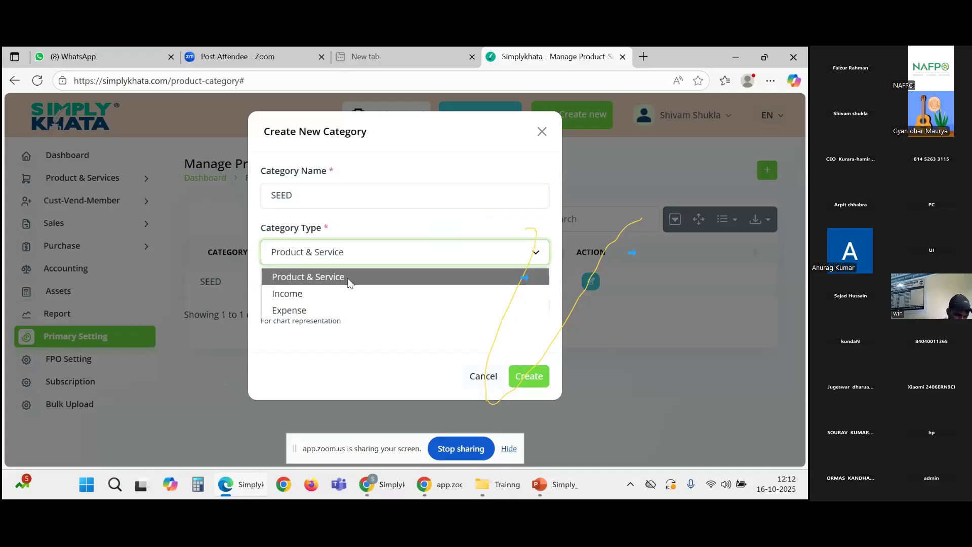
{"action": "left_click", "coordinate": [314, 293]}
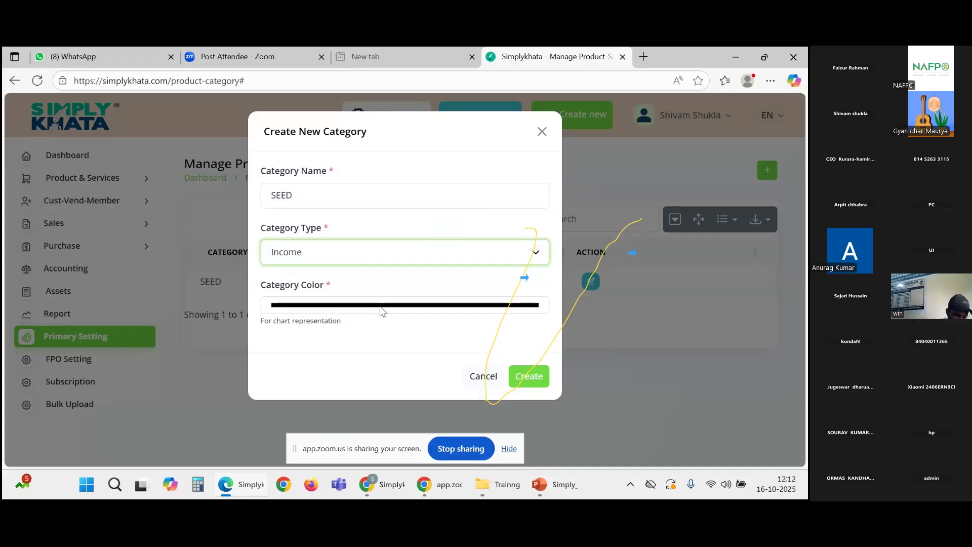
{"action": "left_click", "coordinate": [531, 385]}
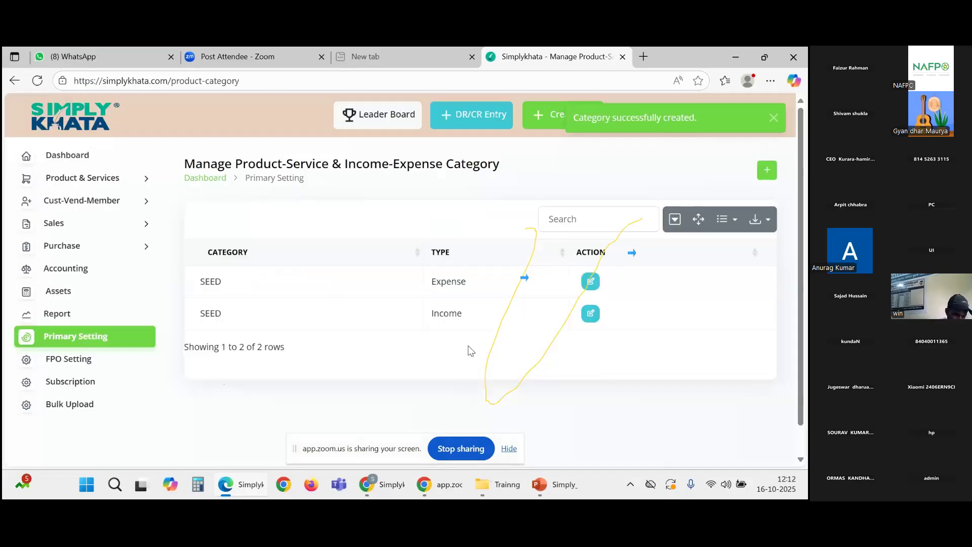
{"action": "left_click_drag", "start_coordinate": [489, 287], "coordinate": [425, 285]}
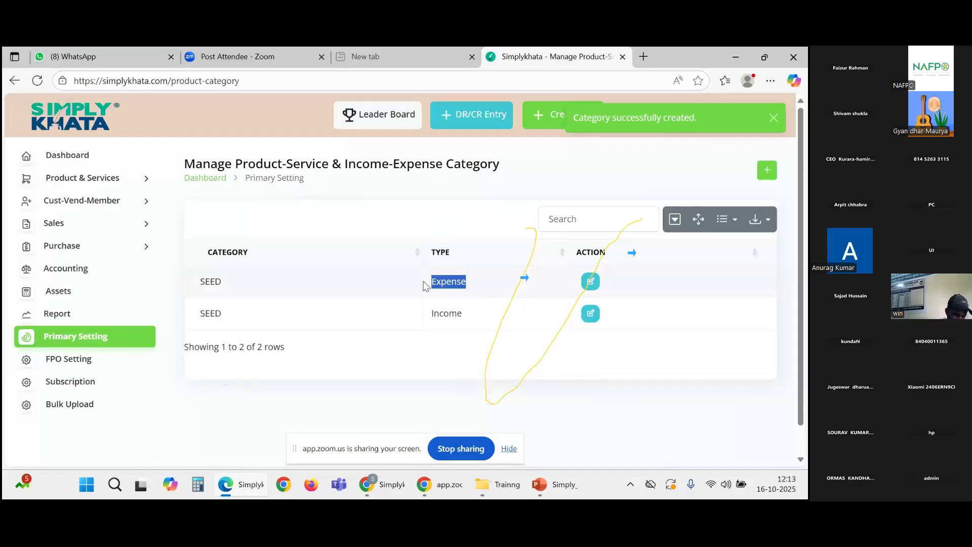
{"action": "left_click_drag", "start_coordinate": [463, 314], "coordinate": [434, 318]}
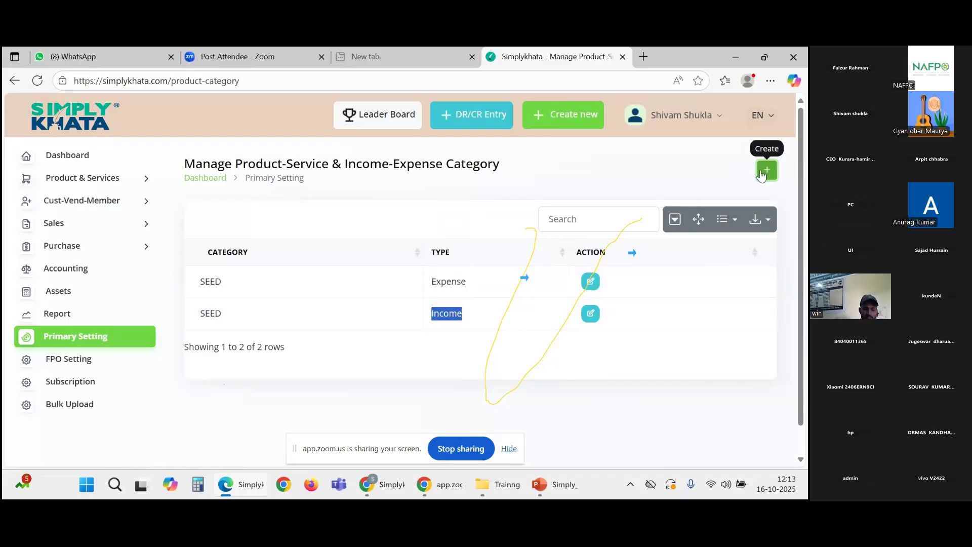
Step: Create a third SEED category with the default Product & Service type
{"action": "left_click", "coordinate": [766, 171]}
{"action": "left_click", "coordinate": [358, 193]}
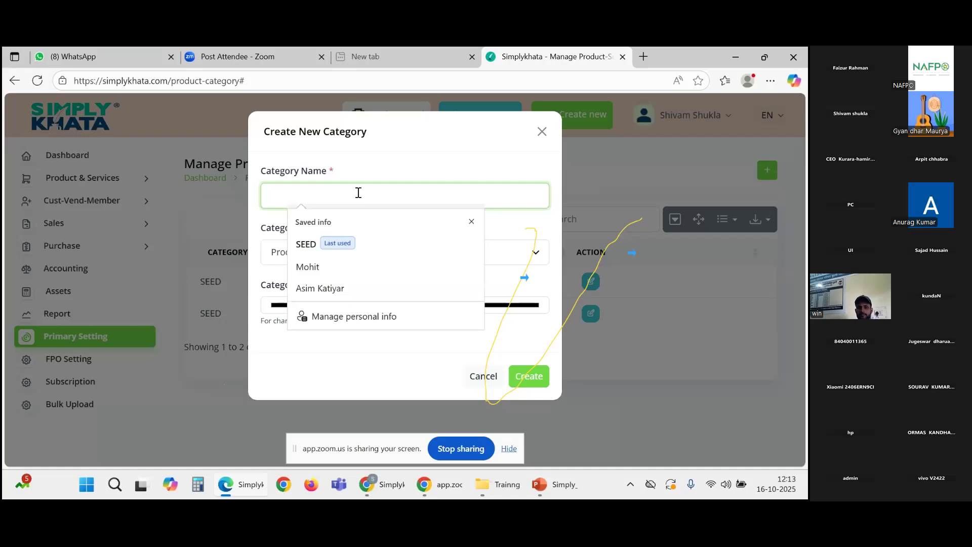
{"action": "type", "text": "SEED"}
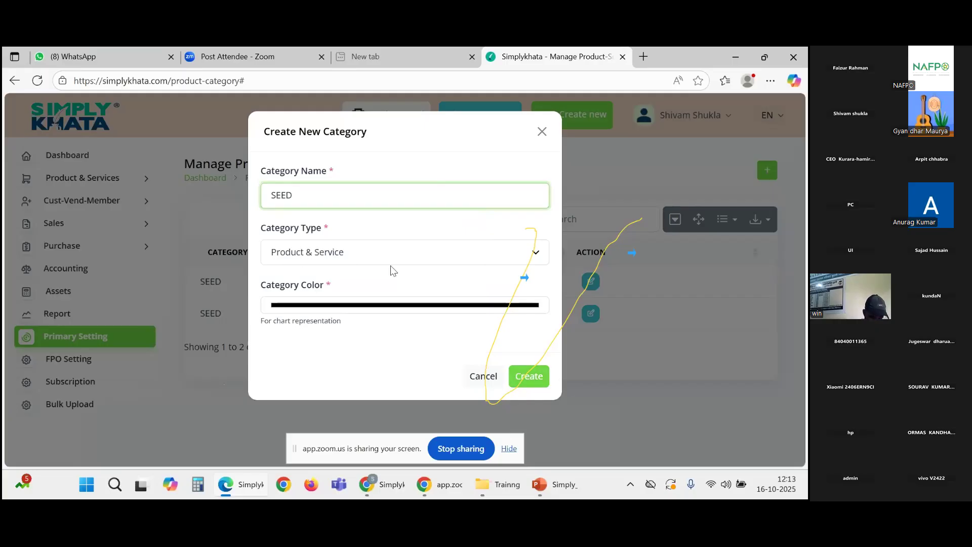
{"action": "left_click", "coordinate": [521, 386]}
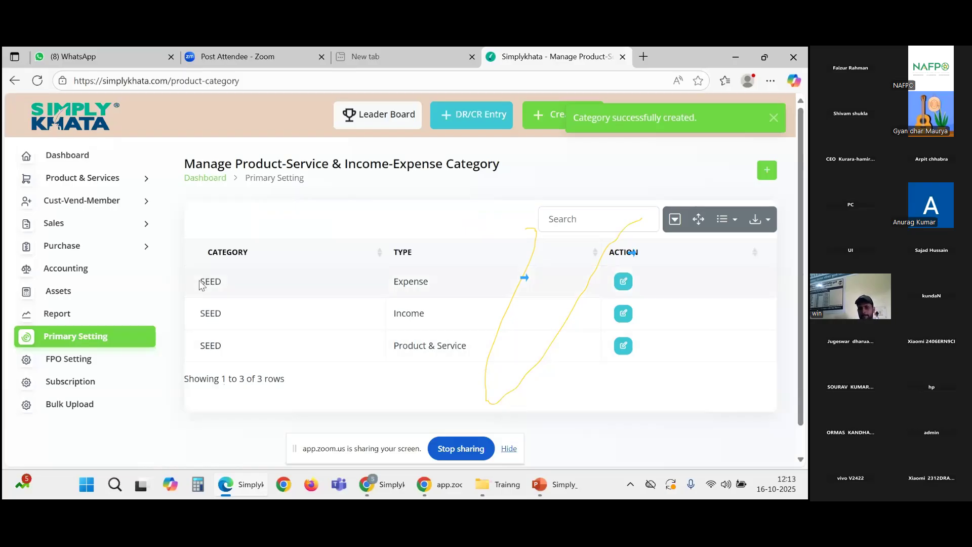
Step: Compare the Expense, Income and Product & Service types of the three SEED rows
{"action": "left_click_drag", "start_coordinate": [201, 285], "coordinate": [232, 340]}
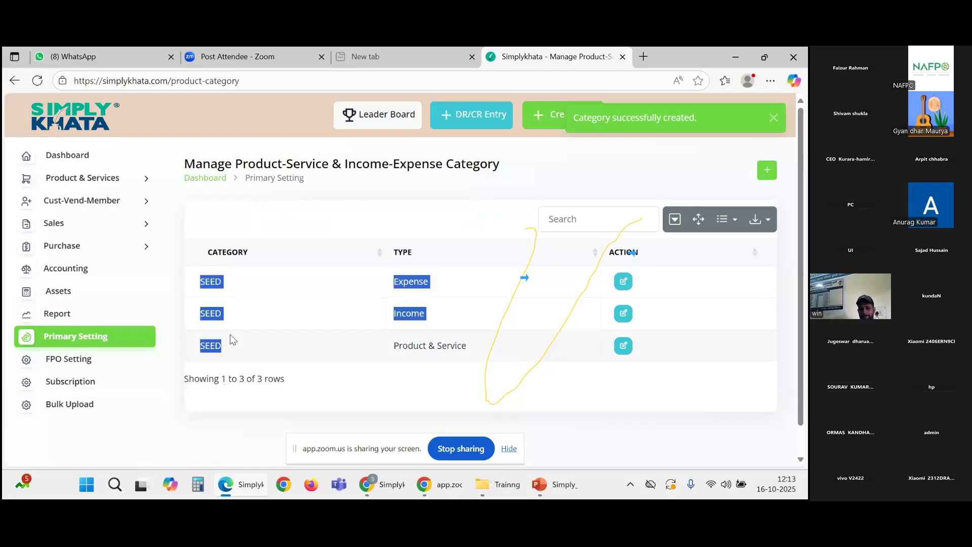
{"action": "left_click", "coordinate": [204, 307]}
{"action": "double_click", "coordinate": [411, 282]}
{"action": "left_click_drag", "start_coordinate": [425, 313], "coordinate": [393, 315]}
{"action": "left_click_drag", "start_coordinate": [490, 358], "coordinate": [396, 361]}
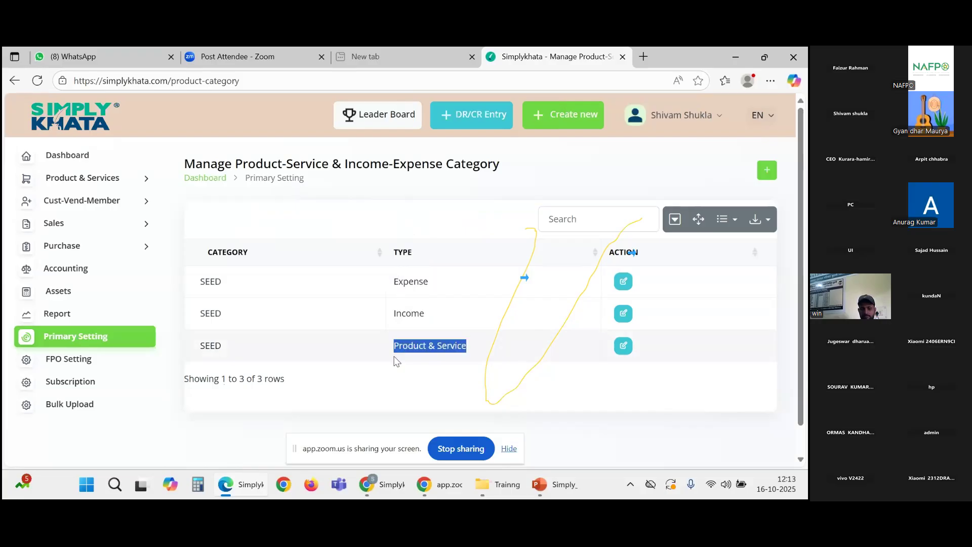
{"action": "left_click", "coordinate": [349, 304]}
{"action": "left_click_drag", "start_coordinate": [431, 282], "coordinate": [393, 284]}
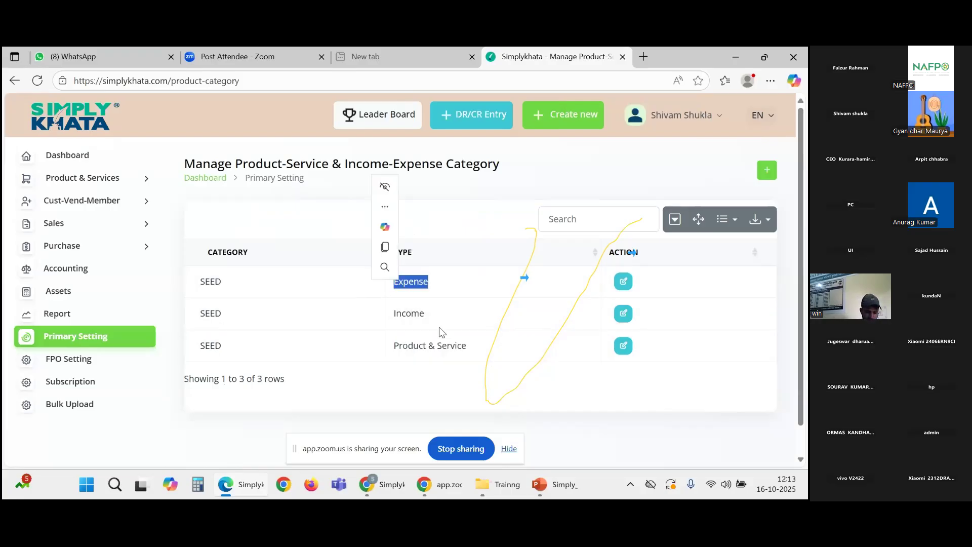
{"action": "left_click_drag", "start_coordinate": [439, 327], "coordinate": [384, 323]}
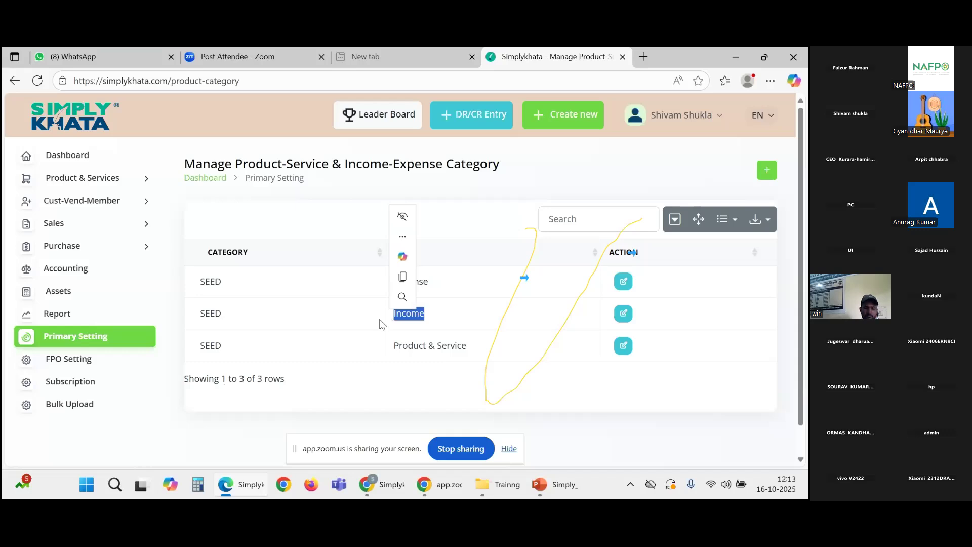
{"action": "left_click_drag", "start_coordinate": [468, 346], "coordinate": [394, 356]}
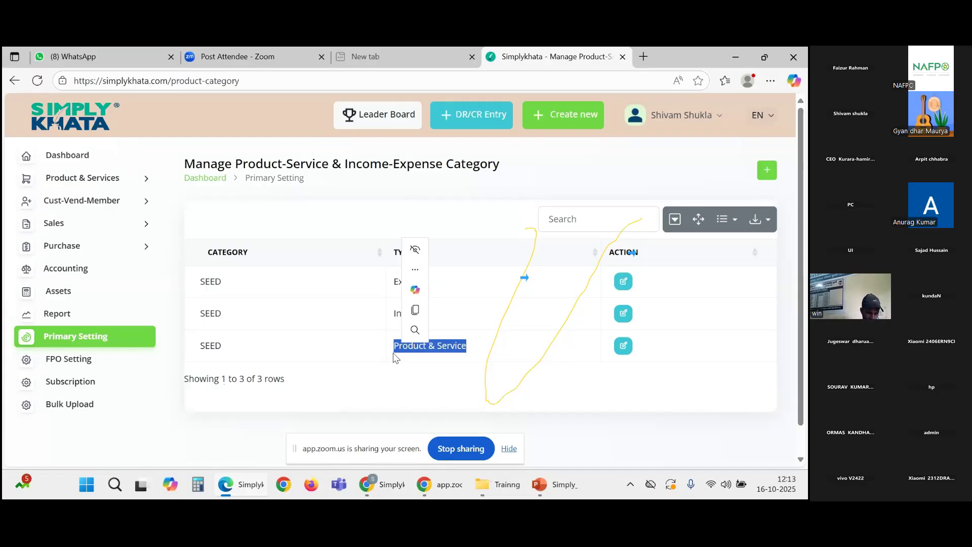
{"action": "left_click", "coordinate": [268, 291]}
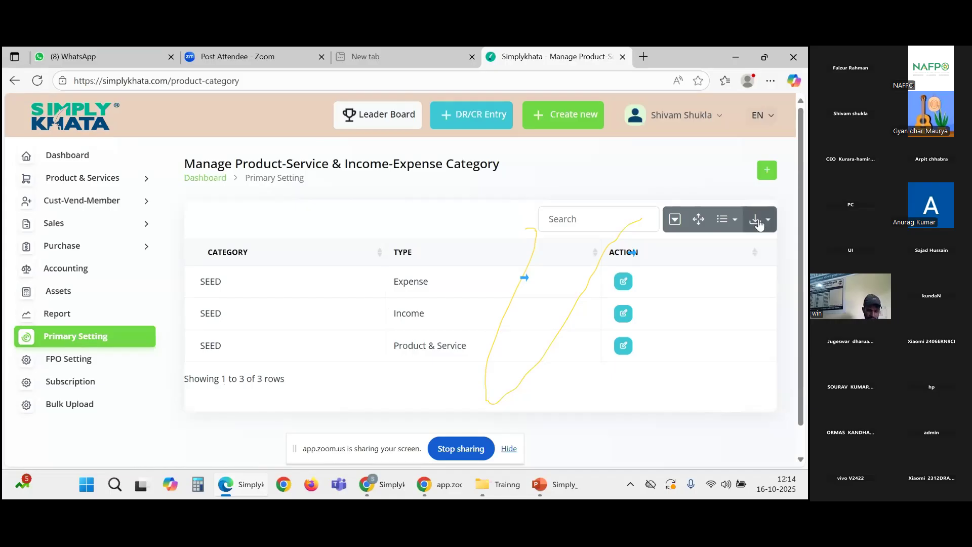
{"action": "scroll", "coordinate": [591, 346], "scroll_direction": "down", "scroll_amount": 1}
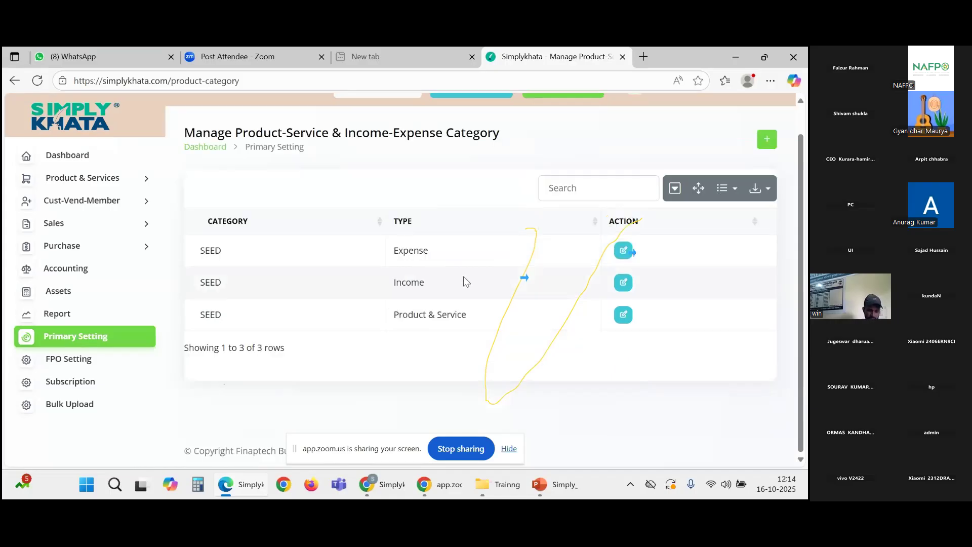
Step: Start a new Product tax rate on the Manage GST Rate page
{"action": "left_click", "coordinate": [83, 342]}
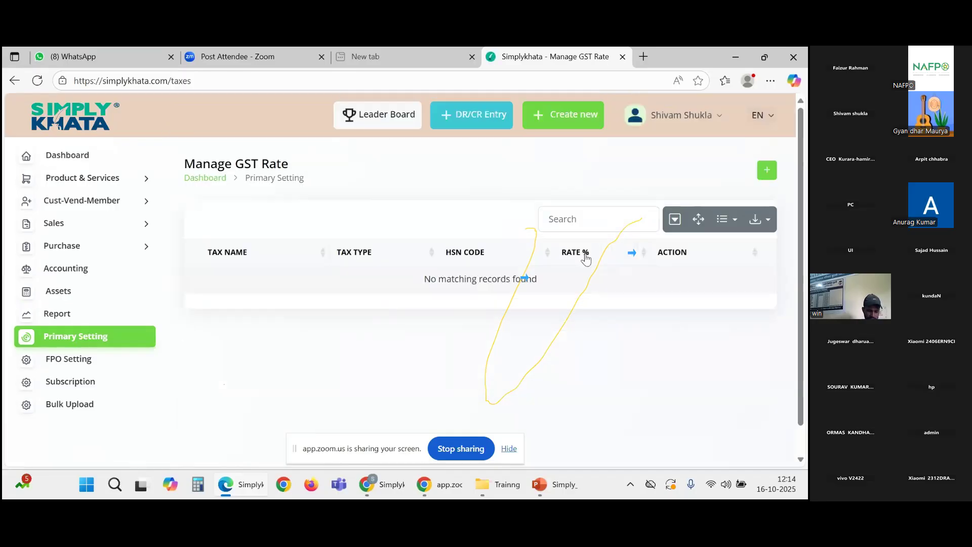
{"action": "left_click", "coordinate": [765, 173]}
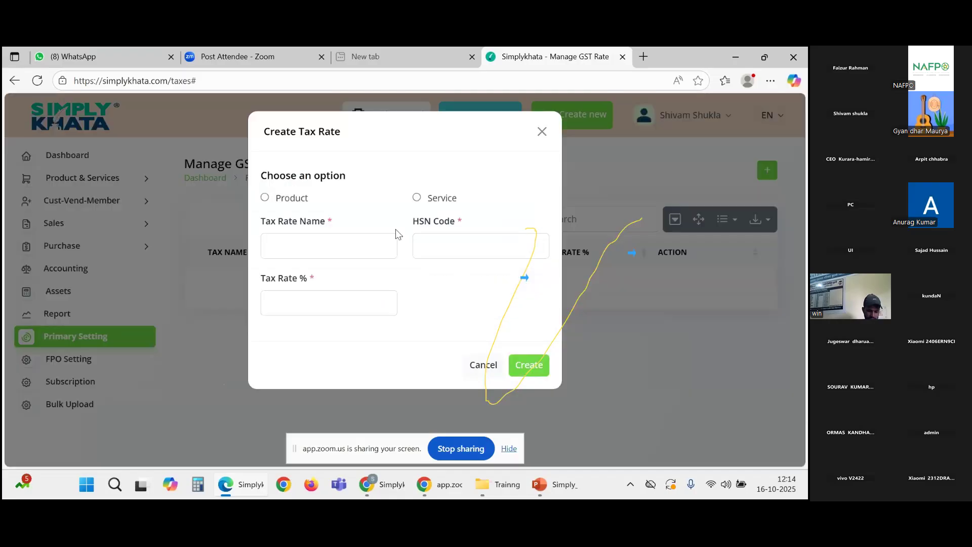
{"action": "left_click", "coordinate": [287, 202]}
Step: Name the tax rate CGST and set its rate to 5%
{"action": "left_click", "coordinate": [293, 252]}
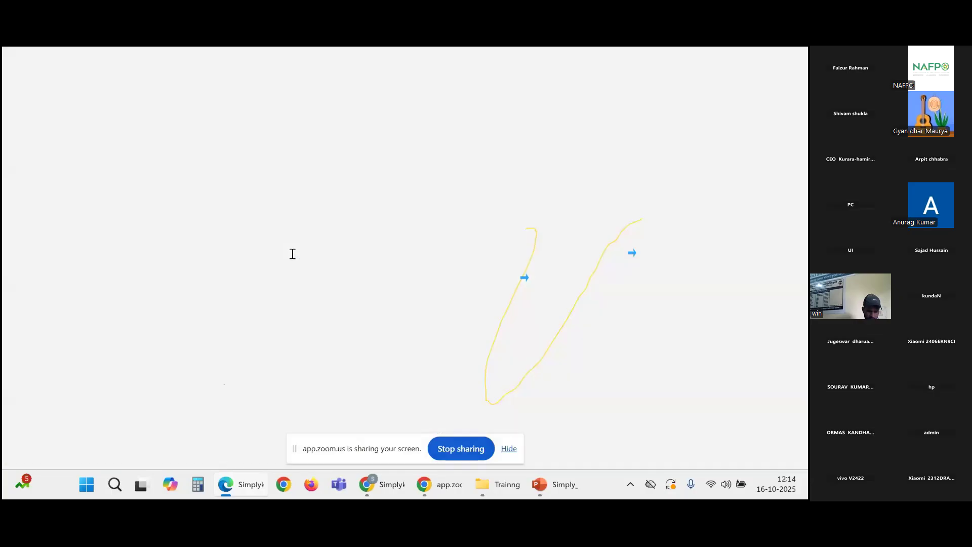
{"action": "type", "text": "T"}
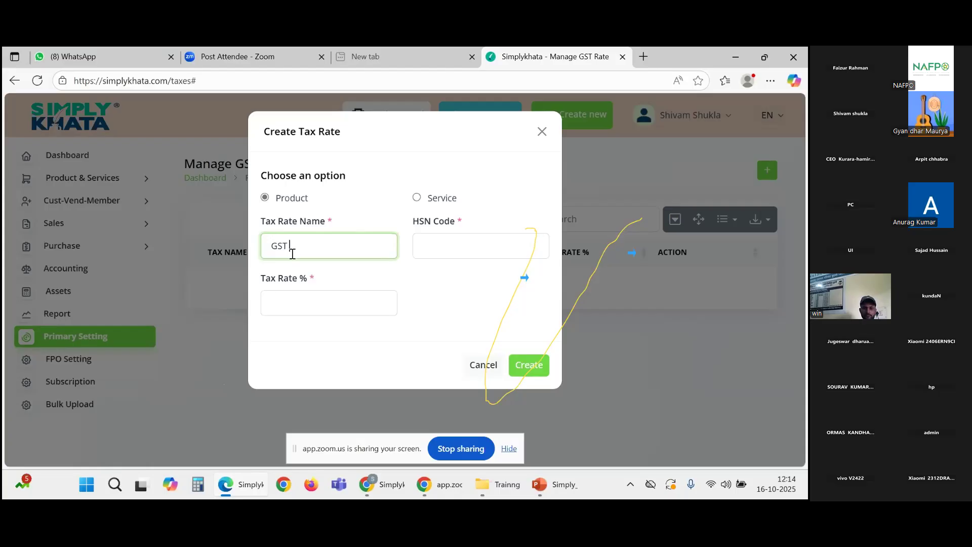
{"action": "type", "text": "5%"}
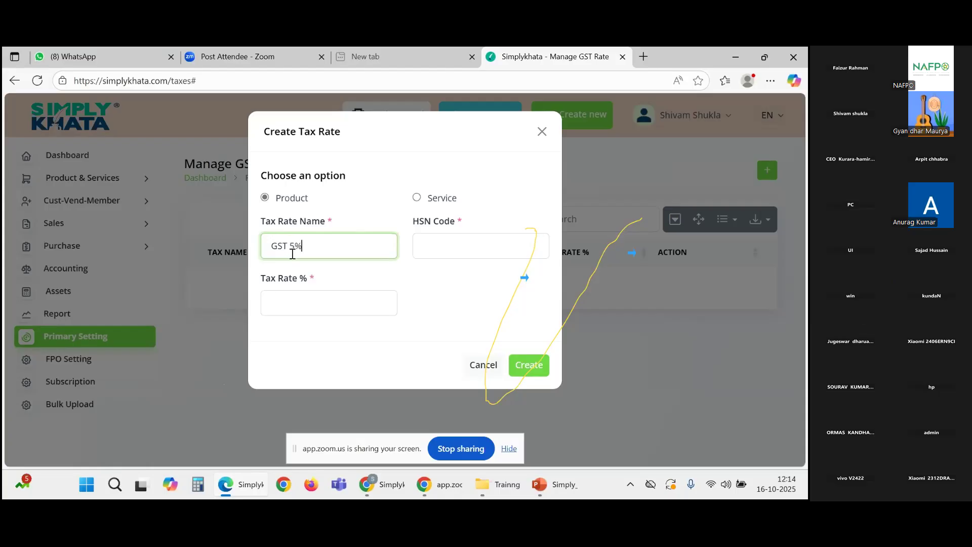
{"action": "left_click", "coordinate": [313, 310]}
{"action": "type", "text": "5"}
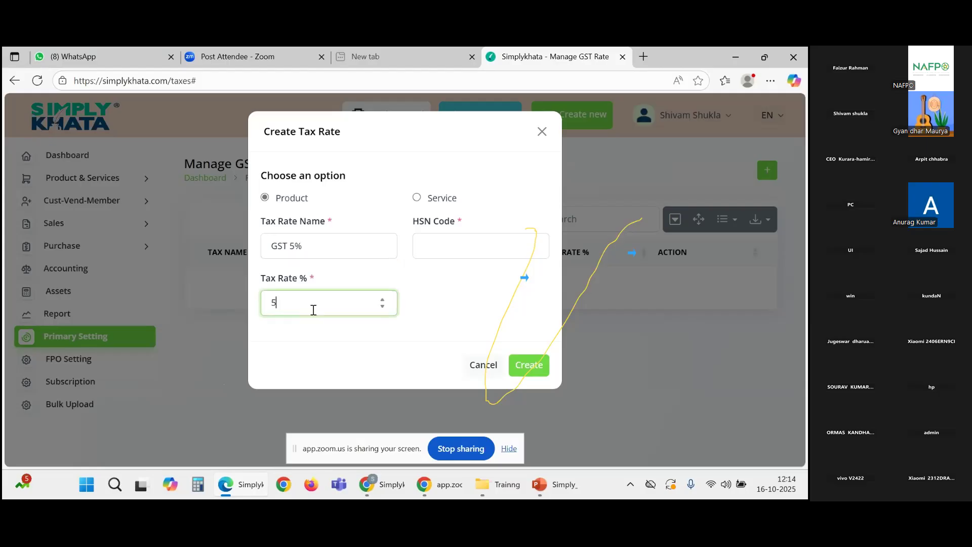
{"action": "left_click", "coordinate": [445, 242]}
{"action": "double_click", "coordinate": [298, 246]}
{"action": "left_click_drag", "start_coordinate": [298, 245], "coordinate": [262, 247]}
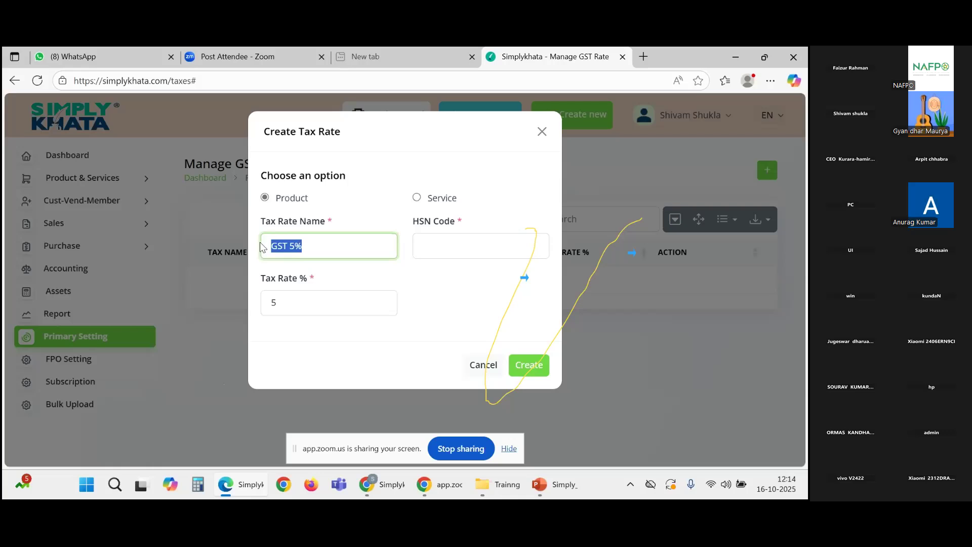
{"action": "type", "text": "CGST"}
{"action": "left_click", "coordinate": [309, 268]}
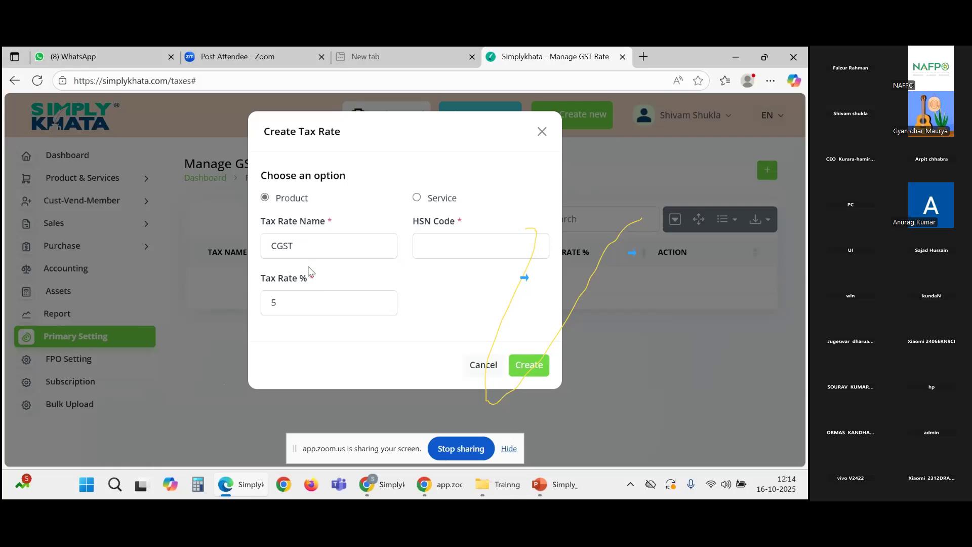
Step: Submit CGST at 2.5% with HSN code 0321, which fails the 8-digit HSN check
{"action": "left_click", "coordinate": [280, 304]}
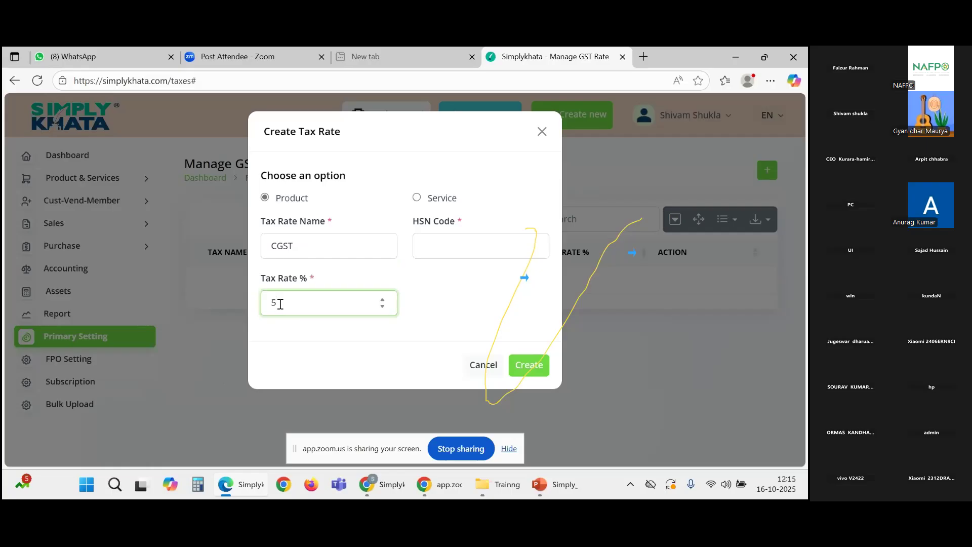
{"action": "key", "text": "BackSpace"}
{"action": "type", "text": "2."}
{"action": "left_click", "coordinate": [444, 255]}
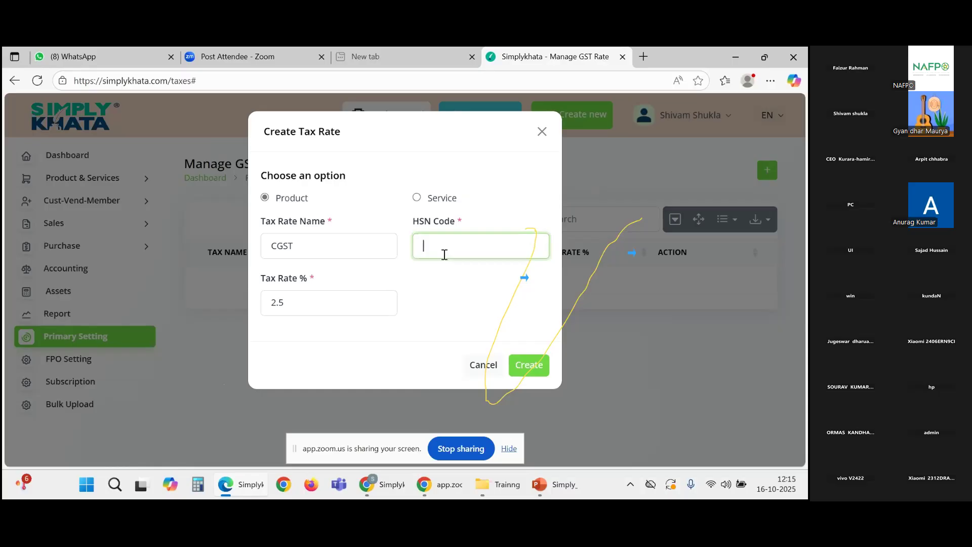
{"action": "type", "text": "0321"}
{"action": "left_click", "coordinate": [442, 303]}
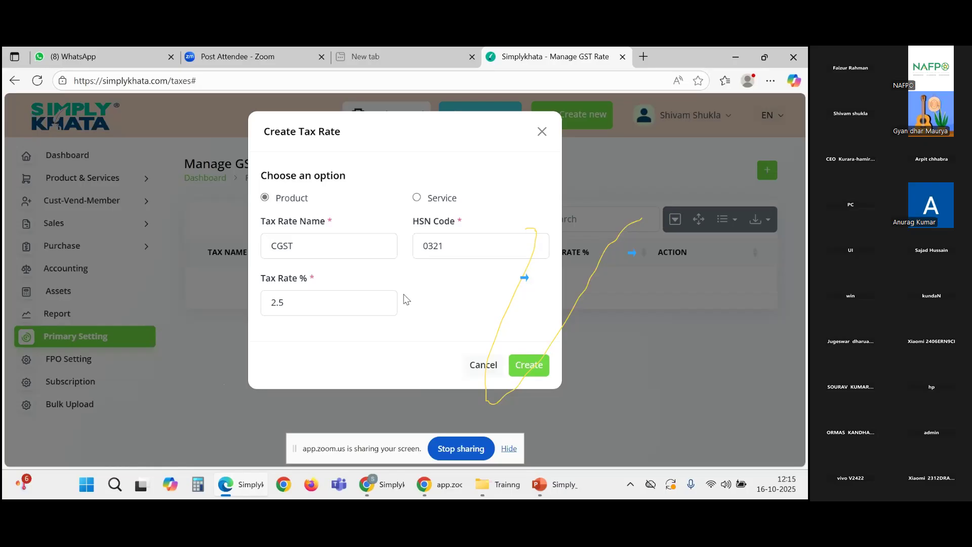
{"action": "left_click", "coordinate": [535, 366]}
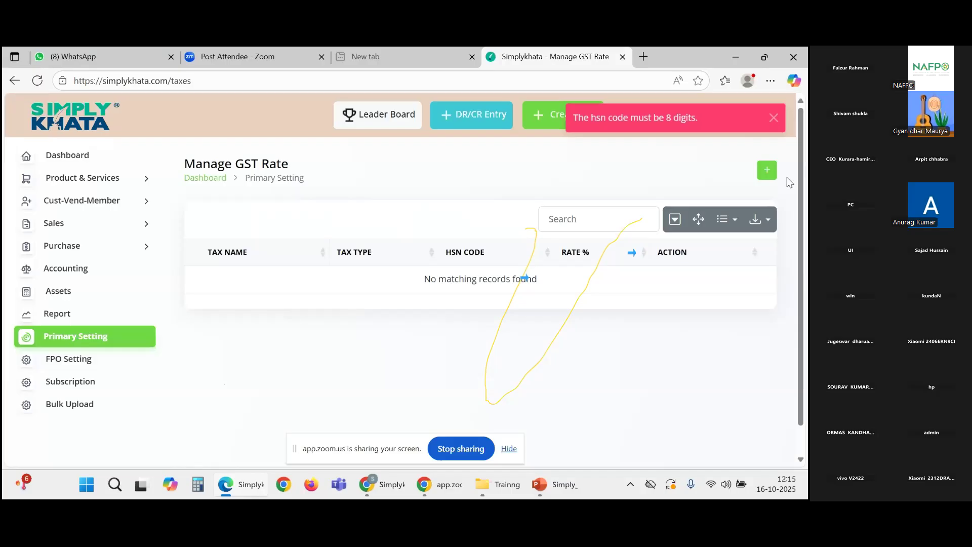
Step: Create the CGST 2.5% product rate with HSN 02348765, then return to Primary Setting
{"action": "left_click", "coordinate": [763, 175]}
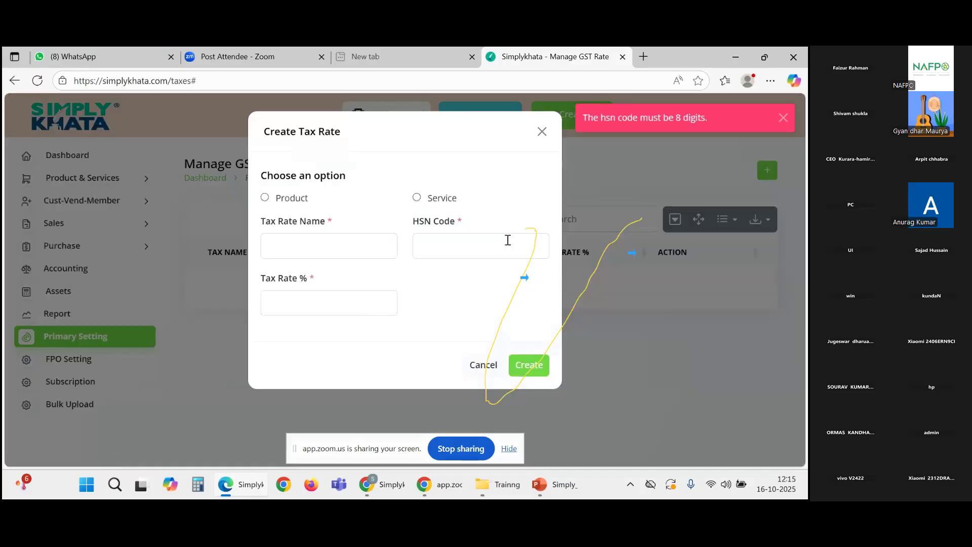
{"action": "left_click", "coordinate": [508, 241]}
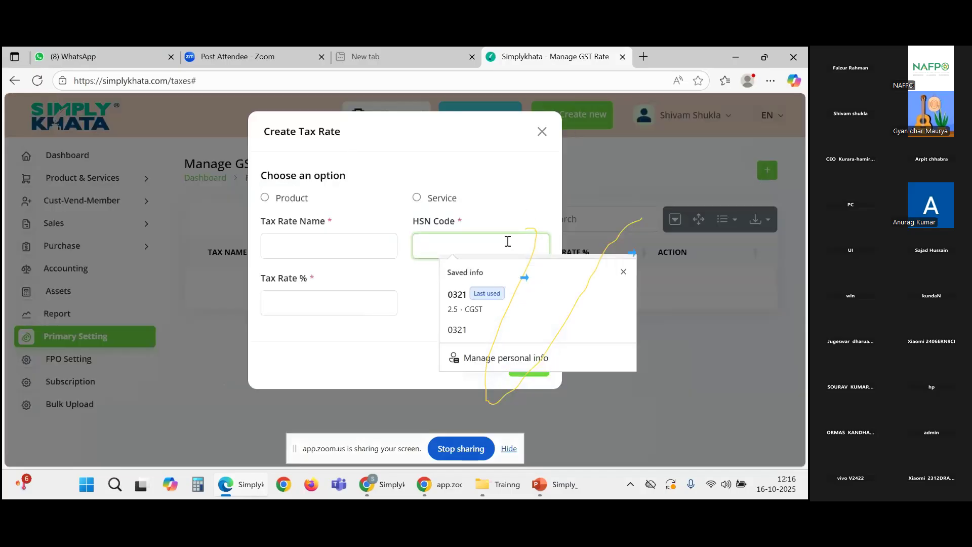
{"action": "type", "text": "02"}
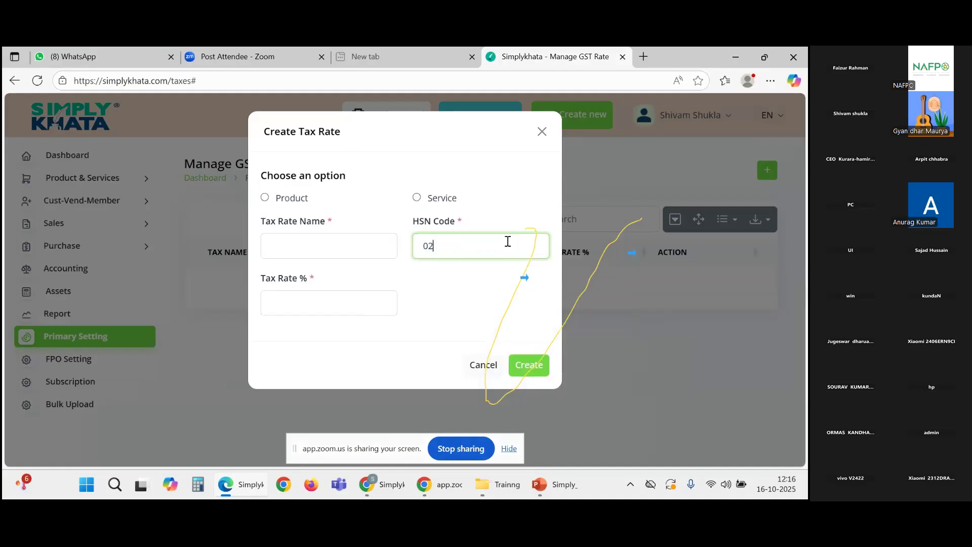
{"action": "type", "text": "34"}
{"action": "type", "text": "8765"}
{"action": "left_click", "coordinate": [376, 249]}
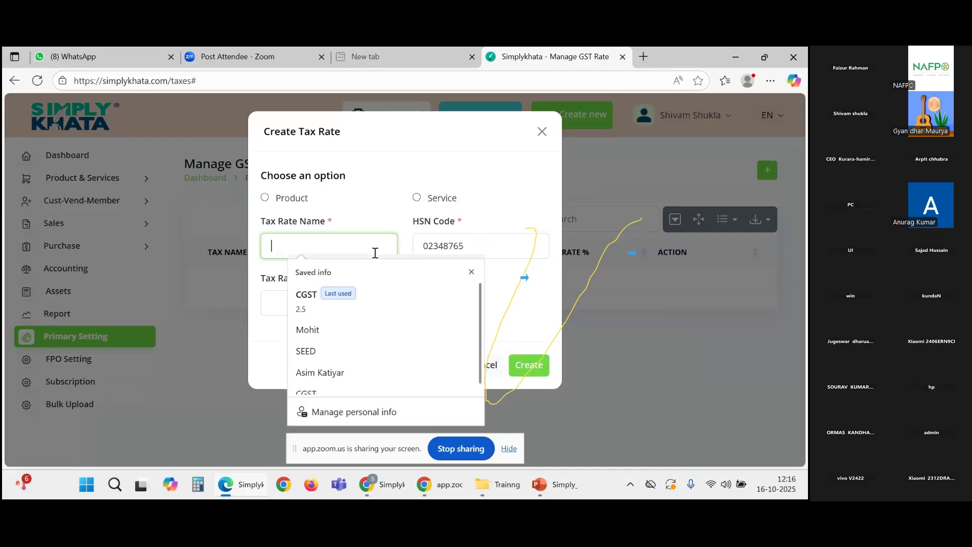
{"action": "left_click", "coordinate": [265, 198]}
{"action": "left_click", "coordinate": [281, 244]}
{"action": "type", "text": "CGST"}
{"action": "left_click", "coordinate": [292, 313]}
{"action": "type", "text": "2.5"}
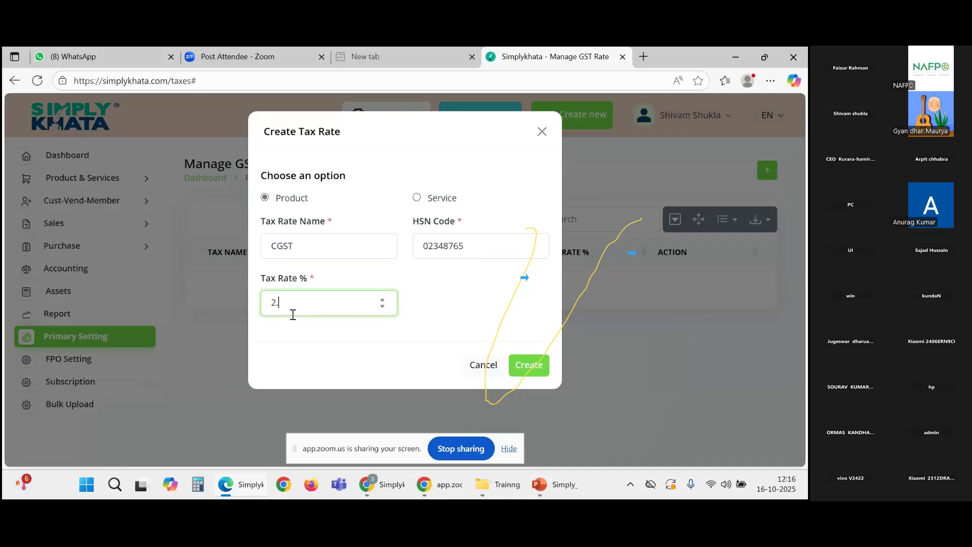
{"action": "left_click", "coordinate": [527, 365]}
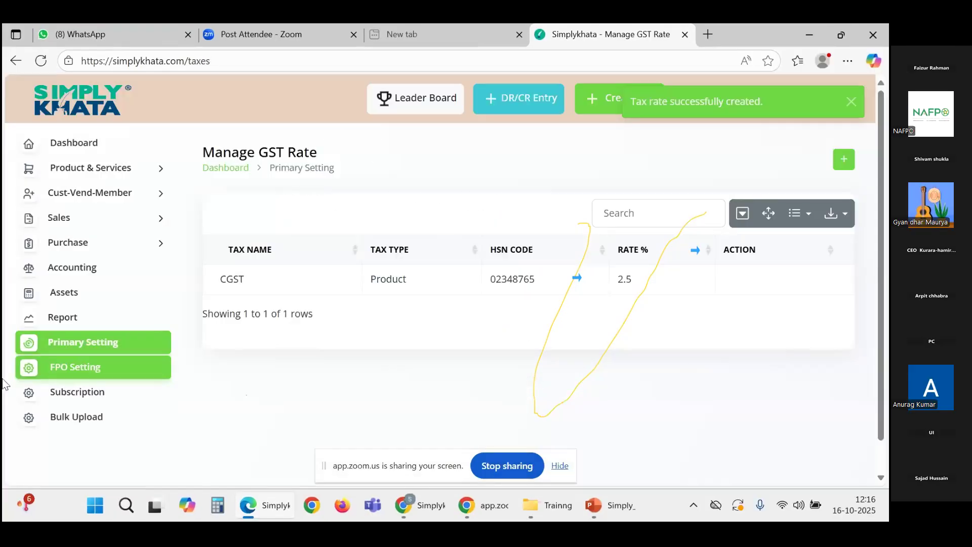
{"action": "left_click", "coordinate": [71, 344]}
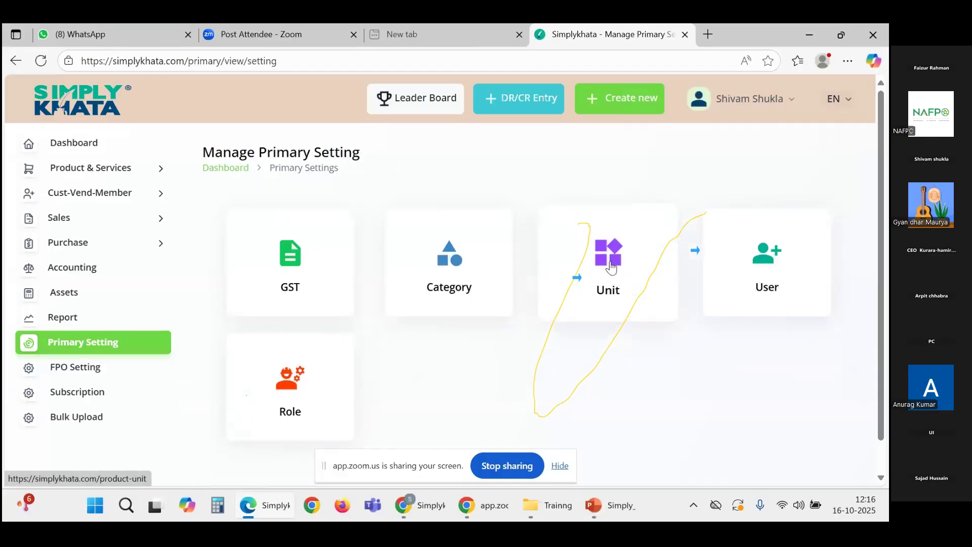
Step: Create the KG unit in the product unit settings
{"action": "left_click", "coordinate": [611, 267]}
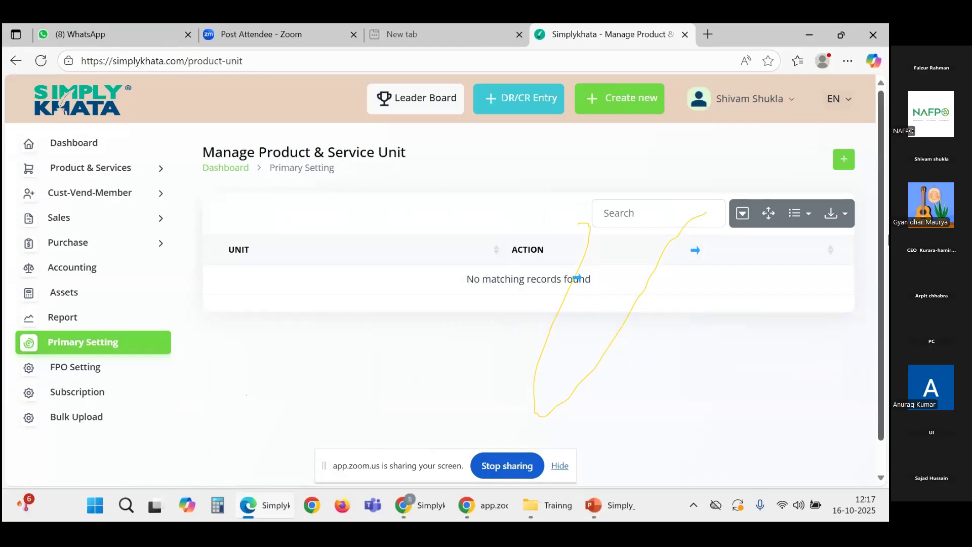
{"action": "left_click", "coordinate": [842, 160]}
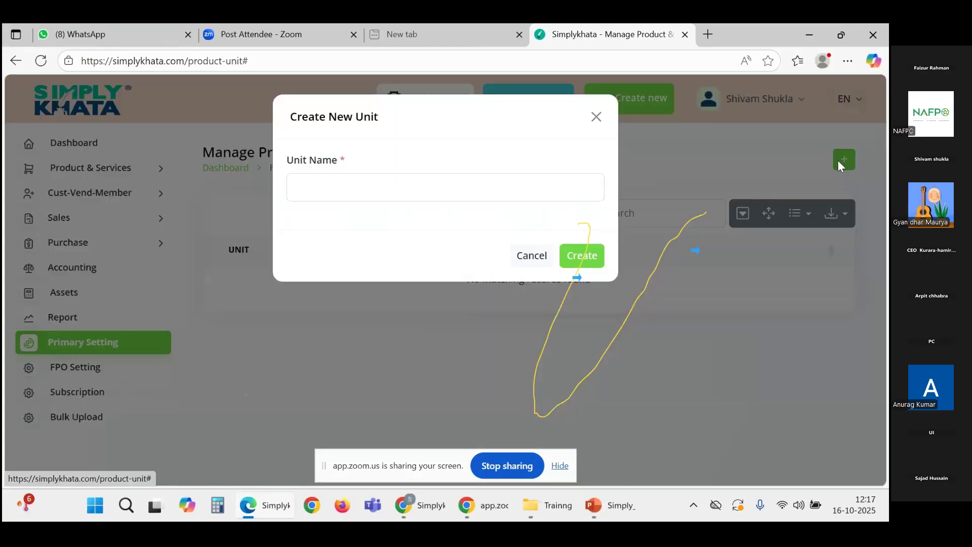
{"action": "left_click", "coordinate": [331, 191]}
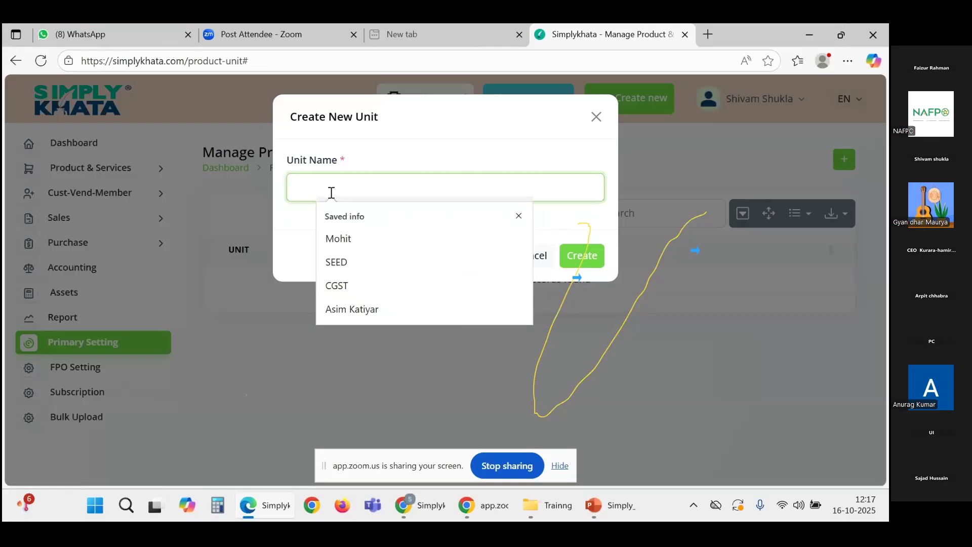
{"action": "type", "text": "KG"}
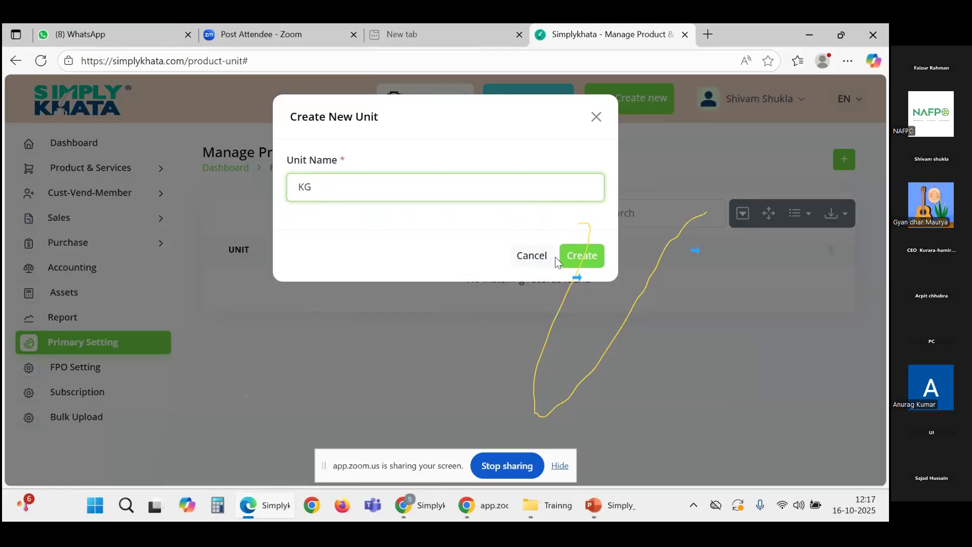
{"action": "left_click", "coordinate": [577, 258]}
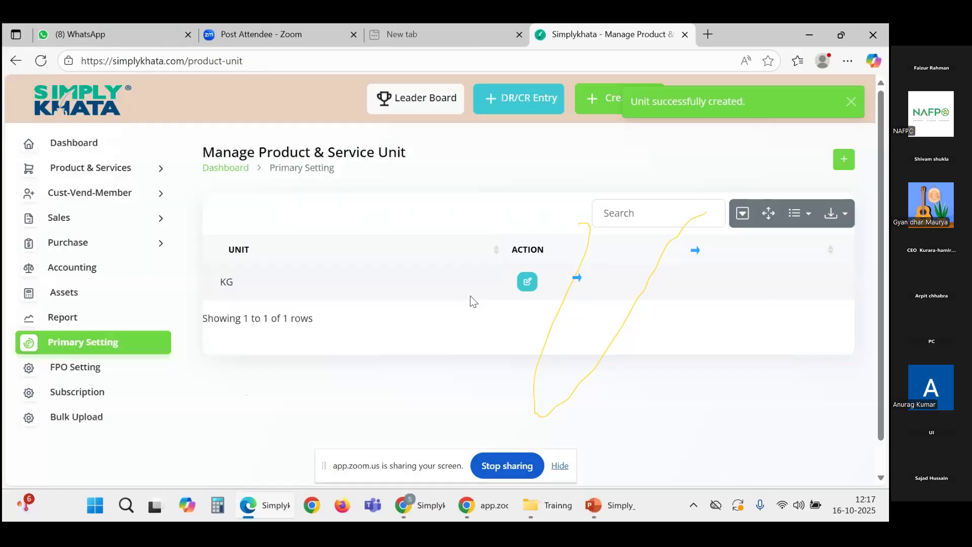
Step: Add the PCS and Packet units, giving three units in total
{"action": "left_click", "coordinate": [841, 161]}
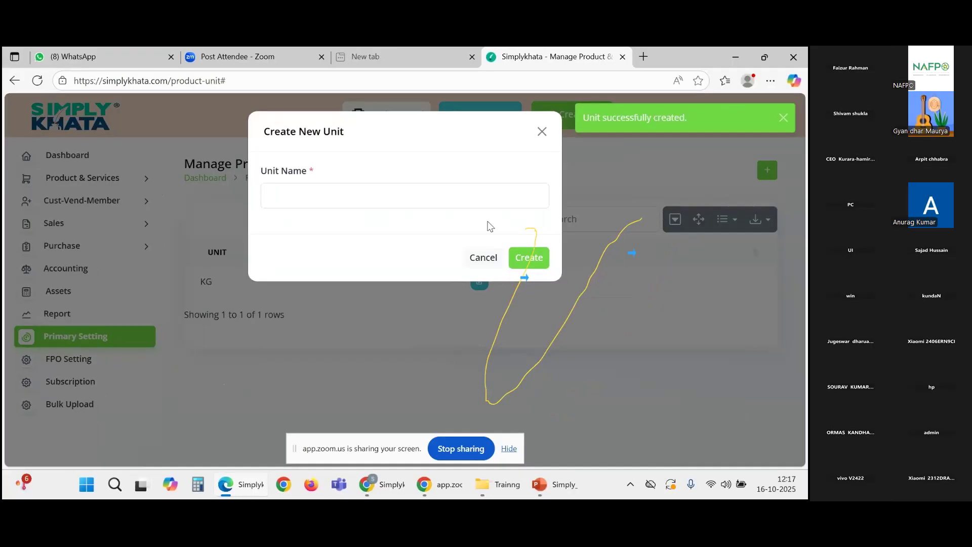
{"action": "left_click", "coordinate": [451, 197]}
{"action": "type", "text": "PCS"}
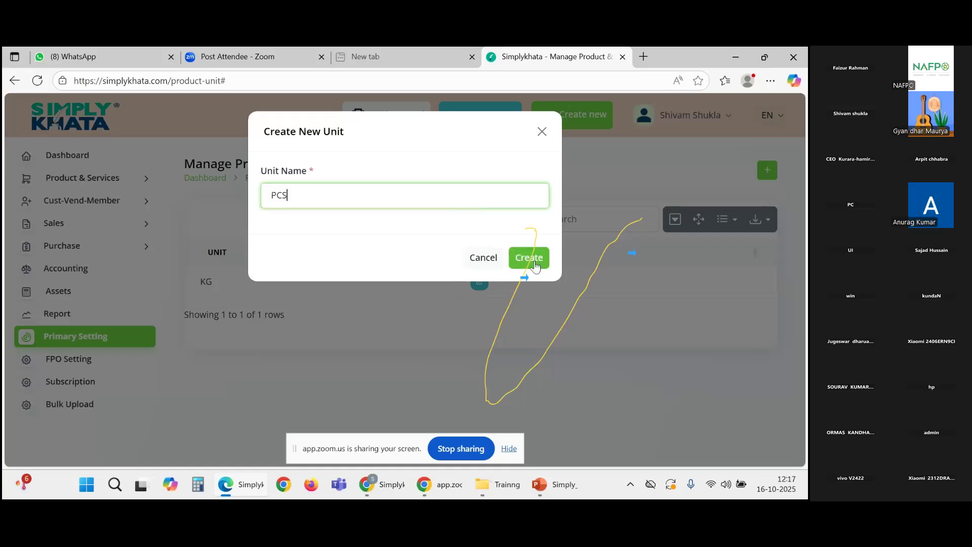
{"action": "left_click", "coordinate": [529, 258]}
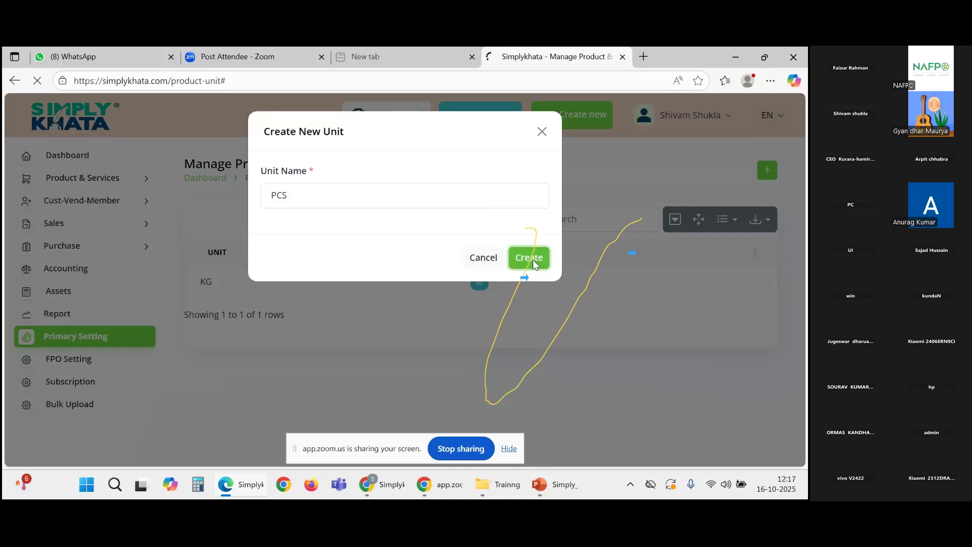
{"action": "left_click", "coordinate": [767, 170]}
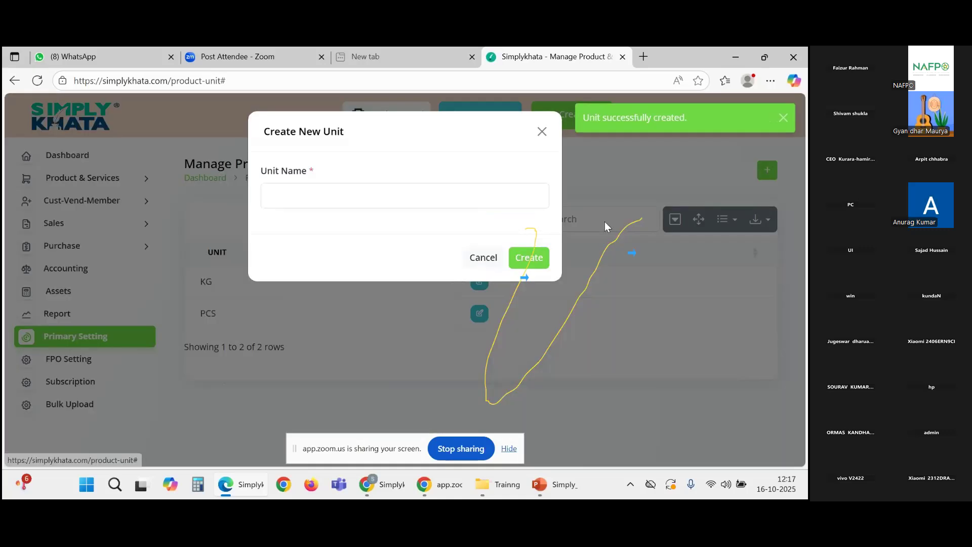
{"action": "left_click", "coordinate": [386, 202]}
{"action": "type", "text": "Pac"}
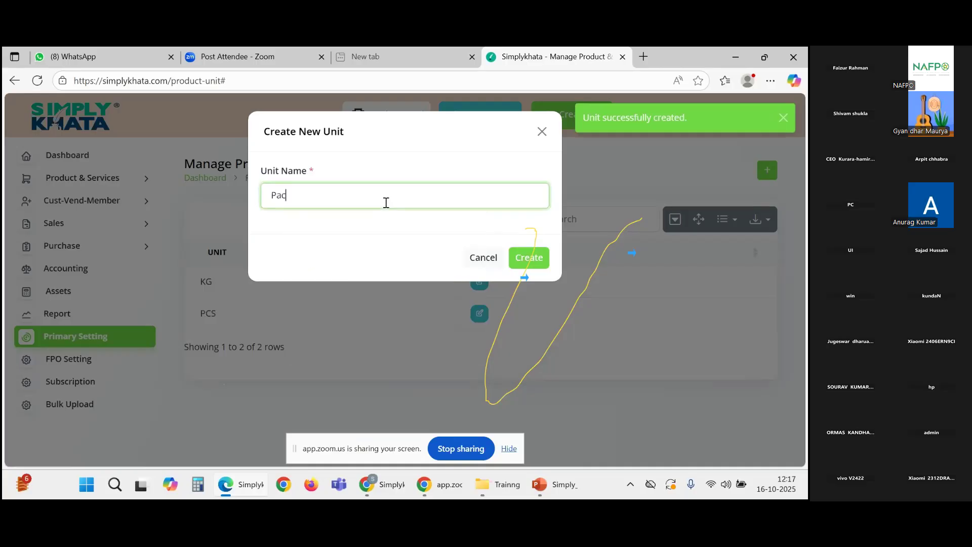
{"action": "type", "text": "ket"}
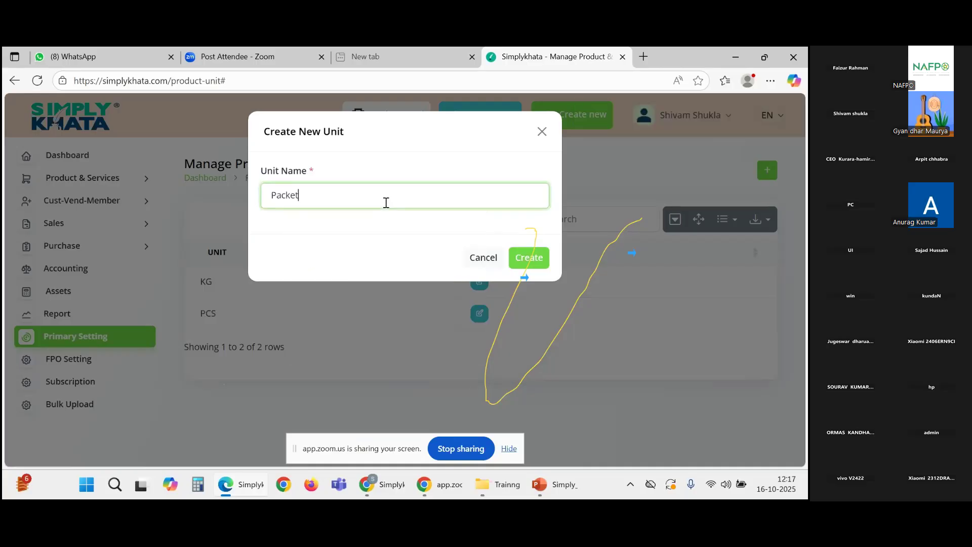
{"action": "left_click", "coordinate": [529, 258]}
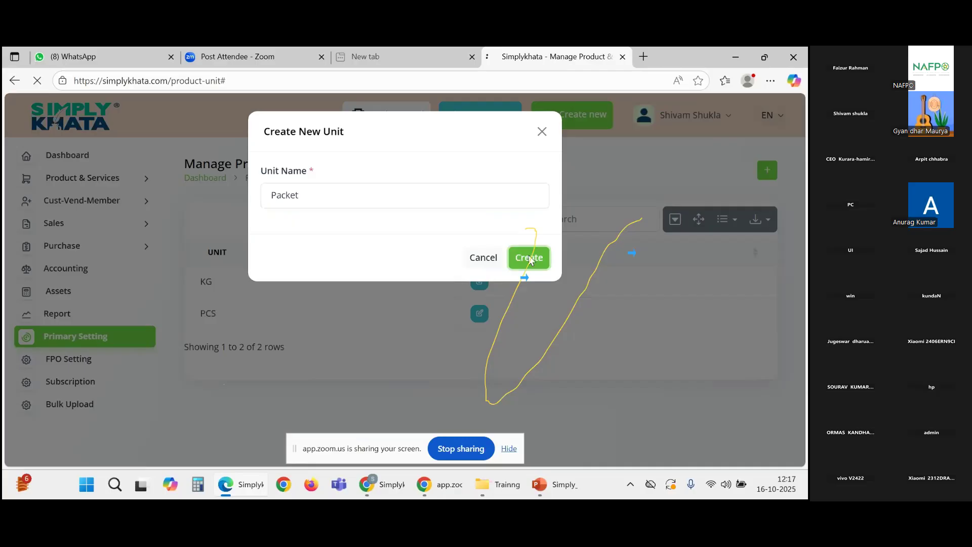
{"action": "scroll", "coordinate": [283, 293], "scroll_direction": "down", "scroll_amount": 1}
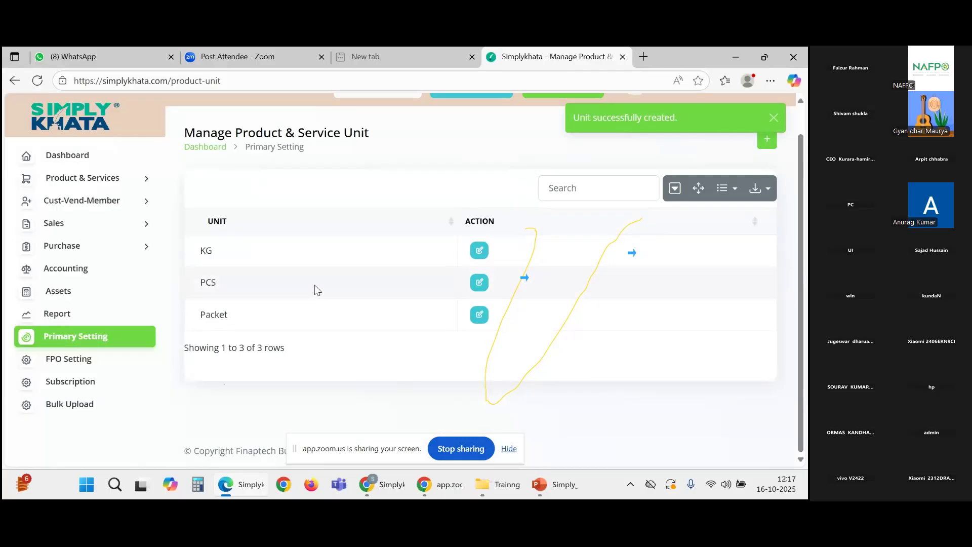
Step: Start a new product in Product & Services named Wheat with SKU kg
{"action": "left_click", "coordinate": [59, 343]}
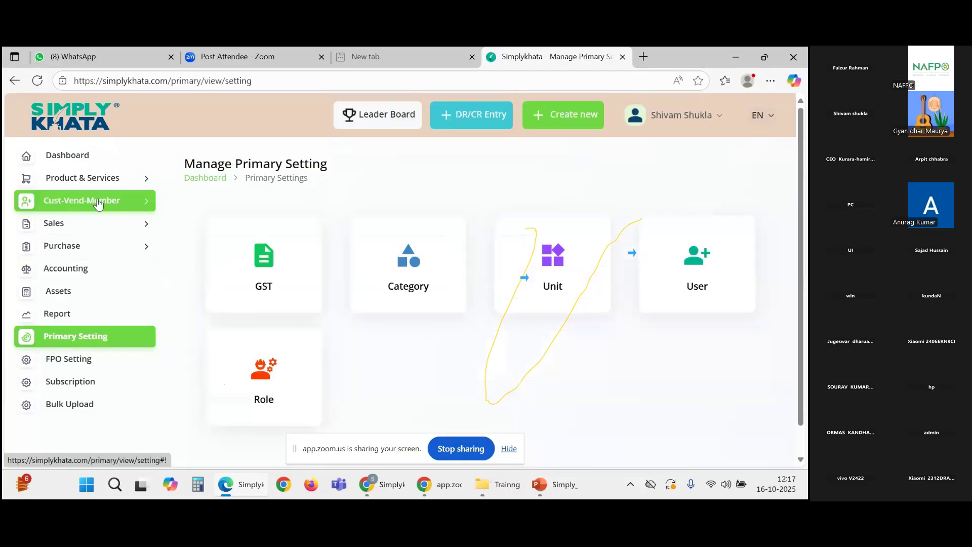
{"action": "left_click", "coordinate": [103, 183]}
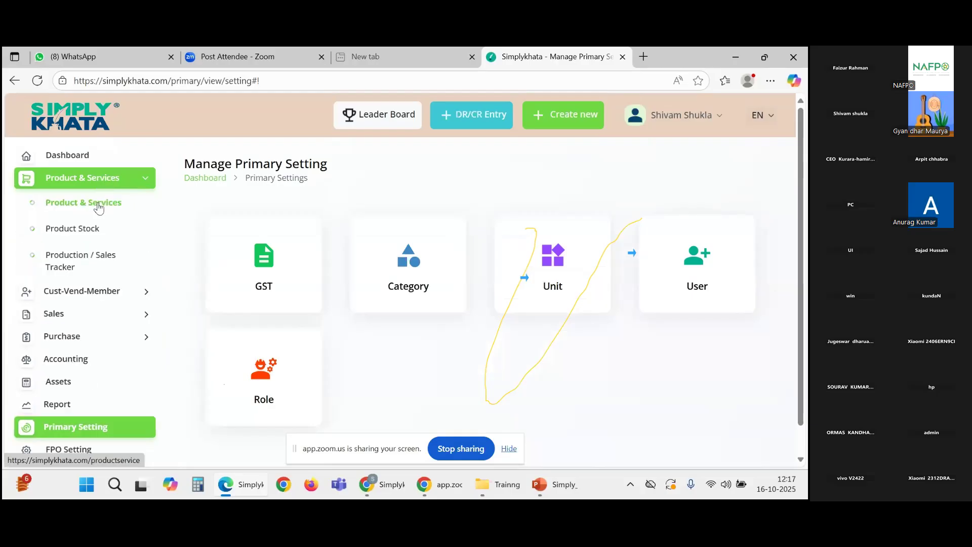
{"action": "left_click", "coordinate": [99, 208]}
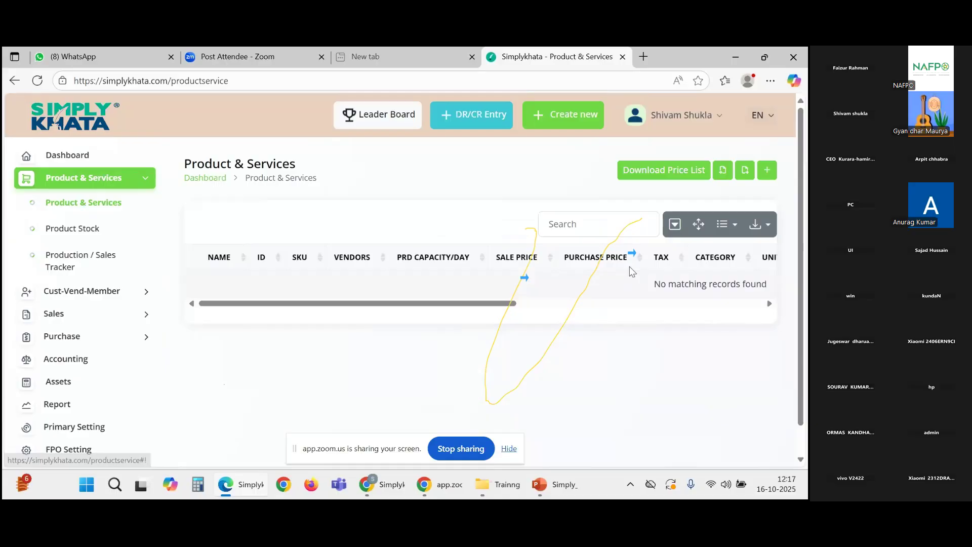
{"action": "left_click", "coordinate": [767, 172]}
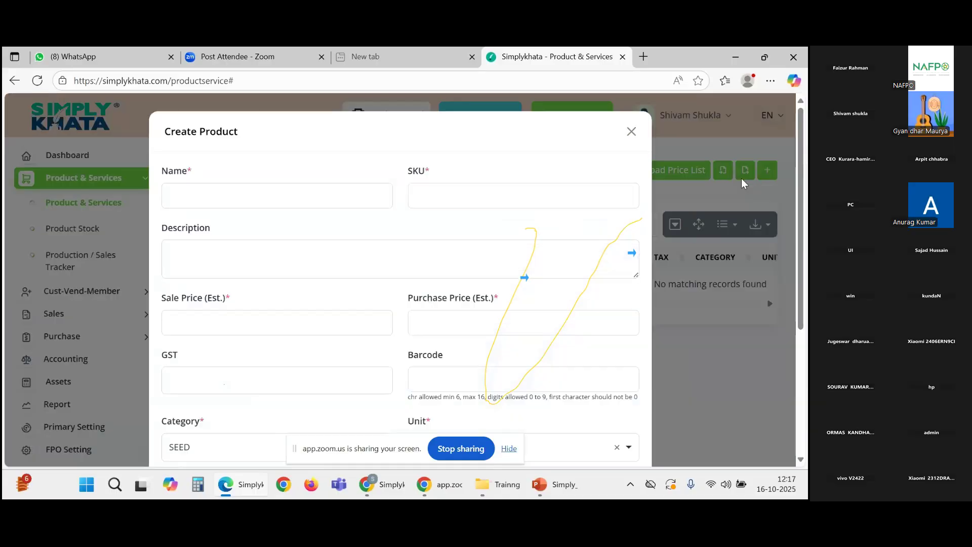
{"action": "left_click", "coordinate": [288, 197]}
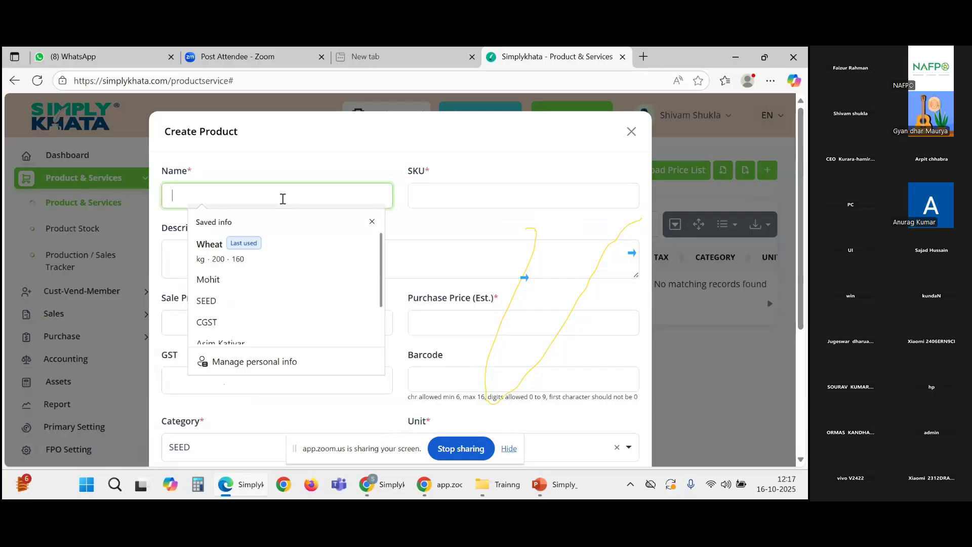
{"action": "type", "text": "Wheat"}
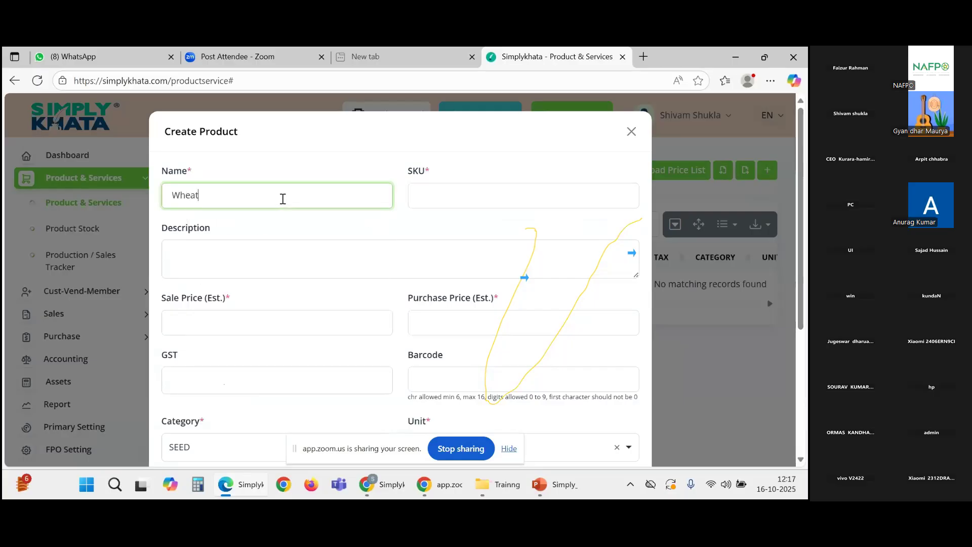
{"action": "left_click", "coordinate": [459, 189]}
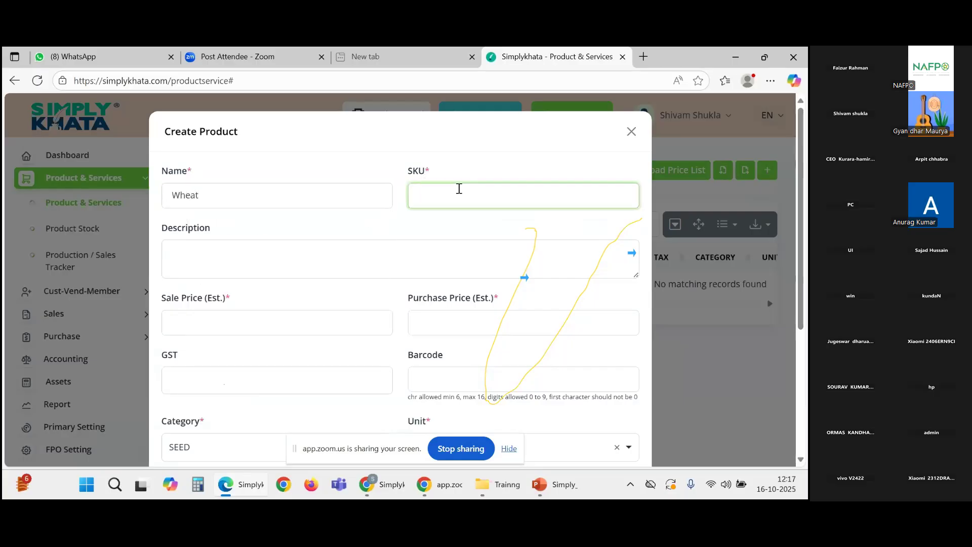
{"action": "type", "text": "kg"}
{"action": "left_click", "coordinate": [318, 273]}
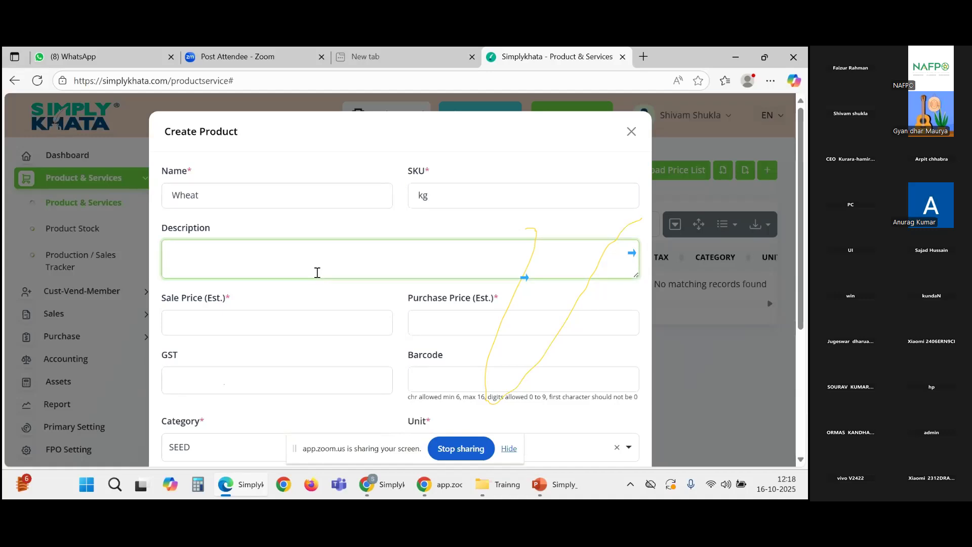
Step: Enter sale price 150 and purchase price 120, leaving the GST rate unset
{"action": "scroll", "coordinate": [260, 285], "scroll_direction": "down", "scroll_amount": 1}
{"action": "left_click", "coordinate": [229, 262]}
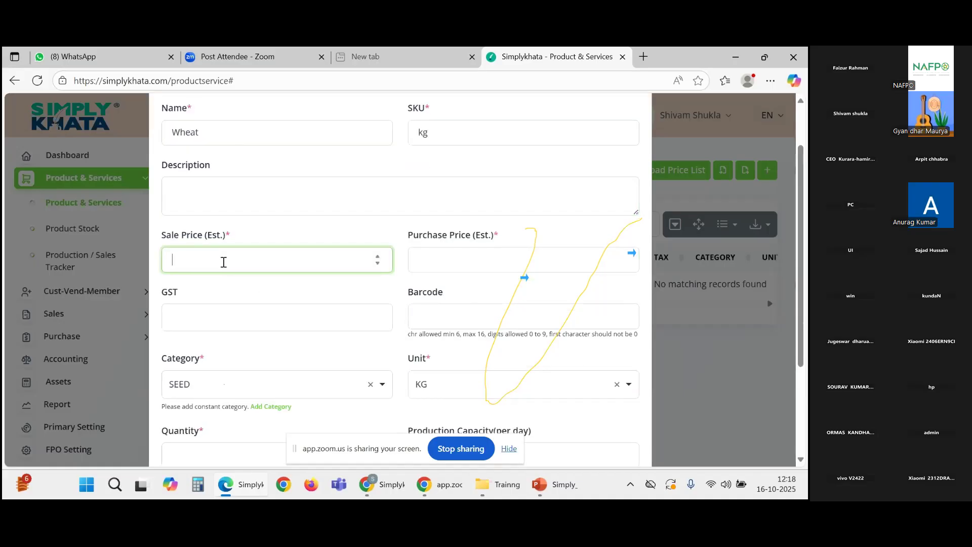
{"action": "type", "text": "150"}
{"action": "left_click", "coordinate": [420, 264]}
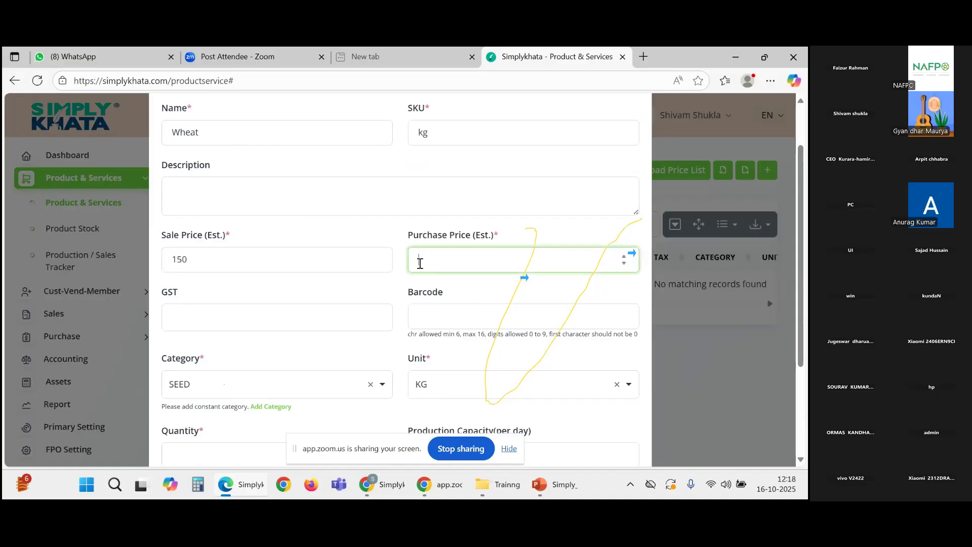
{"action": "type", "text": "1"}
{"action": "key", "text": "BackSpace"}
{"action": "type", "text": "120"}
{"action": "left_click", "coordinate": [326, 316]}
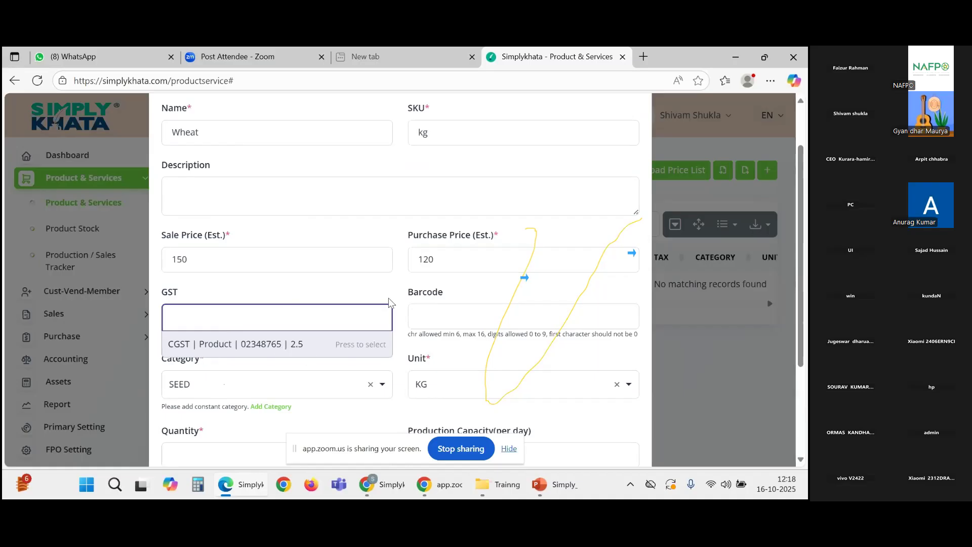
{"action": "left_click", "coordinate": [445, 323]}
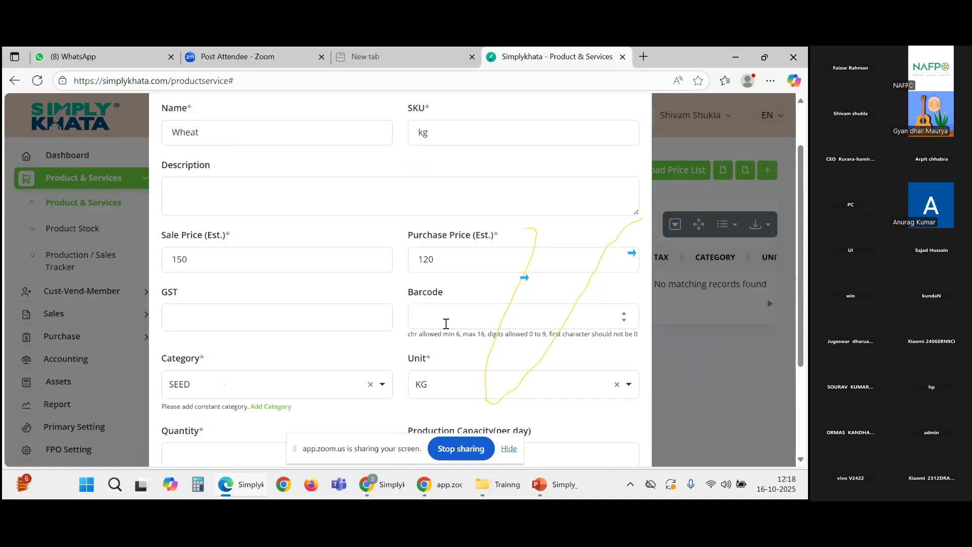
Step: Keep category SEED and unit KG, and set the opening quantity to 0
{"action": "scroll", "coordinate": [303, 322], "scroll_direction": "down", "scroll_amount": 3}
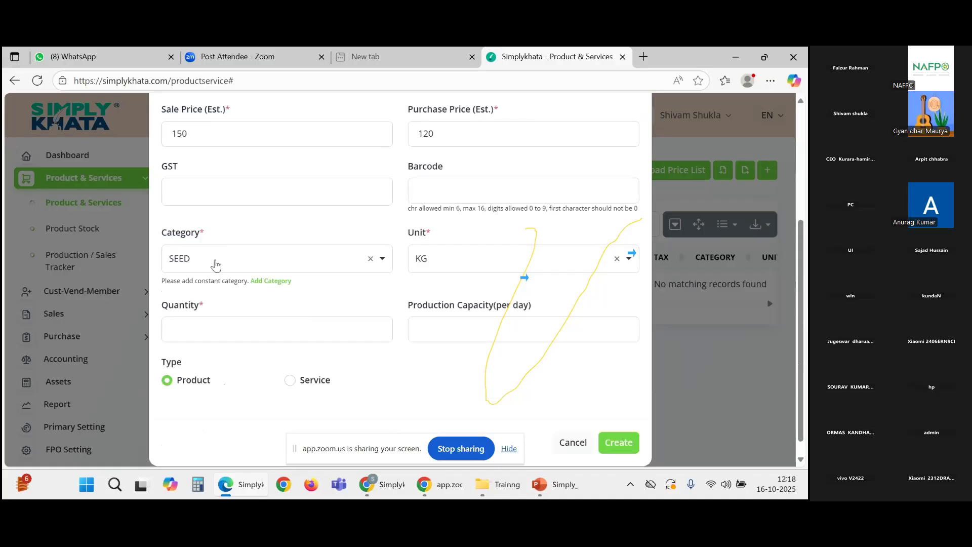
{"action": "left_click", "coordinate": [218, 260]}
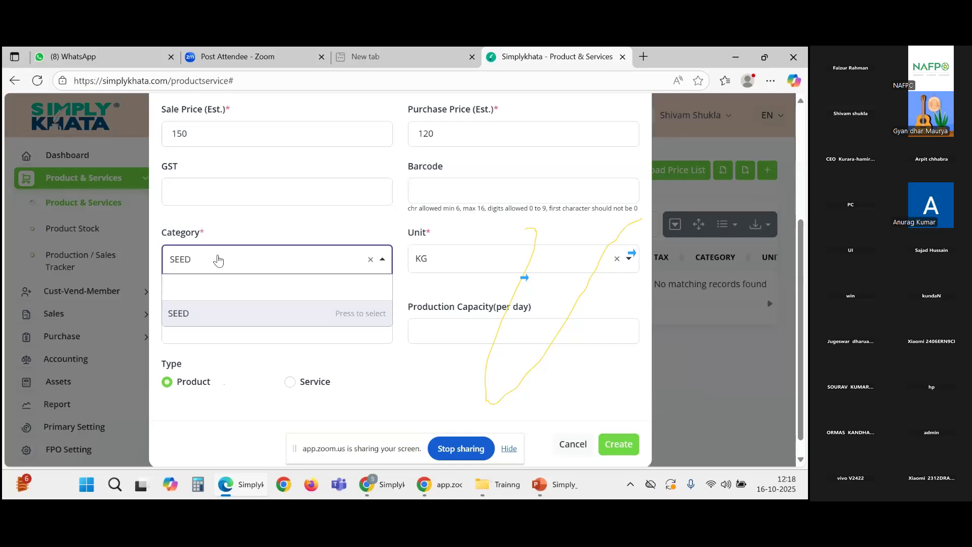
{"action": "left_click", "coordinate": [214, 263]}
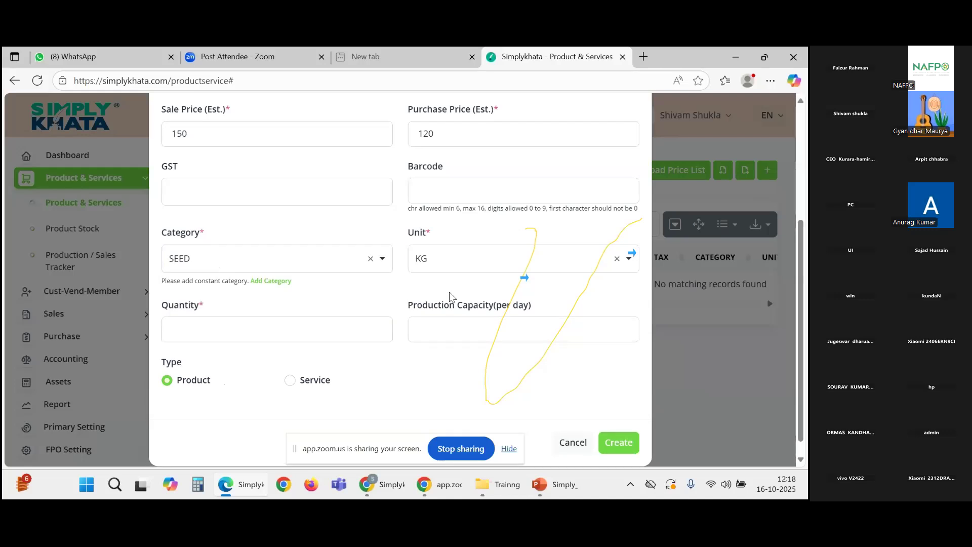
{"action": "left_click", "coordinate": [435, 266]}
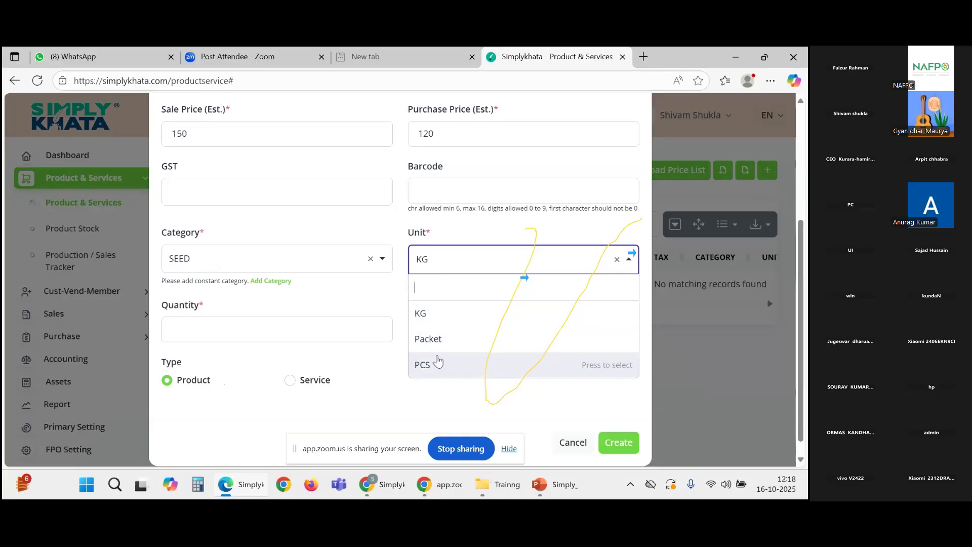
{"action": "left_click", "coordinate": [438, 321]}
{"action": "left_click", "coordinate": [296, 328]}
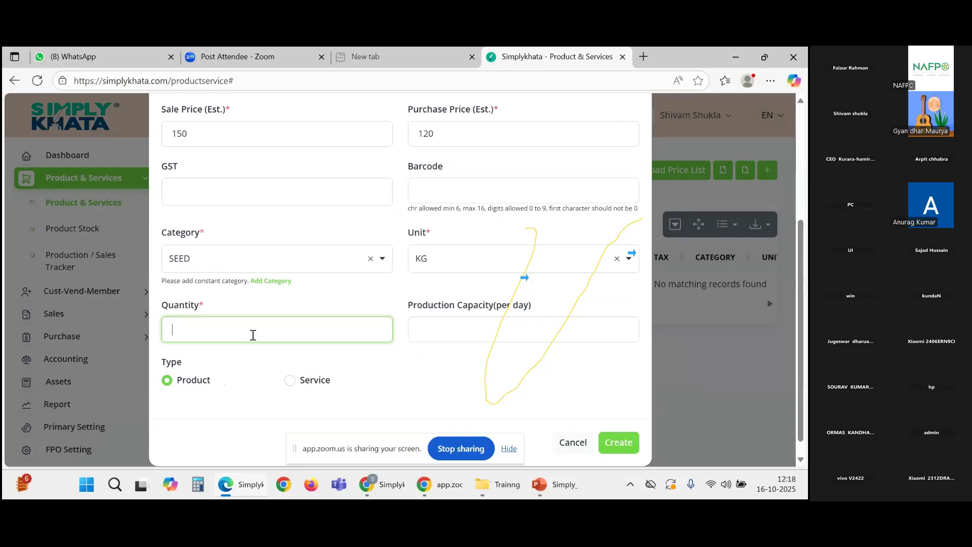
{"action": "type", "text": "0"}
{"action": "left_click", "coordinate": [430, 360]}
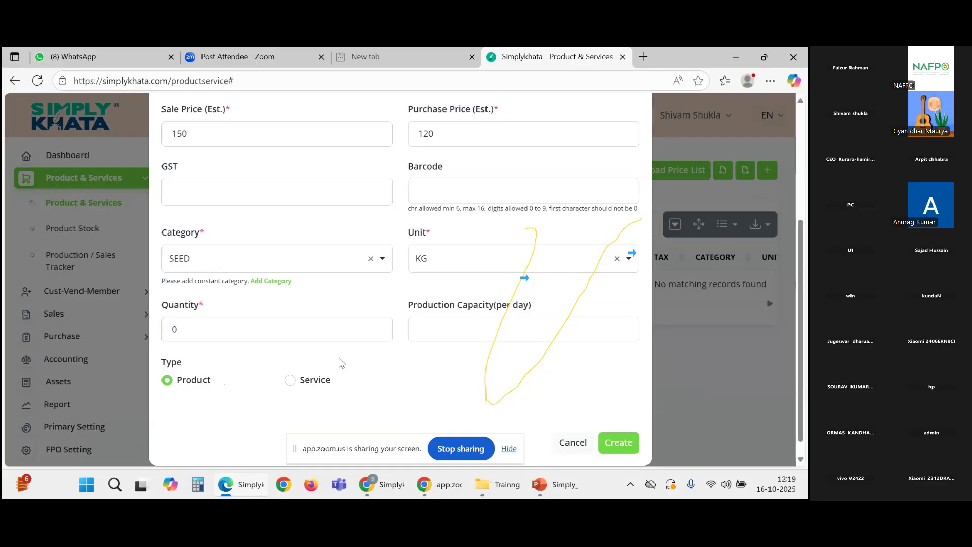
Step: Save Wheat and review its row: ID 3484, INR 150.00 sale, INR 120.00 purchase
{"action": "left_click", "coordinate": [623, 445]}
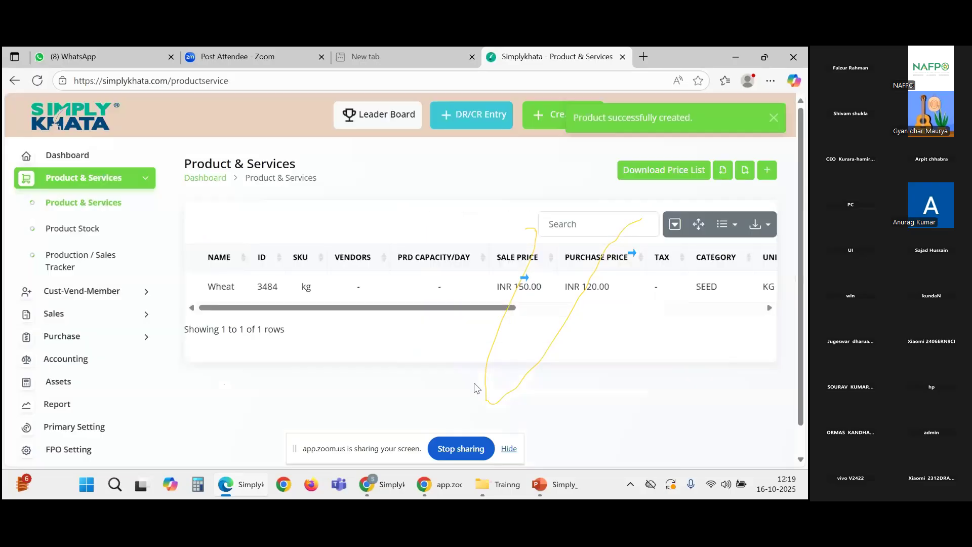
{"action": "left_click_drag", "start_coordinate": [229, 309], "coordinate": [210, 318]}
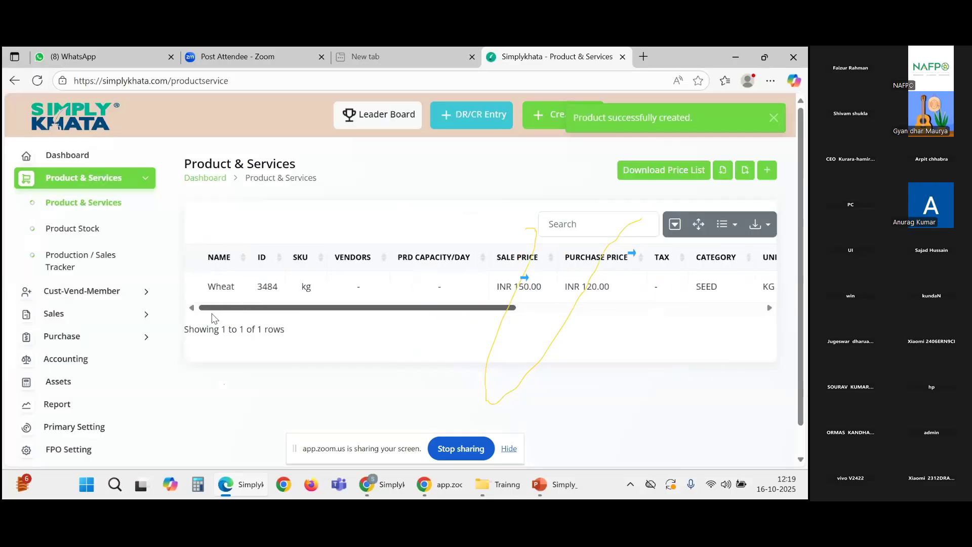
{"action": "double_click", "coordinate": [274, 288]}
{"action": "left_click_drag", "start_coordinate": [284, 311], "coordinate": [220, 280]}
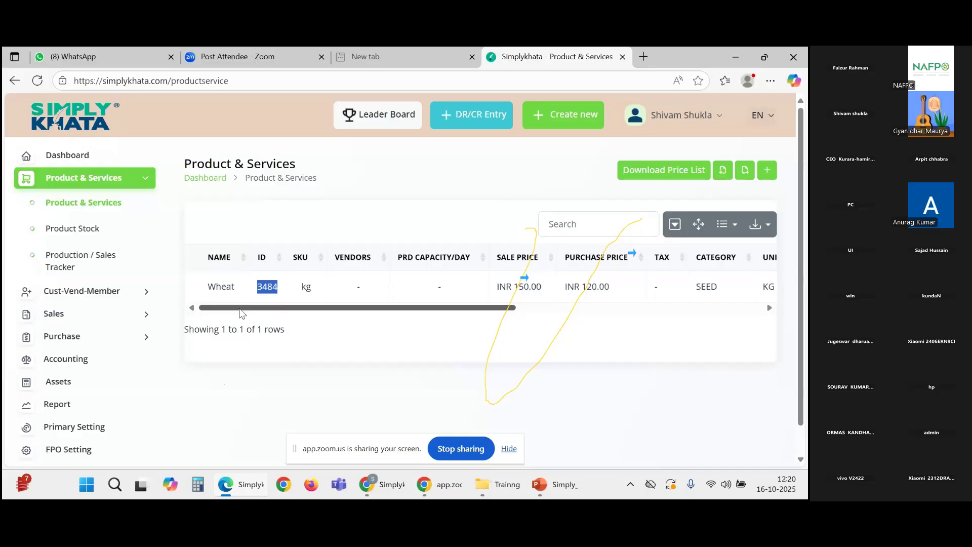
{"action": "scroll", "coordinate": [242, 313], "scroll_direction": "right", "scroll_amount": 5}
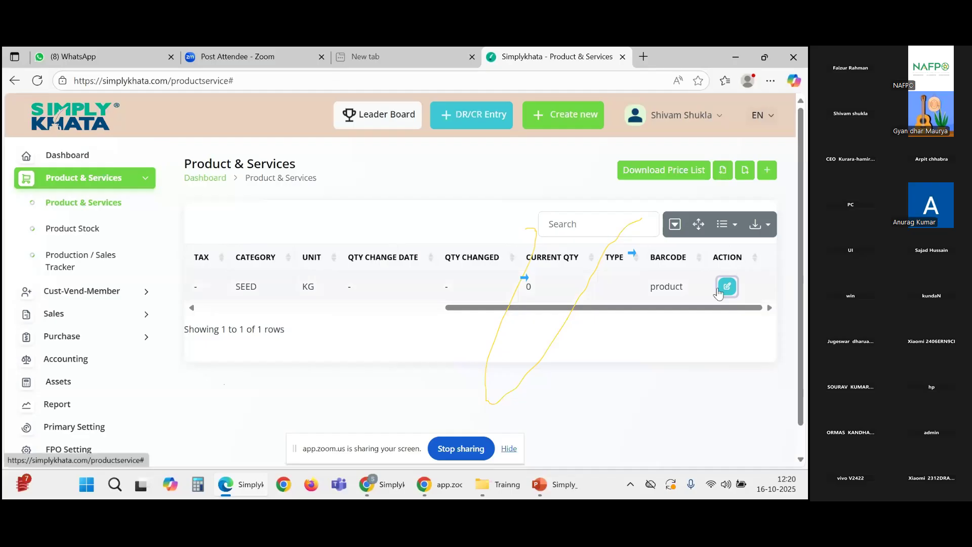
{"action": "left_click", "coordinate": [726, 285]}
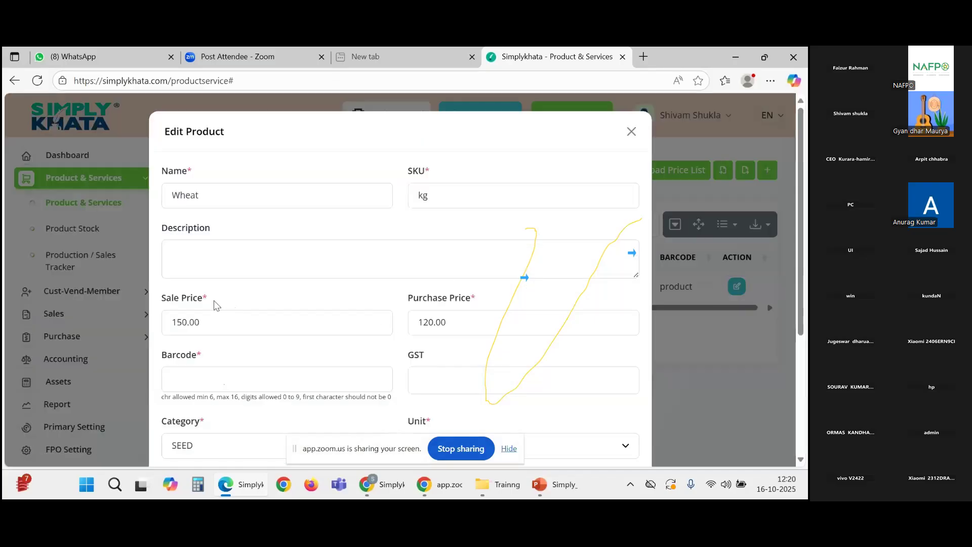
{"action": "left_click_drag", "start_coordinate": [213, 302], "coordinate": [153, 305]}
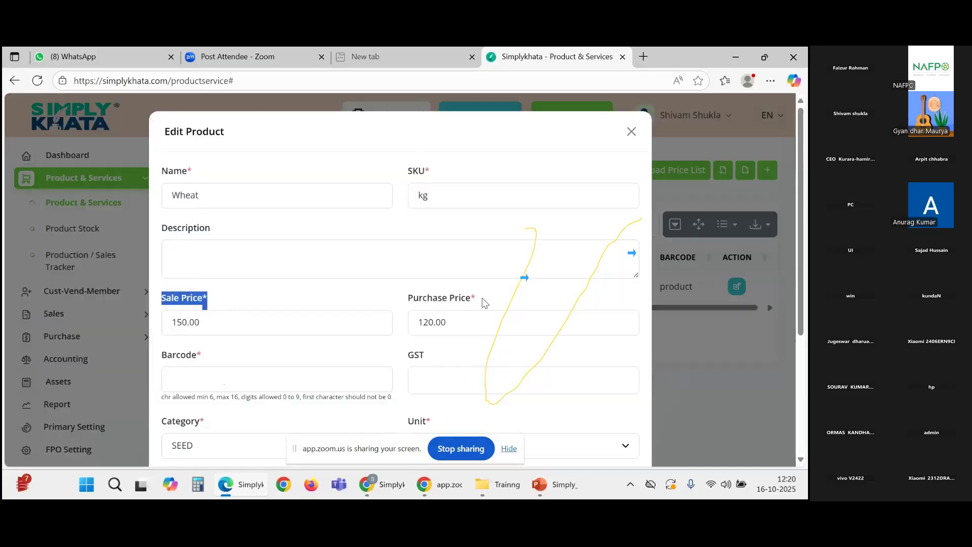
{"action": "left_click_drag", "start_coordinate": [481, 302], "coordinate": [407, 304]}
{"action": "left_click", "coordinate": [370, 307]}
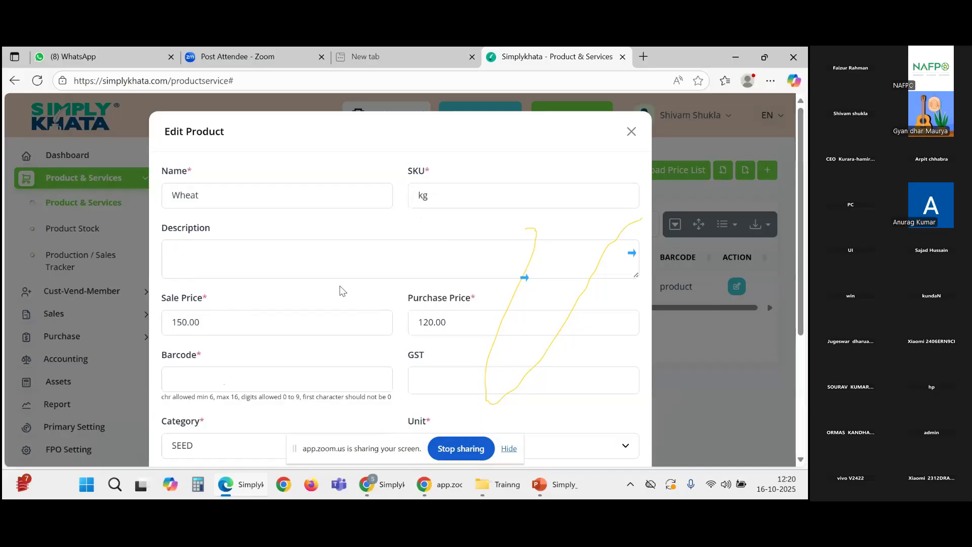
{"action": "left_click_drag", "start_coordinate": [454, 324], "coordinate": [410, 332]}
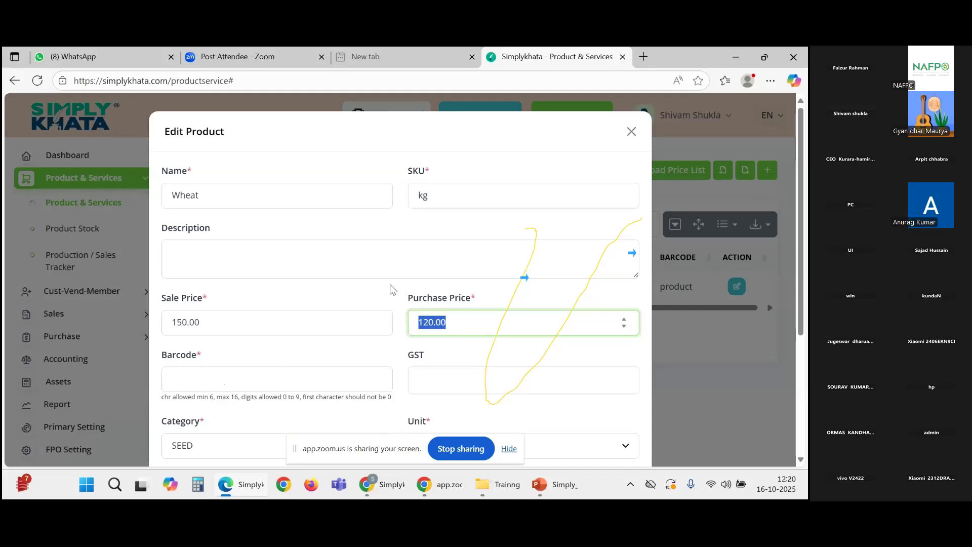
{"action": "left_click_drag", "start_coordinate": [230, 321], "coordinate": [149, 327]}
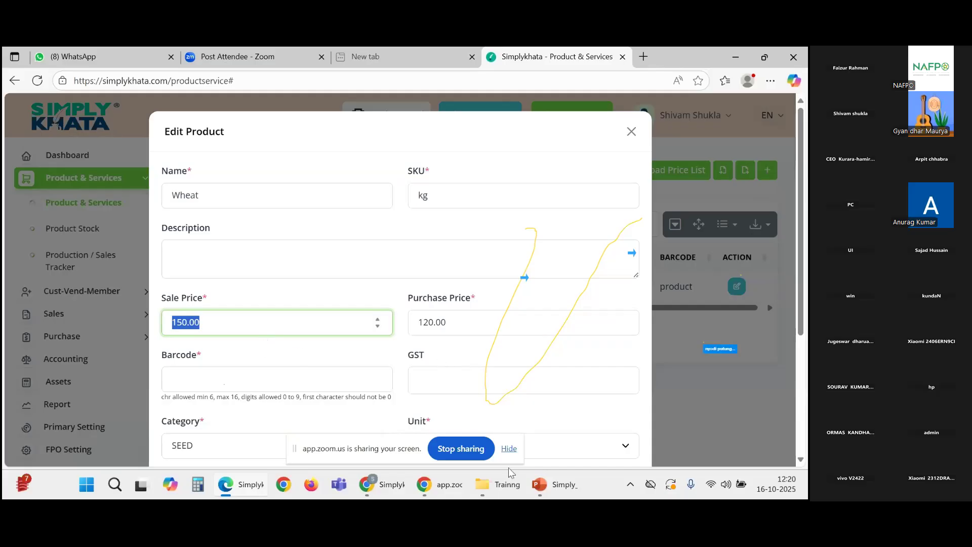
{"action": "left_click", "coordinate": [633, 134]}
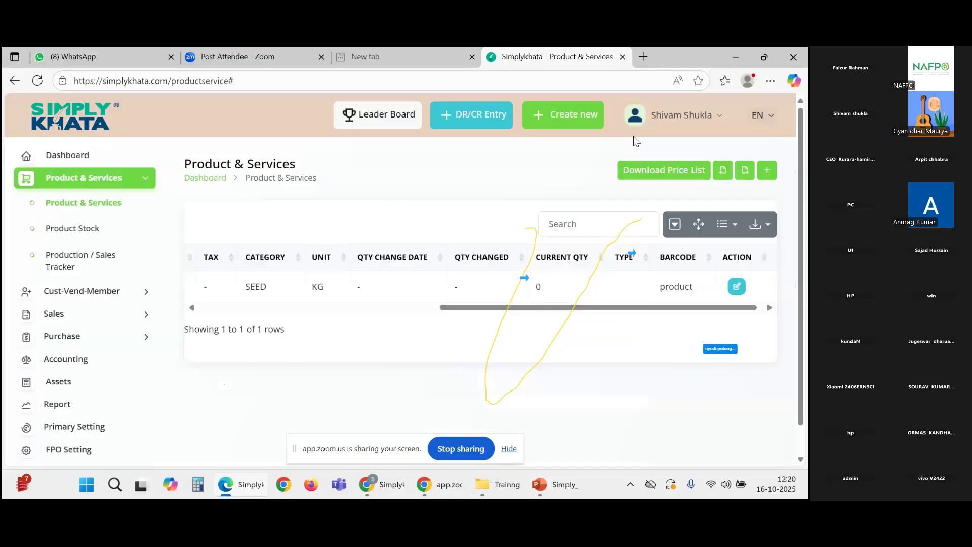
Step: Go to Purchase > Purchase Invoice to reach the still-empty invoice list
{"action": "left_click_drag", "start_coordinate": [485, 310], "coordinate": [291, 320]}
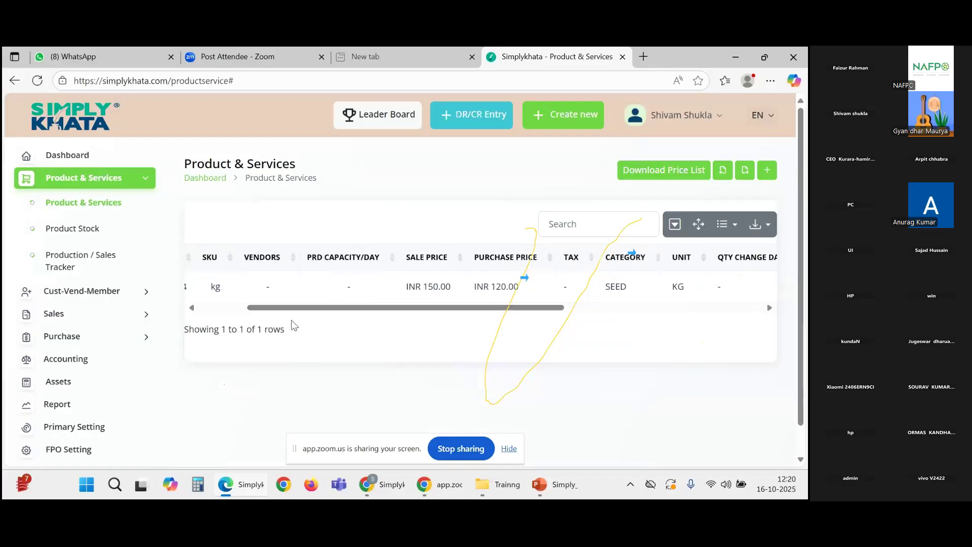
{"action": "left_click_drag", "start_coordinate": [368, 316], "coordinate": [214, 317]}
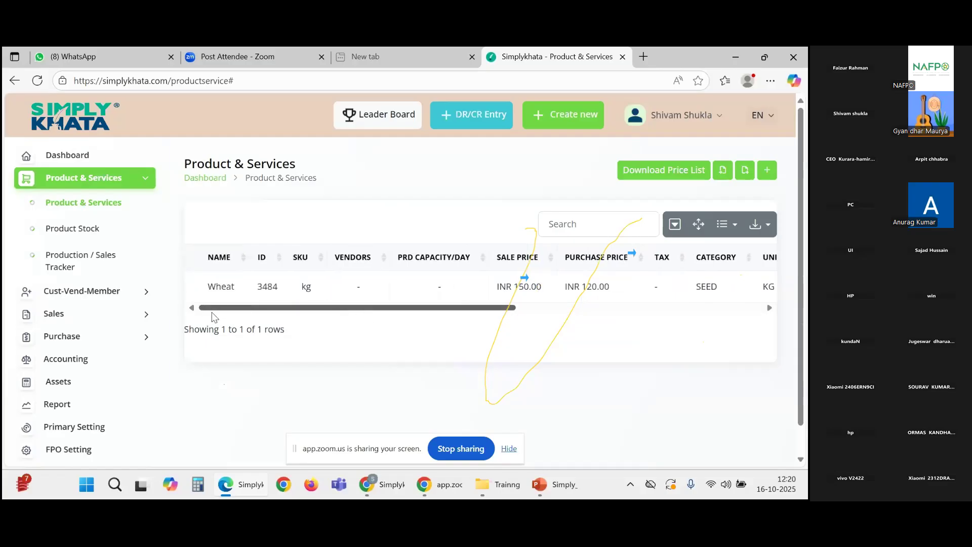
{"action": "left_click_drag", "start_coordinate": [248, 311], "coordinate": [234, 335]}
{"action": "left_click", "coordinate": [82, 342]}
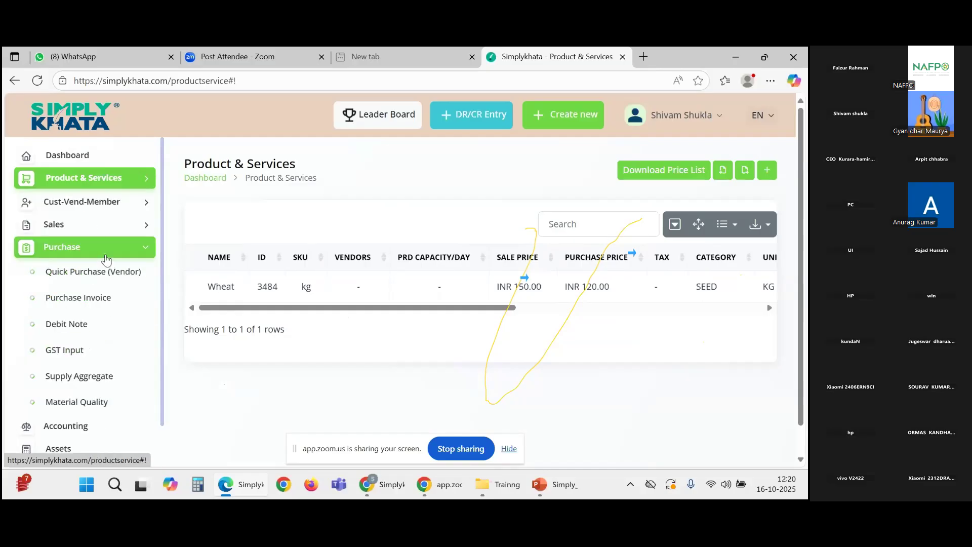
{"action": "left_click", "coordinate": [90, 303]}
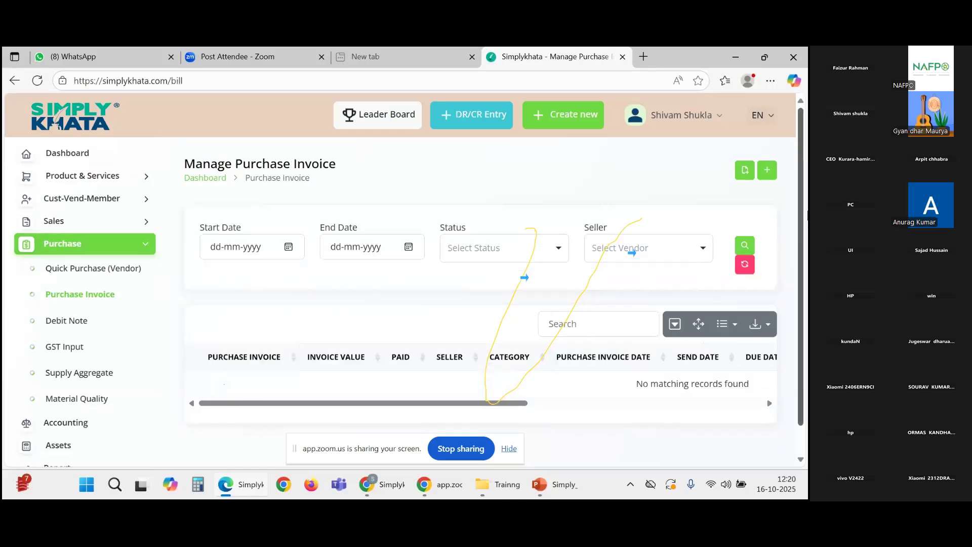
Step: Start purchase invoice #BILL00001 for the only listed vendor
{"action": "left_click", "coordinate": [768, 171]}
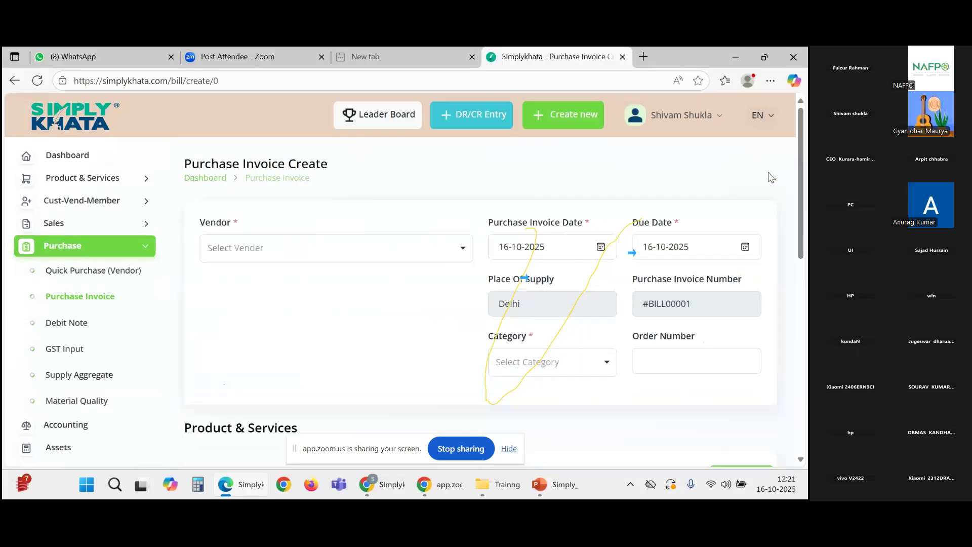
{"action": "left_click", "coordinate": [343, 248]}
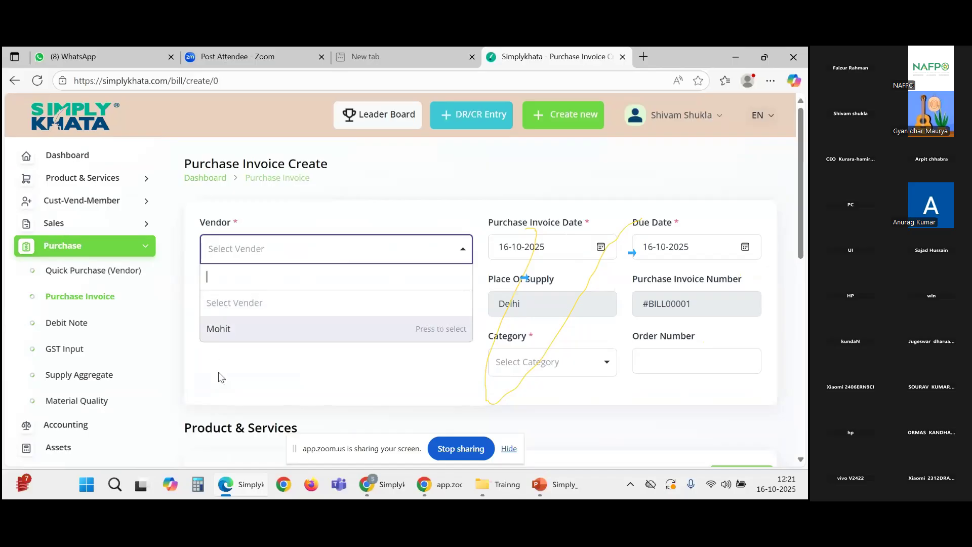
{"action": "left_click", "coordinate": [228, 329]}
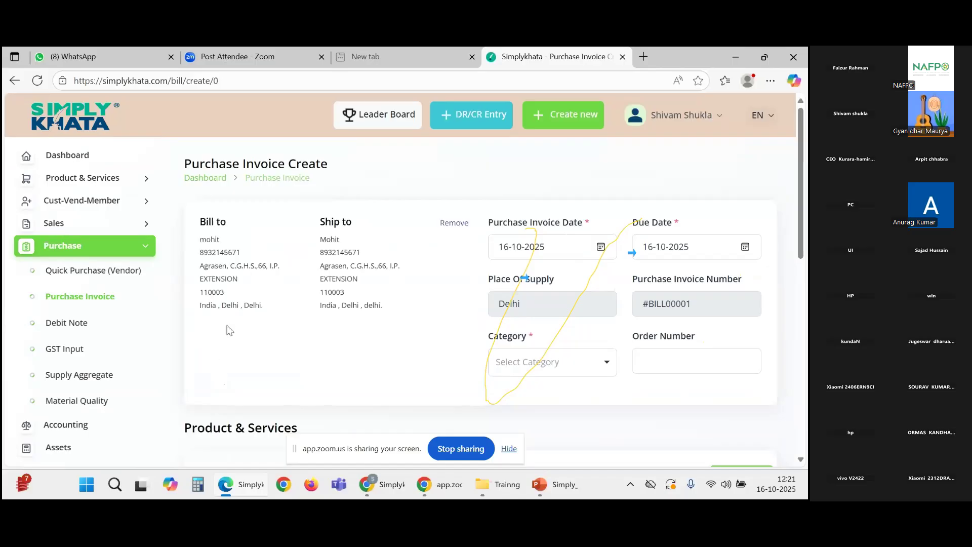
{"action": "left_click_drag", "start_coordinate": [200, 237], "coordinate": [386, 317]}
{"action": "left_click", "coordinate": [291, 272]}
{"action": "scroll", "coordinate": [455, 278], "scroll_direction": "down", "scroll_amount": 1}
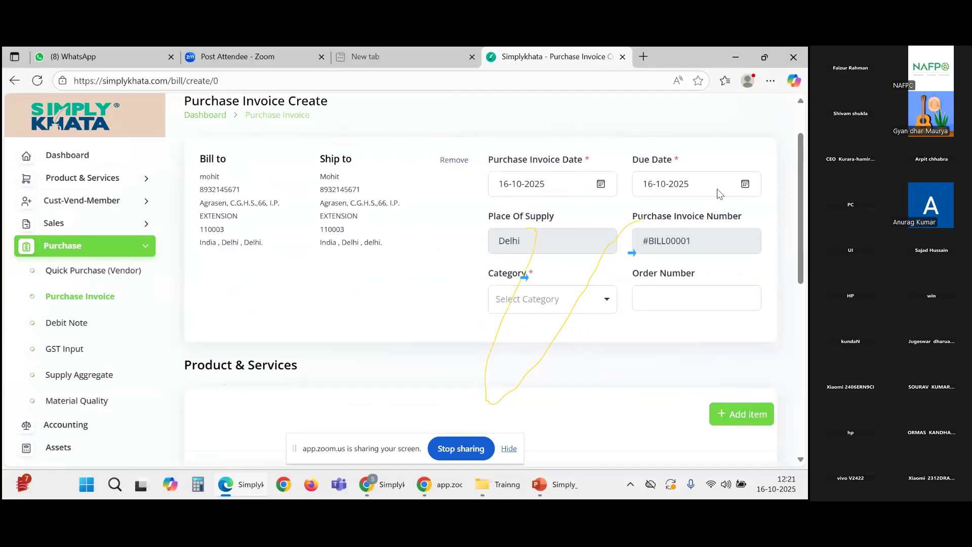
{"action": "scroll", "coordinate": [764, 202], "scroll_direction": "down", "scroll_amount": 1}
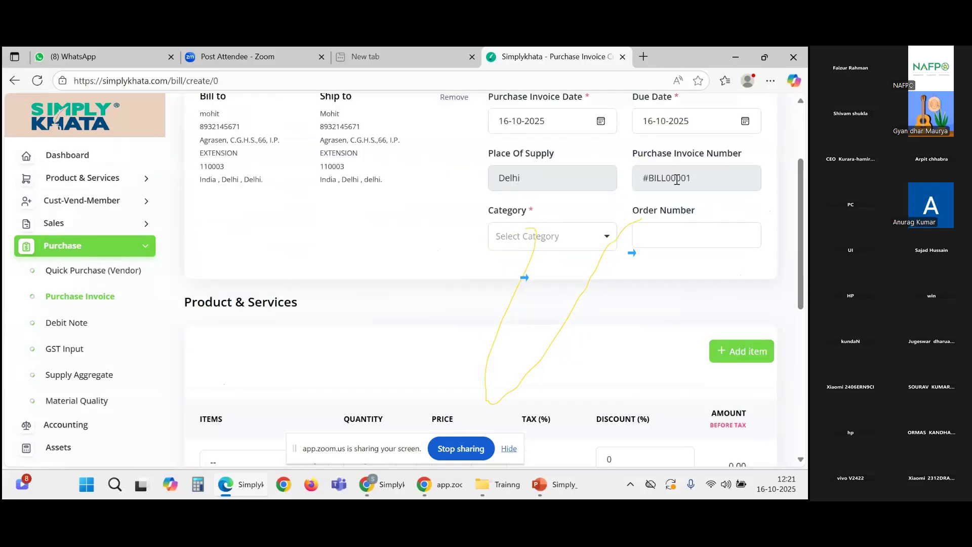
{"action": "left_click_drag", "start_coordinate": [692, 178], "coordinate": [639, 178]}
{"action": "left_click", "coordinate": [541, 176]}
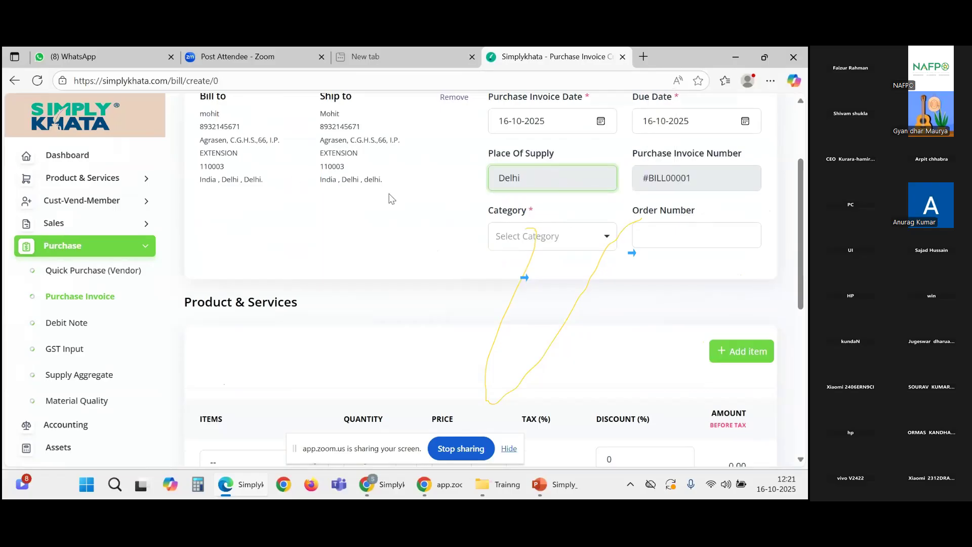
{"action": "scroll", "coordinate": [389, 197], "scroll_direction": "down", "scroll_amount": 1}
{"action": "scroll", "coordinate": [360, 193], "scroll_direction": "up", "scroll_amount": 1}
Step: Set the invoice category to SEED and the order number to 01
{"action": "left_click", "coordinate": [547, 244]}
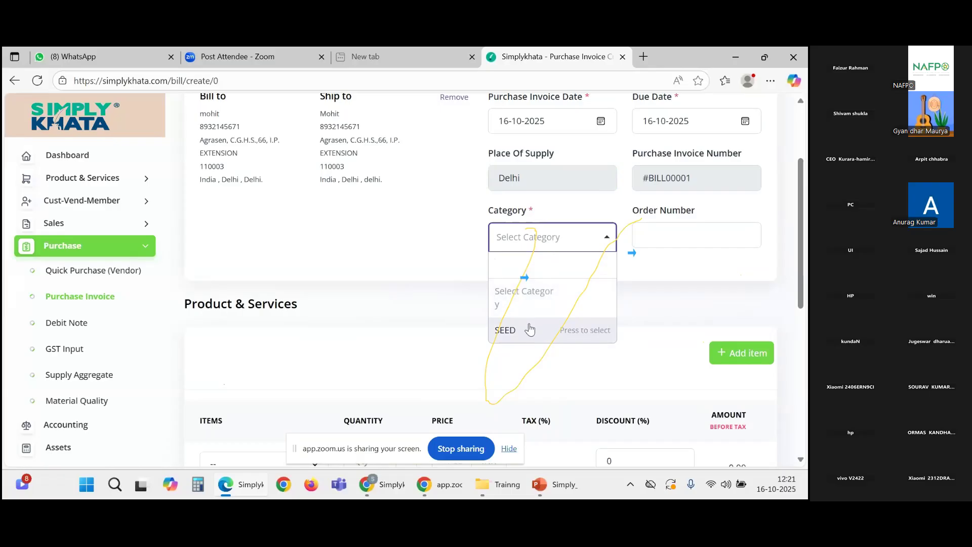
{"action": "left_click", "coordinate": [529, 331]}
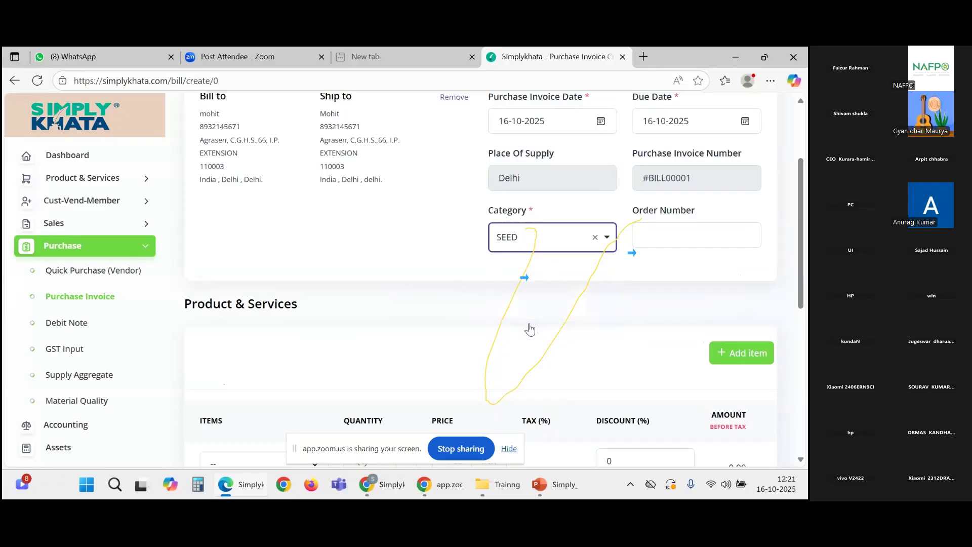
{"action": "scroll", "coordinate": [751, 261], "scroll_direction": "down", "scroll_amount": 2}
{"action": "scroll", "coordinate": [751, 260], "scroll_direction": "up", "scroll_amount": 2}
{"action": "left_click", "coordinate": [691, 238]}
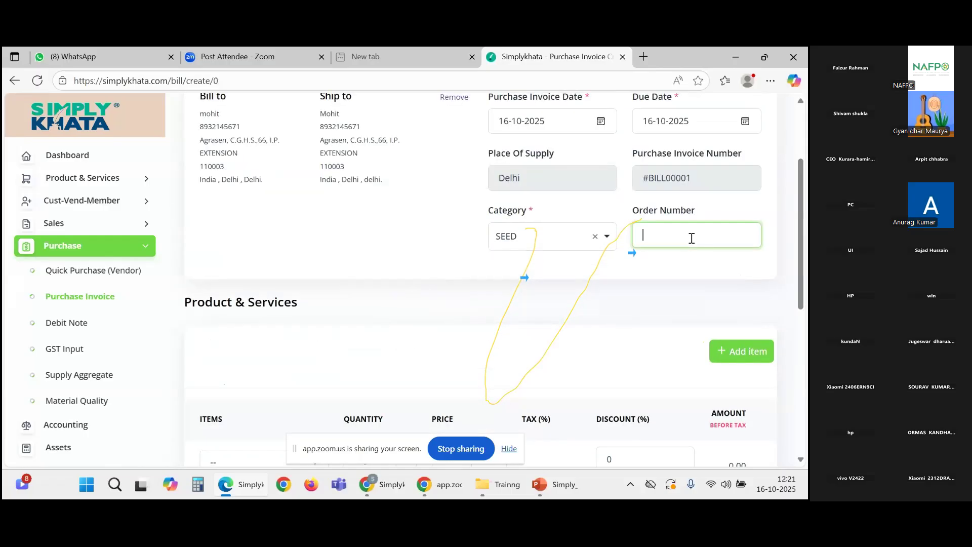
{"action": "type", "text": "01"}
{"action": "scroll", "coordinate": [657, 284], "scroll_direction": "down", "scroll_amount": 1}
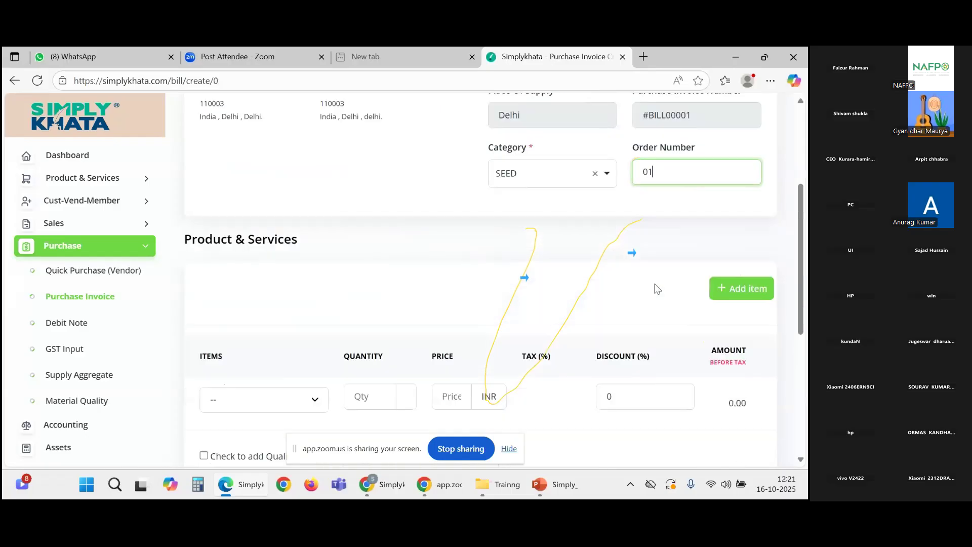
{"action": "scroll", "coordinate": [657, 288], "scroll_direction": "down", "scroll_amount": 1}
{"action": "left_click", "coordinate": [543, 208]}
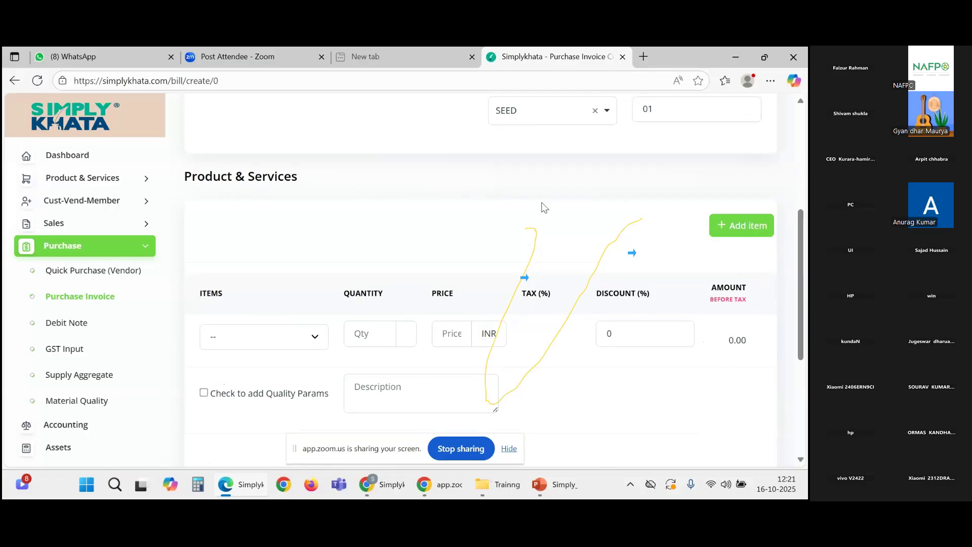
Step: Add Wheat | kg as the line item with quantity 10 and price 200
{"action": "scroll", "coordinate": [528, 199], "scroll_direction": "down", "scroll_amount": 1}
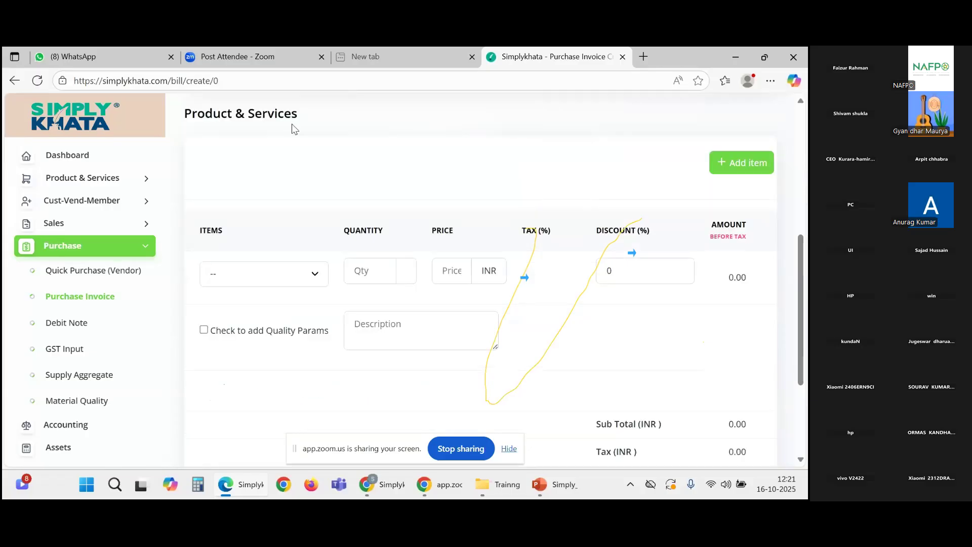
{"action": "left_click", "coordinate": [313, 278]}
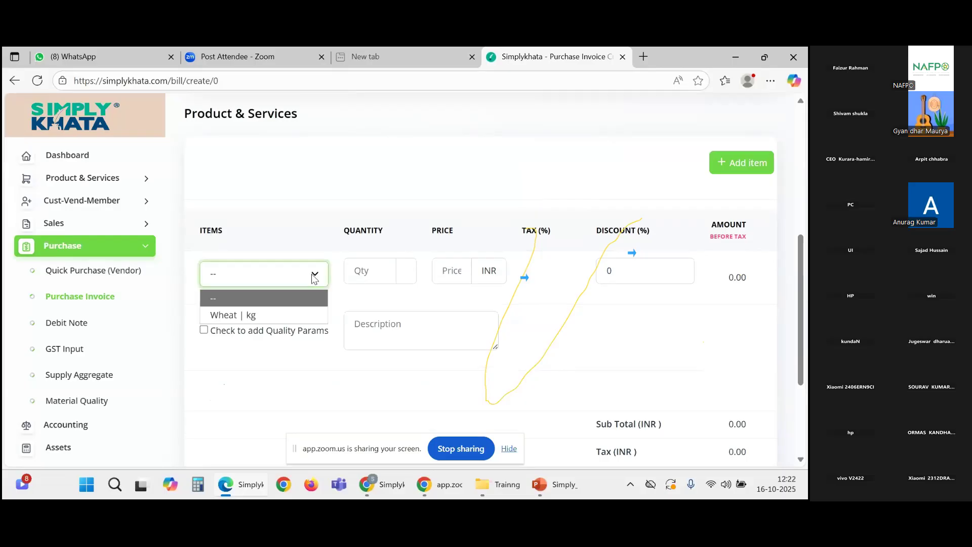
{"action": "left_click", "coordinate": [254, 317]}
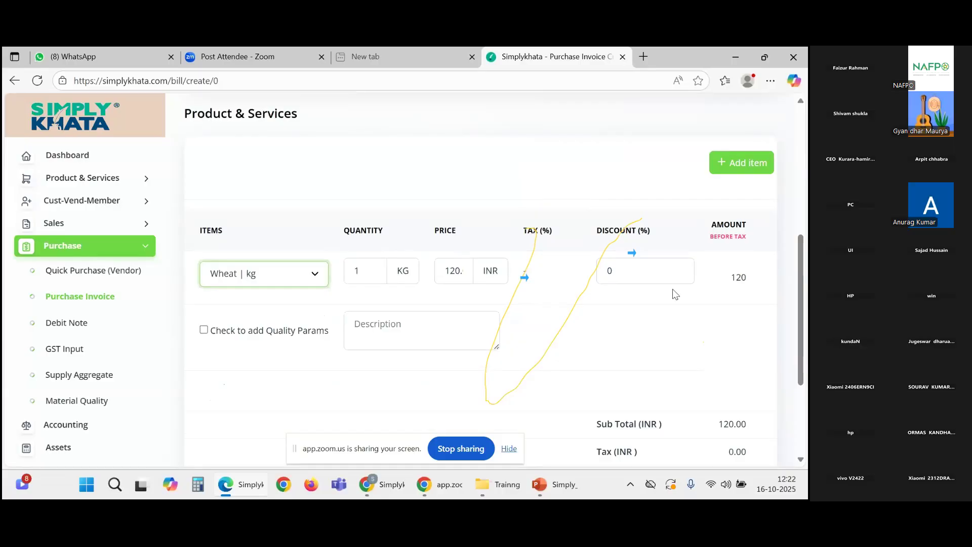
{"action": "left_click", "coordinate": [417, 272]}
{"action": "key", "text": "BackSpace"}
{"action": "type", "text": "12"}
{"action": "type", "text": "0"}
{"action": "left_click", "coordinate": [462, 270]}
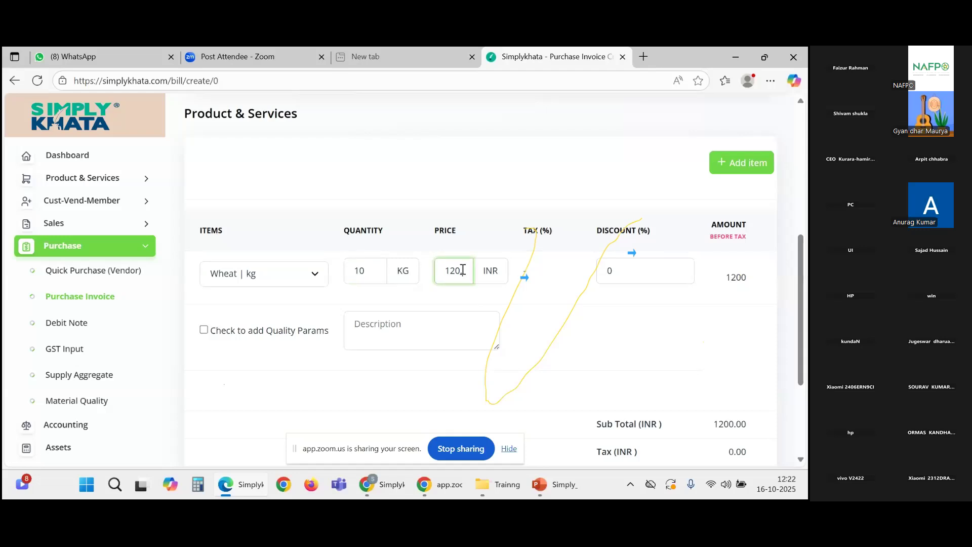
{"action": "key", "text": "BackSpace"}
{"action": "key", "text": "BackSpace"}
{"action": "type", "text": "15"}
{"action": "key", "text": "Right"}
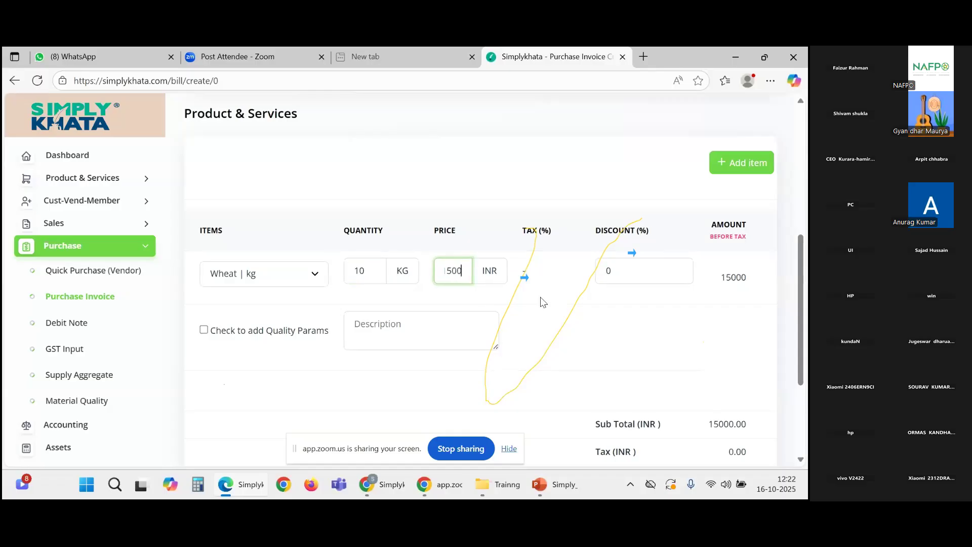
{"action": "key", "text": "BackSpace"}
{"action": "left_click", "coordinate": [543, 303]}
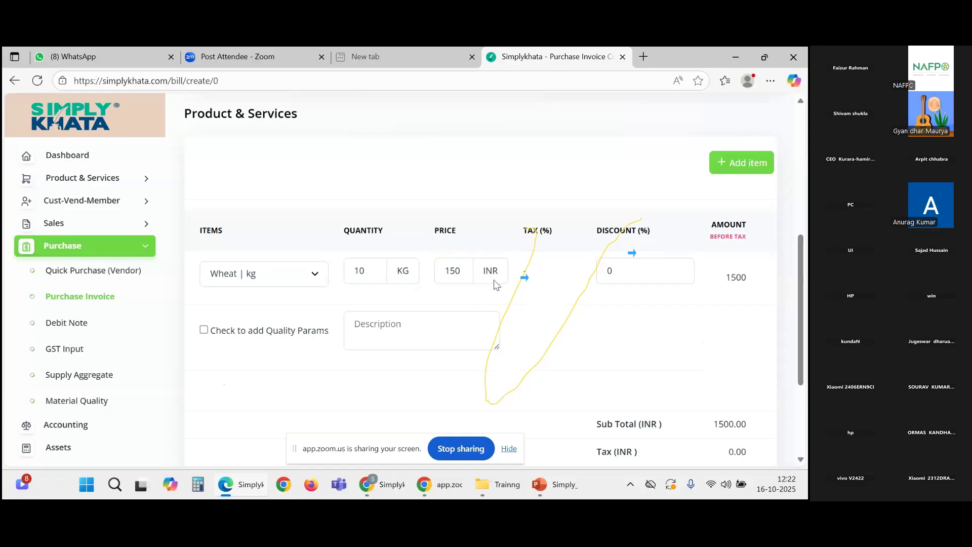
{"action": "left_click", "coordinate": [459, 269]}
{"action": "key", "text": "BackSpace"}
{"action": "key", "text": "BackSpace"}
{"action": "key", "text": "BackSpace"}
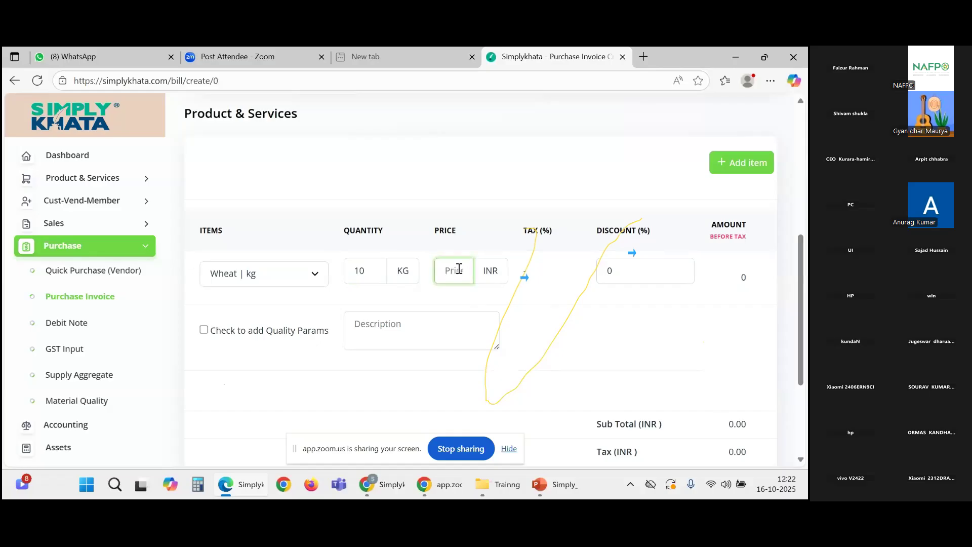
{"action": "type", "text": "200"}
{"action": "left_click", "coordinate": [533, 331]}
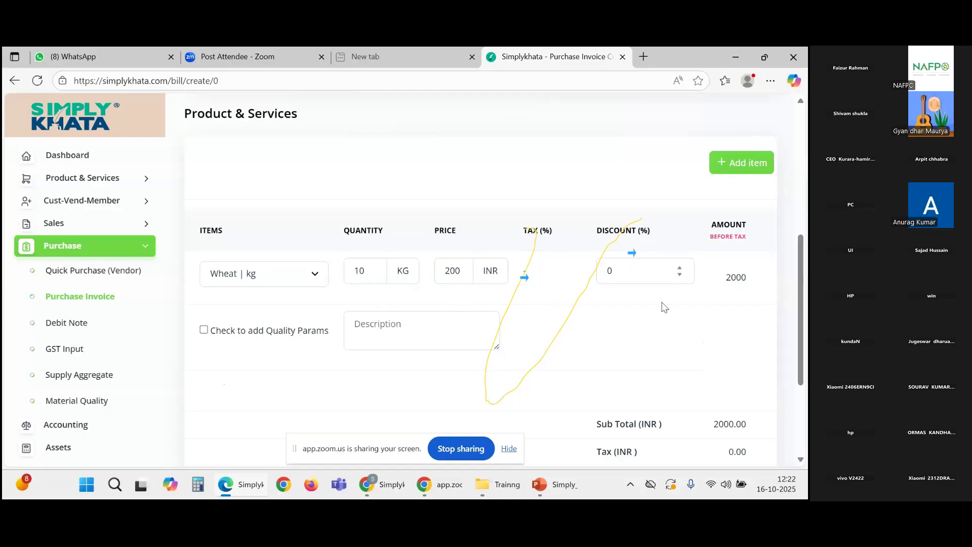
Step: Check the 2000 line amount, 2000.00 sub total and total, with 0.00 tax and discount
{"action": "left_click_drag", "start_coordinate": [728, 282], "coordinate": [751, 283]}
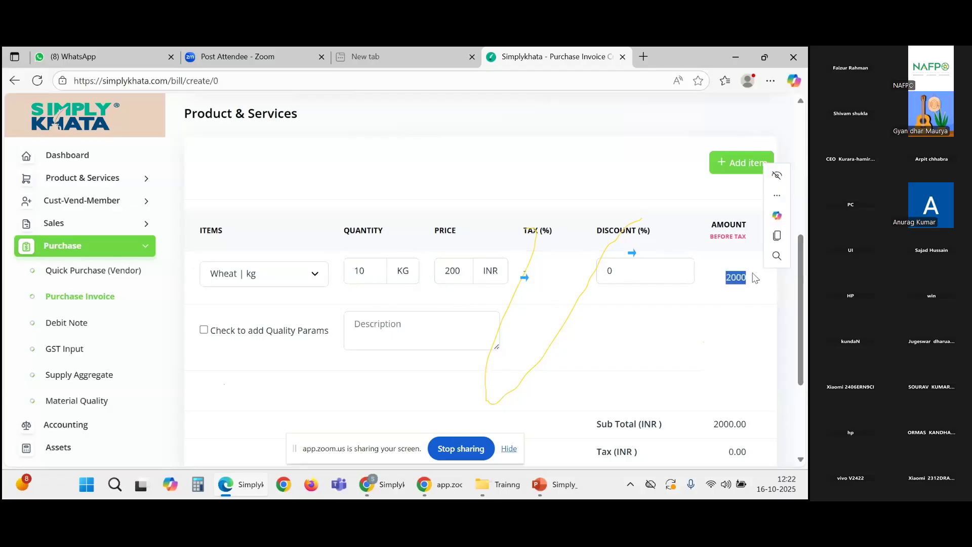
{"action": "left_click_drag", "start_coordinate": [710, 241], "coordinate": [755, 243]}
{"action": "left_click", "coordinate": [734, 294]}
{"action": "scroll", "coordinate": [734, 293], "scroll_direction": "down", "scroll_amount": 3}
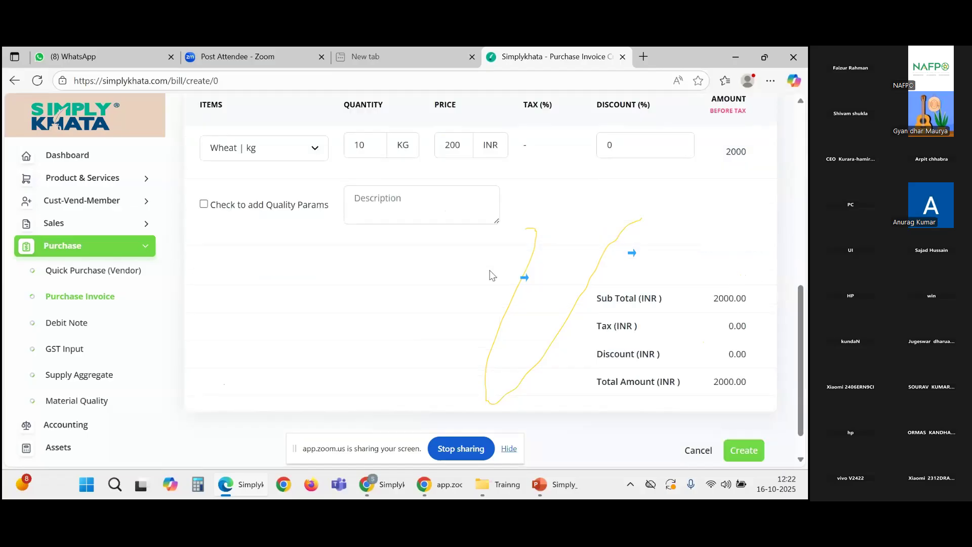
{"action": "left_click_drag", "start_coordinate": [714, 299], "coordinate": [749, 300]}
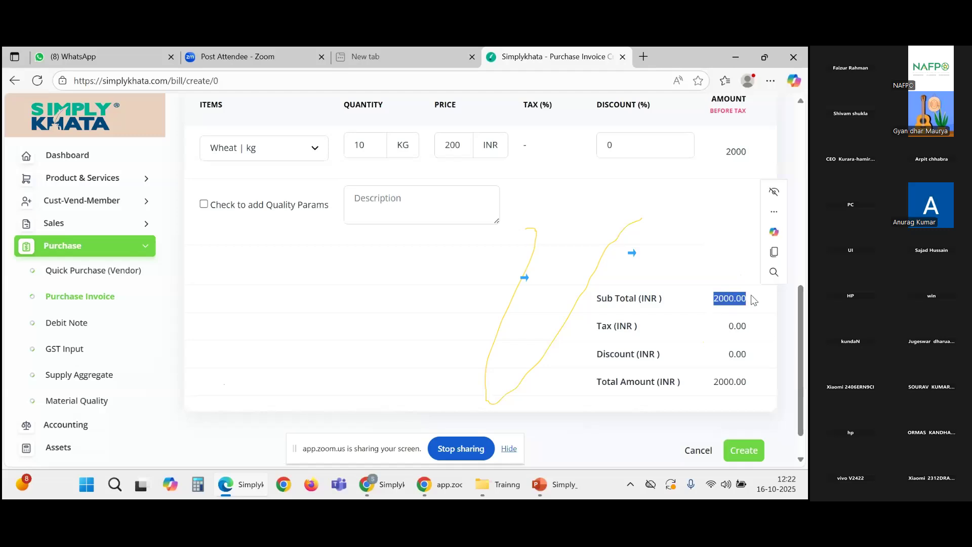
{"action": "left_click", "coordinate": [677, 336]}
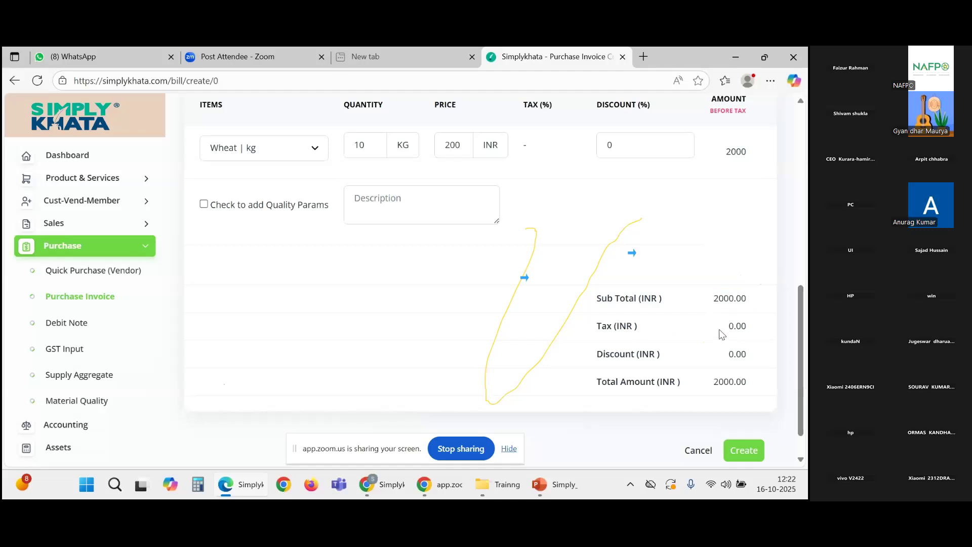
{"action": "left_click_drag", "start_coordinate": [723, 331], "coordinate": [752, 330]}
{"action": "left_click_drag", "start_coordinate": [722, 358], "coordinate": [753, 354]}
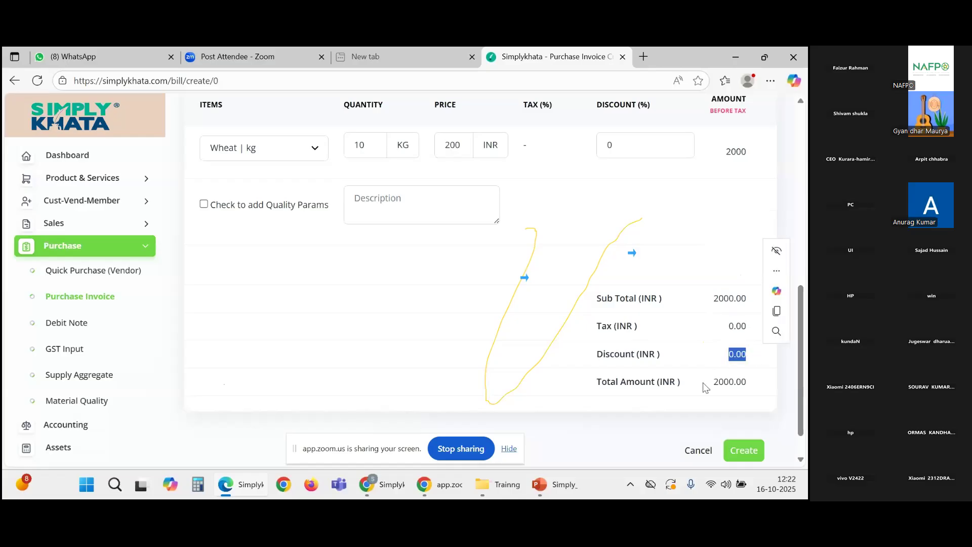
{"action": "left_click_drag", "start_coordinate": [705, 387], "coordinate": [749, 385]}
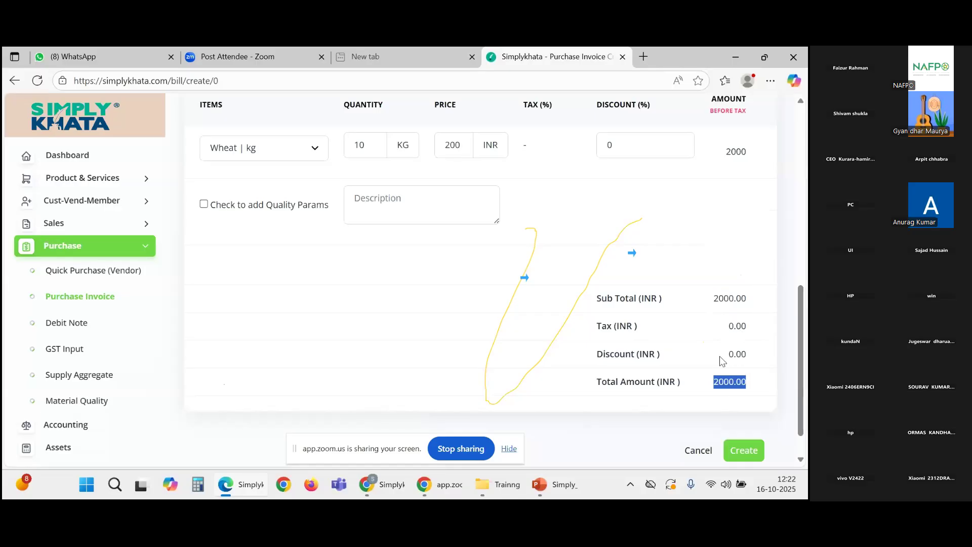
{"action": "scroll", "coordinate": [719, 357], "scroll_direction": "up", "scroll_amount": 3}
{"action": "scroll", "coordinate": [633, 327], "scroll_direction": "down", "scroll_amount": 1}
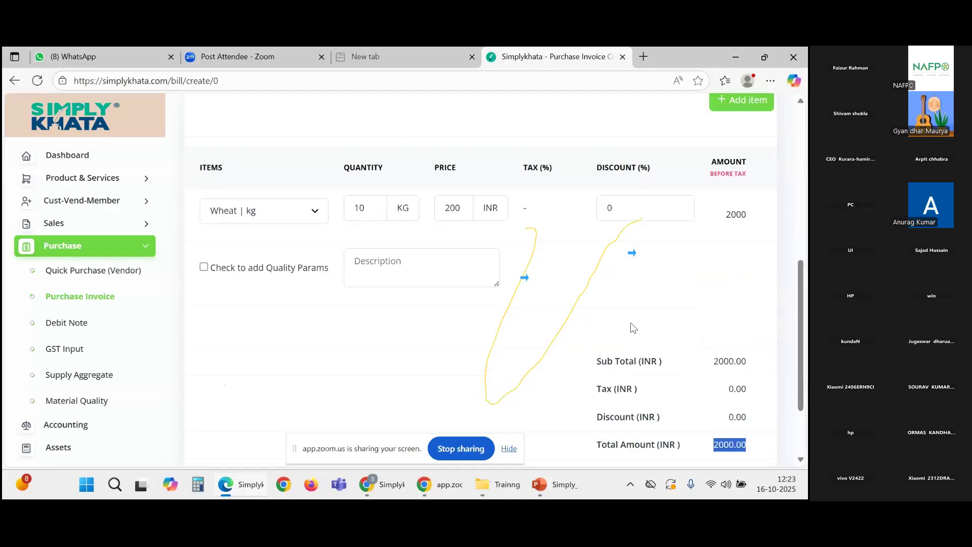
{"action": "scroll", "coordinate": [633, 328], "scroll_direction": "down", "scroll_amount": 2}
{"action": "scroll", "coordinate": [609, 311], "scroll_direction": "up", "scroll_amount": 3}
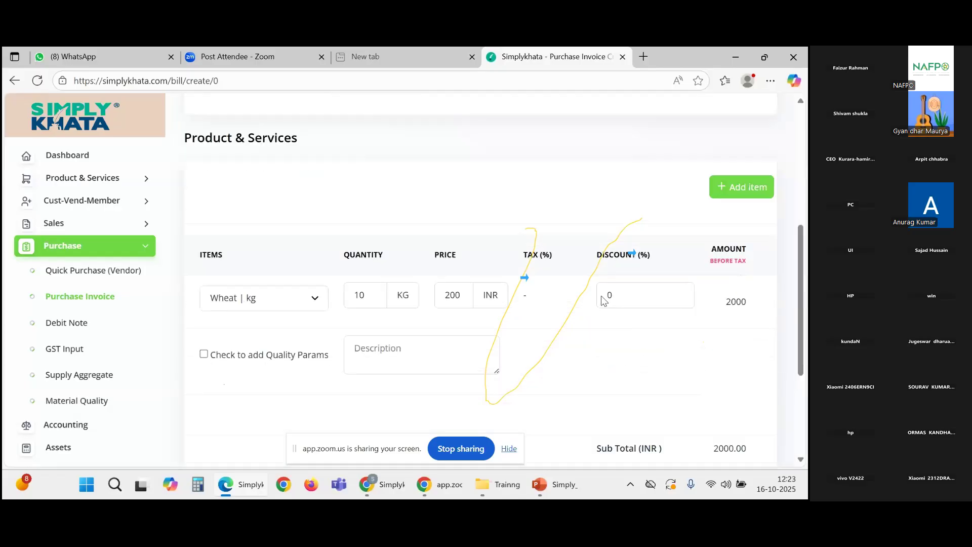
{"action": "scroll", "coordinate": [604, 300], "scroll_direction": "down", "scroll_amount": 3}
Step: Save the bill and confirm the list shows INR 2,000.00 SEED bills, reference 01, Draft
{"action": "left_click", "coordinate": [735, 413]}
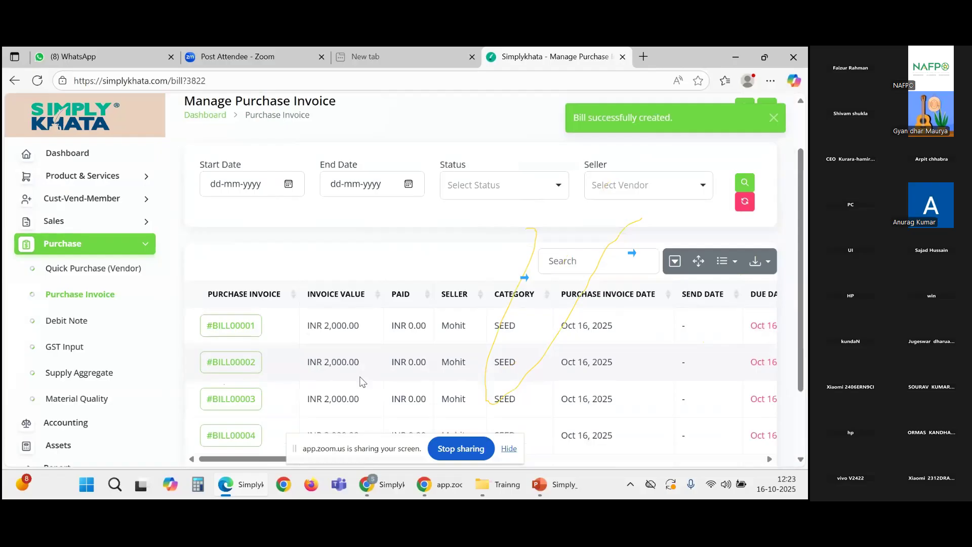
{"action": "scroll", "coordinate": [362, 382], "scroll_direction": "down", "scroll_amount": 2}
{"action": "left_click_drag", "start_coordinate": [369, 369], "coordinate": [610, 368]}
{"action": "scroll", "coordinate": [304, 365], "scroll_direction": "up", "scroll_amount": 3}
{"action": "scroll", "coordinate": [246, 348], "scroll_direction": "down", "scroll_amount": 1}
{"action": "scroll", "coordinate": [246, 348], "scroll_direction": "down", "scroll_amount": 1}
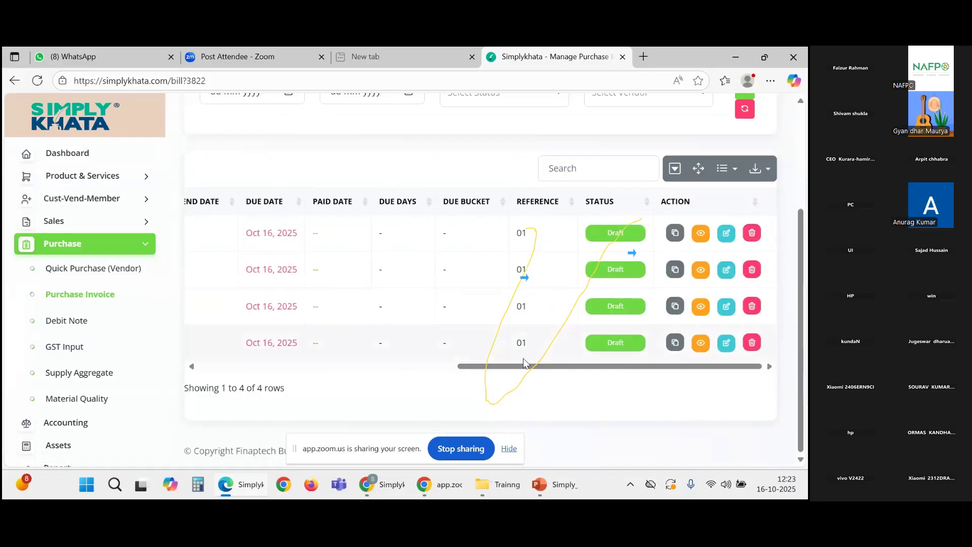
{"action": "left_click_drag", "start_coordinate": [509, 364], "coordinate": [534, 378]}
{"action": "scroll", "coordinate": [470, 364], "scroll_direction": "up", "scroll_amount": 1}
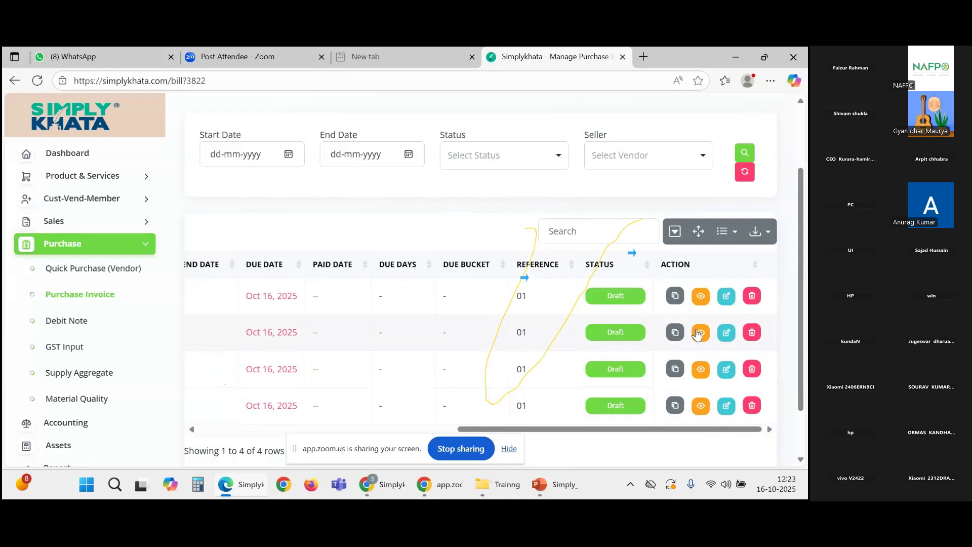
{"action": "double_click", "coordinate": [521, 296]}
{"action": "left_click_drag", "start_coordinate": [522, 296], "coordinate": [577, 316]}
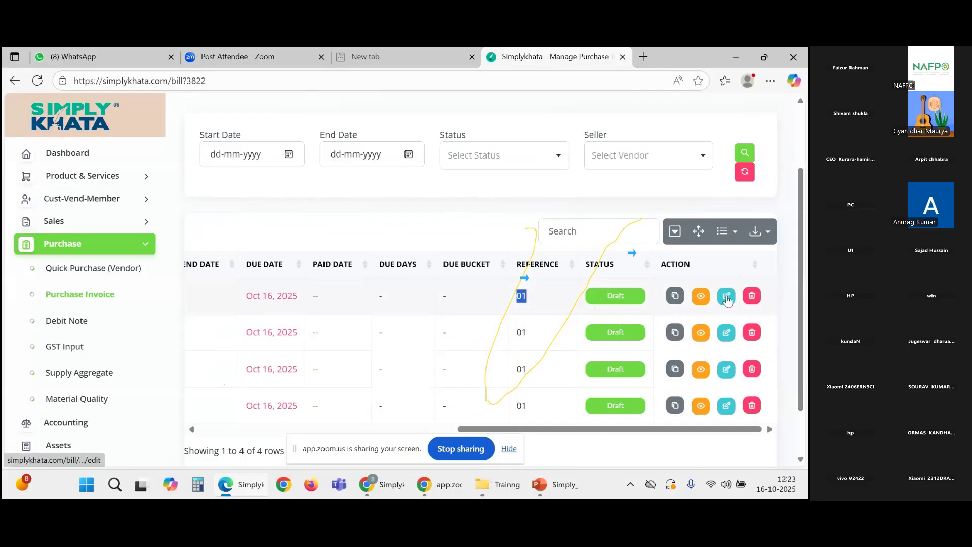
{"action": "left_click", "coordinate": [727, 298]}
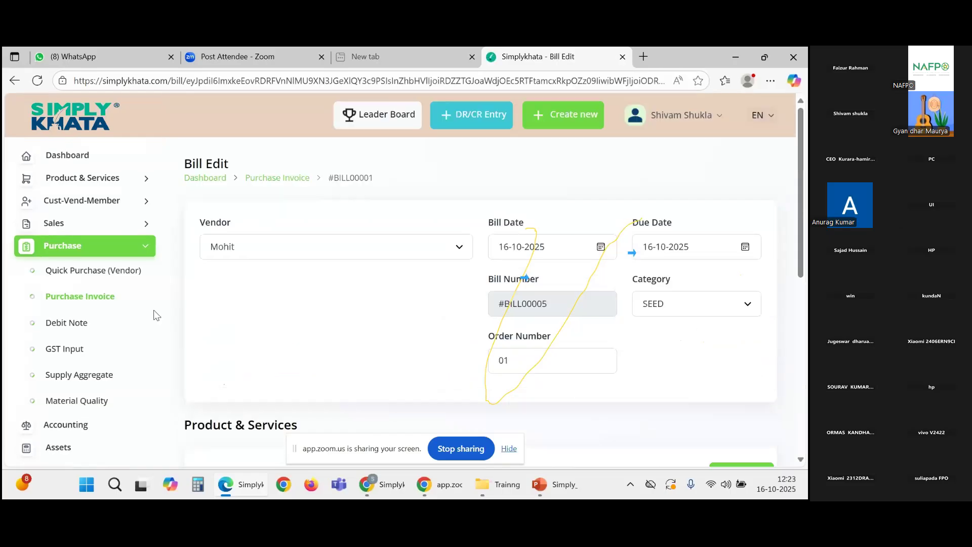
{"action": "scroll", "coordinate": [245, 299], "scroll_direction": "down", "scroll_amount": 8}
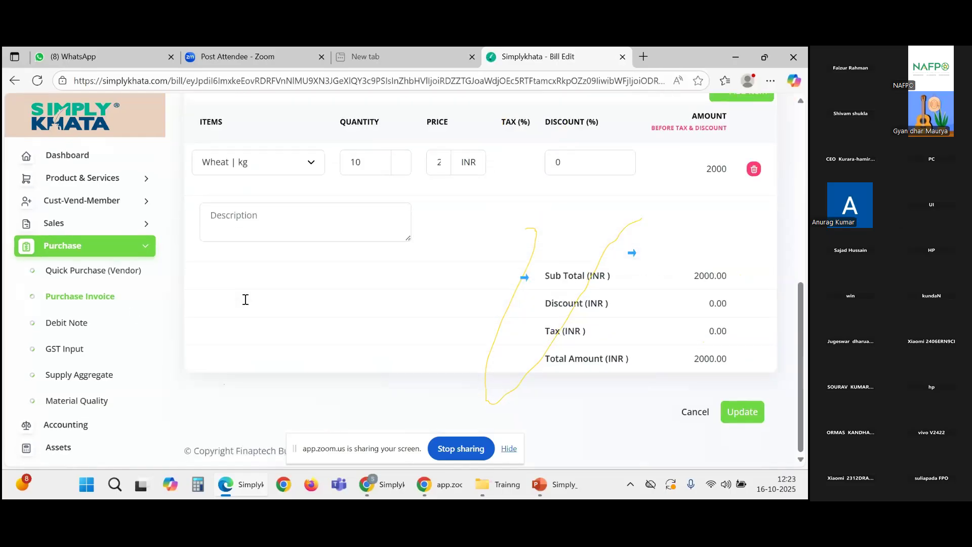
{"action": "scroll", "coordinate": [245, 300], "scroll_direction": "up", "scroll_amount": 10}
{"action": "scroll", "coordinate": [253, 362], "scroll_direction": "down", "scroll_amount": 4}
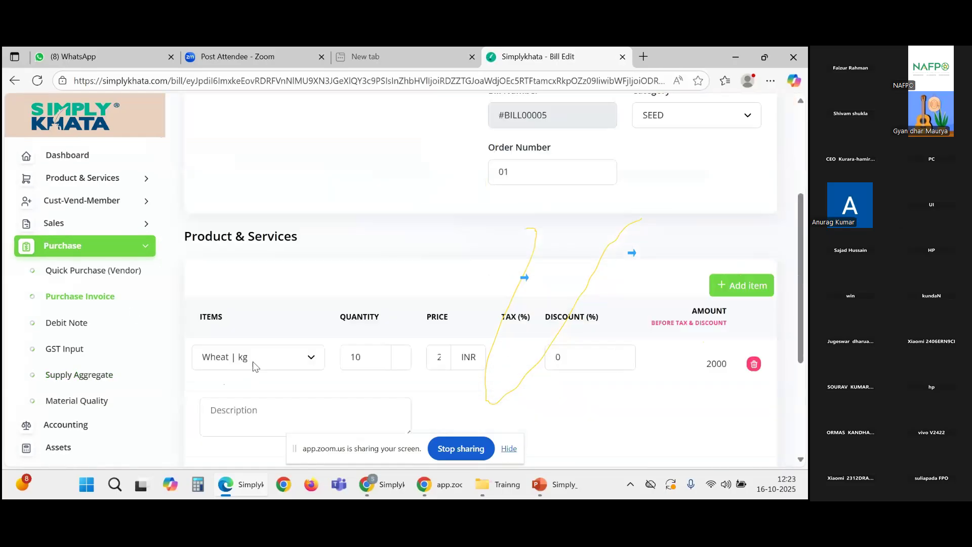
{"action": "scroll", "coordinate": [253, 362], "scroll_direction": "down", "scroll_amount": 4}
{"action": "scroll", "coordinate": [253, 361], "scroll_direction": "up", "scroll_amount": 7}
{"action": "scroll", "coordinate": [253, 361], "scroll_direction": "down", "scroll_amount": 7}
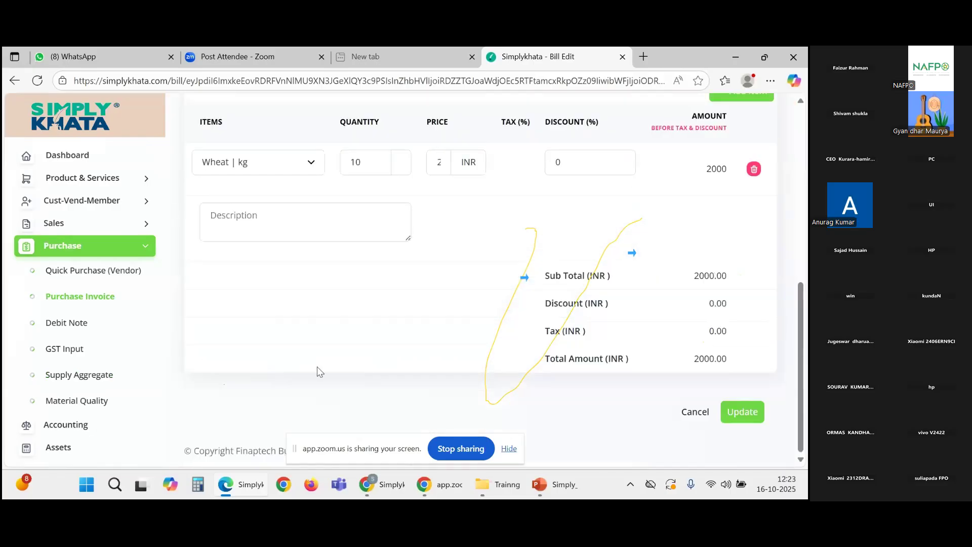
{"action": "scroll", "coordinate": [467, 399], "scroll_direction": "up", "scroll_amount": 1}
{"action": "scroll", "coordinate": [471, 390], "scroll_direction": "down", "scroll_amount": 1}
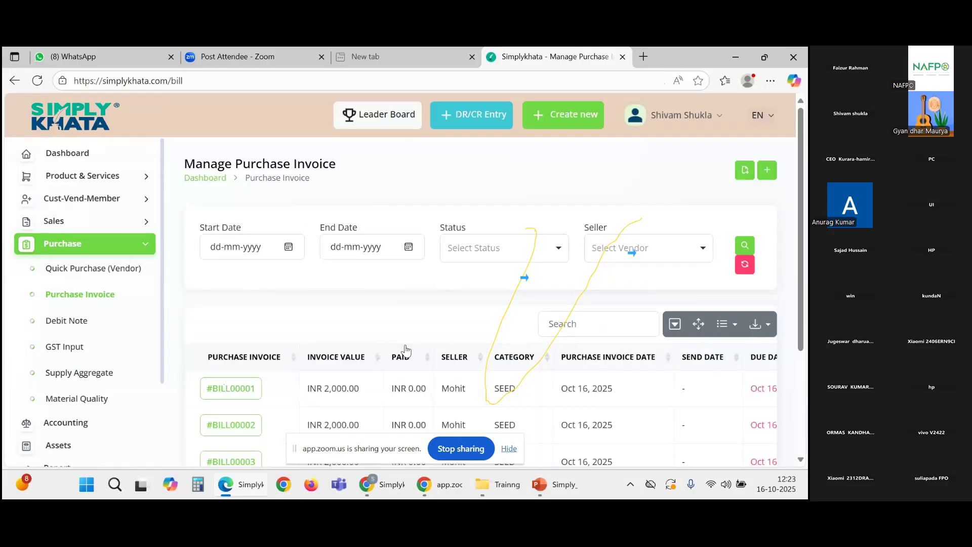
Step: Open #BILL00001 and review its Draft status, INR 2,000.00 due and no payments
{"action": "scroll", "coordinate": [405, 349], "scroll_direction": "down", "scroll_amount": 2}
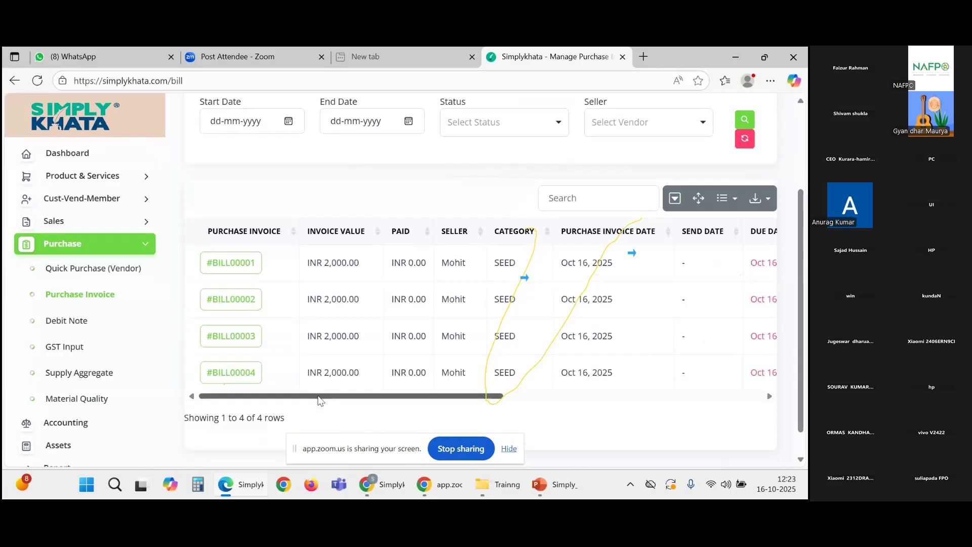
{"action": "scroll", "coordinate": [505, 319], "scroll_direction": "up", "scroll_amount": 1}
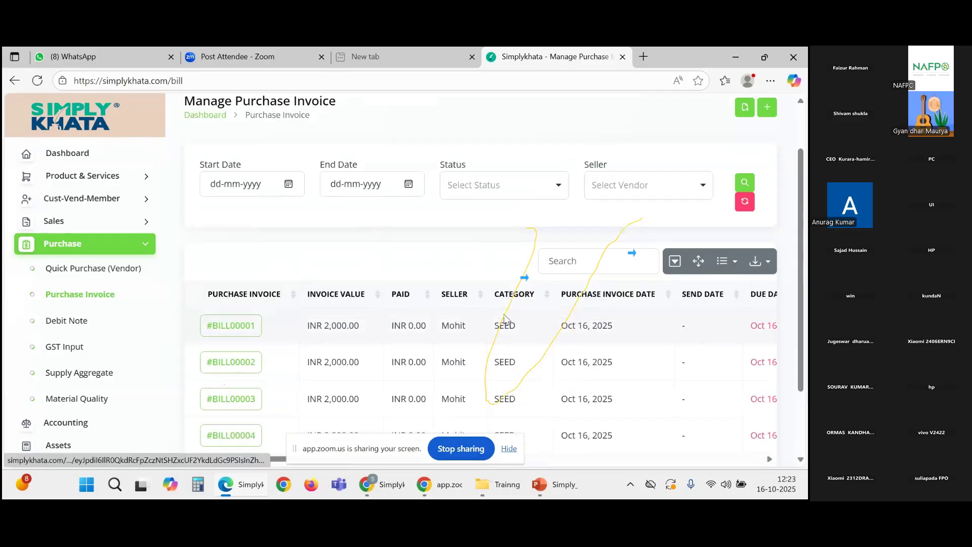
{"action": "left_click", "coordinate": [238, 334]}
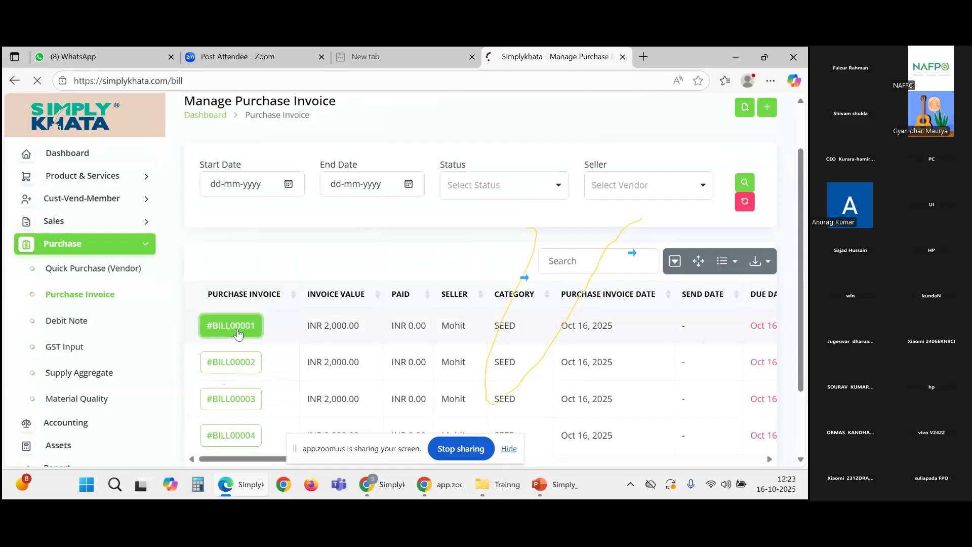
{"action": "scroll", "coordinate": [360, 320], "scroll_direction": "down", "scroll_amount": 10}
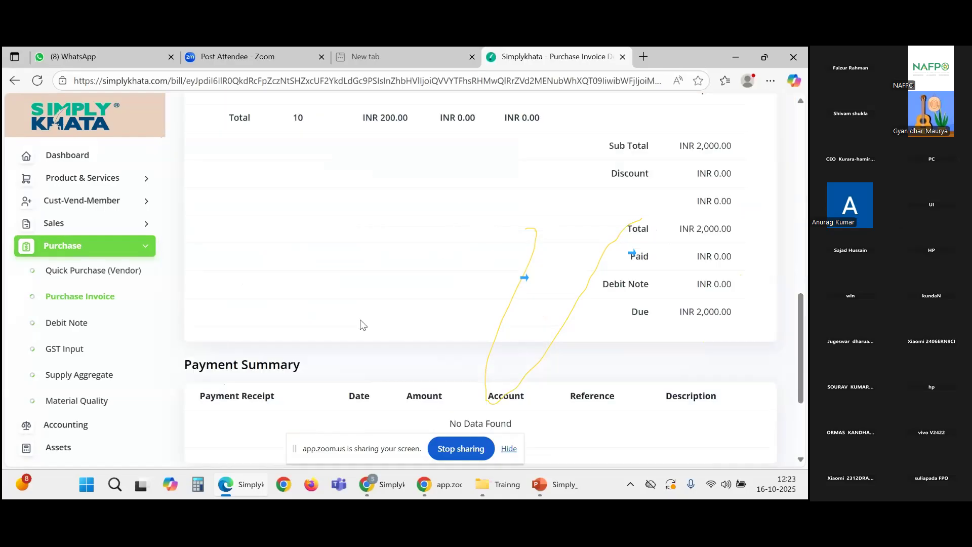
{"action": "scroll", "coordinate": [362, 325], "scroll_direction": "down", "scroll_amount": 3}
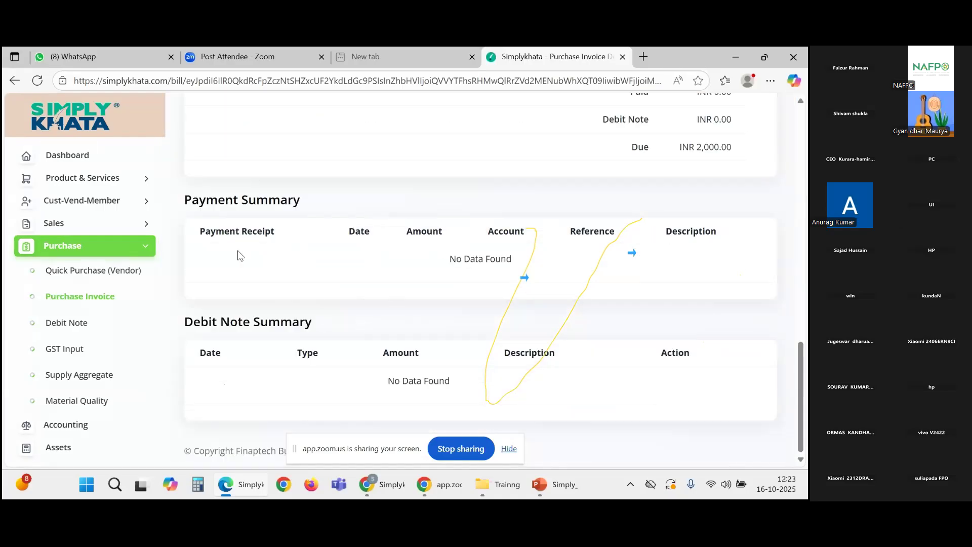
{"action": "scroll", "coordinate": [240, 256], "scroll_direction": "up", "scroll_amount": 10}
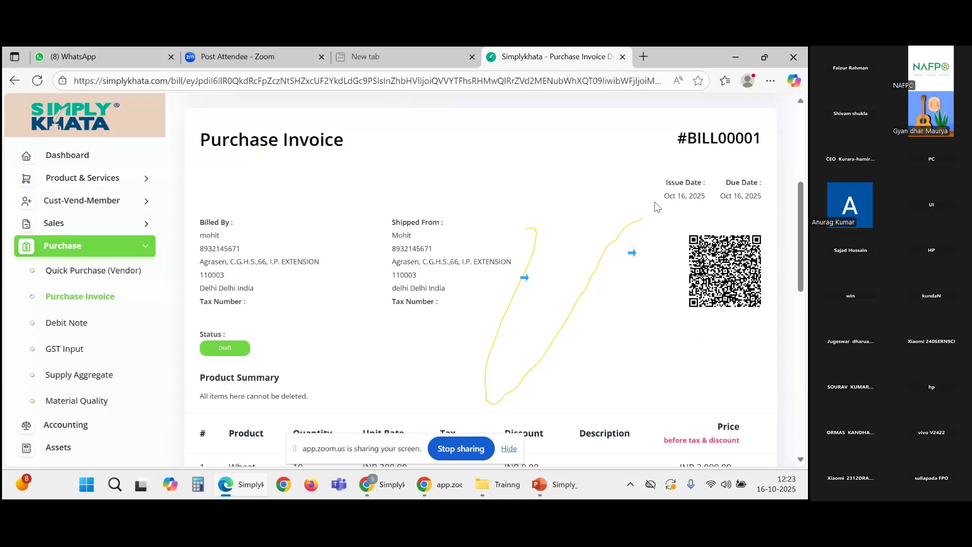
{"action": "scroll", "coordinate": [406, 268], "scroll_direction": "down", "scroll_amount": 8}
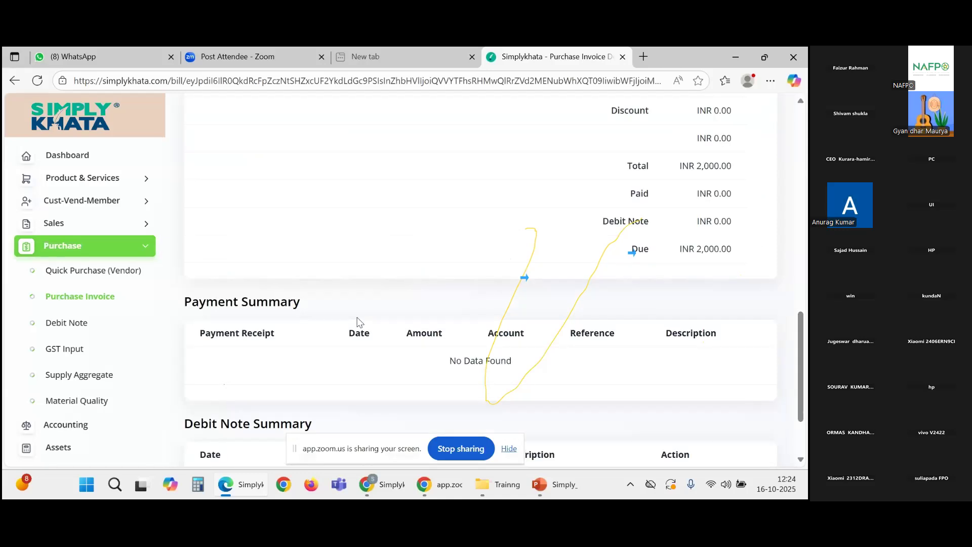
{"action": "scroll", "coordinate": [358, 322], "scroll_direction": "up", "scroll_amount": 10}
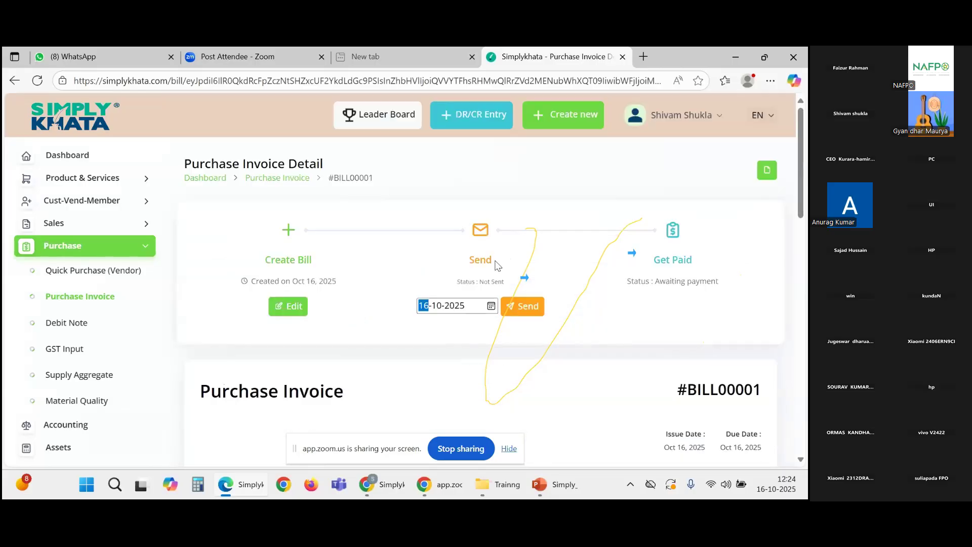
Step: Send #BILL00001 and confirm it shows Sent on Oct 16, 2025, awaiting payment
{"action": "left_click_drag", "start_coordinate": [495, 265], "coordinate": [458, 267]}
{"action": "left_click", "coordinate": [477, 269]}
{"action": "left_click", "coordinate": [524, 314]}
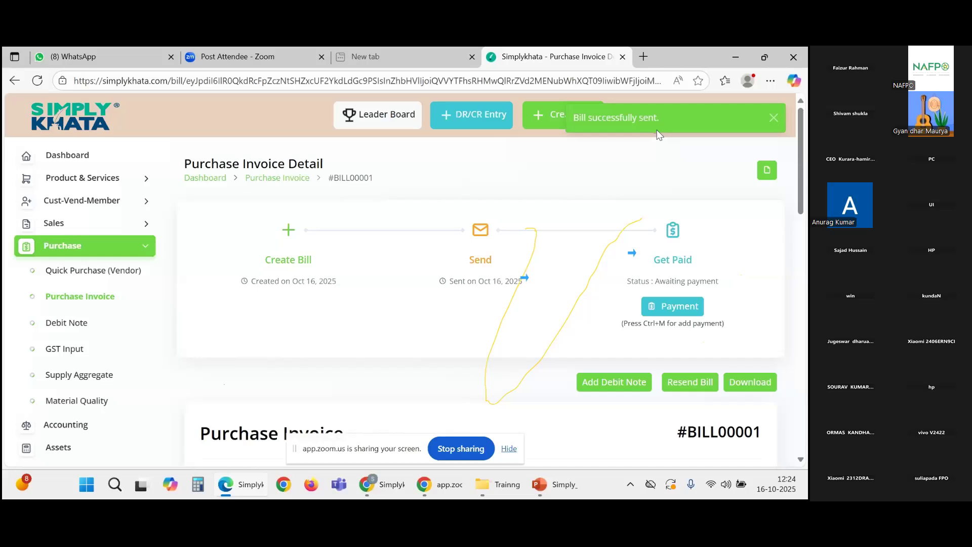
{"action": "scroll", "coordinate": [639, 215], "scroll_direction": "down", "scroll_amount": 1}
{"action": "scroll", "coordinate": [549, 307], "scroll_direction": "down", "scroll_amount": 2}
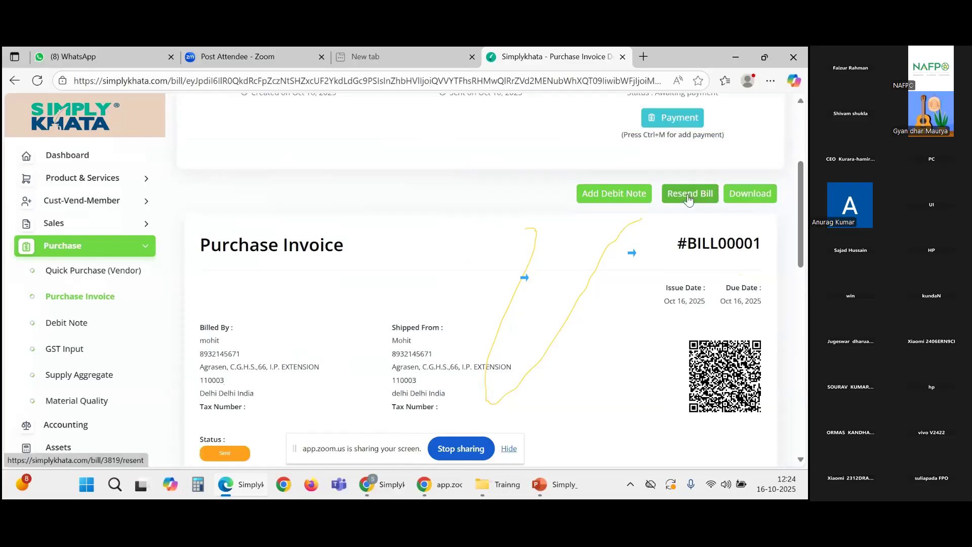
{"action": "scroll", "coordinate": [666, 328], "scroll_direction": "down", "scroll_amount": 2}
{"action": "scroll", "coordinate": [666, 329], "scroll_direction": "up", "scroll_amount": 2}
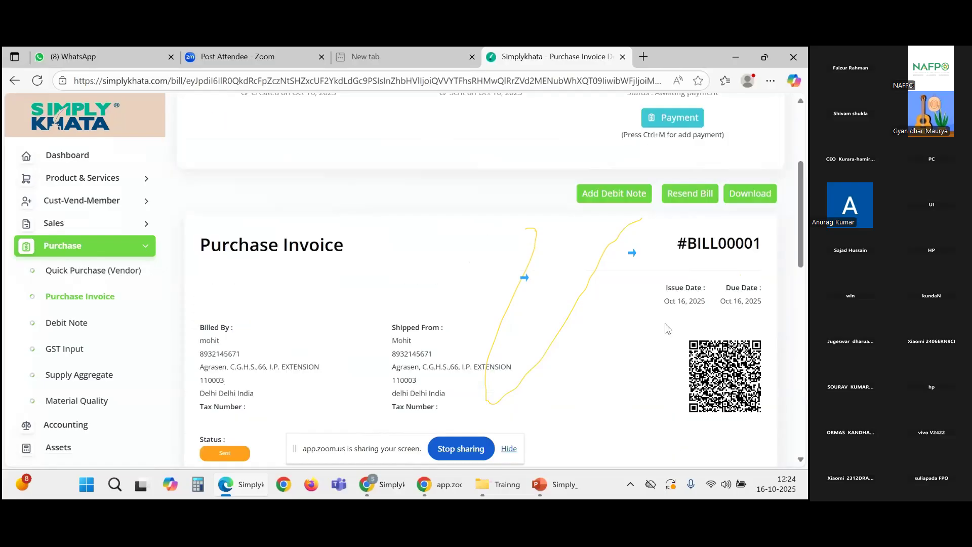
{"action": "scroll", "coordinate": [667, 328], "scroll_direction": "up", "scroll_amount": 3}
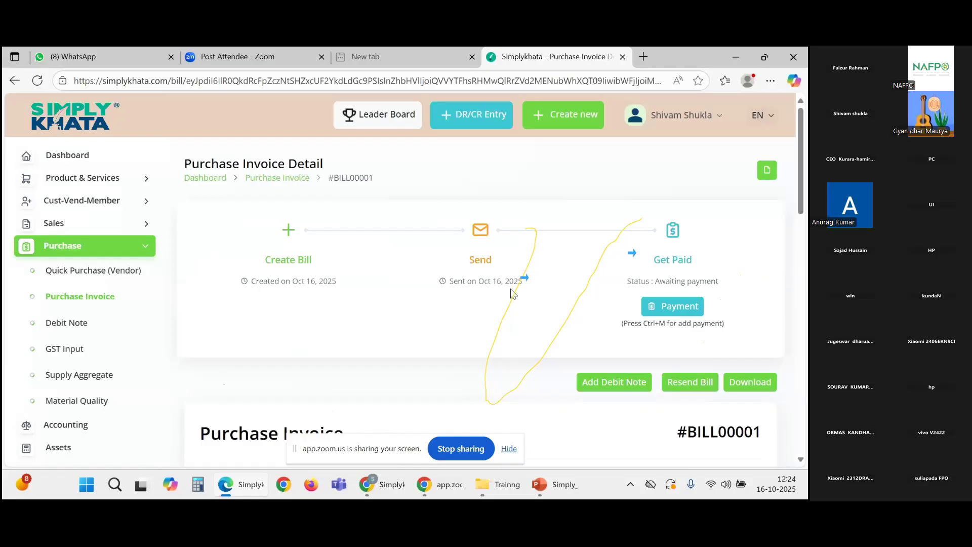
{"action": "scroll", "coordinate": [636, 242], "scroll_direction": "down", "scroll_amount": 1}
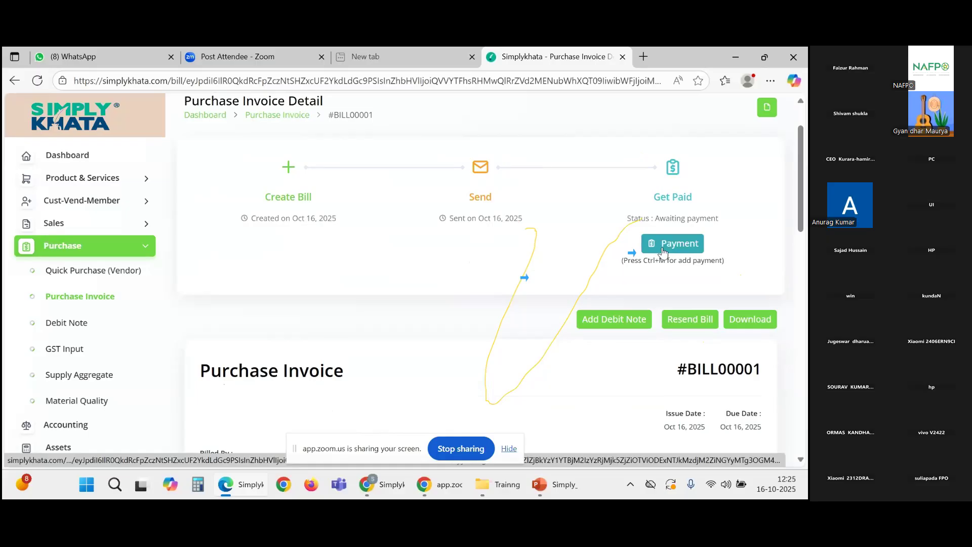
Step: Start a payment for #BILL00001 and set the amount to 2000
{"action": "left_click", "coordinate": [663, 250]}
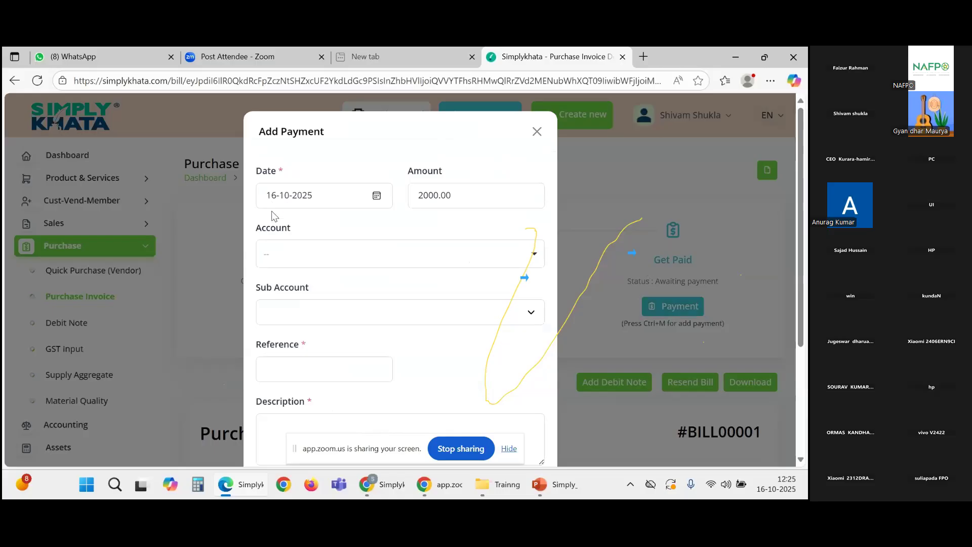
{"action": "left_click", "coordinate": [455, 201]}
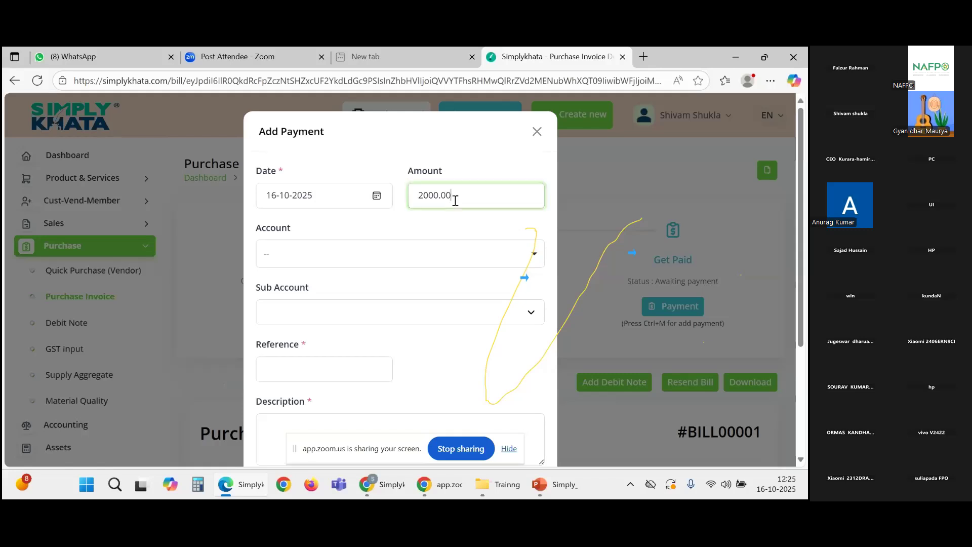
{"action": "double_click", "coordinate": [455, 201]}
{"action": "type", "text": "100"}
{"action": "key", "text": "BackSpace"}
{"action": "key", "text": "BackSpace"}
{"action": "key", "text": "BackSpace"}
{"action": "type", "text": "2000"}
{"action": "left_click", "coordinate": [365, 268]}
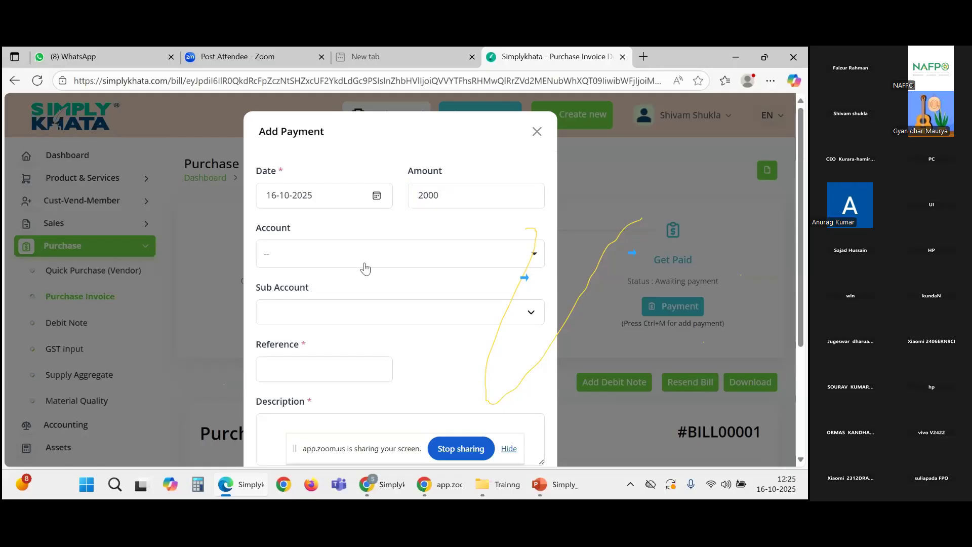
Step: Pay from account 2230 - Cash and Cash Equivalents with reference 01
{"action": "left_click", "coordinate": [366, 262]}
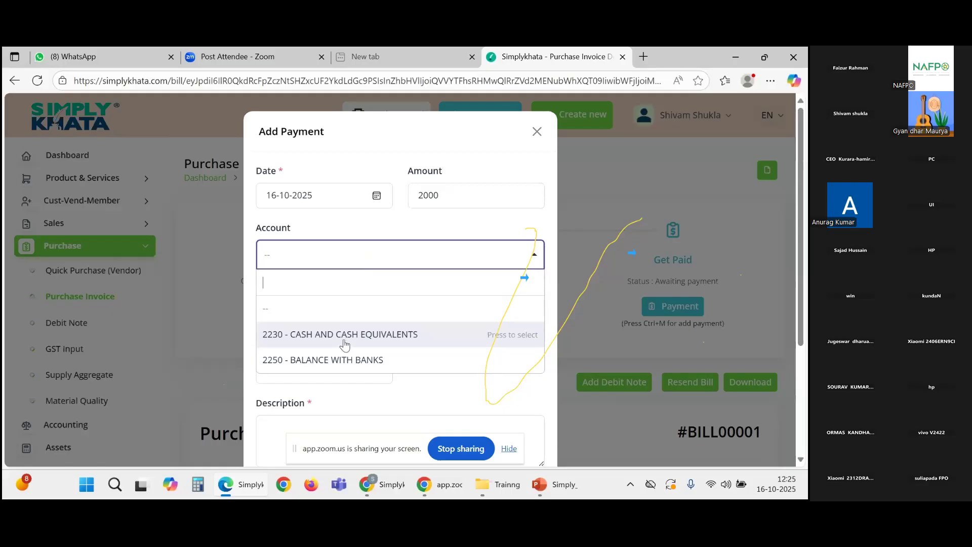
{"action": "left_click", "coordinate": [345, 345]}
{"action": "scroll", "coordinate": [316, 339], "scroll_direction": "down", "scroll_amount": 3}
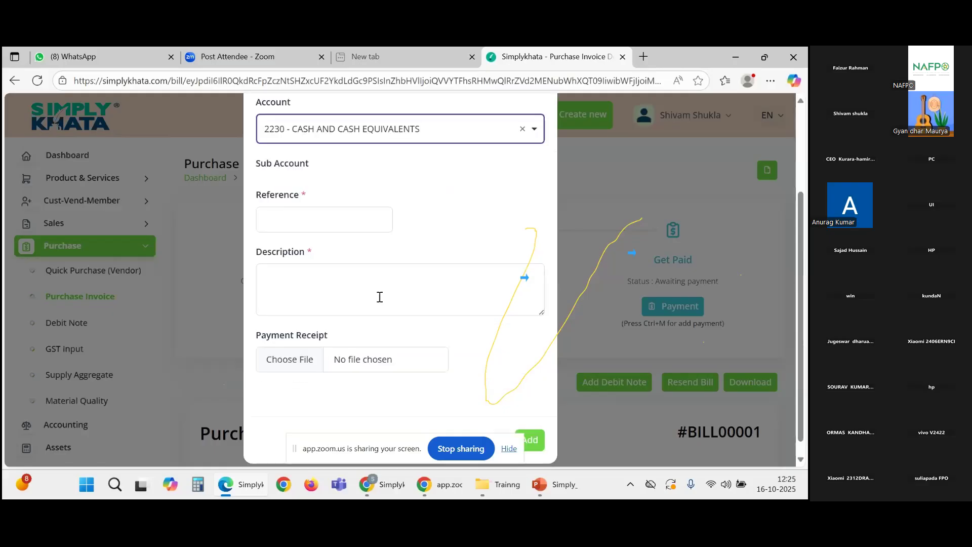
{"action": "left_click", "coordinate": [322, 218]}
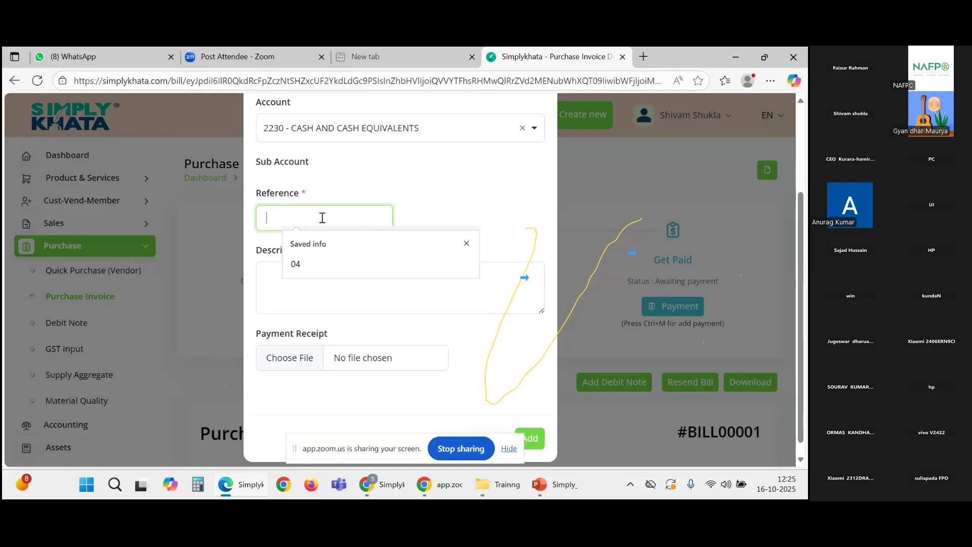
{"action": "type", "text": "04"}
{"action": "type", "text": "1"}
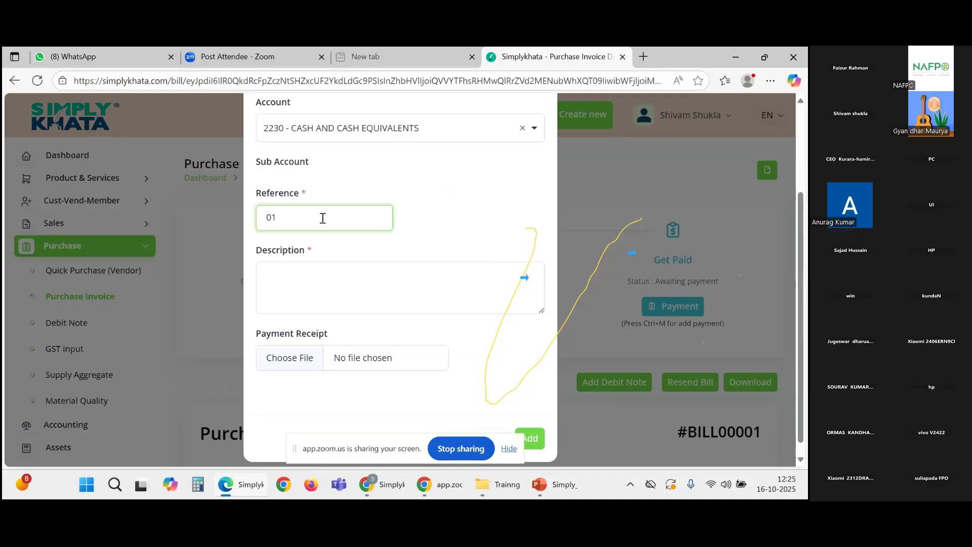
Step: Add the description 'Being Vendor payment by cash' and save the payment
{"action": "left_click", "coordinate": [325, 280]}
{"action": "type", "text": "Be"}
{"action": "type", "text": "g Vendor payment by cash"}
{"action": "left_click", "coordinate": [273, 381]}
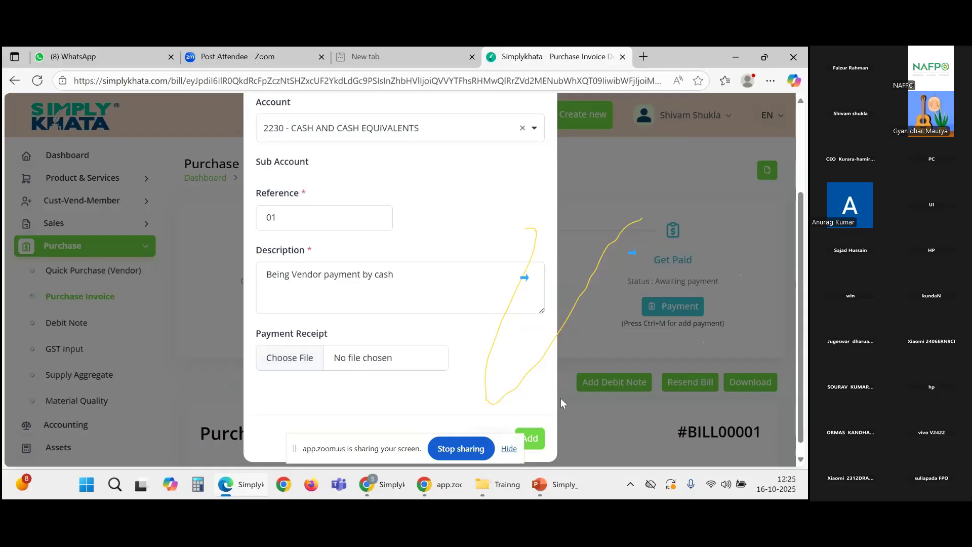
{"action": "left_click", "coordinate": [540, 441]}
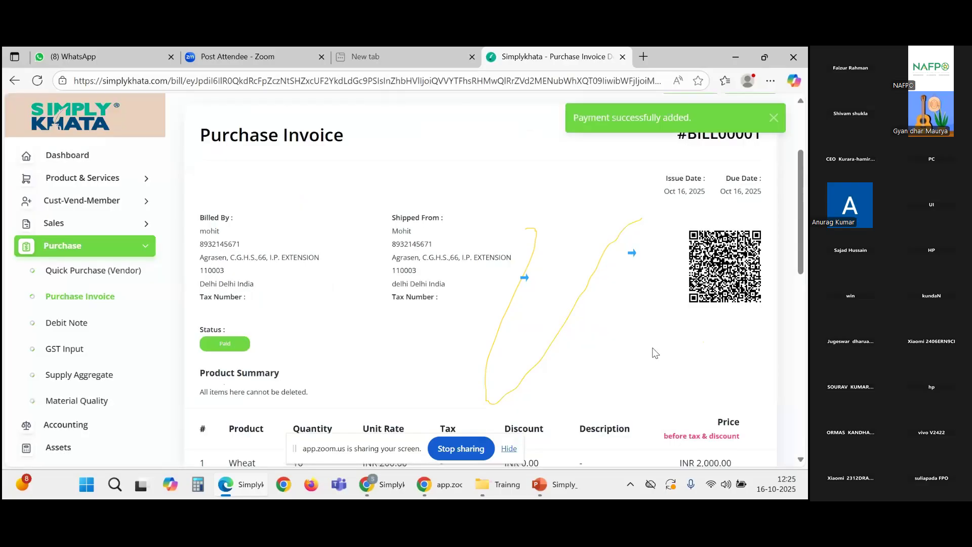
Step: Review the paid invoice to confirm the payment entry and INR 0.00 due
{"action": "scroll", "coordinate": [654, 353], "scroll_direction": "down", "scroll_amount": 6}
{"action": "scroll", "coordinate": [313, 298], "scroll_direction": "up", "scroll_amount": 5}
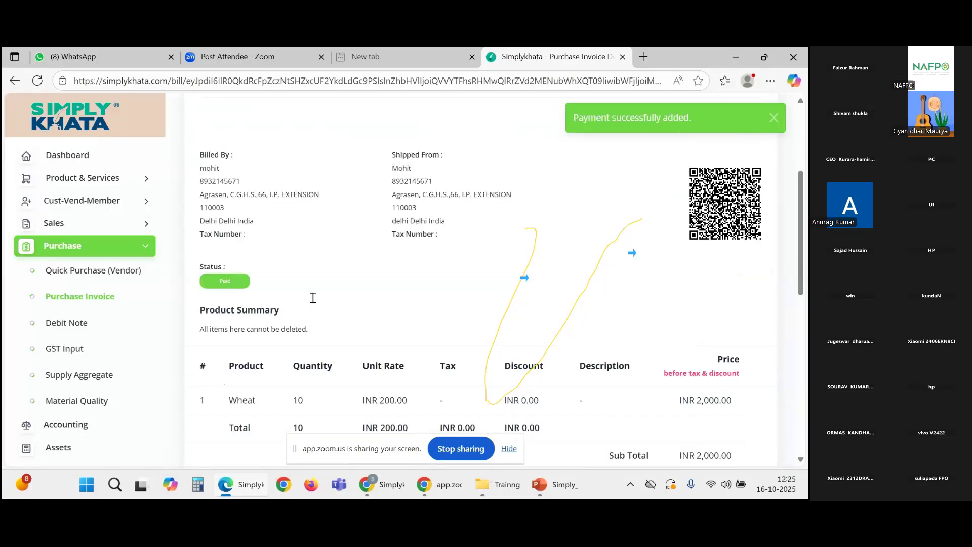
{"action": "scroll", "coordinate": [313, 298], "scroll_direction": "down", "scroll_amount": 6}
{"action": "left_click_drag", "start_coordinate": [298, 296], "coordinate": [170, 359]}
{"action": "scroll", "coordinate": [171, 359], "scroll_direction": "down", "scroll_amount": 1}
{"action": "scroll", "coordinate": [580, 359], "scroll_direction": "up", "scroll_amount": 5}
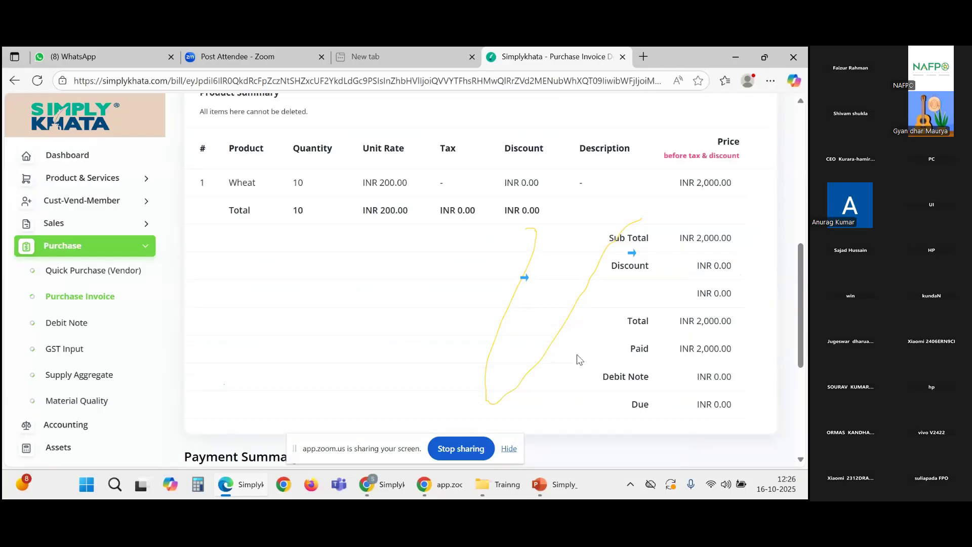
{"action": "scroll", "coordinate": [579, 359], "scroll_direction": "up", "scroll_amount": 5}
{"action": "scroll", "coordinate": [579, 359], "scroll_direction": "down", "scroll_amount": 2}
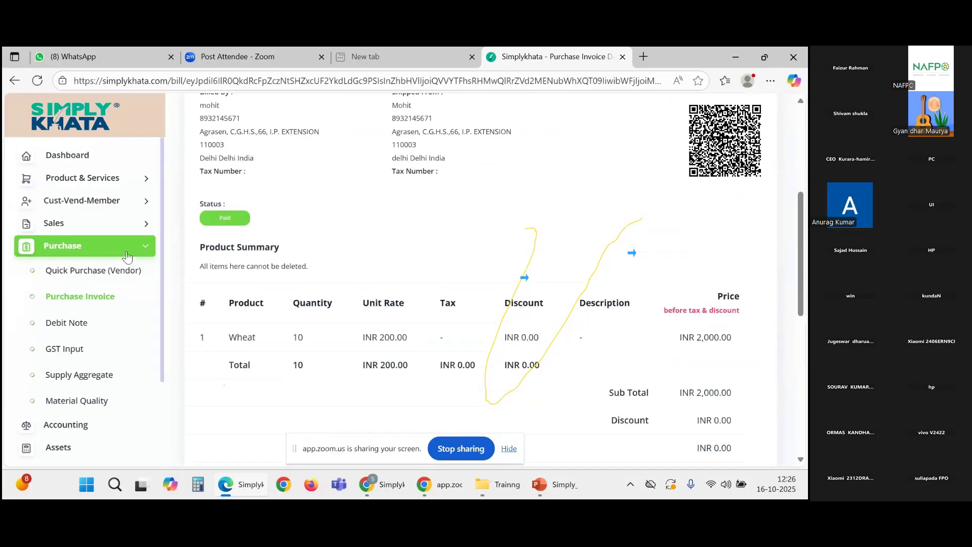
Step: Go to the Dashboard, then bring the Zoom meeting window to the front
{"action": "left_click", "coordinate": [116, 257]}
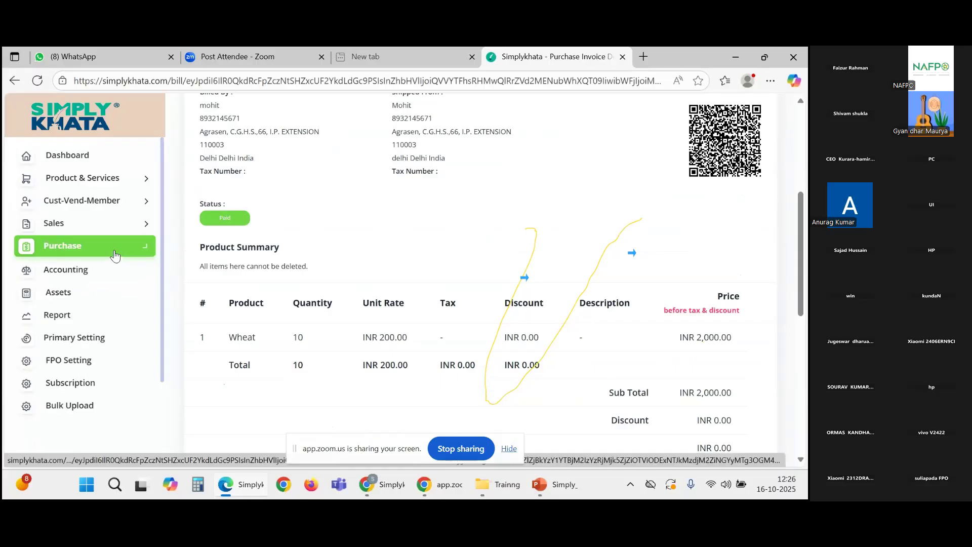
{"action": "left_click", "coordinate": [119, 252]}
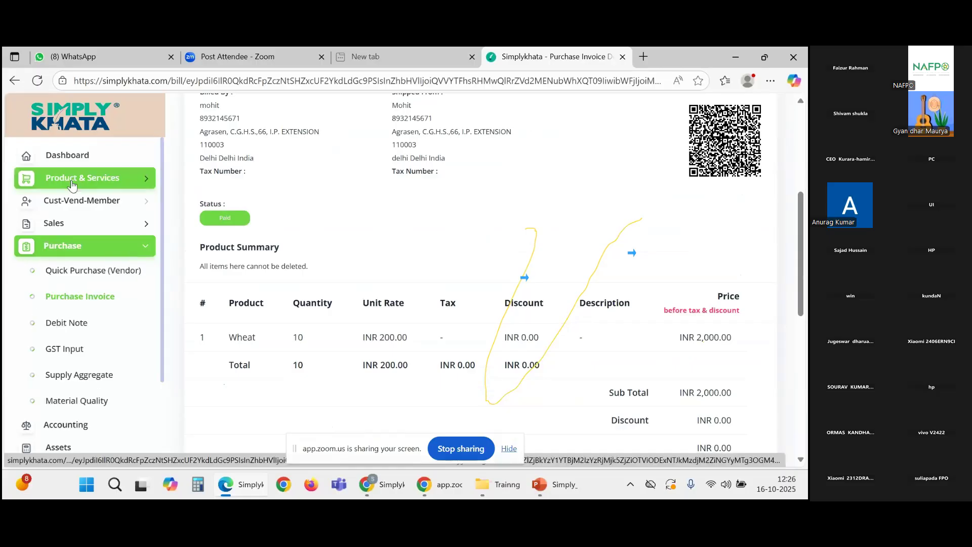
{"action": "left_click", "coordinate": [87, 160]}
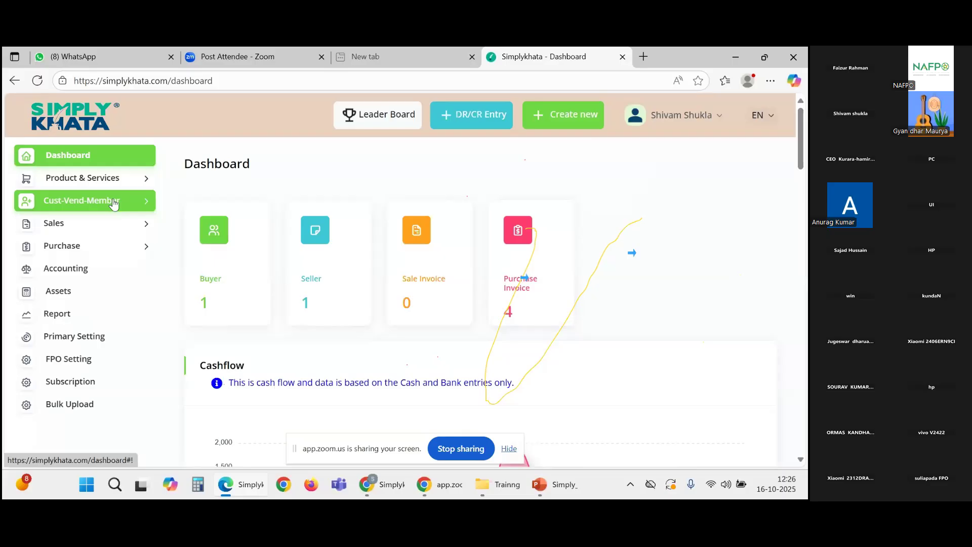
{"action": "mouse_move", "coordinate": [384, 485]}
{"action": "left_click", "coordinate": [376, 449]}
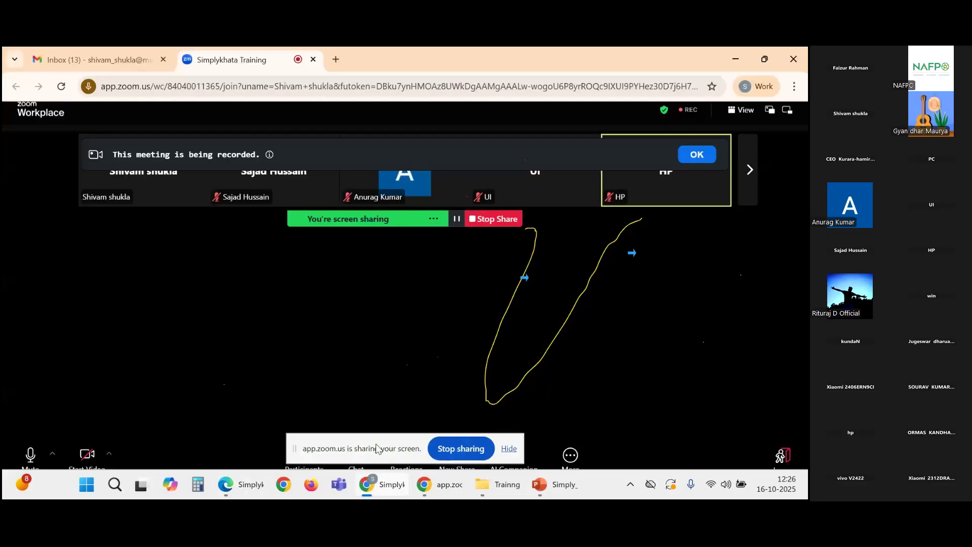
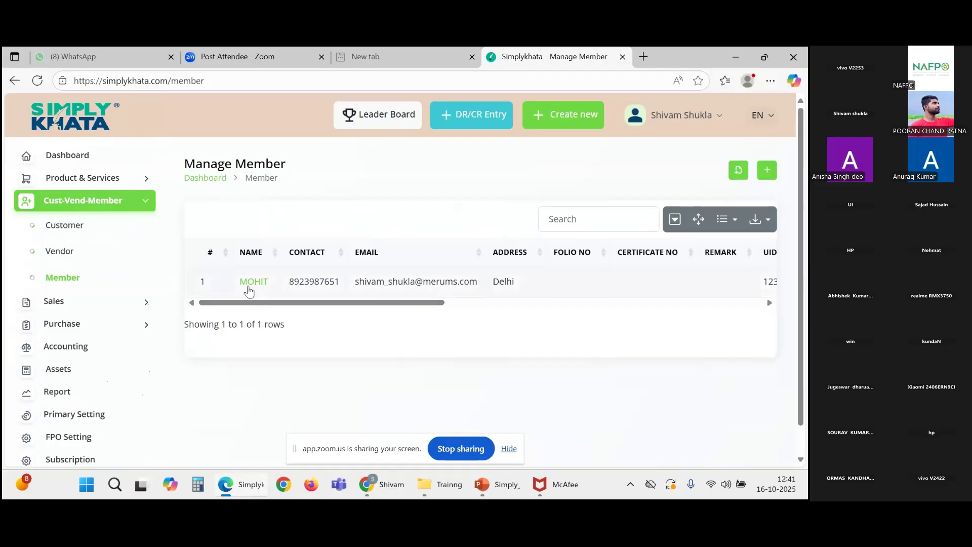
Step: Open the detail page of member Bundeli Mahila Producer Comapany
{"action": "left_click", "coordinate": [249, 286]}
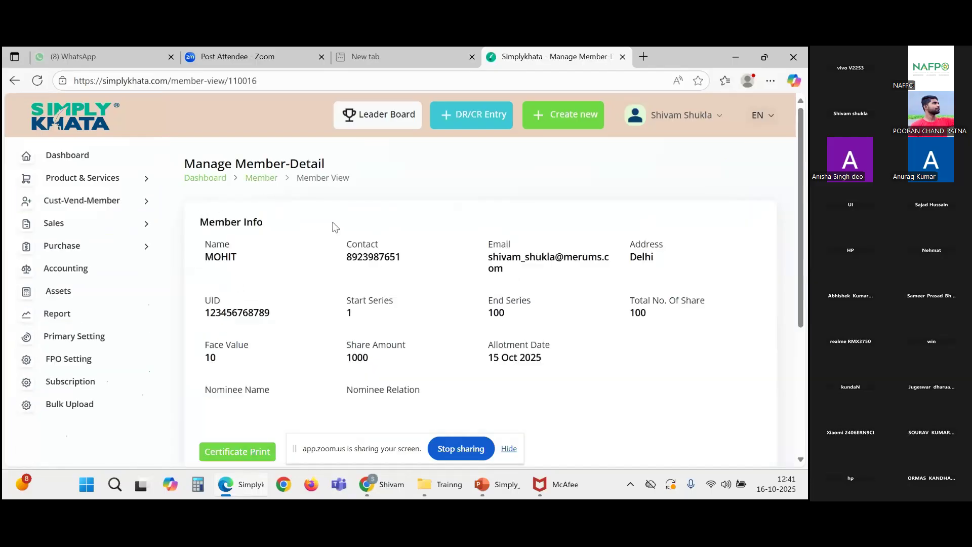
{"action": "scroll", "coordinate": [690, 324], "scroll_direction": "down", "scroll_amount": 4}
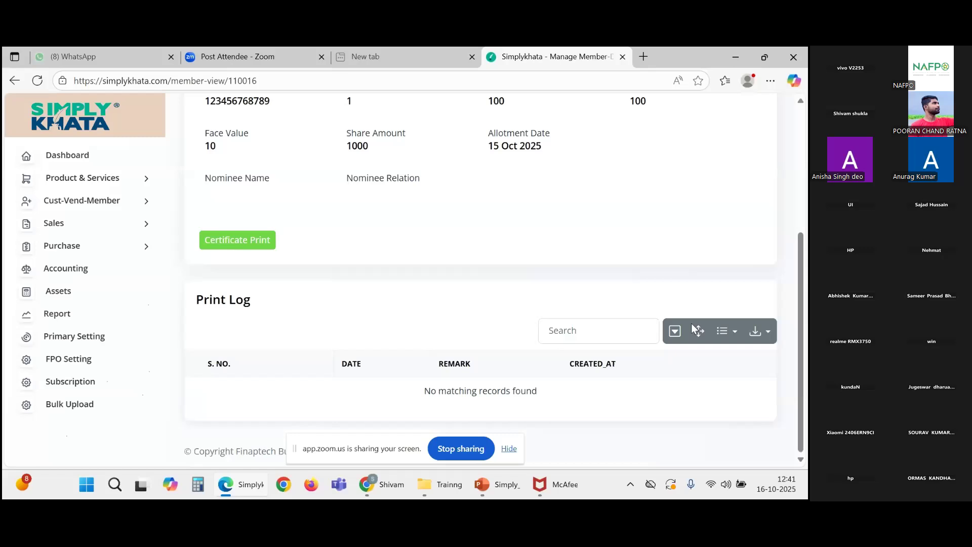
{"action": "scroll", "coordinate": [691, 327], "scroll_direction": "up", "scroll_amount": 4}
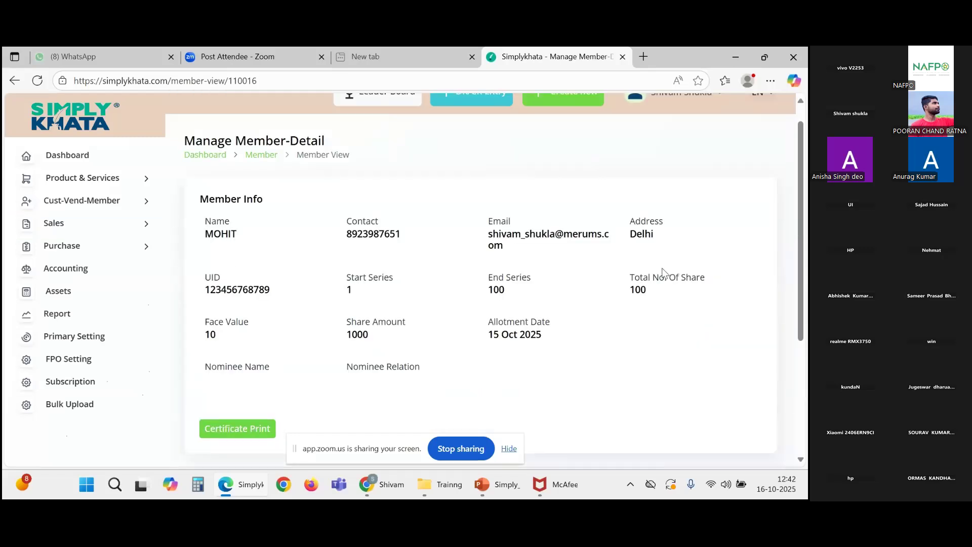
{"action": "scroll", "coordinate": [266, 260], "scroll_direction": "down", "scroll_amount": 1}
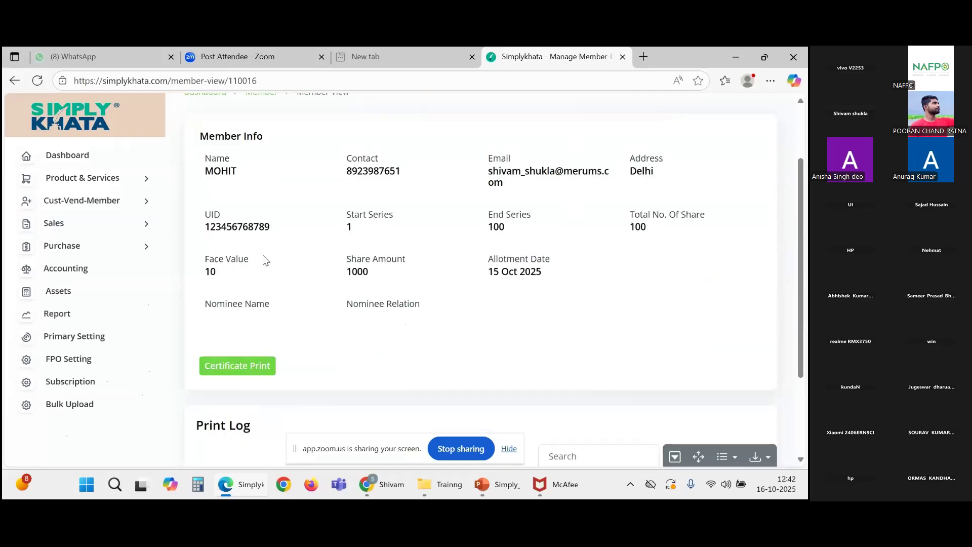
Step: Submit a share certificate print dated 16-10-2025 with remark 'y'
{"action": "left_click", "coordinate": [232, 373]}
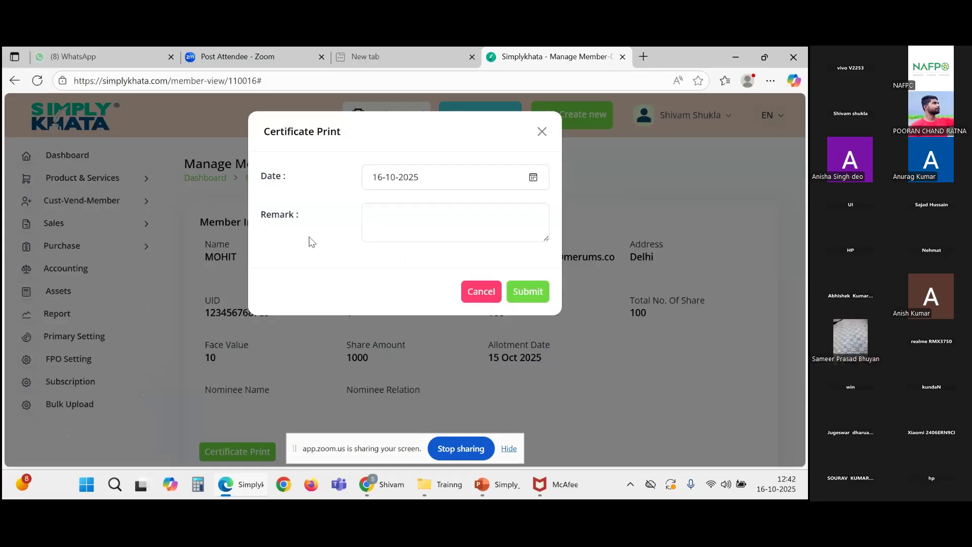
{"action": "left_click", "coordinate": [420, 226]}
{"action": "type", "text": "y"}
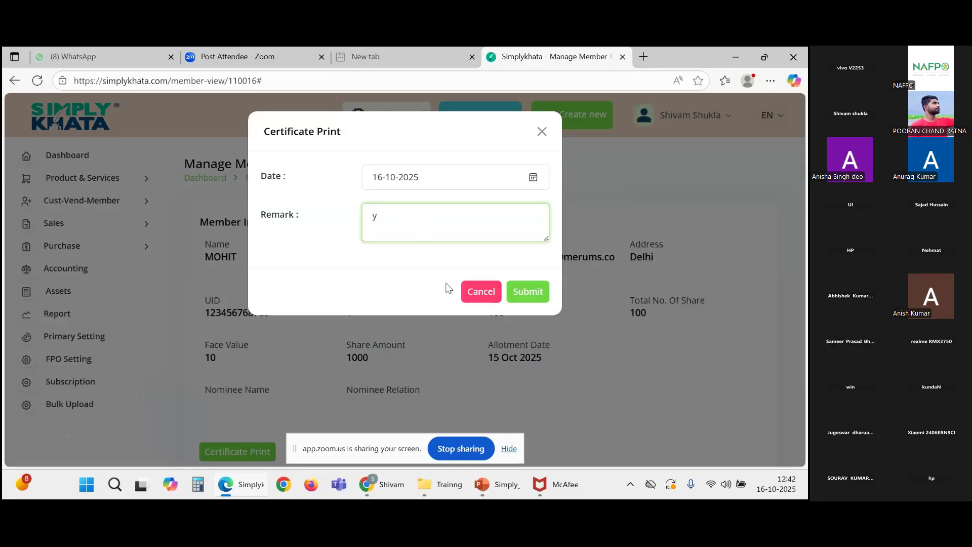
{"action": "left_click", "coordinate": [523, 291]}
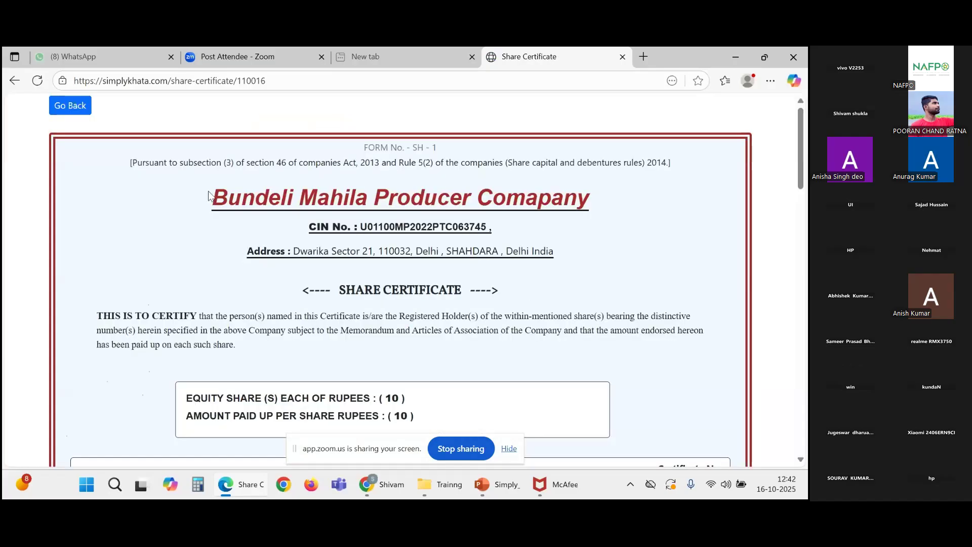
Step: Look through the Form SH-1 share certificate, then go back to the Manage Member list
{"action": "scroll", "coordinate": [308, 232], "scroll_direction": "down", "scroll_amount": 15}
{"action": "scroll", "coordinate": [398, 292], "scroll_direction": "up", "scroll_amount": 7}
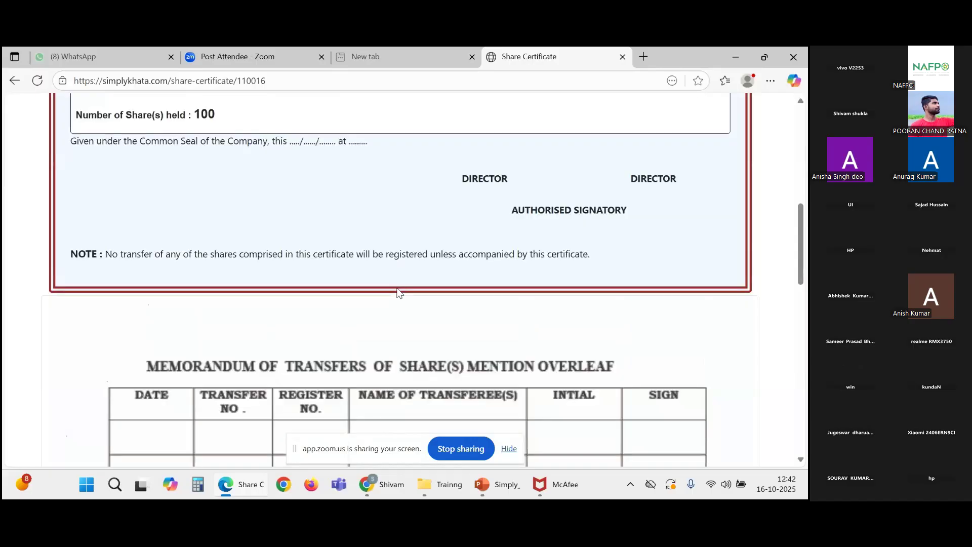
{"action": "scroll", "coordinate": [398, 292], "scroll_direction": "up", "scroll_amount": 10}
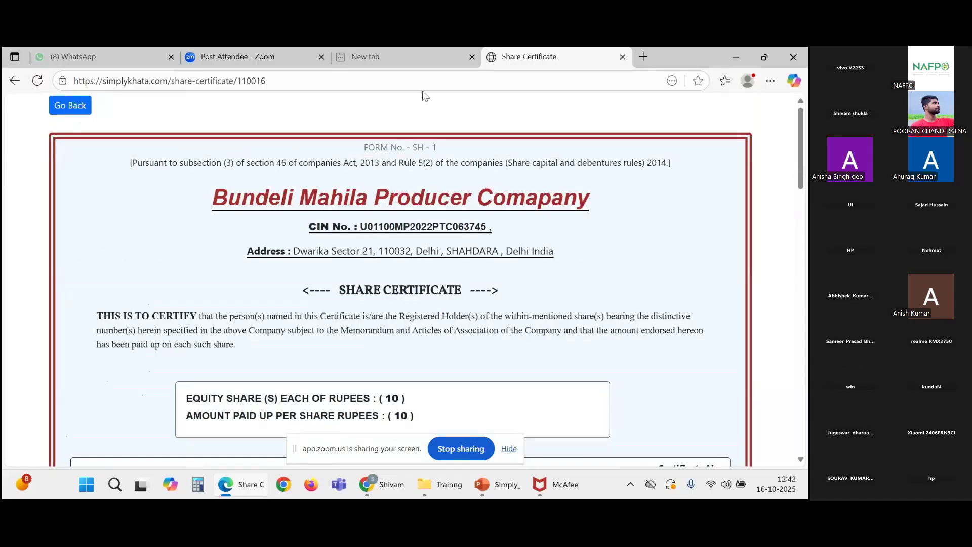
{"action": "left_click", "coordinate": [74, 109]}
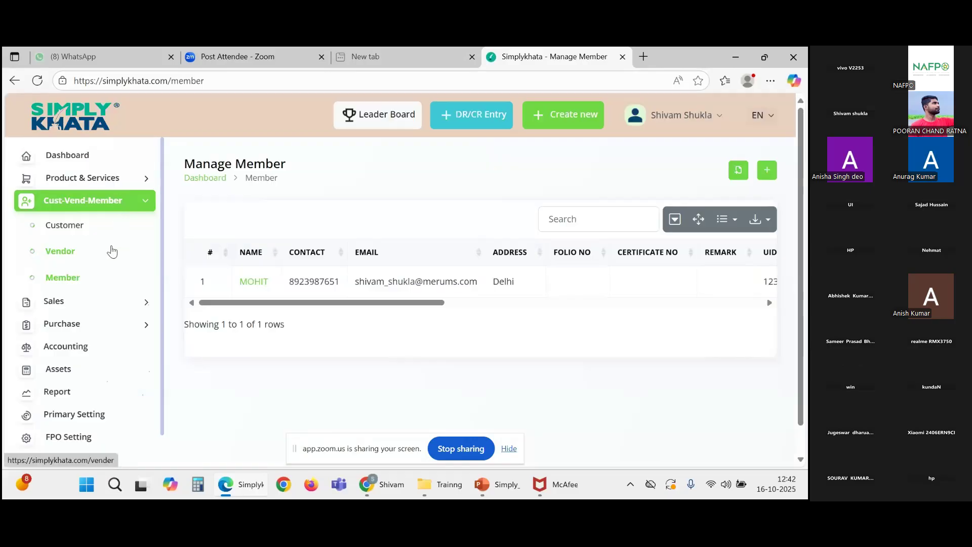
{"action": "scroll", "coordinate": [112, 250], "scroll_direction": "down", "scroll_amount": 1}
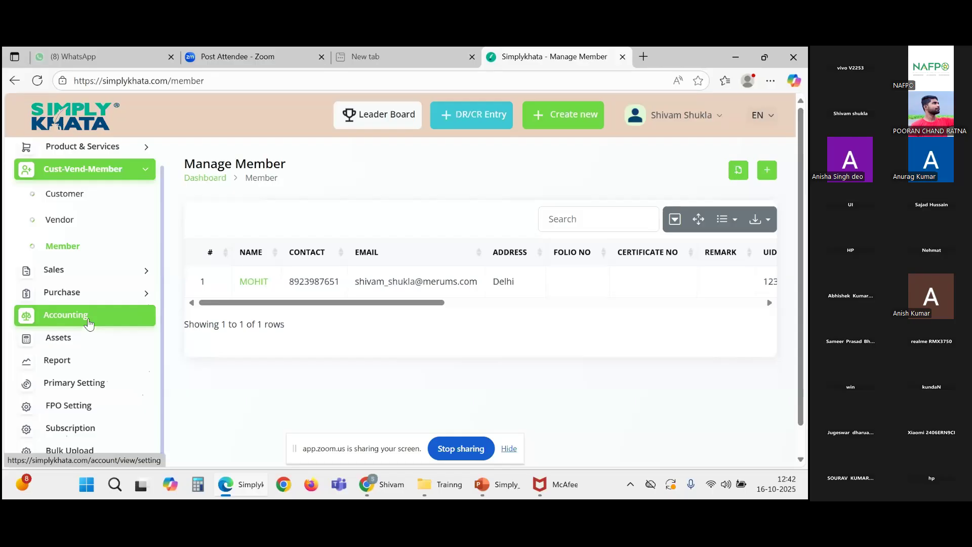
Step: Go to the Manage Accounting page from the Accounting sidebar entry
{"action": "left_click", "coordinate": [89, 323]}
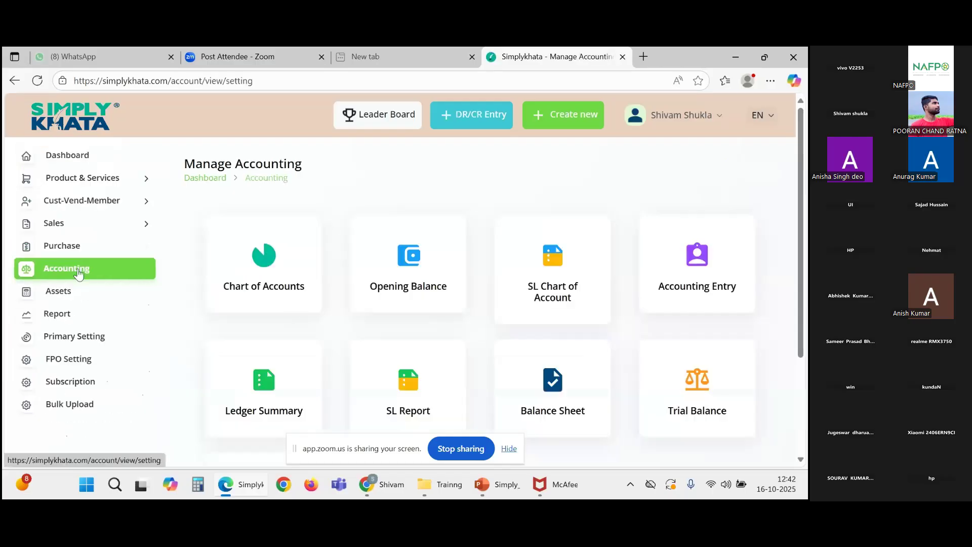
{"action": "left_click", "coordinate": [91, 325]}
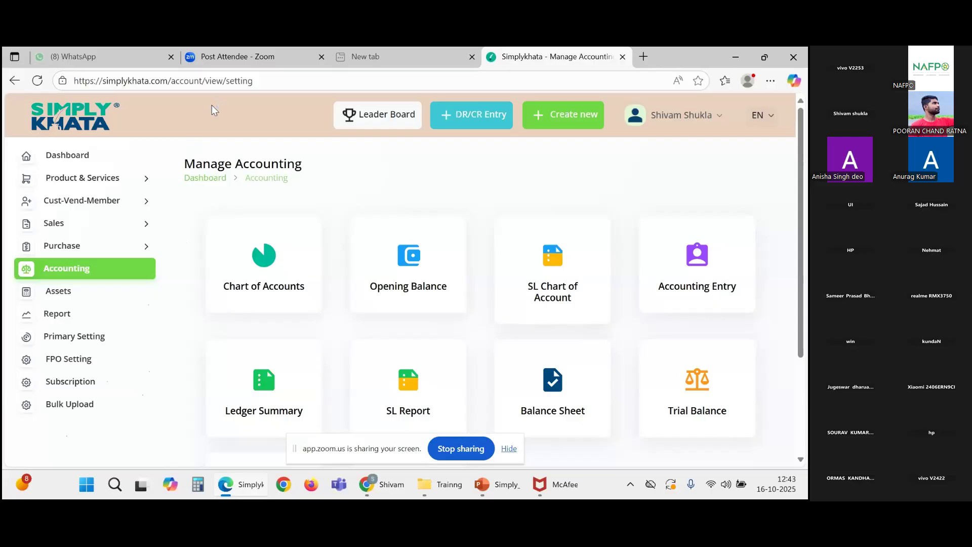
{"action": "left_click", "coordinate": [711, 286]}
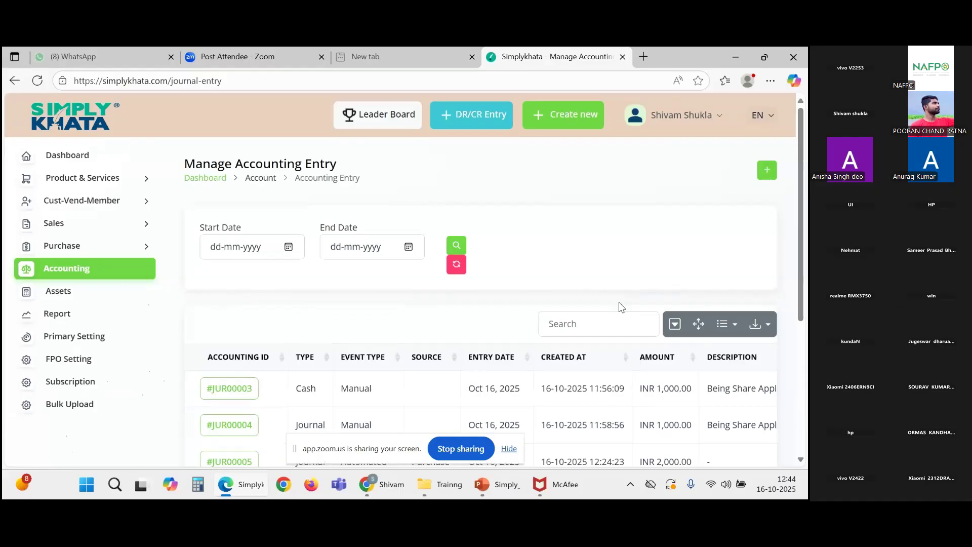
{"action": "left_click", "coordinate": [50, 272]}
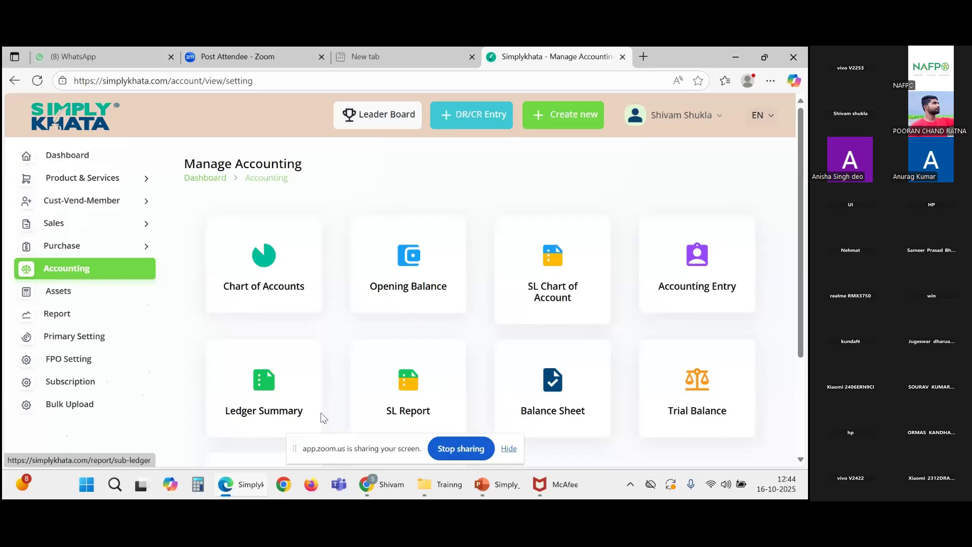
Step: Open SL Chart of Account and start a new sub-ledger with + Create
{"action": "left_click", "coordinate": [557, 298]}
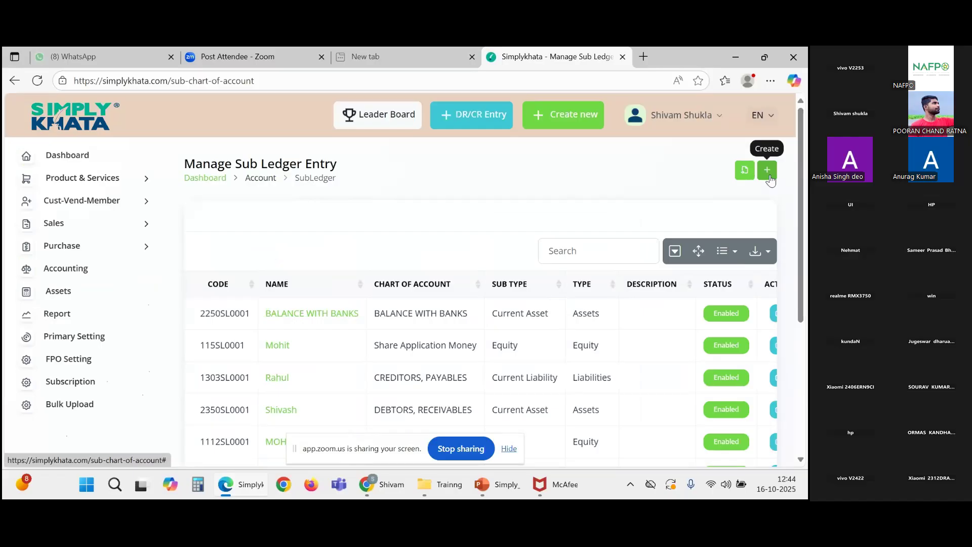
{"action": "left_click", "coordinate": [769, 177]}
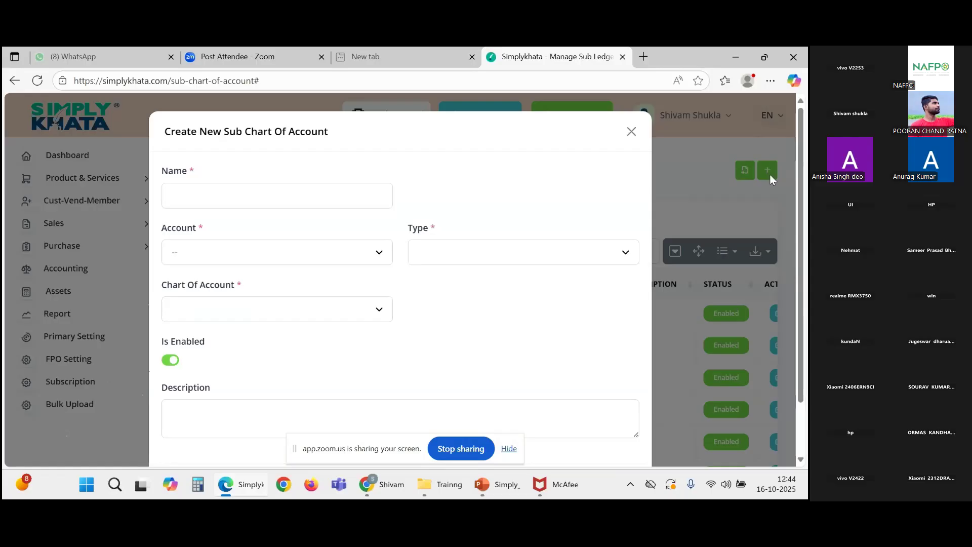
Step: Name the sub-ledger 'Management Cost' and choose Income for both Account and Type
{"action": "left_click", "coordinate": [301, 201]}
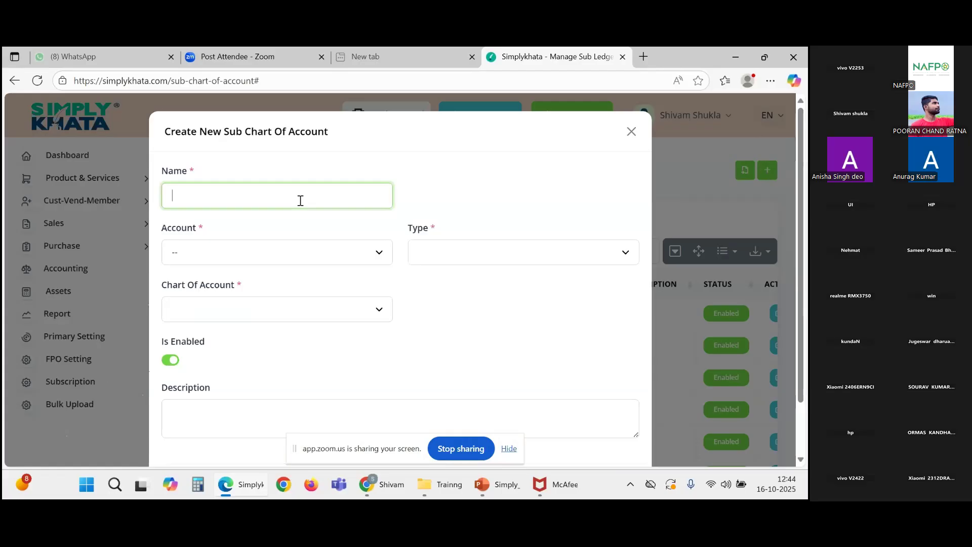
{"action": "type", "text": "Management Cos"}
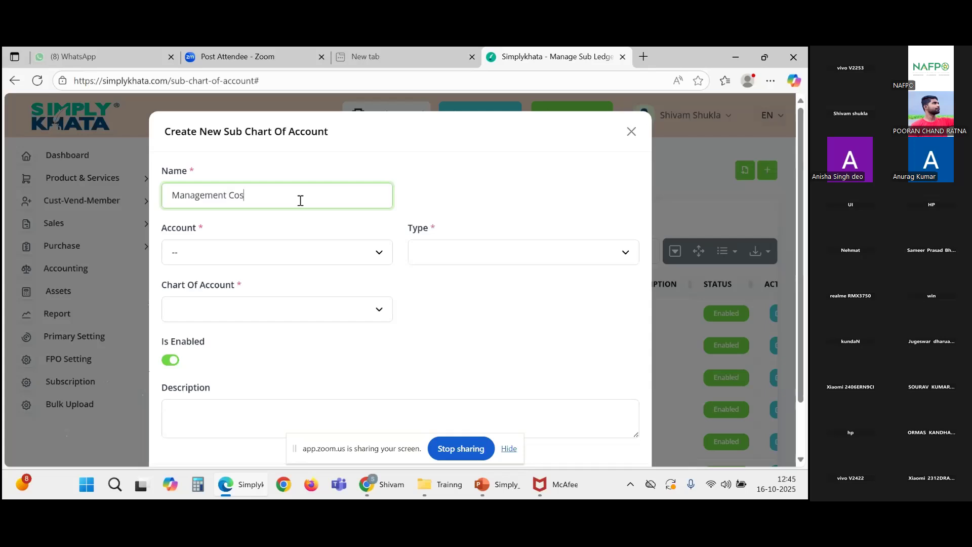
{"action": "type", "text": "t"}
{"action": "left_click", "coordinate": [340, 261]}
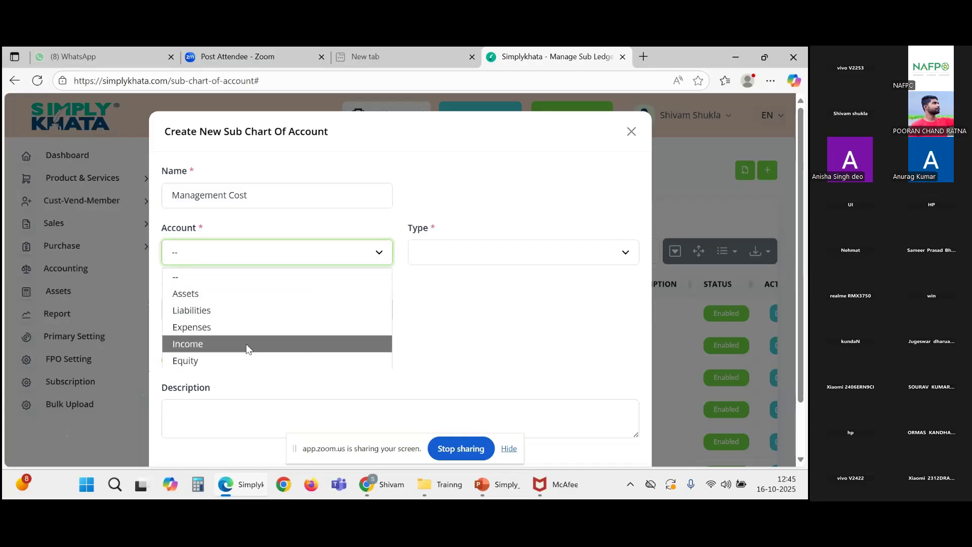
{"action": "left_click", "coordinate": [188, 346]}
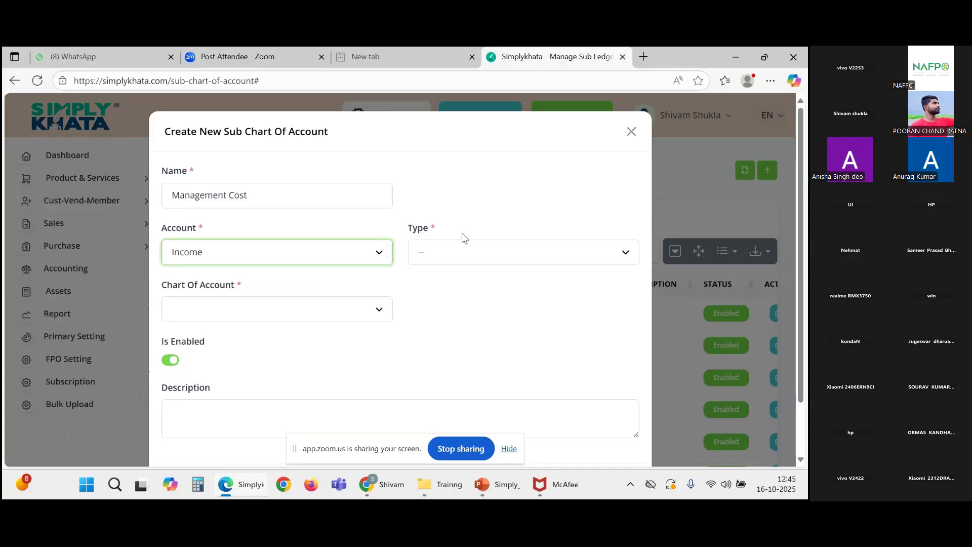
{"action": "left_click", "coordinate": [460, 253]}
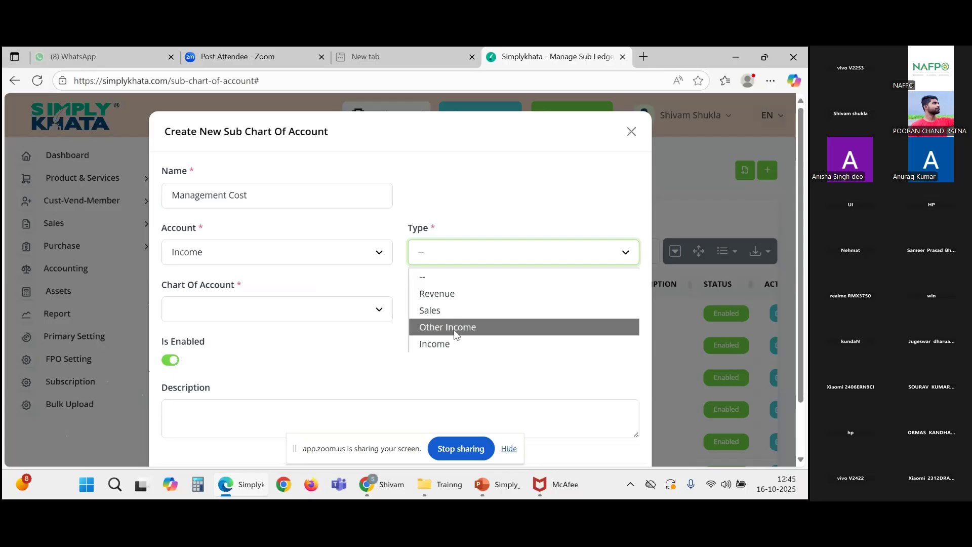
{"action": "left_click", "coordinate": [445, 343]}
{"action": "scroll", "coordinate": [386, 321], "scroll_direction": "down", "scroll_amount": 1}
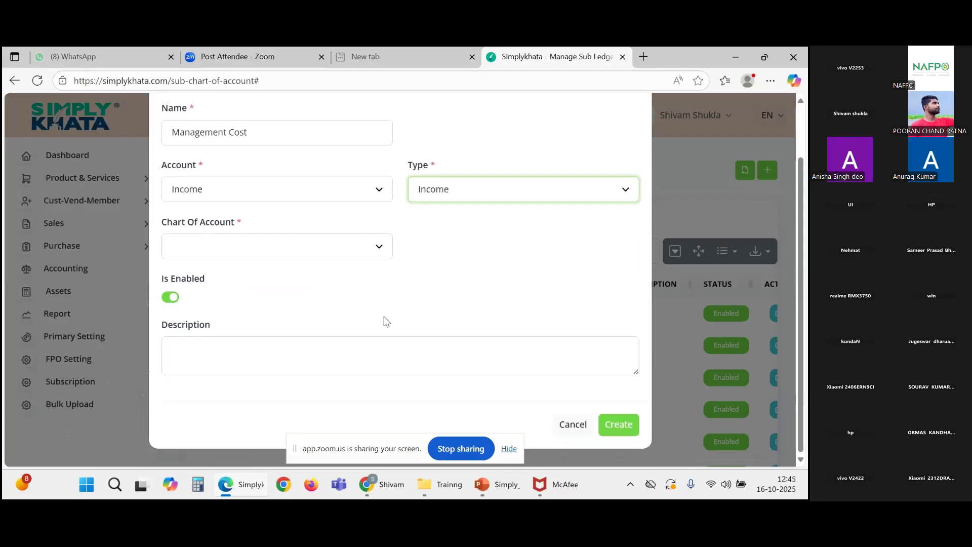
Step: Try Other Income and Sales as the type, then set Account and Type back to Income
{"action": "left_click", "coordinate": [318, 245]}
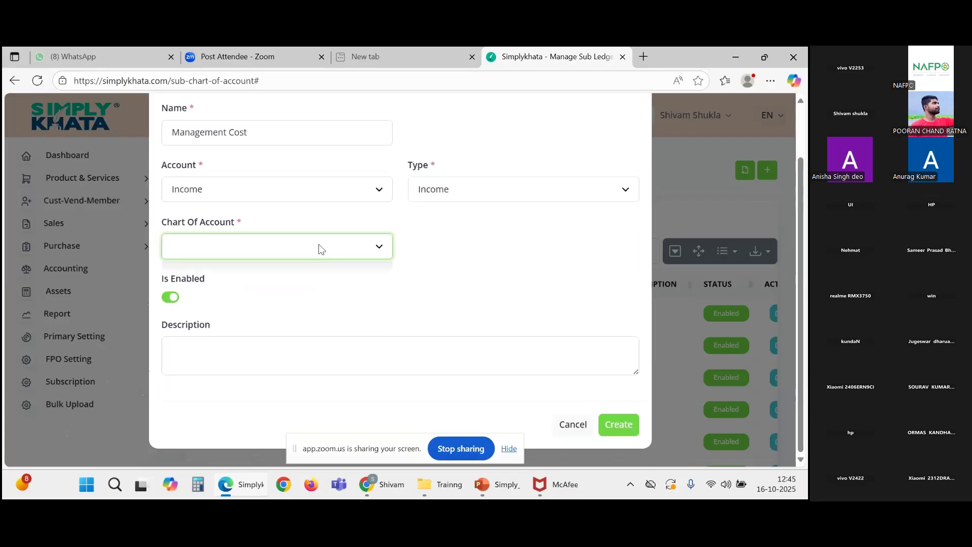
{"action": "left_click", "coordinate": [497, 192]}
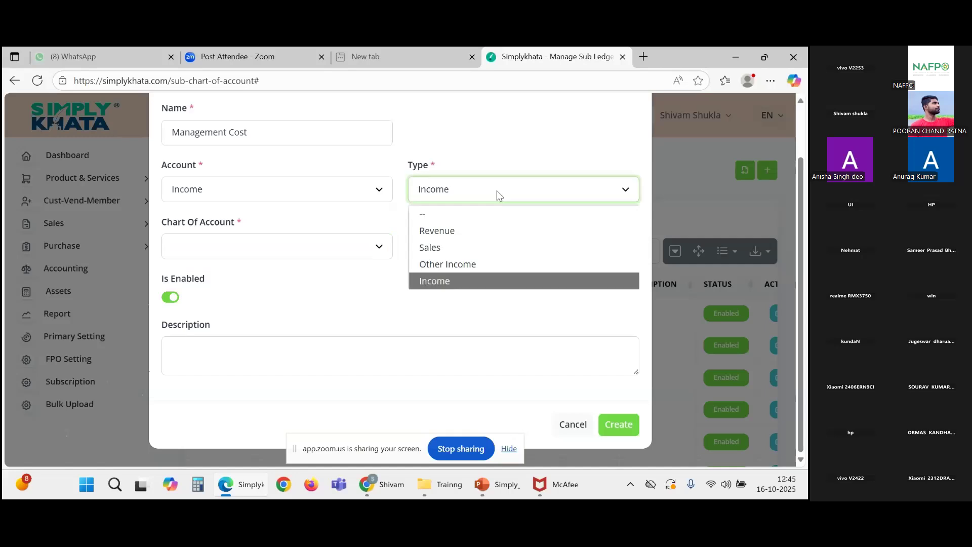
{"action": "left_click", "coordinate": [448, 264]}
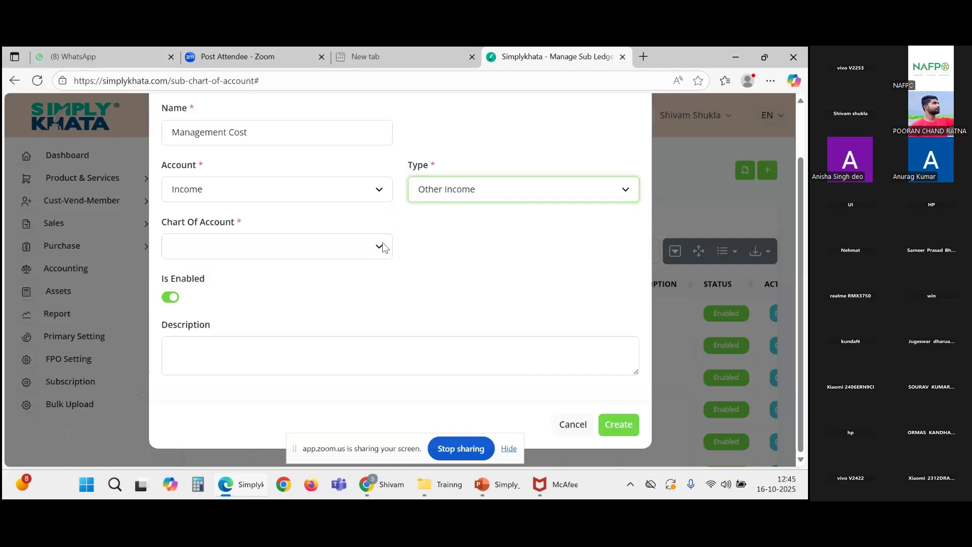
{"action": "left_click", "coordinate": [490, 190]}
{"action": "left_click", "coordinate": [466, 247]}
{"action": "left_click", "coordinate": [326, 196]}
{"action": "left_click", "coordinate": [304, 280]}
{"action": "left_click", "coordinate": [435, 189]}
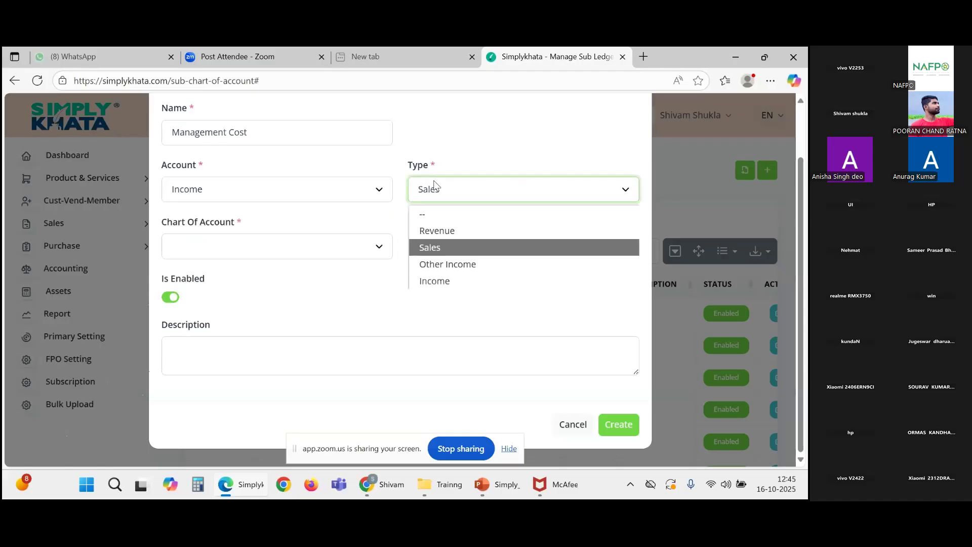
{"action": "left_click", "coordinate": [448, 281]}
Step: Check the Chart Of Account choices, then cancel the form and return to Accounting
{"action": "left_click", "coordinate": [392, 244]}
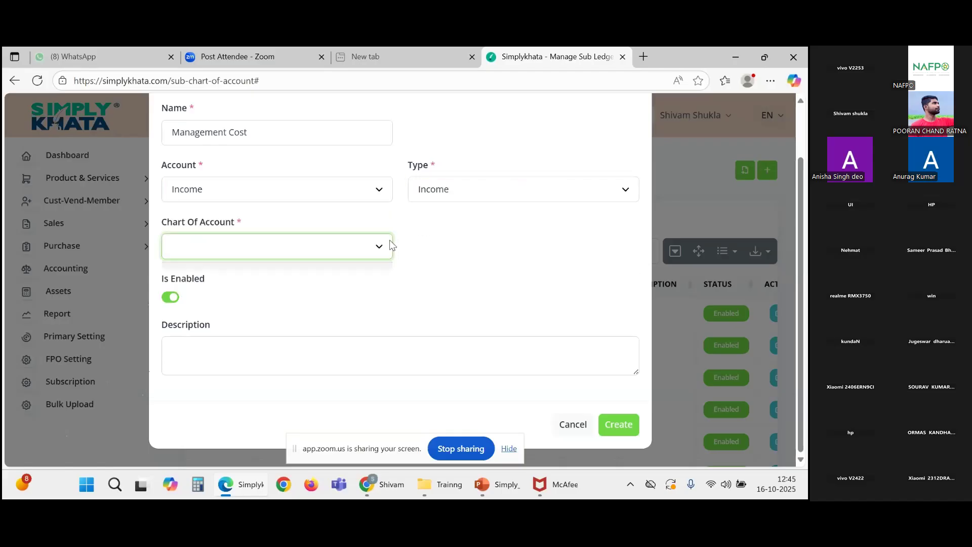
{"action": "scroll", "coordinate": [391, 245], "scroll_direction": "up", "scroll_amount": 2}
{"action": "scroll", "coordinate": [390, 306], "scroll_direction": "down", "scroll_amount": 2}
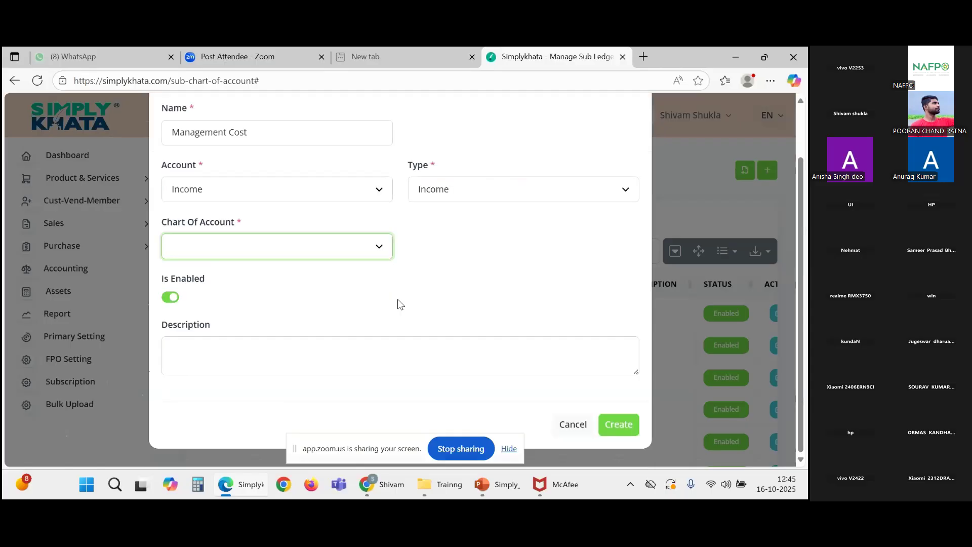
{"action": "left_click", "coordinate": [583, 424]}
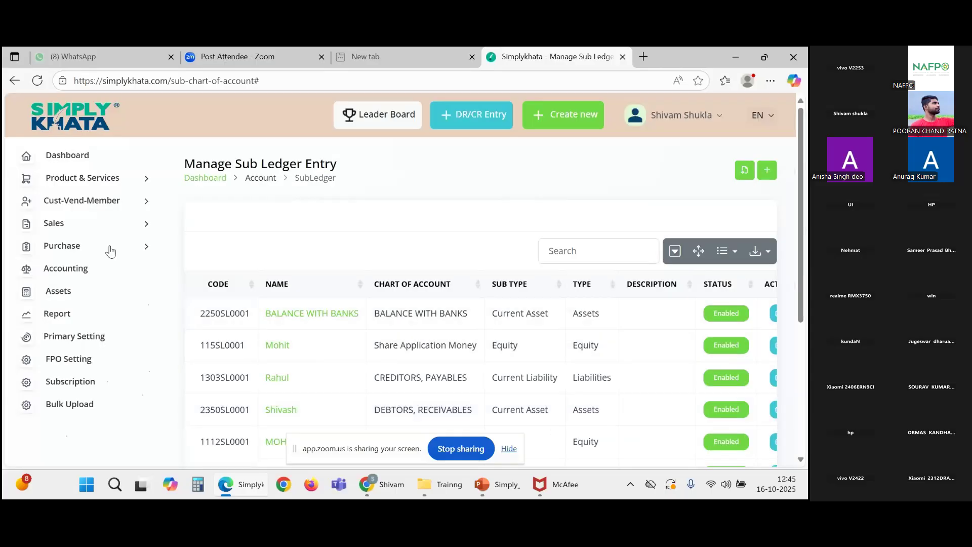
{"action": "left_click", "coordinate": [86, 287]}
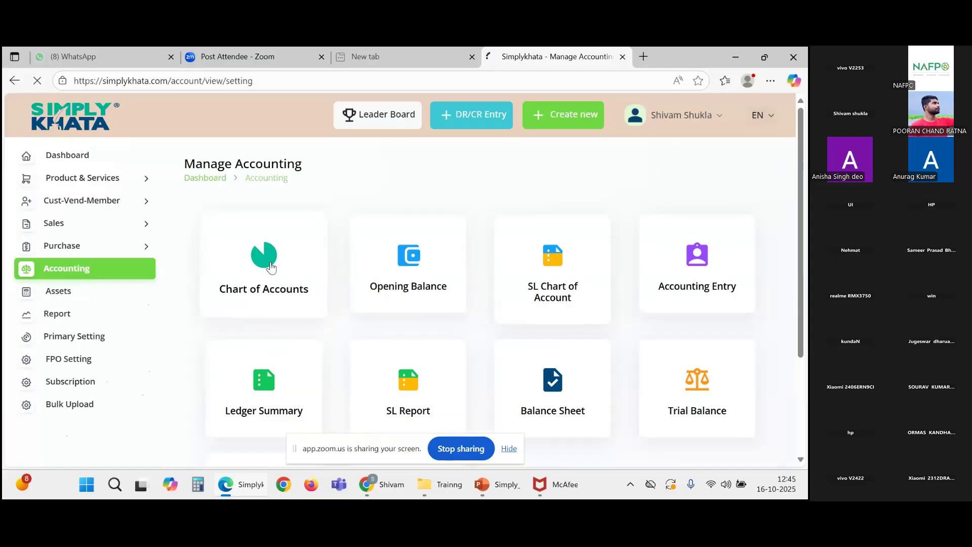
Step: Scroll through Manage Chart of Accounts, reviewing Equity accounts like Share Capital (Cr. INR 2,000.00)
{"action": "scroll", "coordinate": [445, 299], "scroll_direction": "down", "scroll_amount": 2}
{"action": "scroll", "coordinate": [456, 298], "scroll_direction": "up", "scroll_amount": 2}
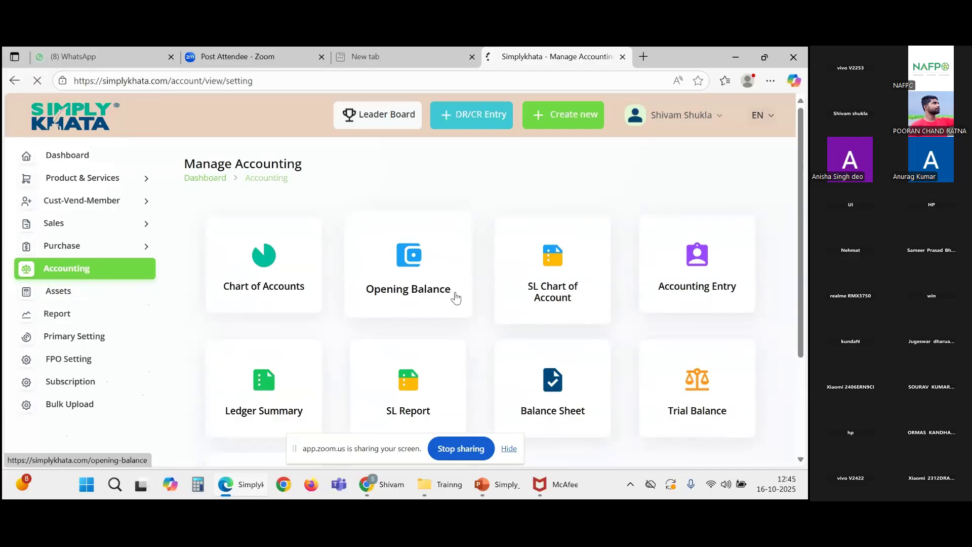
{"action": "scroll", "coordinate": [456, 298], "scroll_direction": "down", "scroll_amount": 2}
{"action": "scroll", "coordinate": [456, 298], "scroll_direction": "up", "scroll_amount": 2}
{"action": "scroll", "coordinate": [456, 293], "scroll_direction": "down", "scroll_amount": 1}
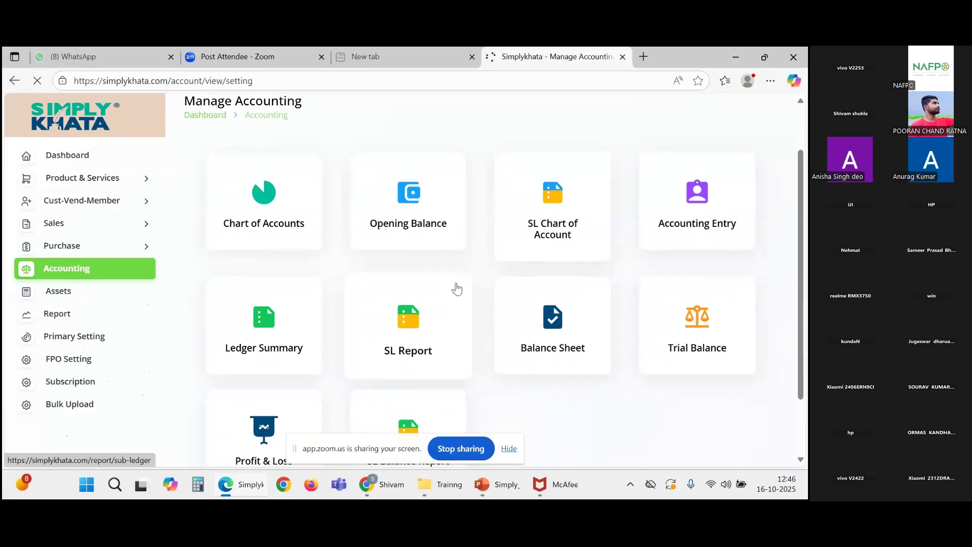
{"action": "scroll", "coordinate": [456, 288], "scroll_direction": "up", "scroll_amount": 1}
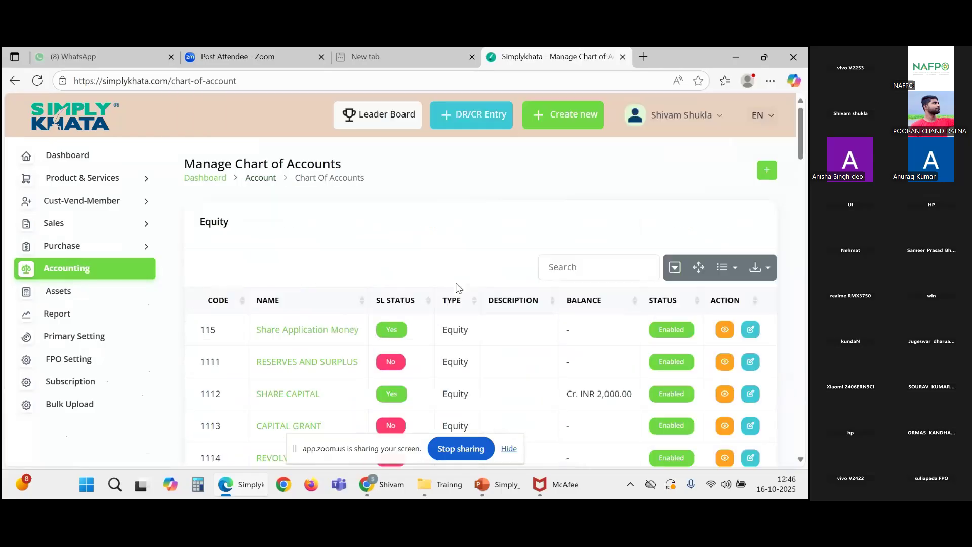
Step: Scroll to the Income accounts table and slide it sideways to show the Action edit icons
{"action": "scroll", "coordinate": [489, 267], "scroll_direction": "down", "scroll_amount": 20}
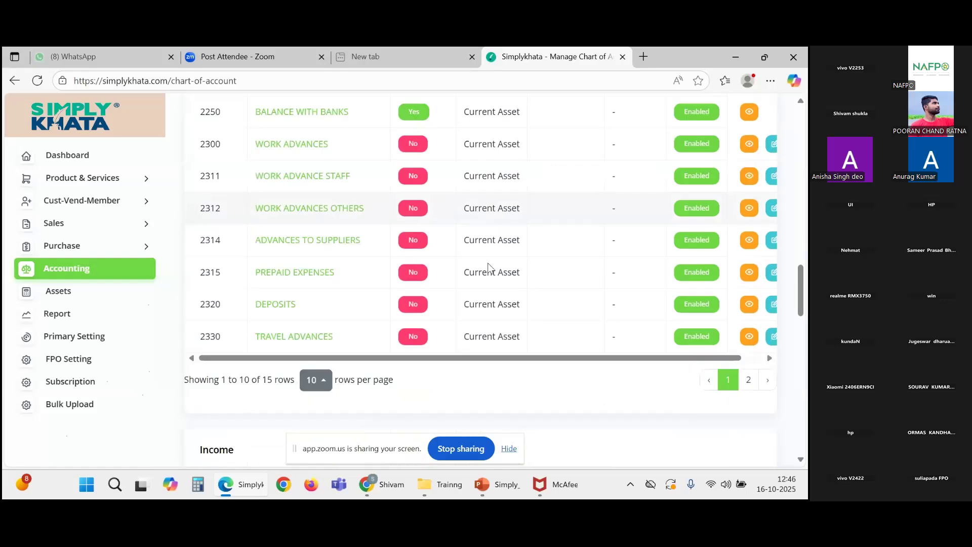
{"action": "scroll", "coordinate": [489, 267], "scroll_direction": "down", "scroll_amount": 6}
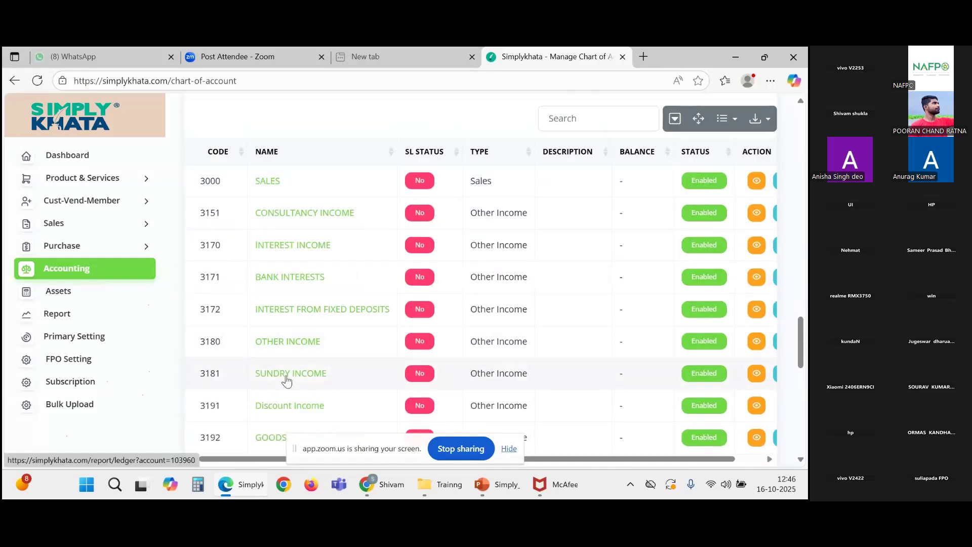
{"action": "scroll", "coordinate": [286, 380], "scroll_direction": "down", "scroll_amount": 1}
{"action": "scroll", "coordinate": [390, 388], "scroll_direction": "up", "scroll_amount": 3}
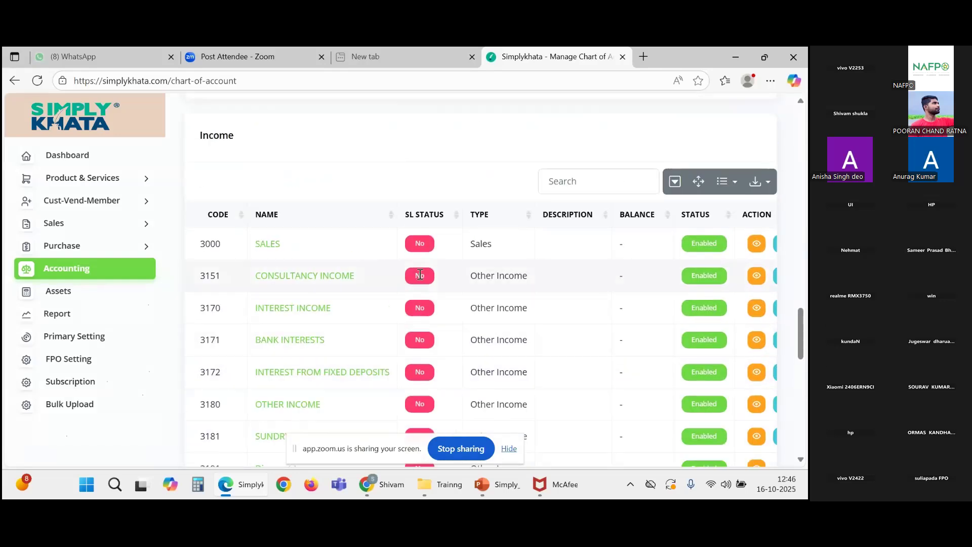
{"action": "scroll", "coordinate": [347, 340], "scroll_direction": "down", "scroll_amount": 3}
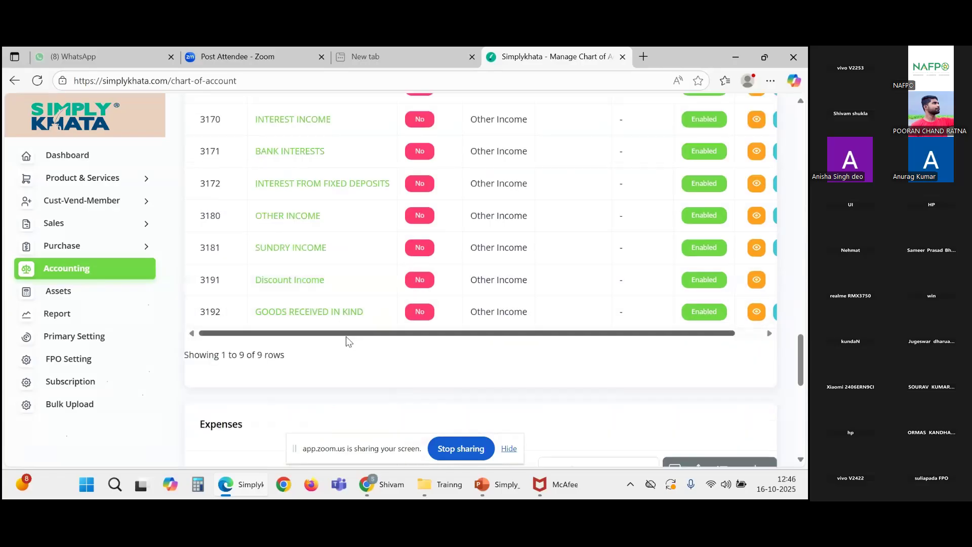
{"action": "scroll", "coordinate": [314, 320], "scroll_direction": "up", "scroll_amount": 1}
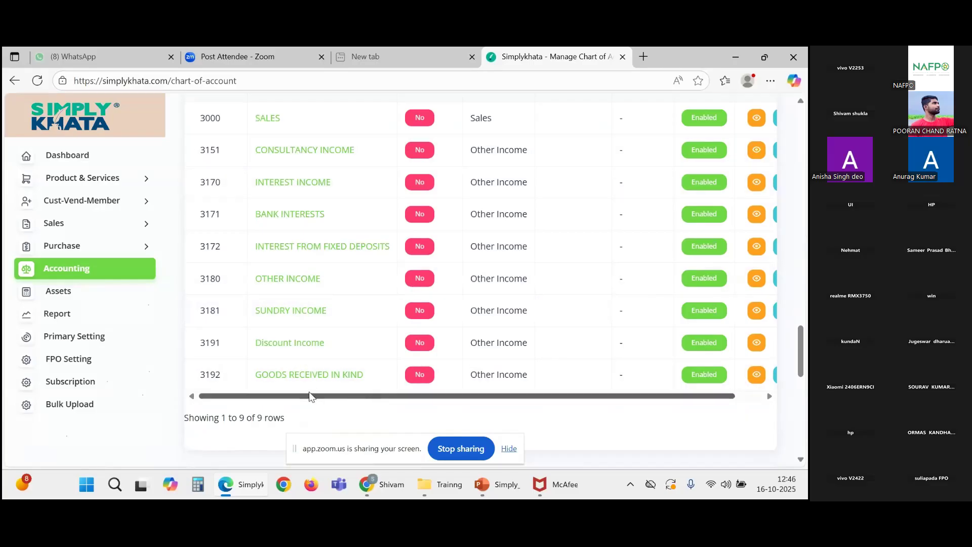
{"action": "left_click_drag", "start_coordinate": [303, 398], "coordinate": [310, 398]}
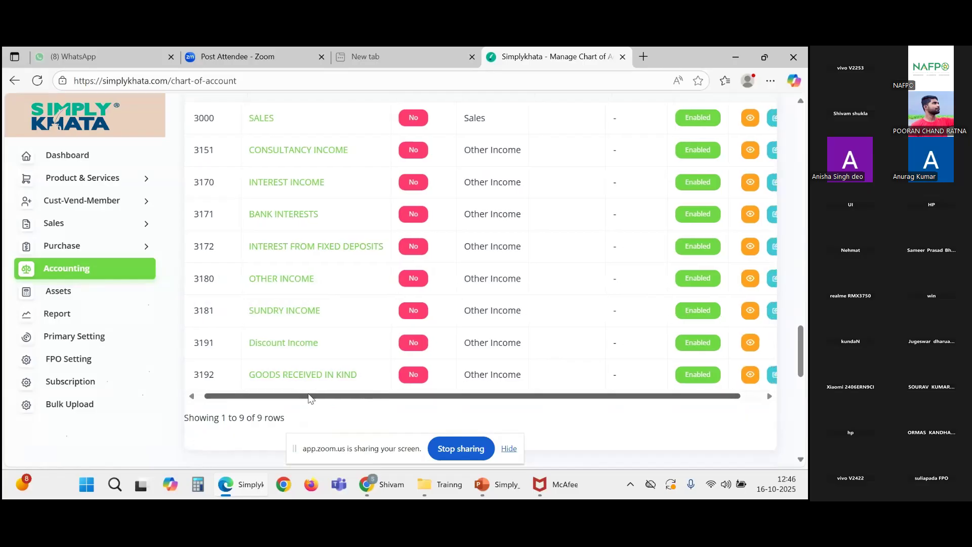
{"action": "left_click_drag", "start_coordinate": [393, 397], "coordinate": [441, 402]}
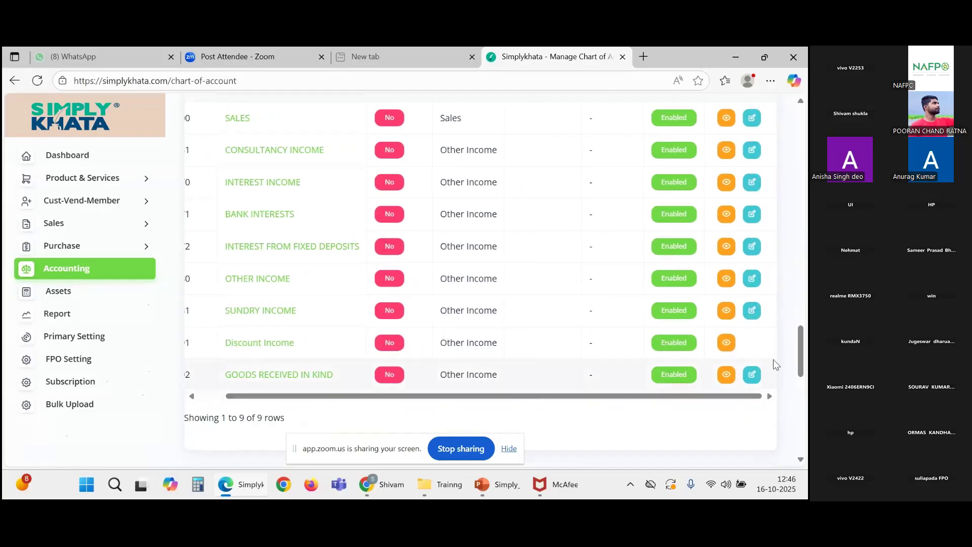
{"action": "left_click_drag", "start_coordinate": [683, 396], "coordinate": [527, 404]}
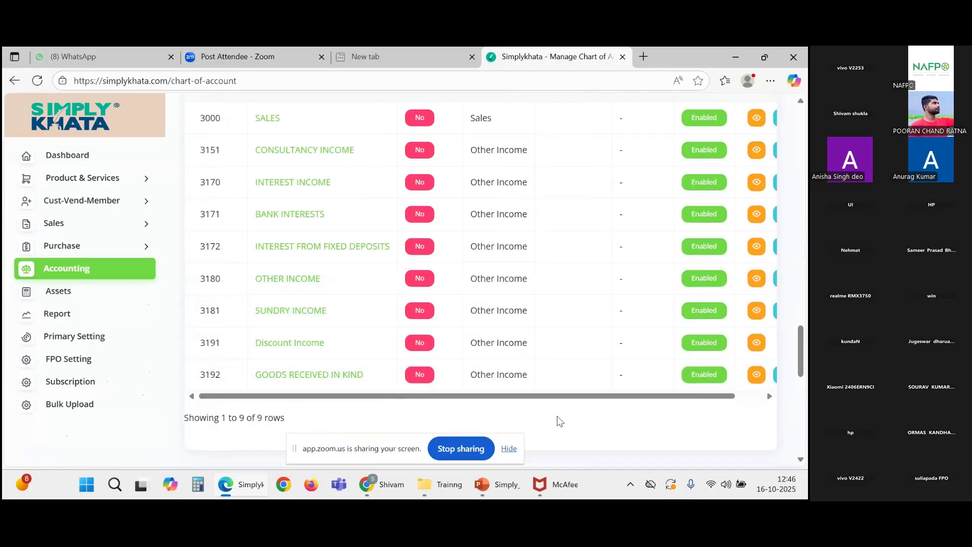
{"action": "left_click_drag", "start_coordinate": [562, 397], "coordinate": [658, 397]}
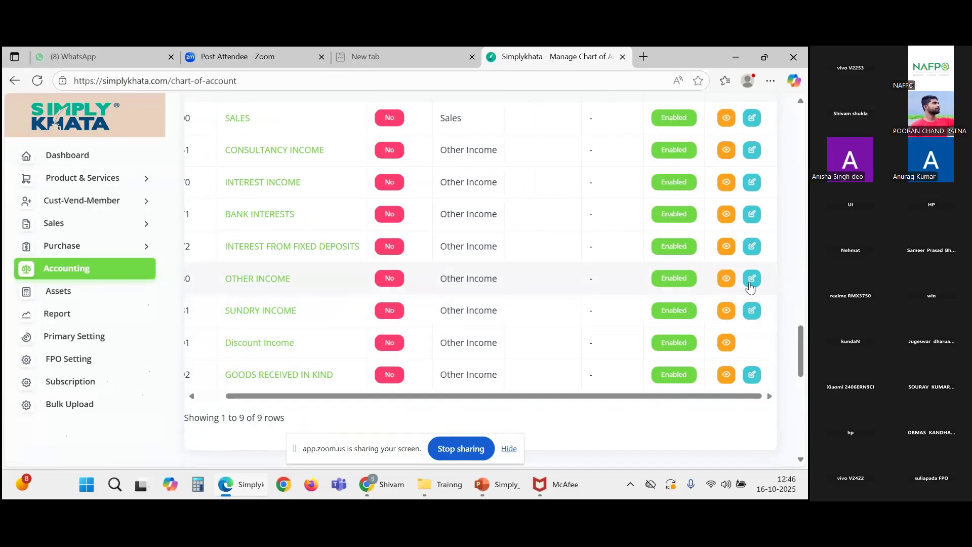
{"action": "scroll", "coordinate": [750, 288], "scroll_direction": "up", "scroll_amount": 1}
{"action": "scroll", "coordinate": [750, 287], "scroll_direction": "left", "scroll_amount": 1}
Step: Turn on Sub-Ledger for the OTHER INCOME account, save it, and go back to Manage Accounting
{"action": "left_click", "coordinate": [756, 285]}
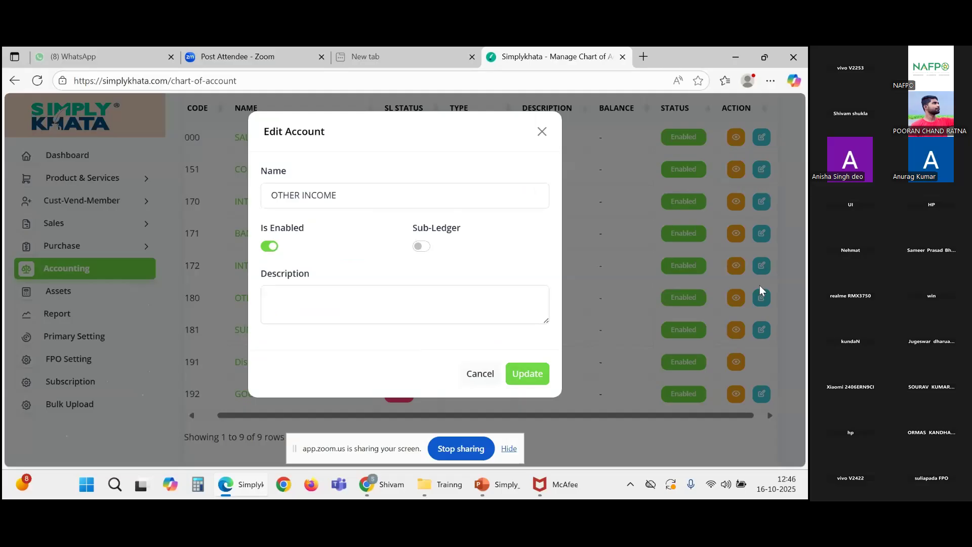
{"action": "left_click", "coordinate": [759, 285]}
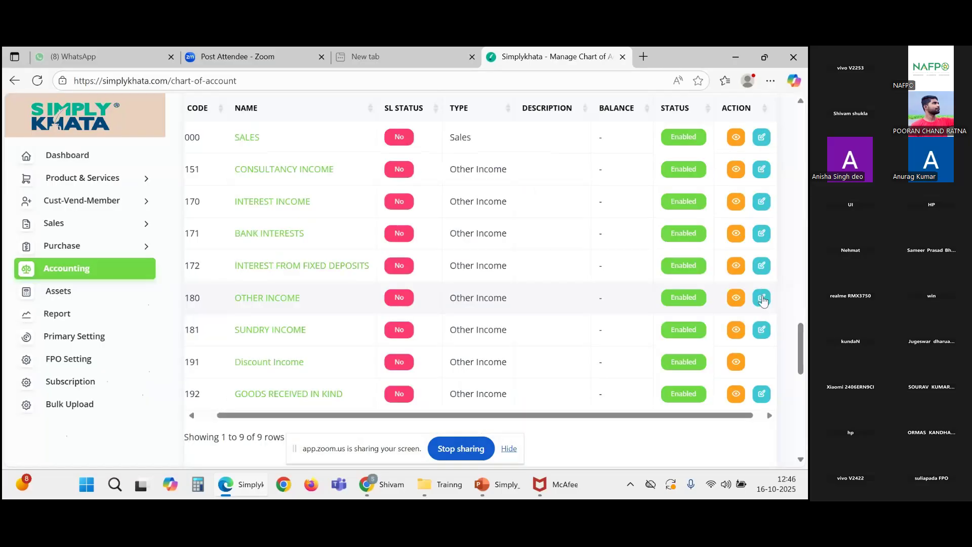
{"action": "left_click", "coordinate": [762, 299]}
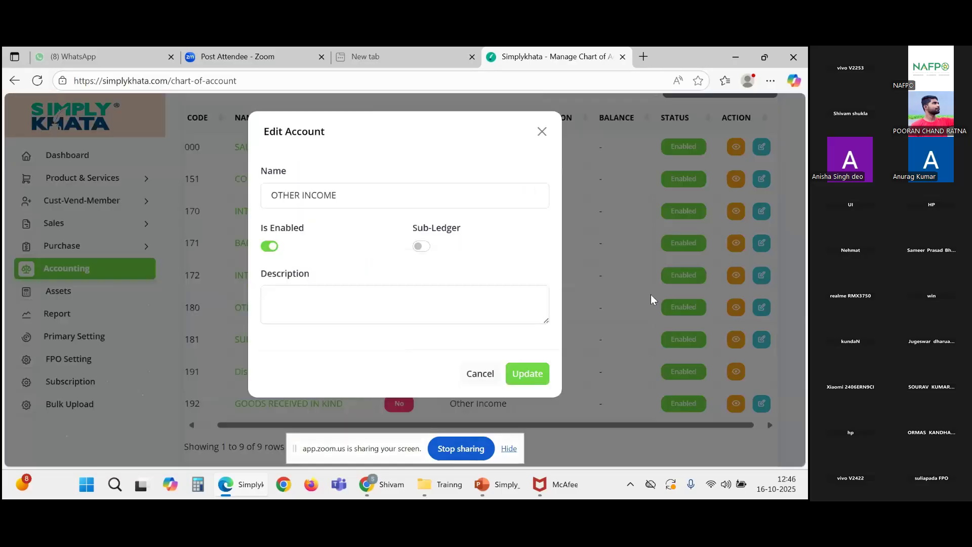
{"action": "left_click", "coordinate": [422, 247]}
{"action": "left_click", "coordinate": [524, 375]}
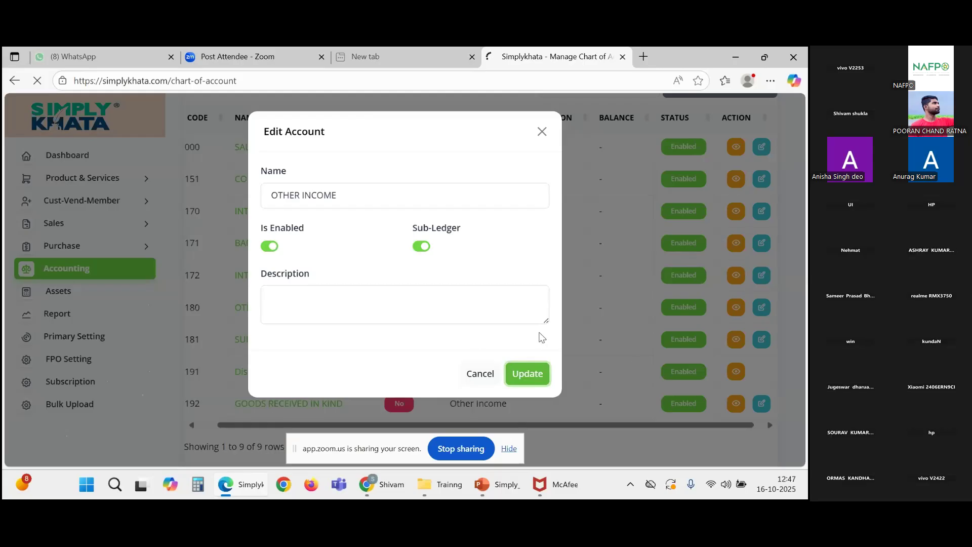
{"action": "scroll", "coordinate": [498, 354], "scroll_direction": "down", "scroll_amount": 4}
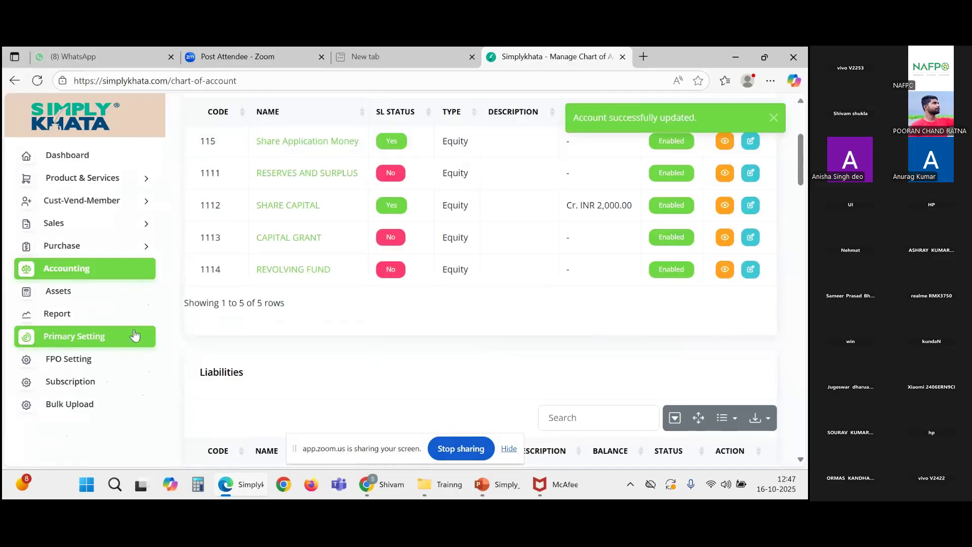
{"action": "left_click", "coordinate": [116, 278]}
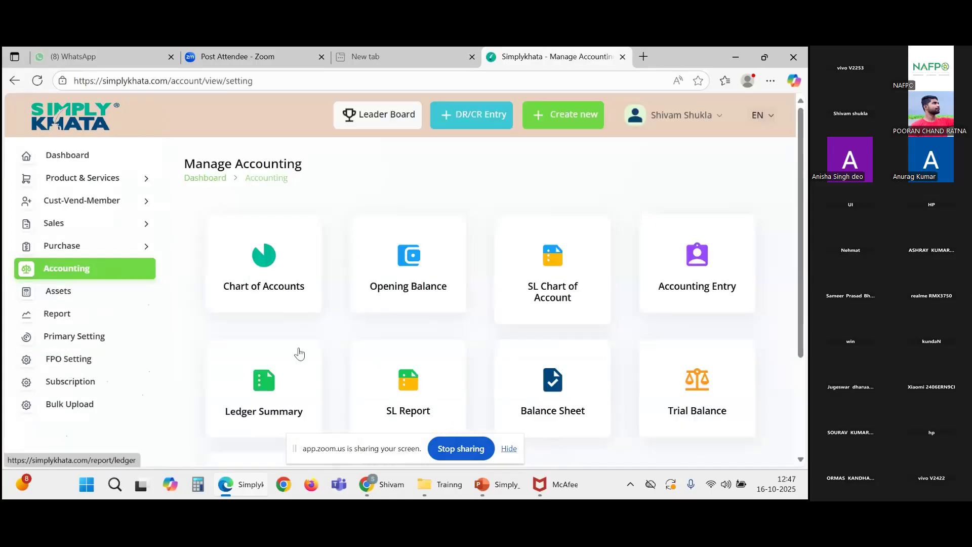
Step: Start a new sub-ledger from SL Chart of Account named 'Management cost'
{"action": "left_click", "coordinate": [556, 276]}
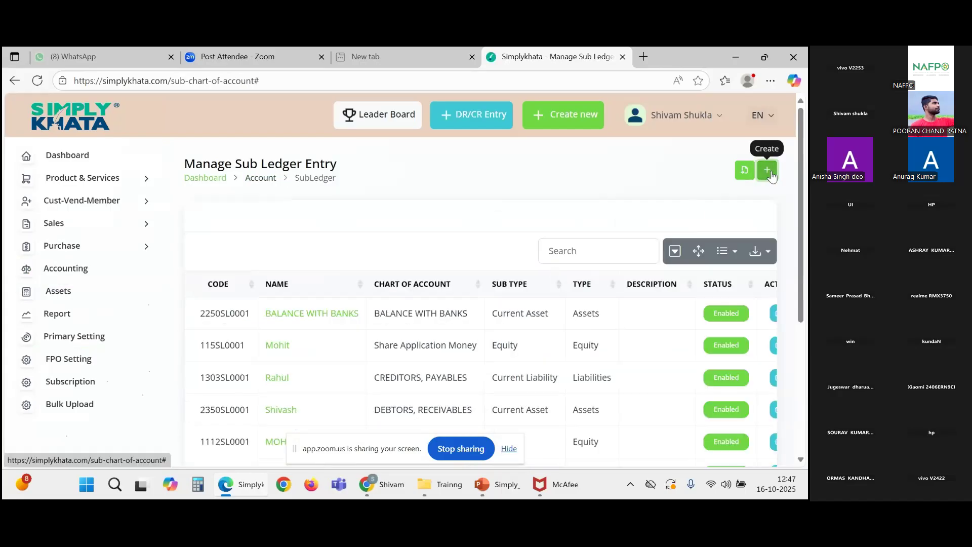
{"action": "left_click", "coordinate": [767, 170]}
{"action": "left_click", "coordinate": [194, 206]}
{"action": "type", "text": "Management cost"}
Step: Choose Account Income, Type Other Income, and Chart Of Account OTHER INCOME
{"action": "left_click", "coordinate": [213, 251]}
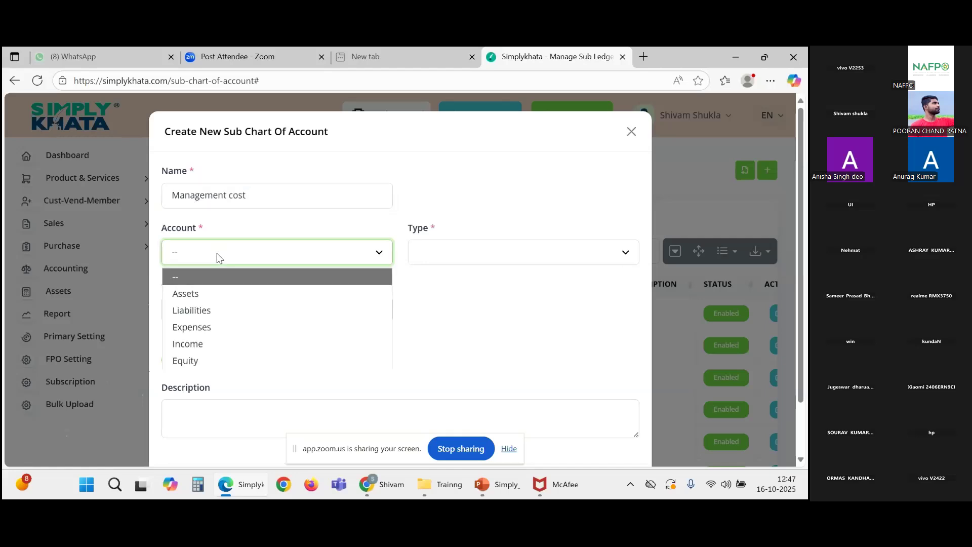
{"action": "left_click", "coordinate": [222, 338]}
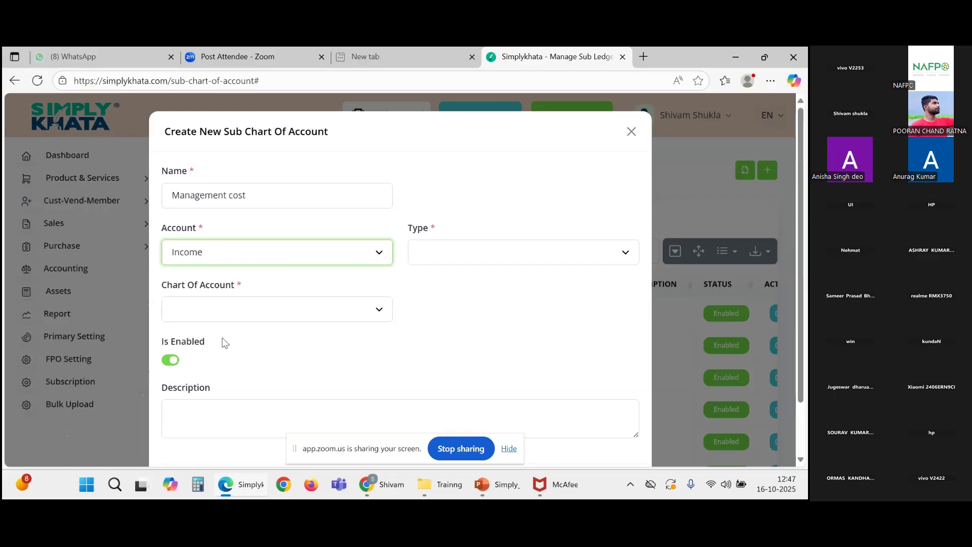
{"action": "left_click", "coordinate": [503, 258]}
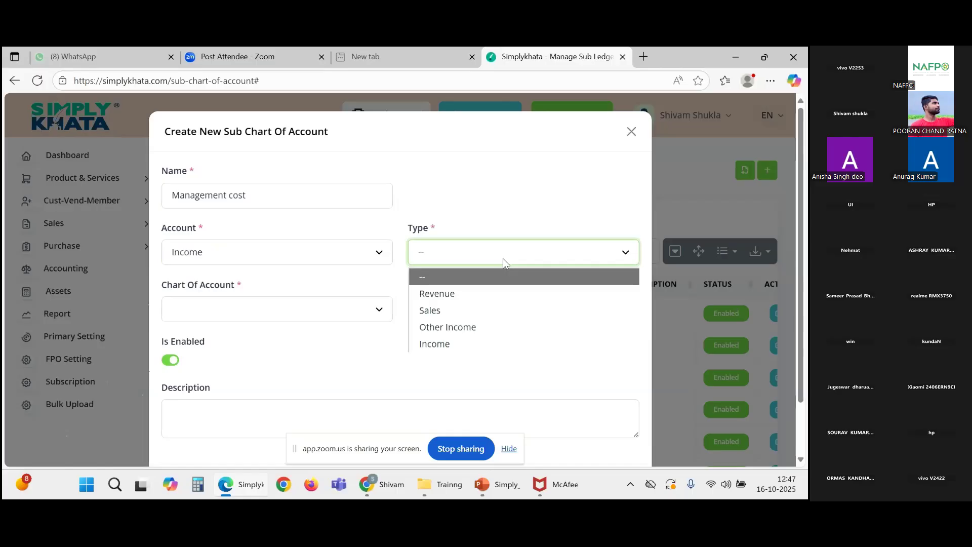
{"action": "left_click", "coordinate": [477, 345]}
{"action": "left_click", "coordinate": [459, 258]}
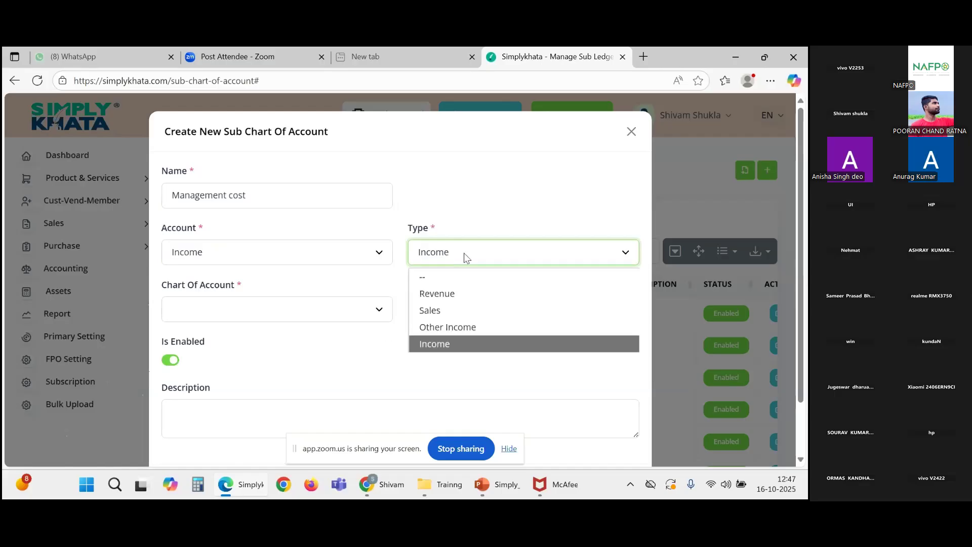
{"action": "left_click", "coordinate": [444, 327]}
{"action": "left_click", "coordinate": [374, 315]}
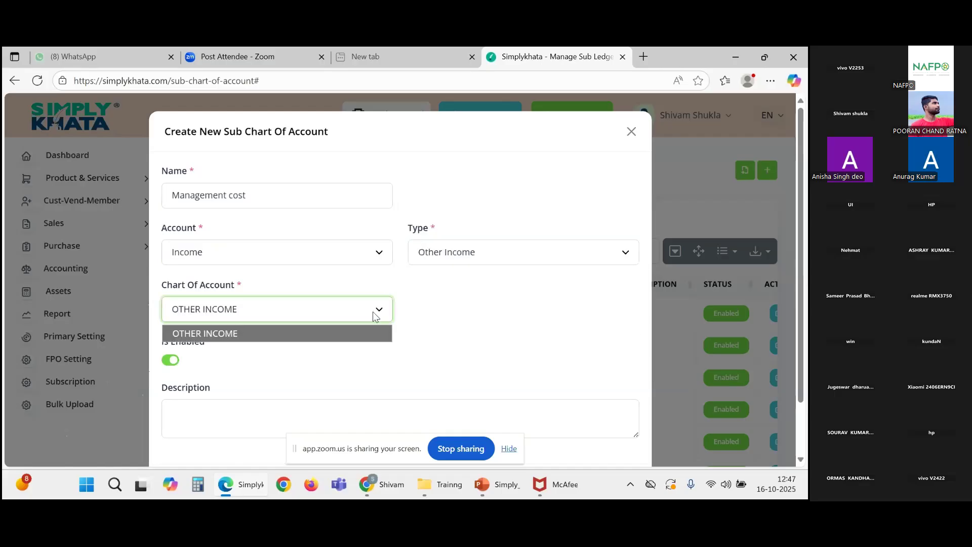
{"action": "left_click", "coordinate": [287, 338]}
{"action": "scroll", "coordinate": [281, 352], "scroll_direction": "down", "scroll_amount": 1}
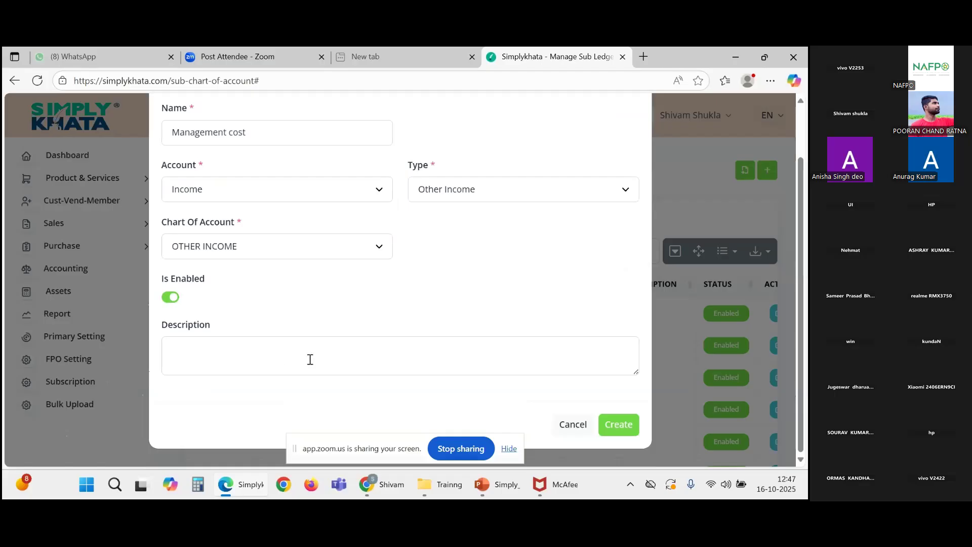
{"action": "scroll", "coordinate": [466, 319], "scroll_direction": "up", "scroll_amount": 1}
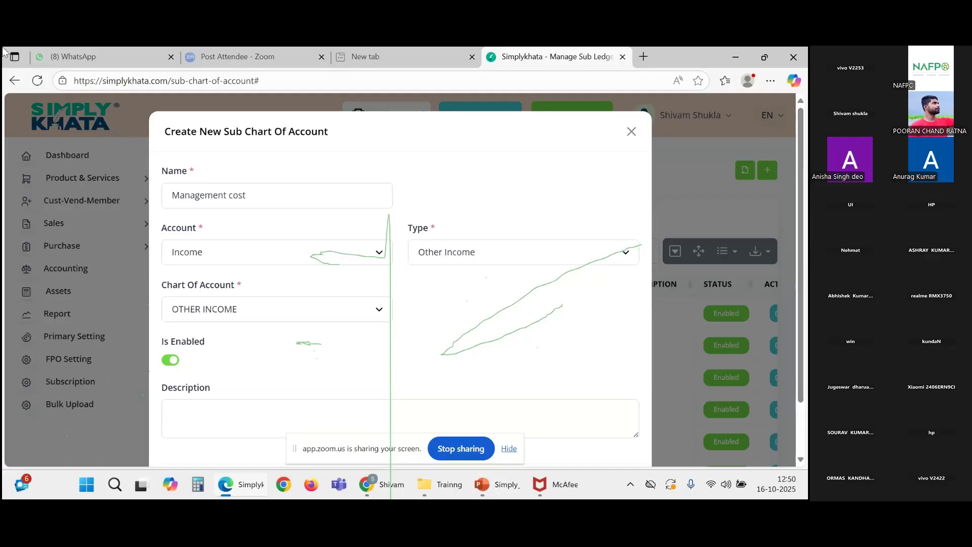
{"action": "scroll", "coordinate": [497, 357], "scroll_direction": "down", "scroll_amount": 1}
{"action": "scroll", "coordinate": [455, 357], "scroll_direction": "up", "scroll_amount": 1}
{"action": "scroll", "coordinate": [377, 339], "scroll_direction": "down", "scroll_amount": 1}
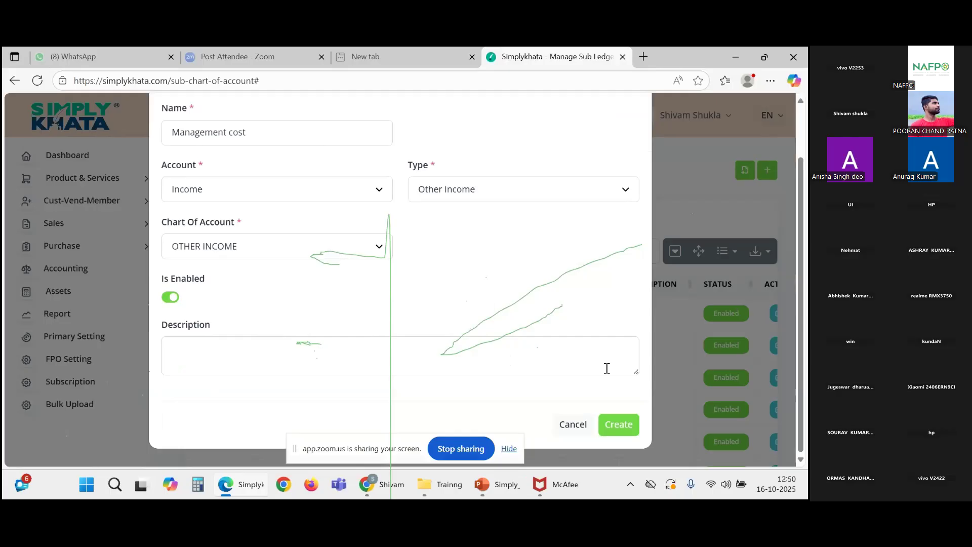
Step: Create the sub-ledger and check the new 3180SL0001 Management cost row under OTHER INCOME
{"action": "left_click", "coordinate": [627, 427]}
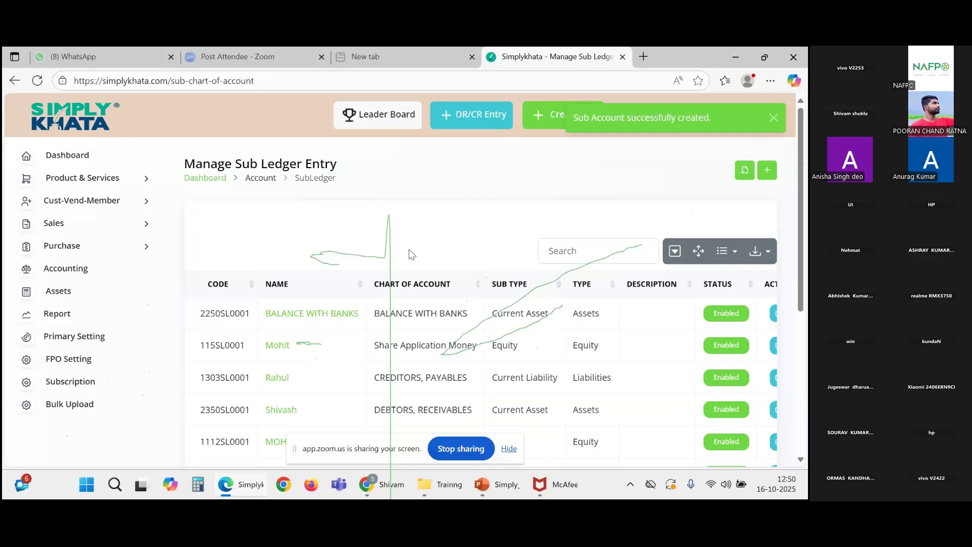
{"action": "scroll", "coordinate": [426, 248], "scroll_direction": "down", "scroll_amount": 5}
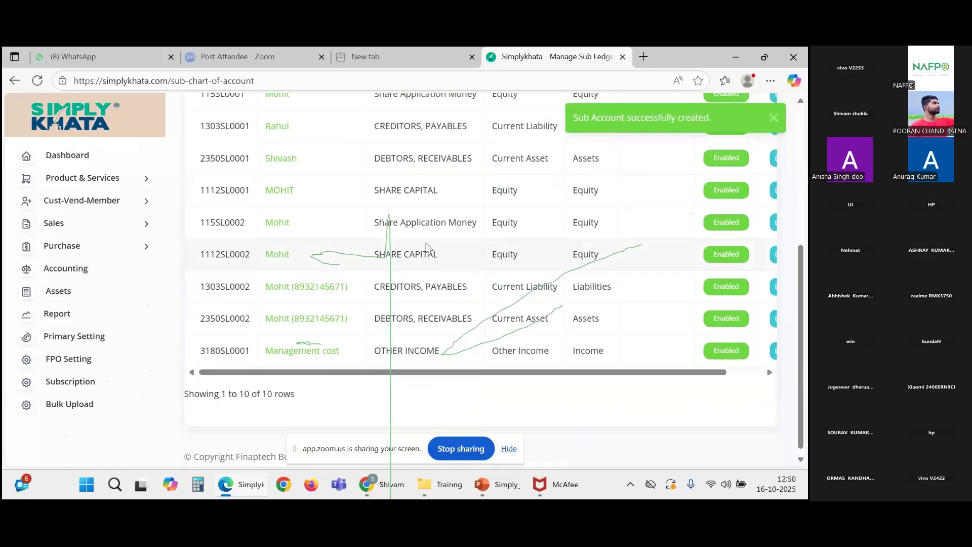
{"action": "left_click_drag", "start_coordinate": [501, 377], "coordinate": [568, 382]}
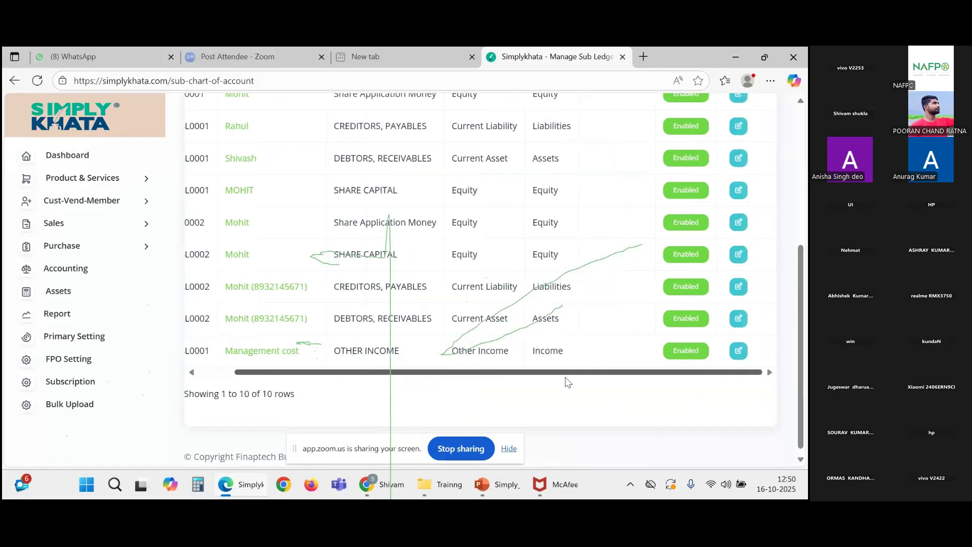
{"action": "scroll", "coordinate": [473, 348], "scroll_direction": "up", "scroll_amount": 5}
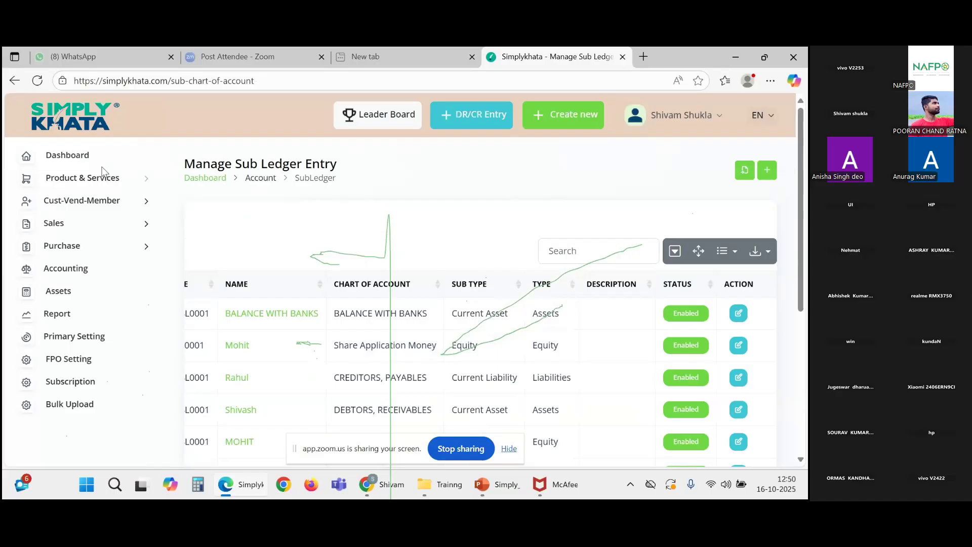
Step: Go to Accounting and review the FY 2025-2026 Opening Balance accounts, such as 1111 Reserves and Surplus
{"action": "left_click", "coordinate": [69, 282]}
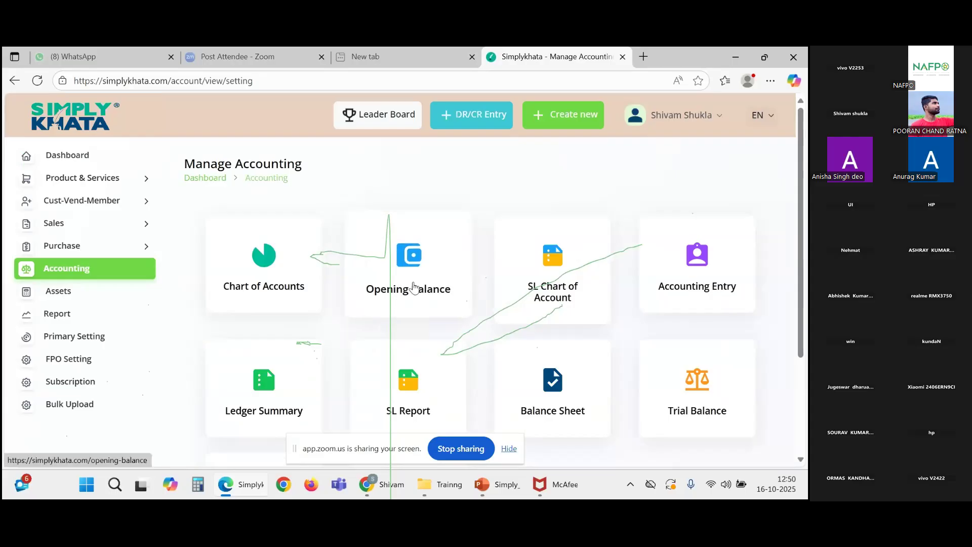
{"action": "left_click", "coordinate": [414, 287]}
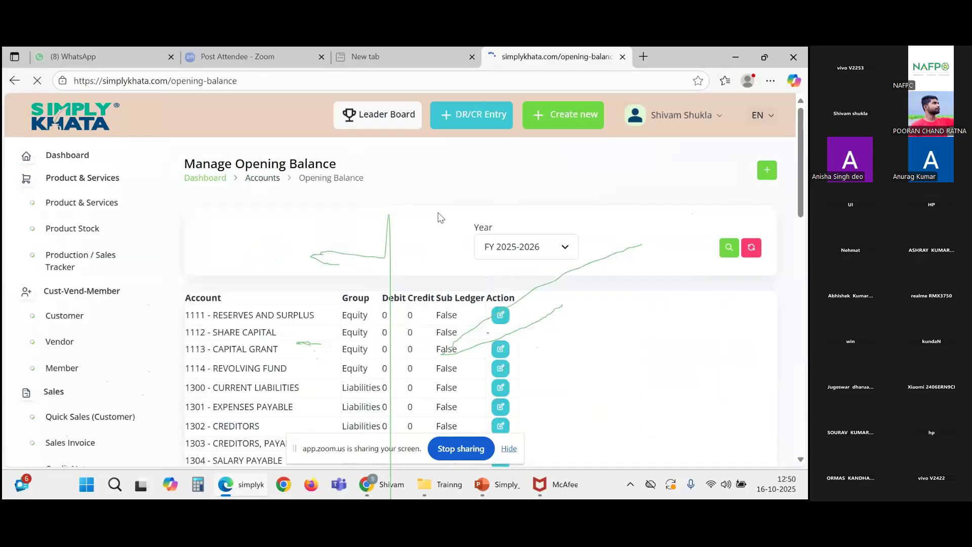
{"action": "scroll", "coordinate": [434, 277], "scroll_direction": "down", "scroll_amount": 5}
{"action": "scroll", "coordinate": [434, 278], "scroll_direction": "up", "scroll_amount": 2}
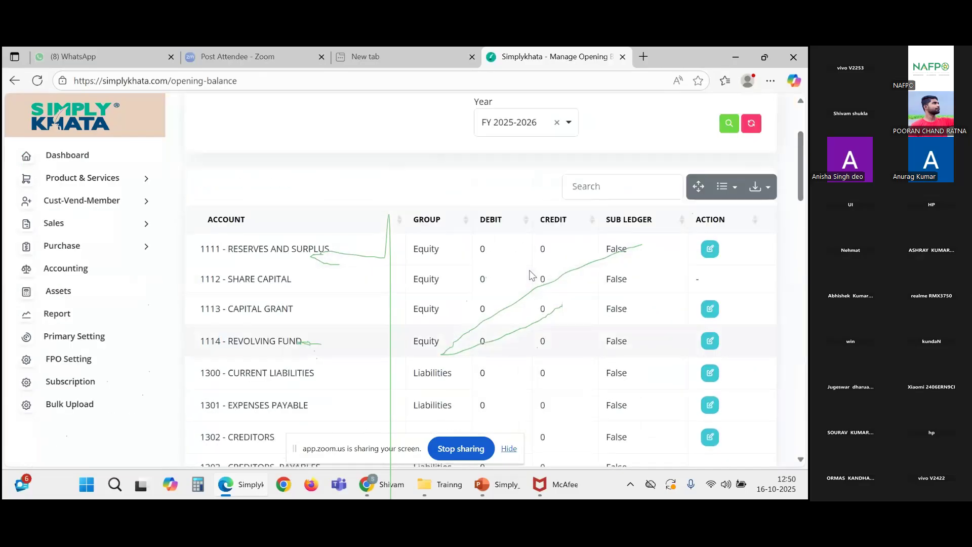
{"action": "left_click", "coordinate": [710, 251]}
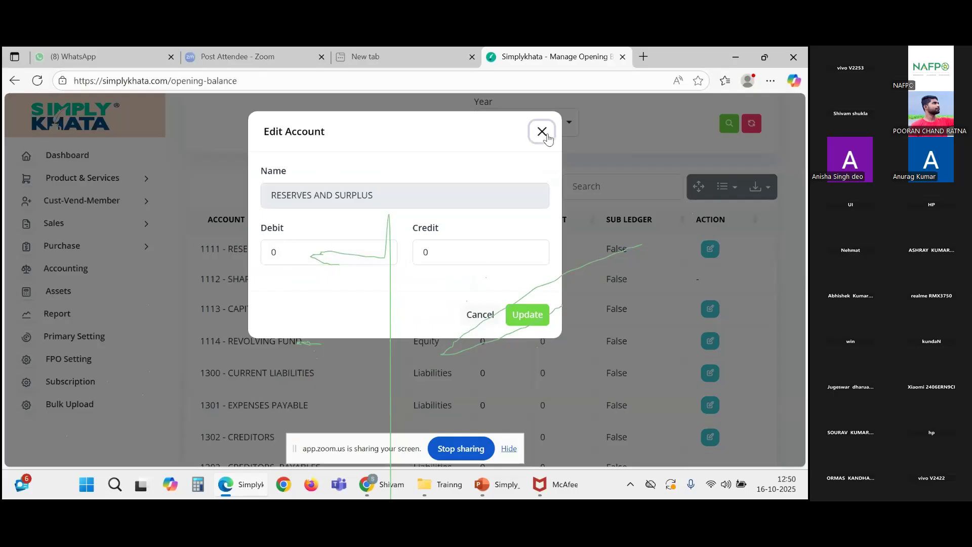
{"action": "left_click", "coordinate": [542, 131]}
{"action": "scroll", "coordinate": [424, 243], "scroll_direction": "down", "scroll_amount": 3}
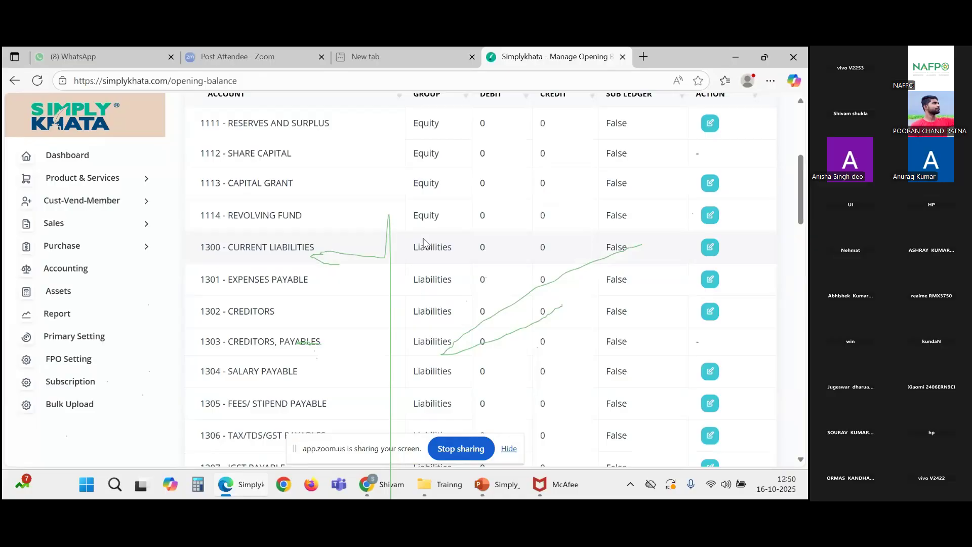
{"action": "scroll", "coordinate": [424, 243], "scroll_direction": "up", "scroll_amount": 3}
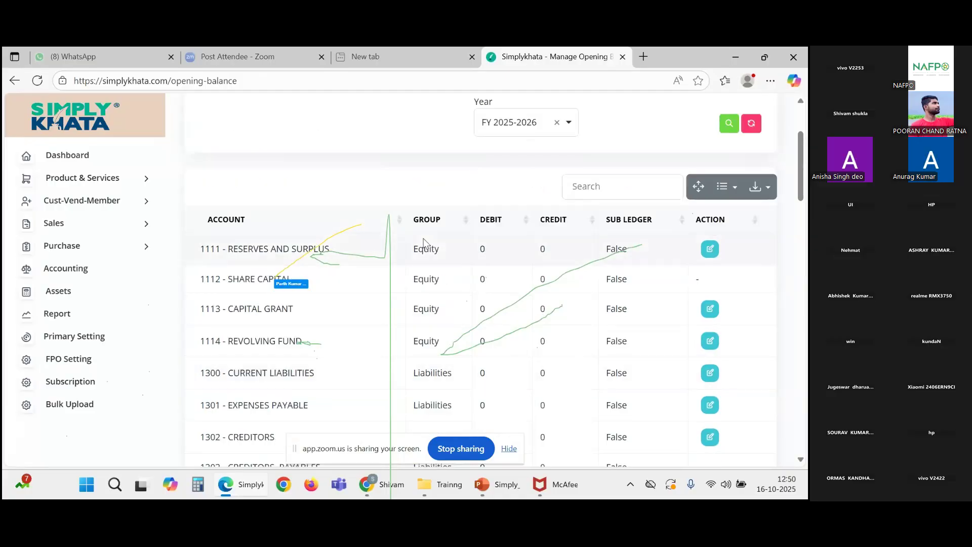
{"action": "scroll", "coordinate": [424, 243], "scroll_direction": "down", "scroll_amount": 15}
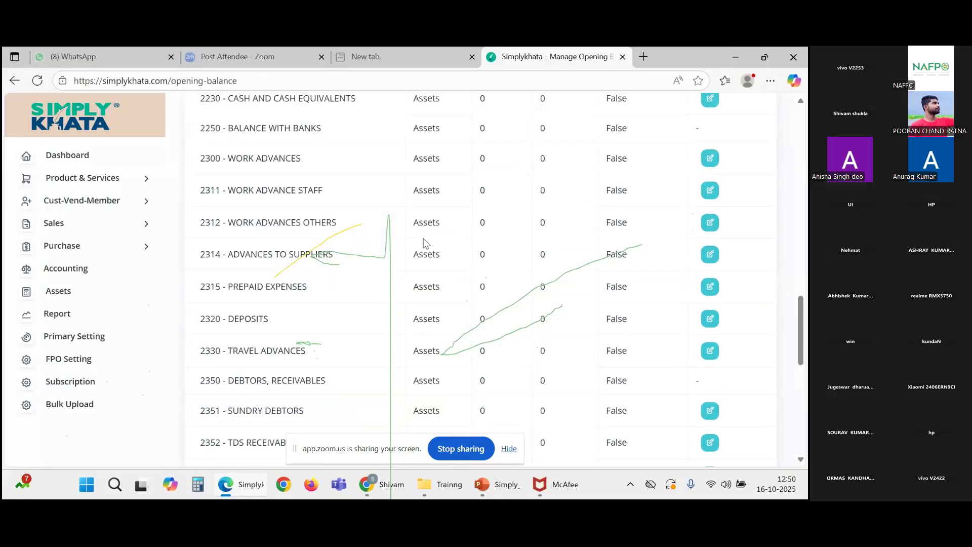
{"action": "scroll", "coordinate": [424, 243], "scroll_direction": "up", "scroll_amount": 5}
{"action": "scroll", "coordinate": [424, 243], "scroll_direction": "up", "scroll_amount": 10}
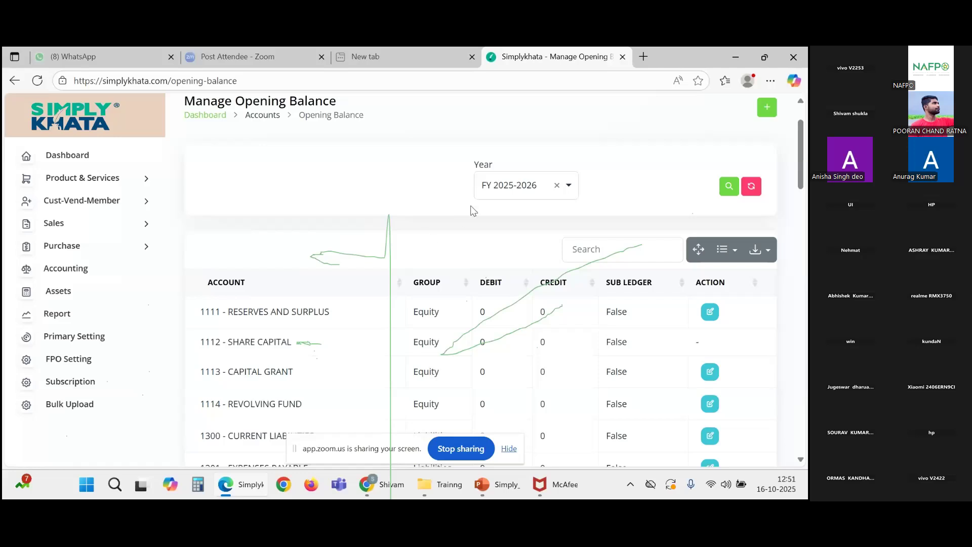
{"action": "left_click", "coordinate": [566, 193]}
{"action": "left_click", "coordinate": [557, 186]}
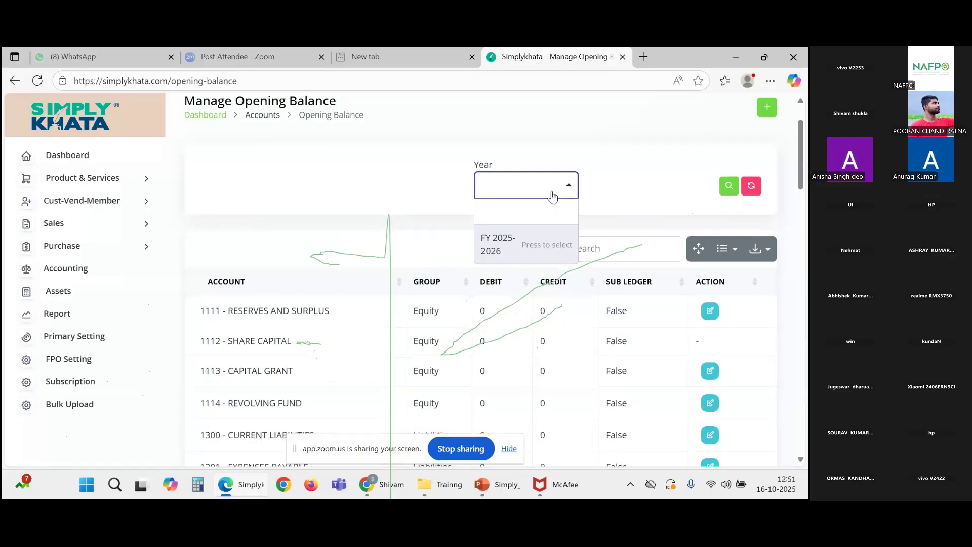
{"action": "left_click", "coordinate": [446, 246]}
{"action": "left_click", "coordinate": [567, 195]}
{"action": "left_click", "coordinate": [516, 243]}
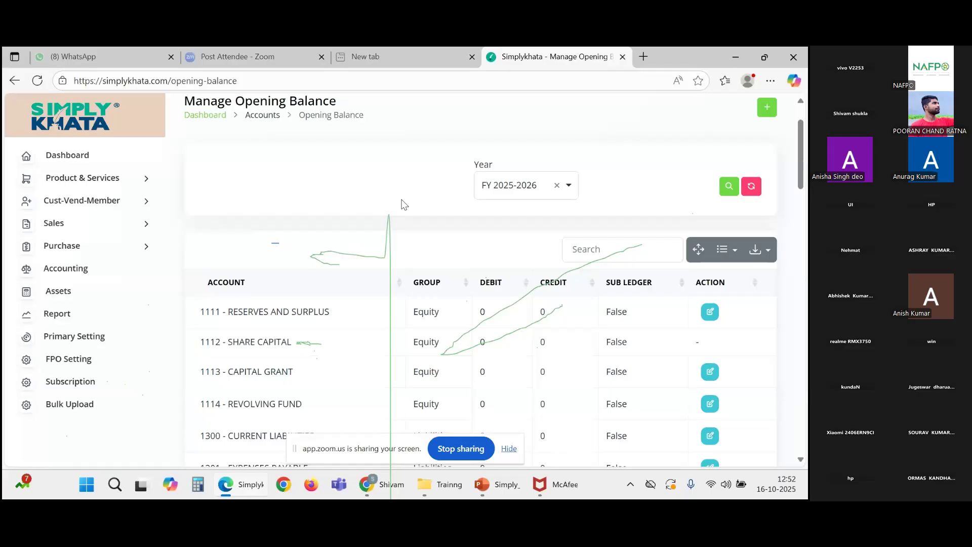
{"action": "scroll", "coordinate": [354, 332], "scroll_direction": "down", "scroll_amount": 3}
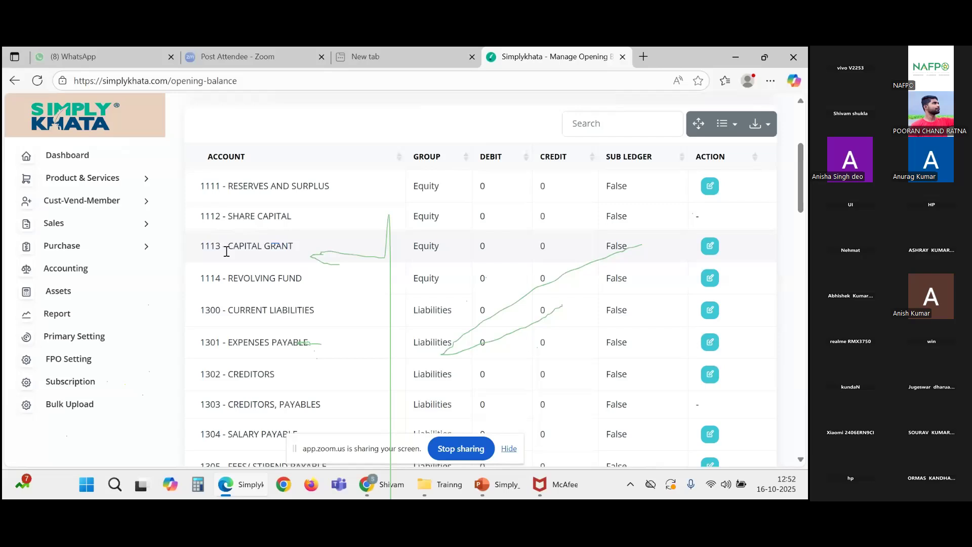
{"action": "scroll", "coordinate": [298, 272], "scroll_direction": "down", "scroll_amount": 1}
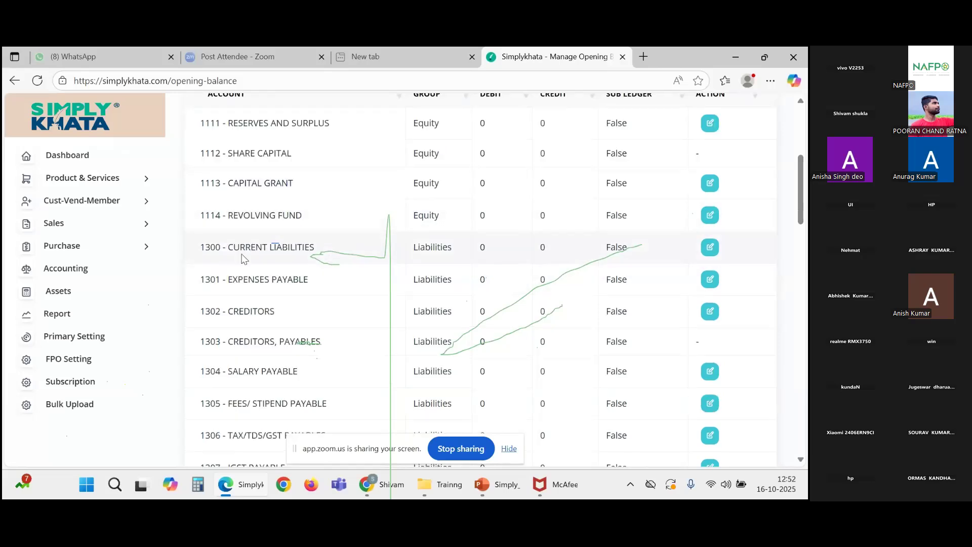
{"action": "scroll", "coordinate": [264, 274], "scroll_direction": "down", "scroll_amount": 1}
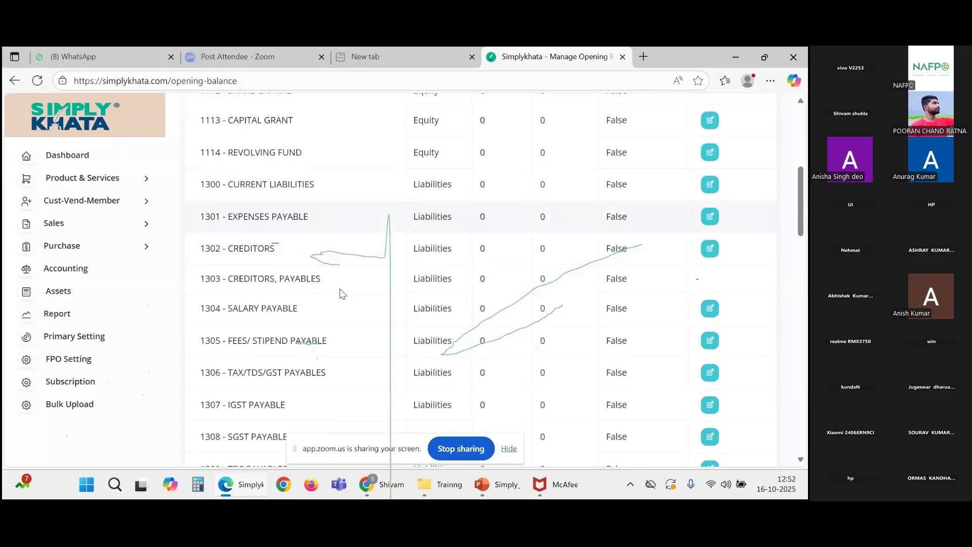
{"action": "scroll", "coordinate": [210, 269], "scroll_direction": "down", "scroll_amount": 1}
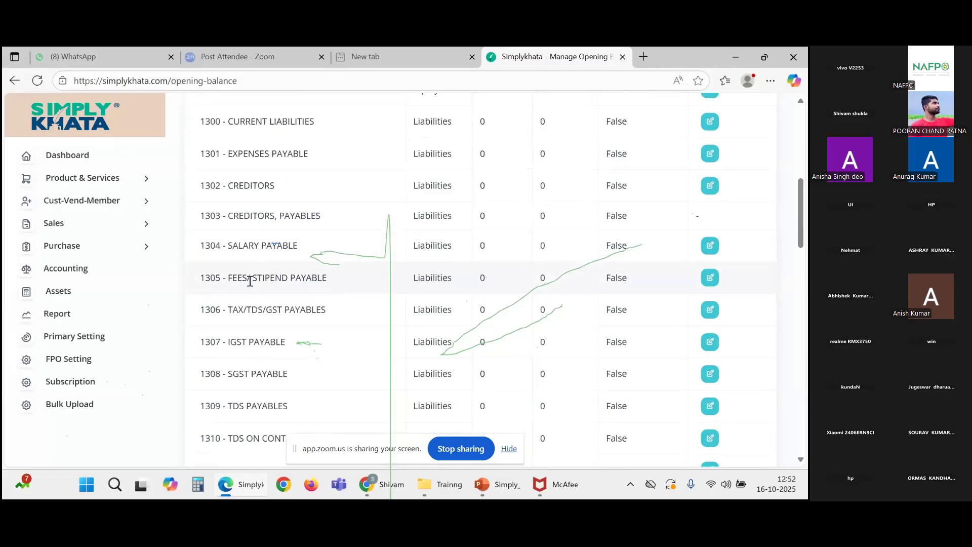
{"action": "scroll", "coordinate": [328, 276], "scroll_direction": "down", "scroll_amount": 10}
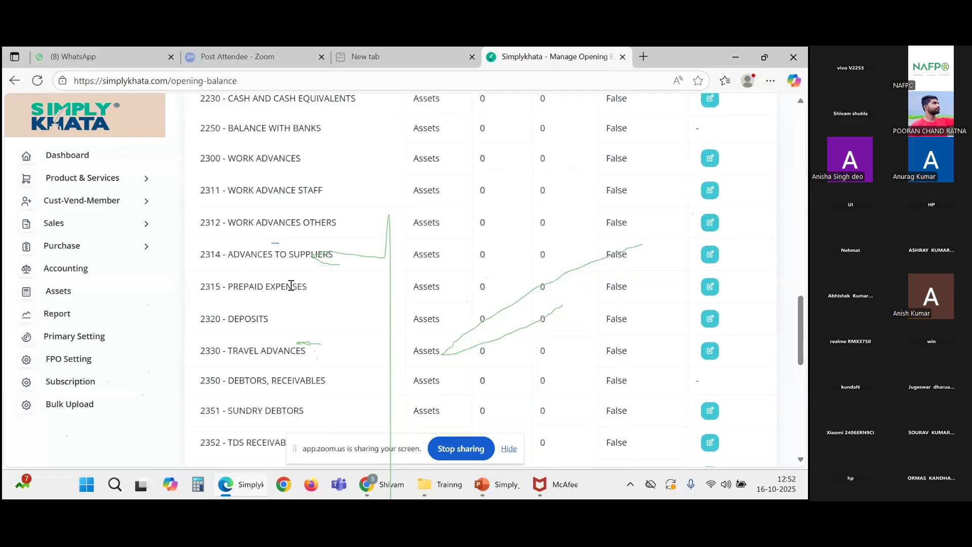
{"action": "scroll", "coordinate": [294, 284], "scroll_direction": "down", "scroll_amount": 10}
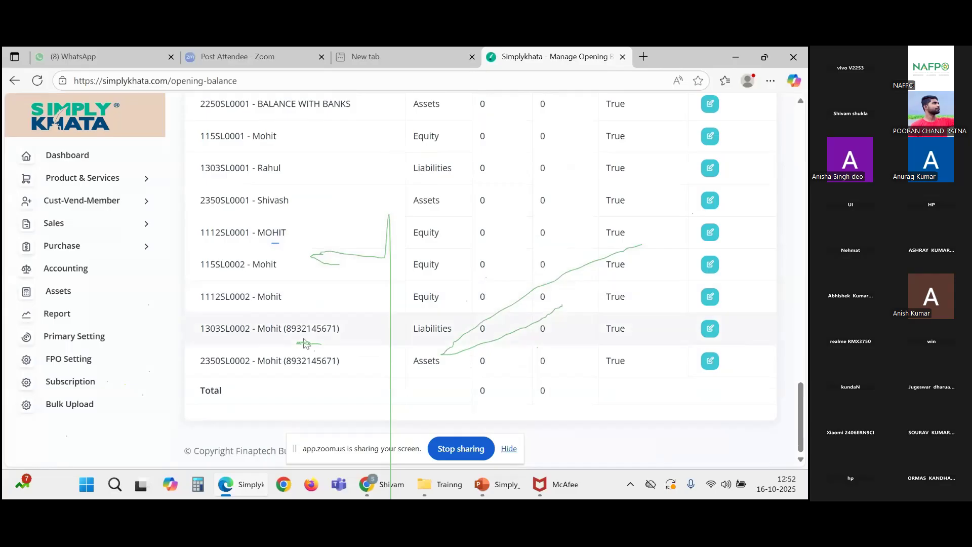
{"action": "scroll", "coordinate": [306, 332], "scroll_direction": "up", "scroll_amount": 15}
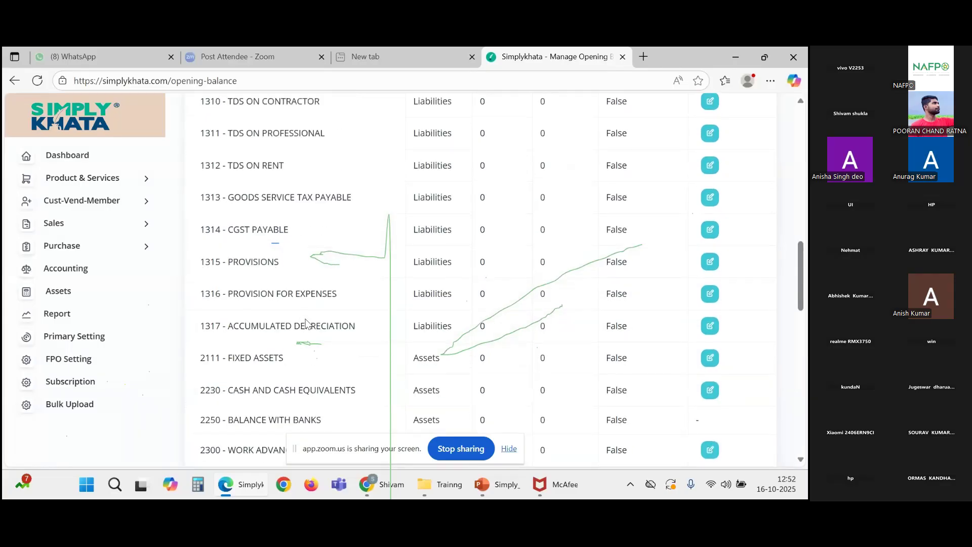
{"action": "scroll", "coordinate": [294, 294], "scroll_direction": "up", "scroll_amount": 6}
{"action": "scroll", "coordinate": [282, 274], "scroll_direction": "down", "scroll_amount": 1}
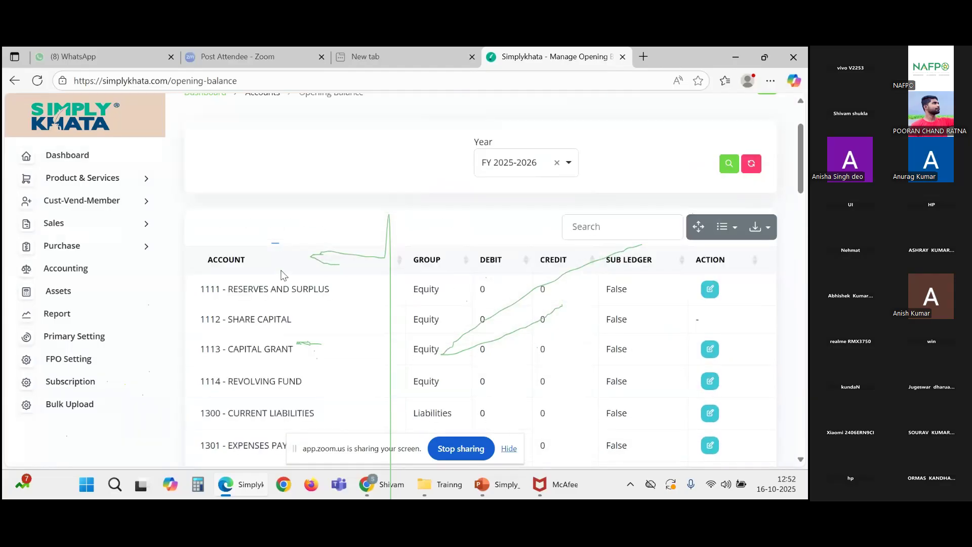
{"action": "scroll", "coordinate": [282, 275], "scroll_direction": "up", "scroll_amount": 2}
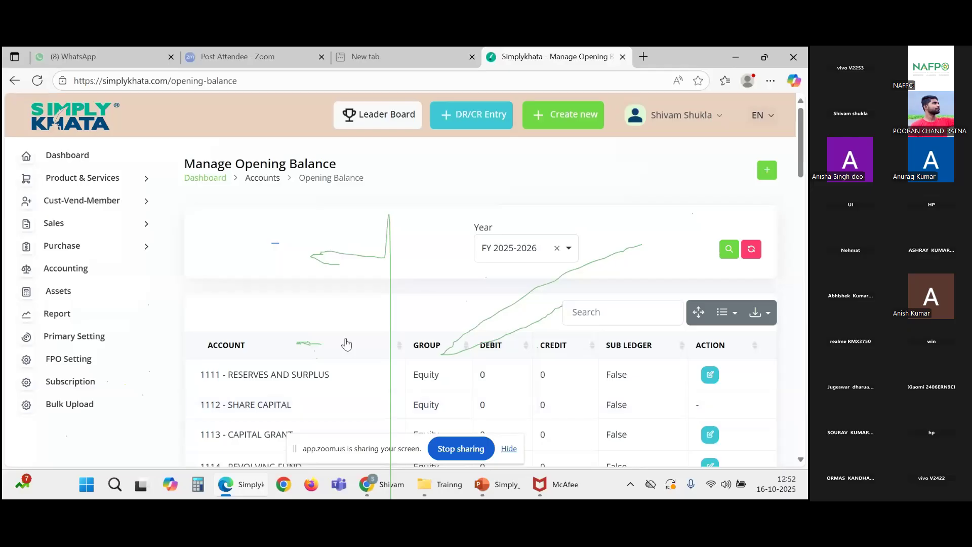
{"action": "scroll", "coordinate": [256, 331], "scroll_direction": "down", "scroll_amount": 1}
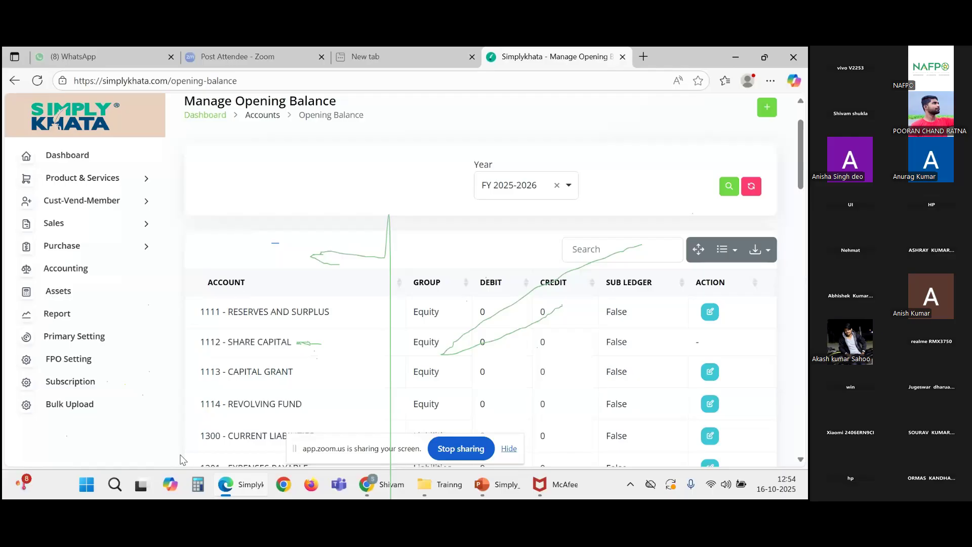
Step: Open the SL Balance Report from Accounting, showing 2025-04-01 to 2026-03-31 with no records
{"action": "left_click", "coordinate": [111, 274]}
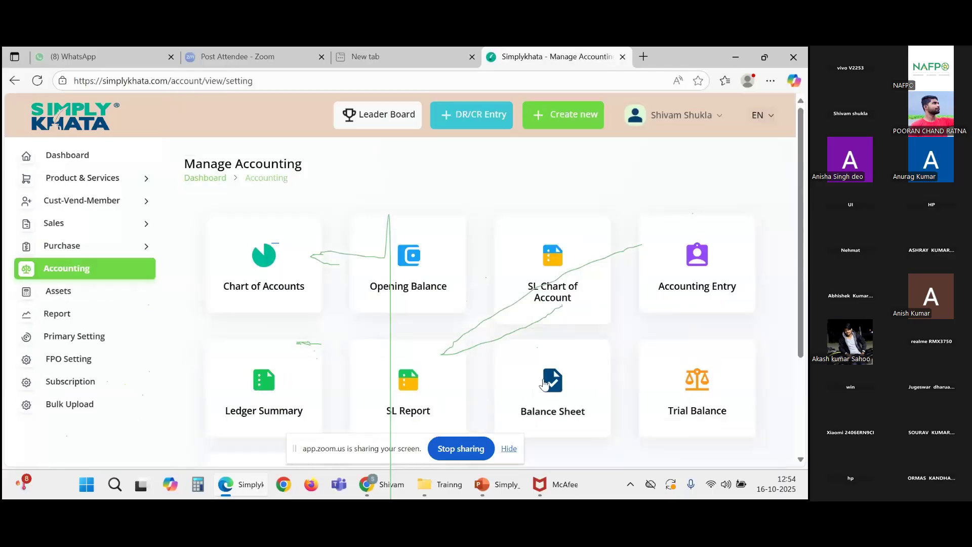
{"action": "scroll", "coordinate": [624, 366], "scroll_direction": "down", "scroll_amount": 3}
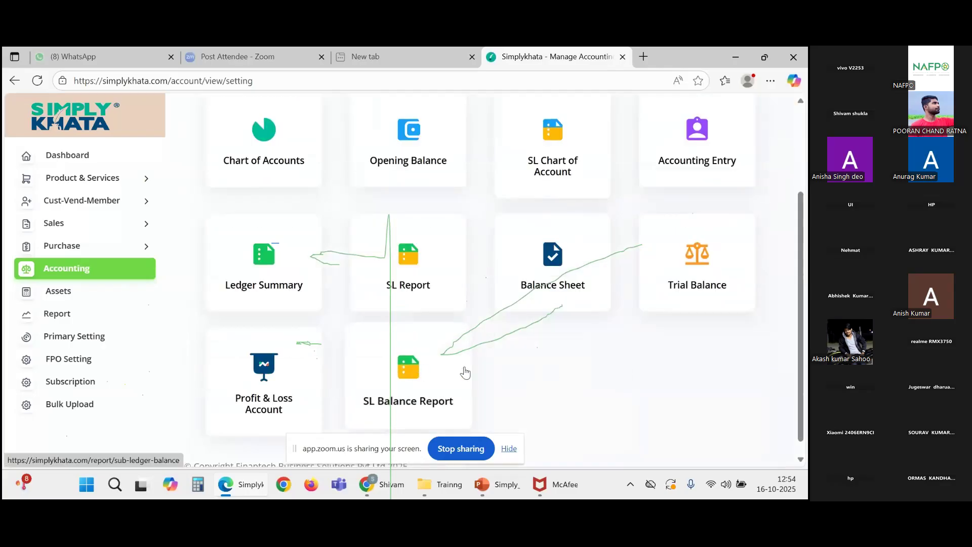
{"action": "scroll", "coordinate": [463, 373], "scroll_direction": "down", "scroll_amount": 1}
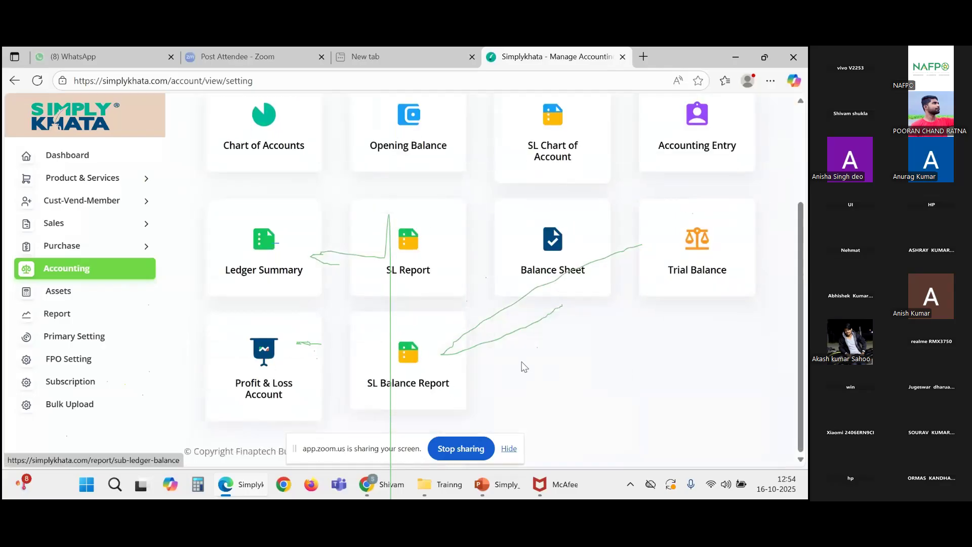
{"action": "left_click", "coordinate": [407, 381]}
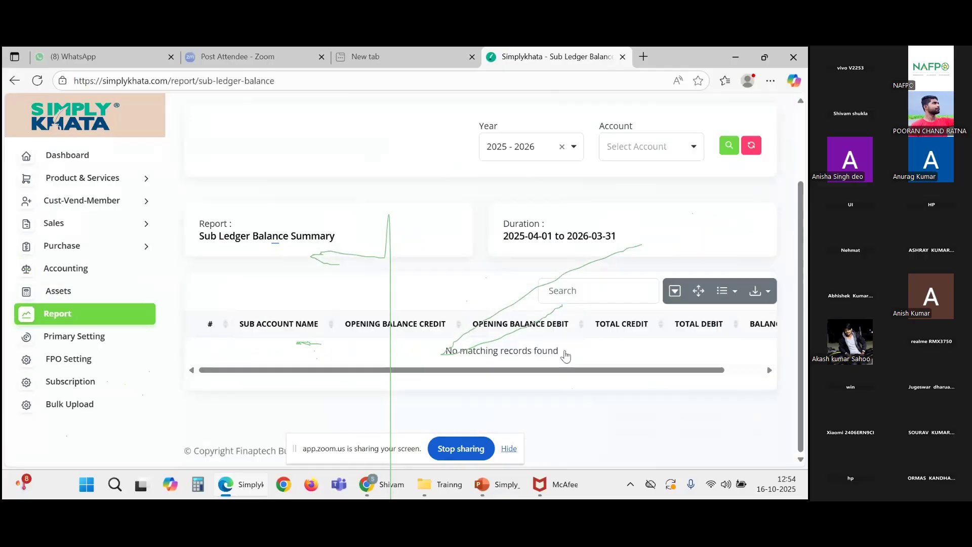
Step: Apply year 2024 - 2025 to the Sub Ledger Balance Summary, then open Sales Invoice
{"action": "left_click", "coordinate": [573, 148]}
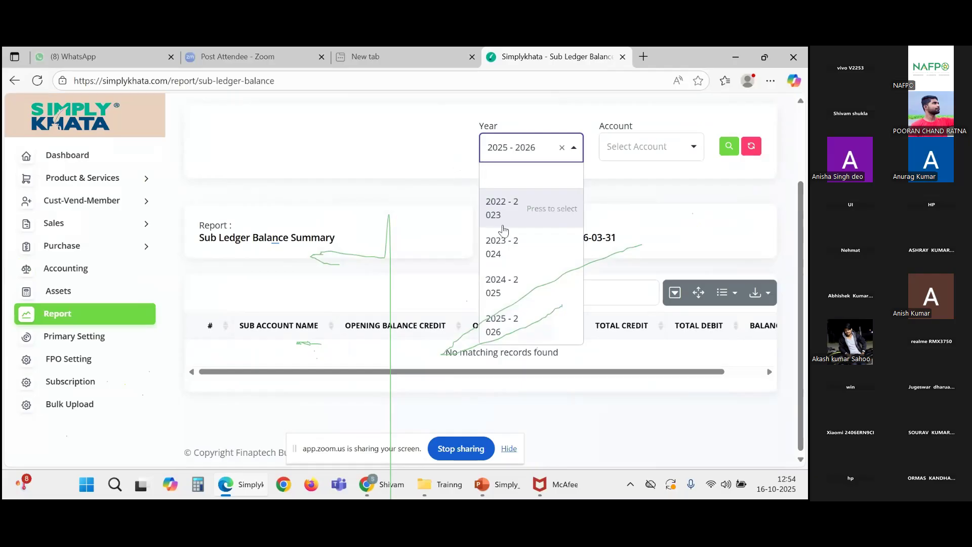
{"action": "left_click", "coordinate": [501, 284]}
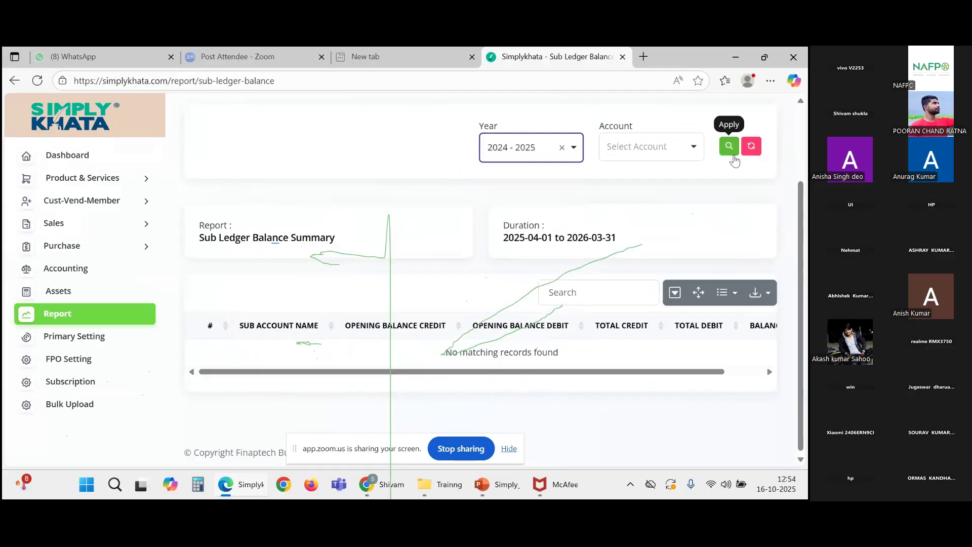
{"action": "left_click", "coordinate": [730, 147]}
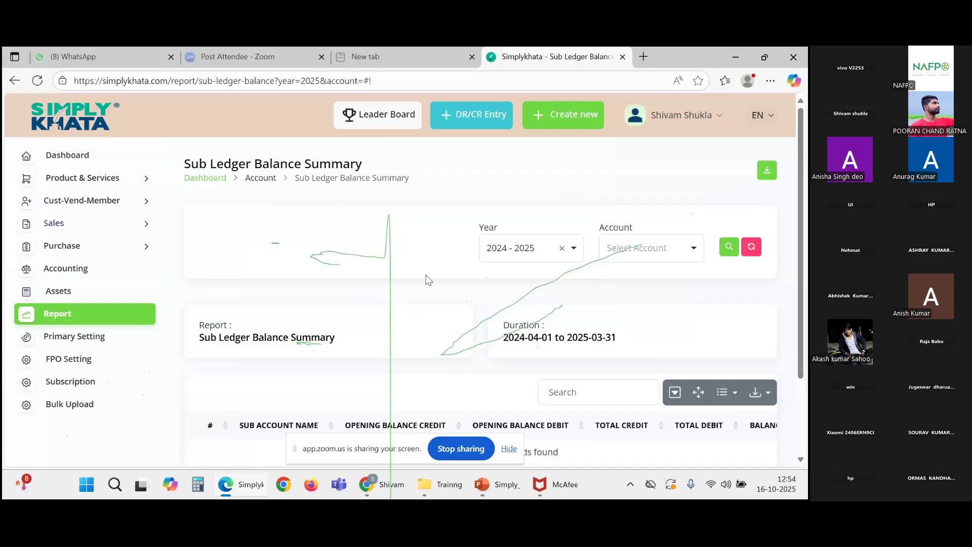
{"action": "left_click", "coordinate": [42, 226]}
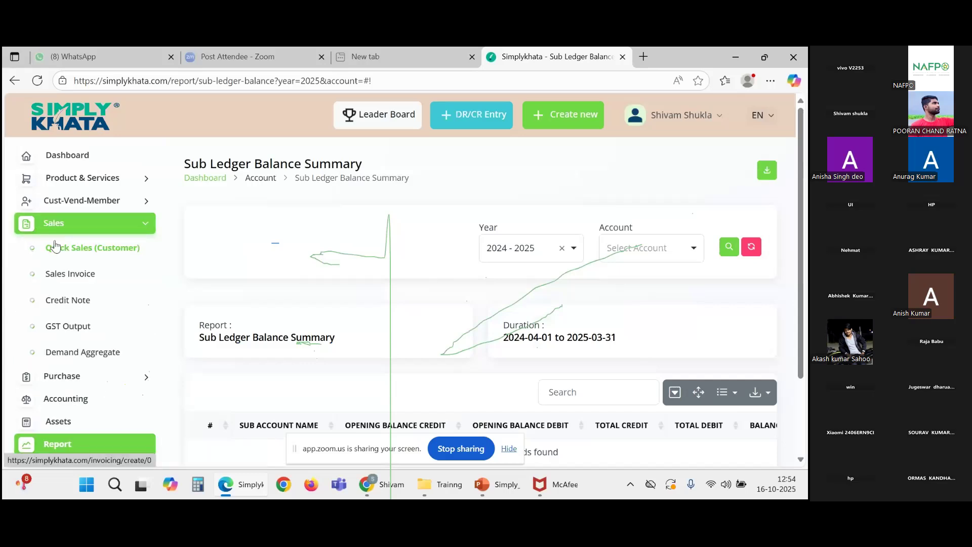
{"action": "left_click", "coordinate": [64, 283]}
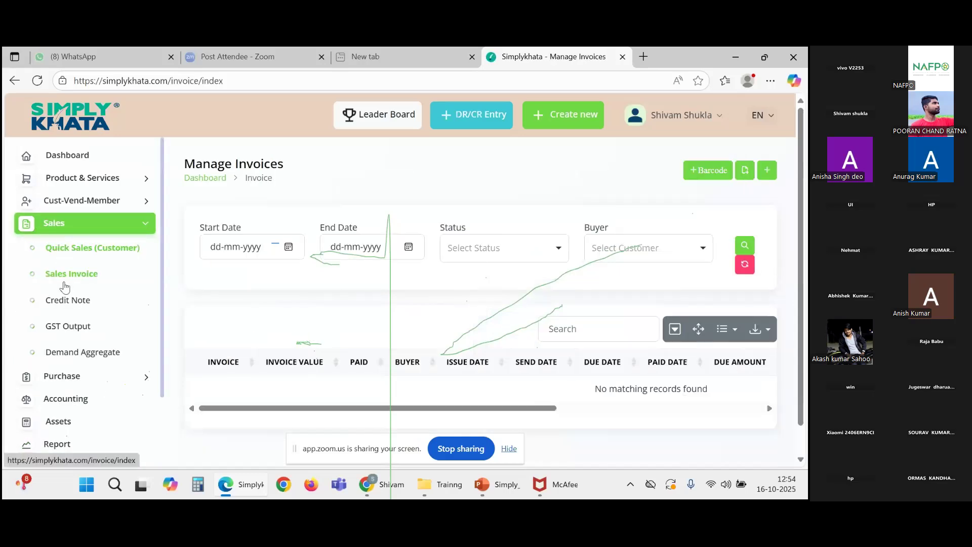